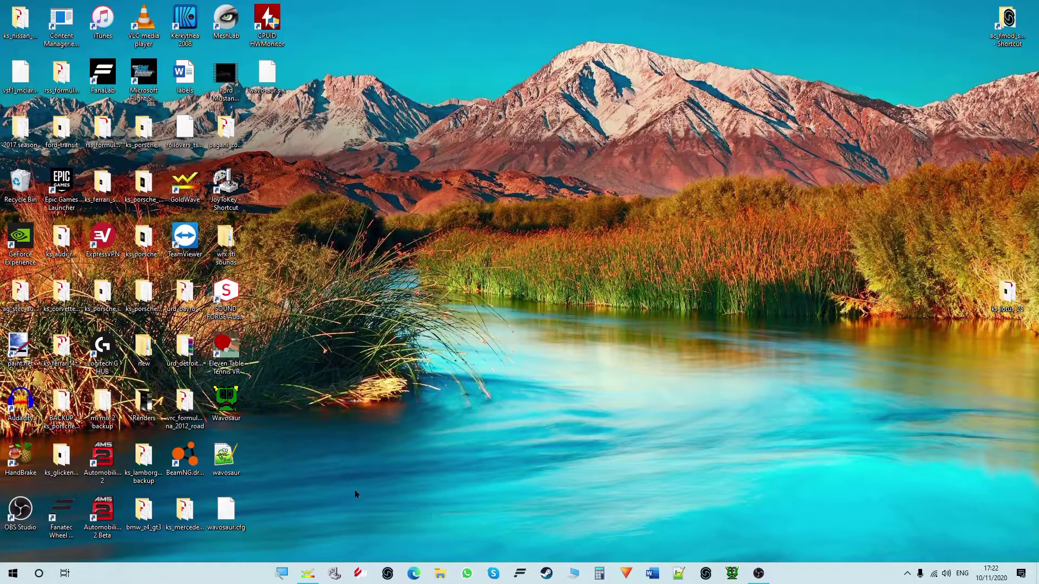
# Open the Edge web browser and search Google for "fmod studio"
pyautogui.click(414, 573)
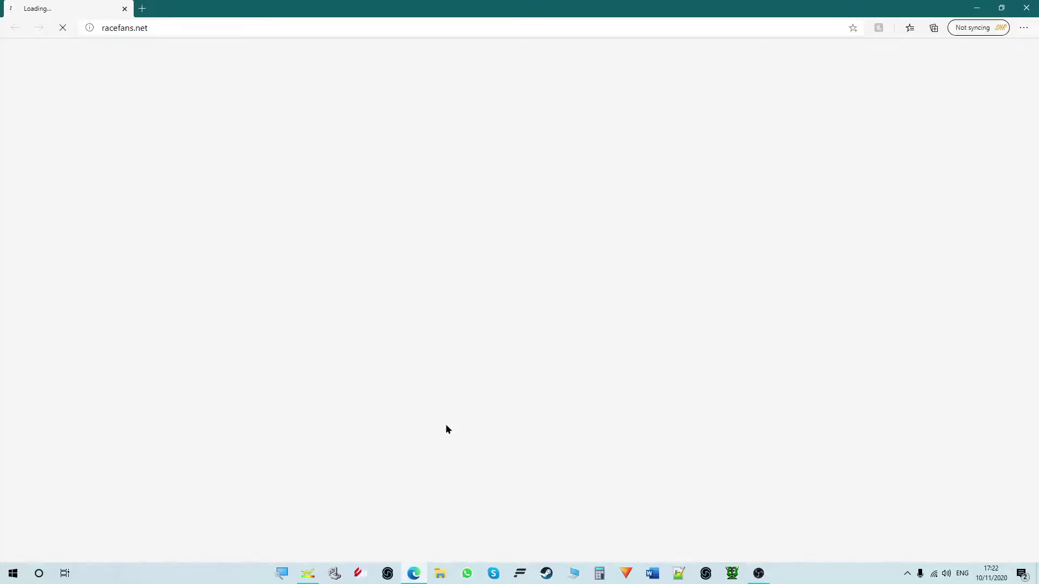
pyautogui.click(420, 25)
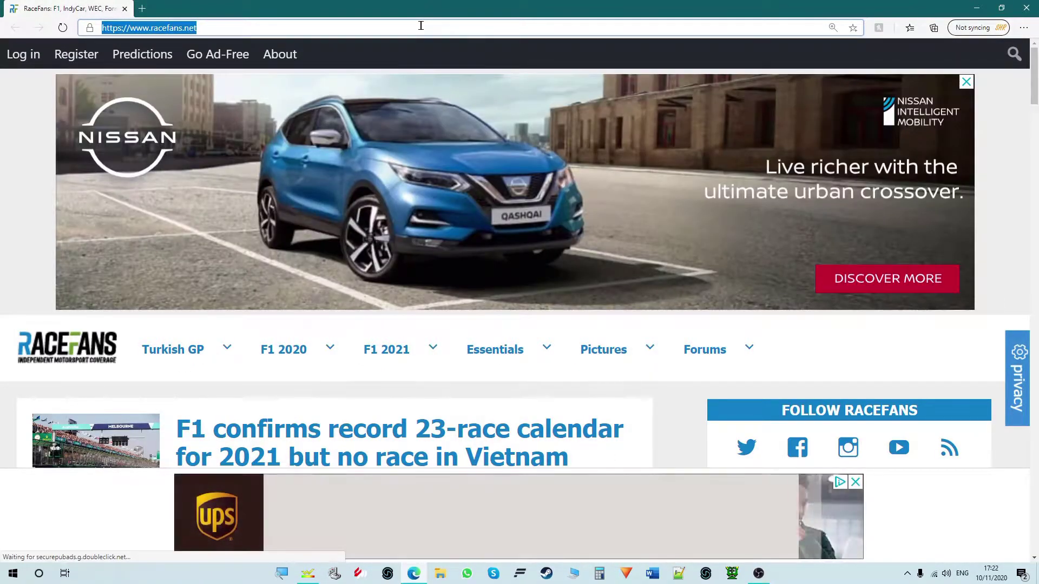
pyautogui.write('fmod su')
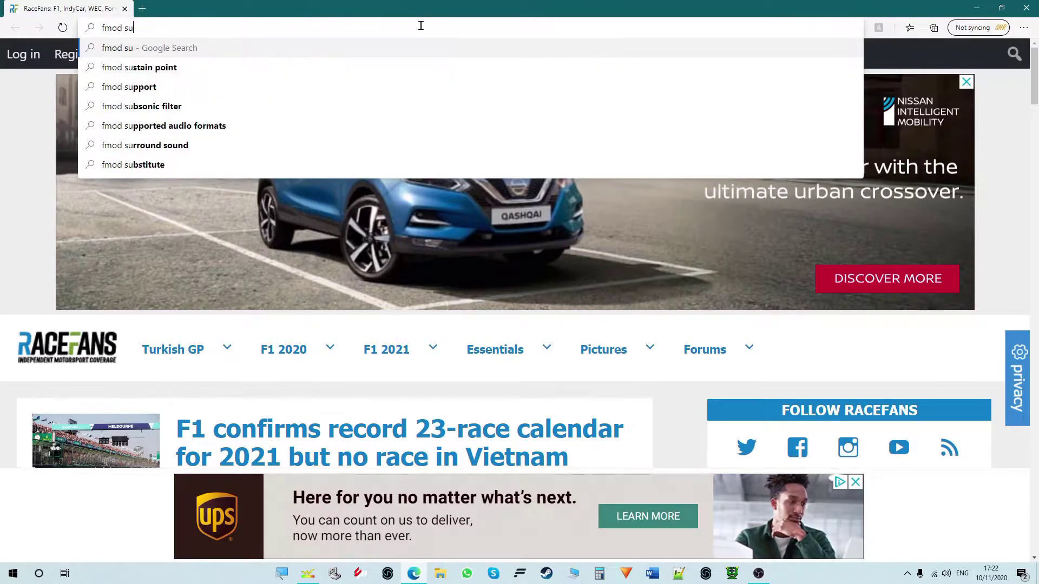
pyautogui.press('BackSpace')
pyautogui.press('BackSpace')
pyautogui.write('st')
pyautogui.press('Return')
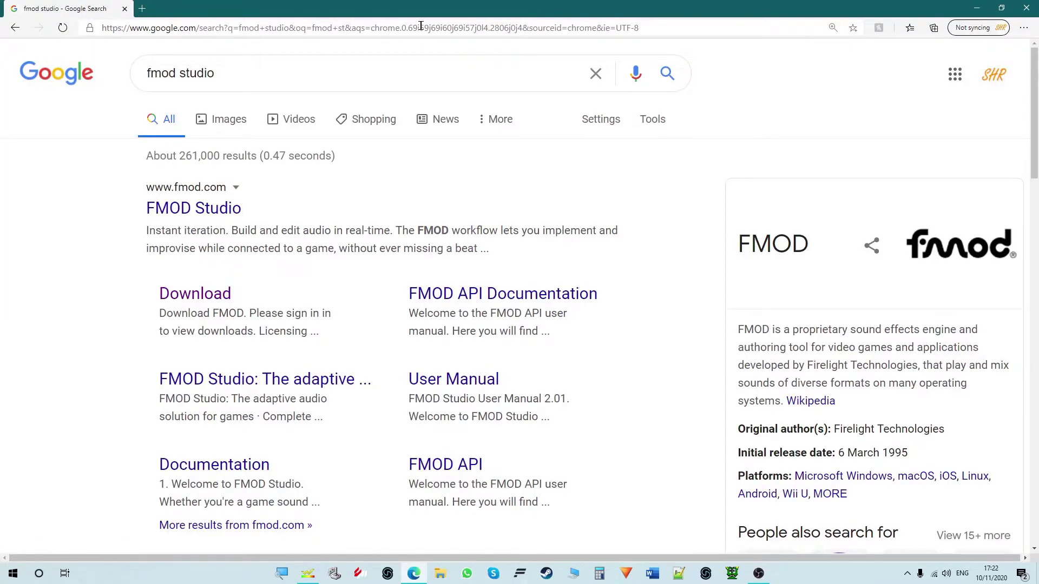
# Go to FMOD's download page from the search results and expand the FMOD Studio Suite downloads
pyautogui.click(197, 295)
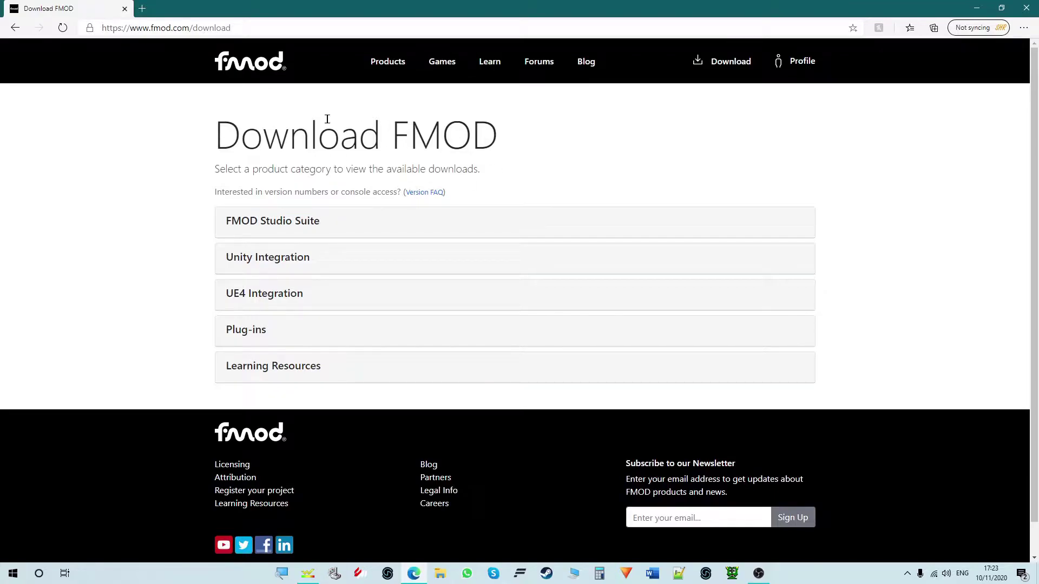
pyautogui.hotkey('alt', 'Left')
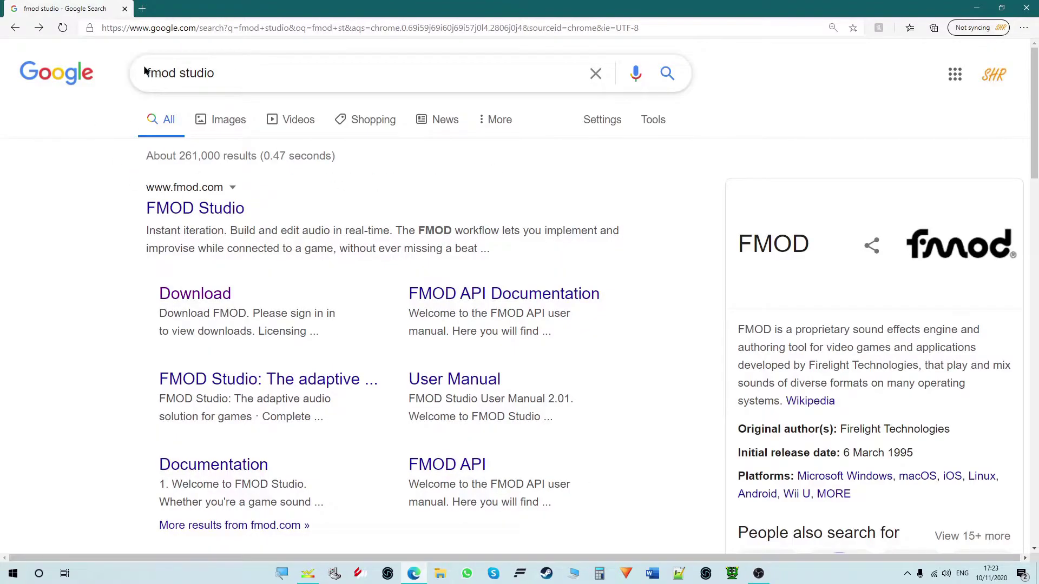
pyautogui.click(196, 297)
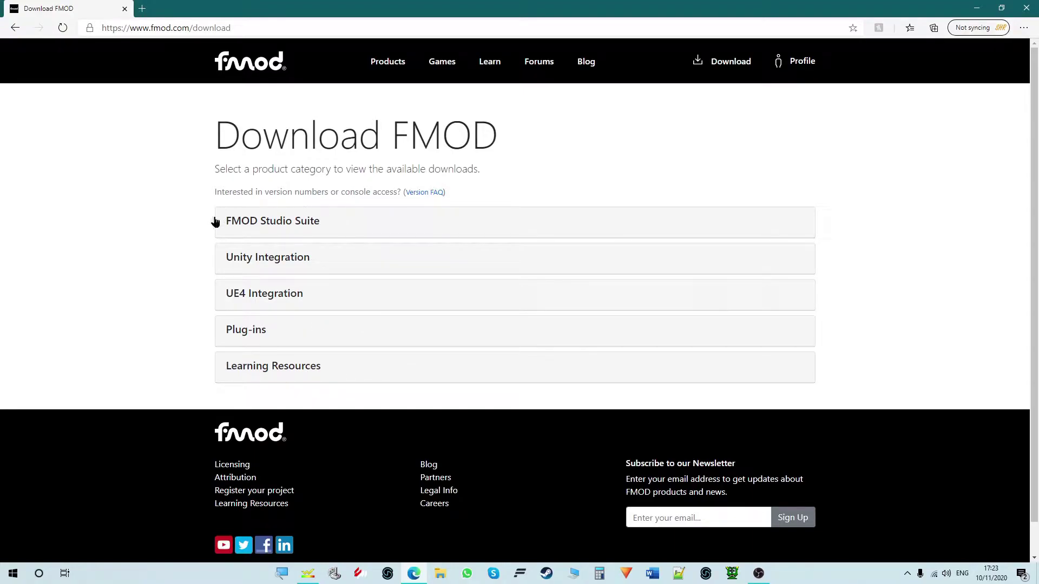
pyautogui.click(325, 223)
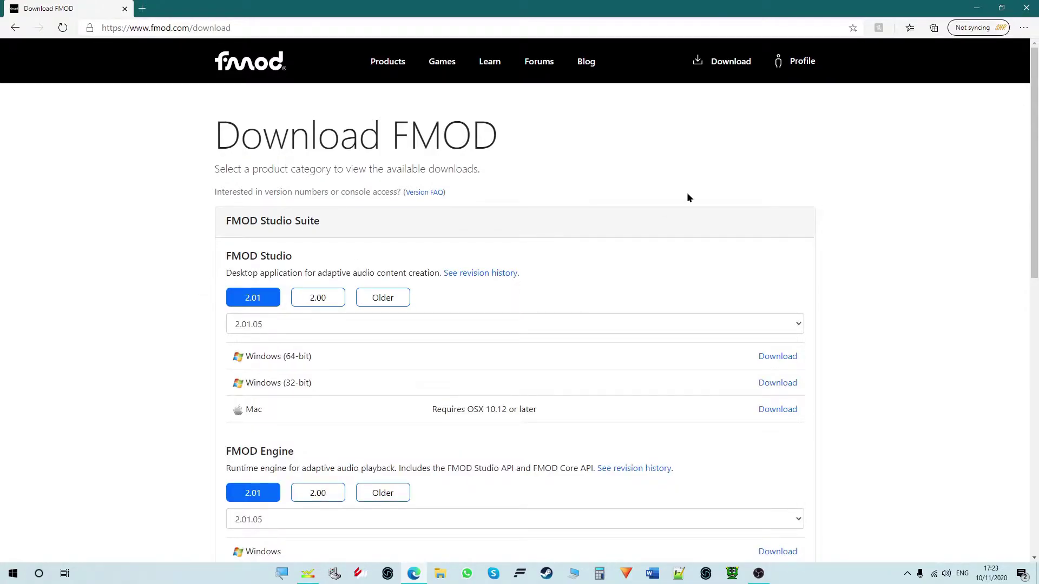
# Switch to File Explorer, go to the sdk\audio folder inside assettocorsa, and open the AC Audio Pipeline 1.9 PDF
pyautogui.click(977, 8)
pyautogui.doubleClick(989, 37)
pyautogui.moveTo(624, 74); pyautogui.dragTo(521, 99)
pyautogui.click(359, 124)
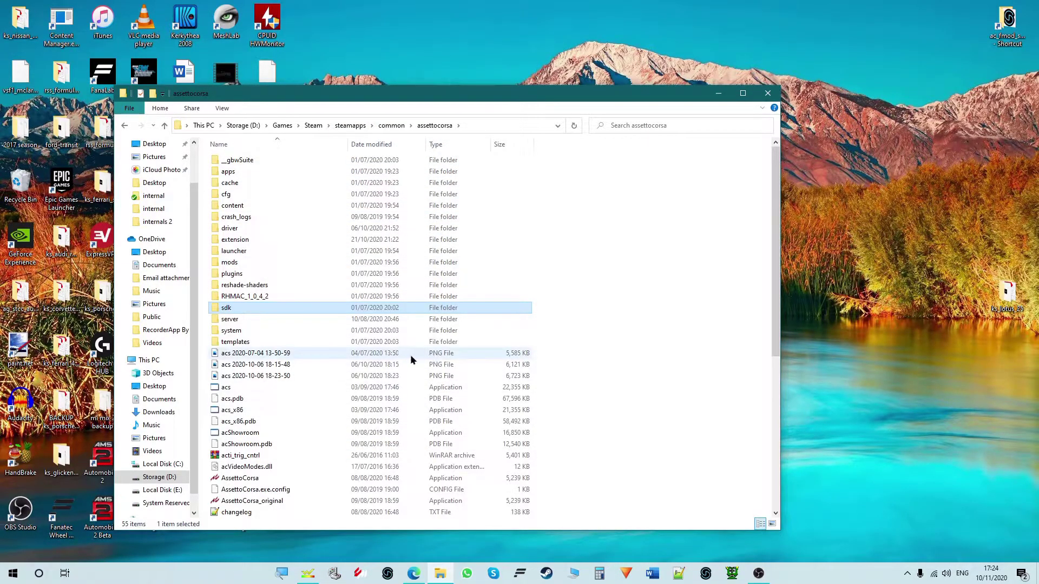
pyautogui.doubleClick(289, 308)
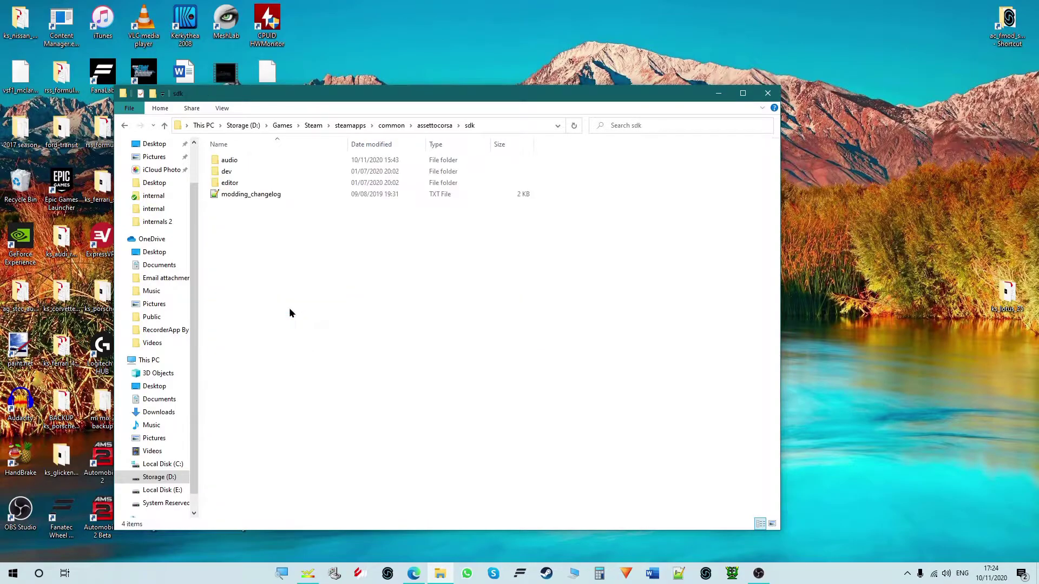
pyautogui.doubleClick(229, 161)
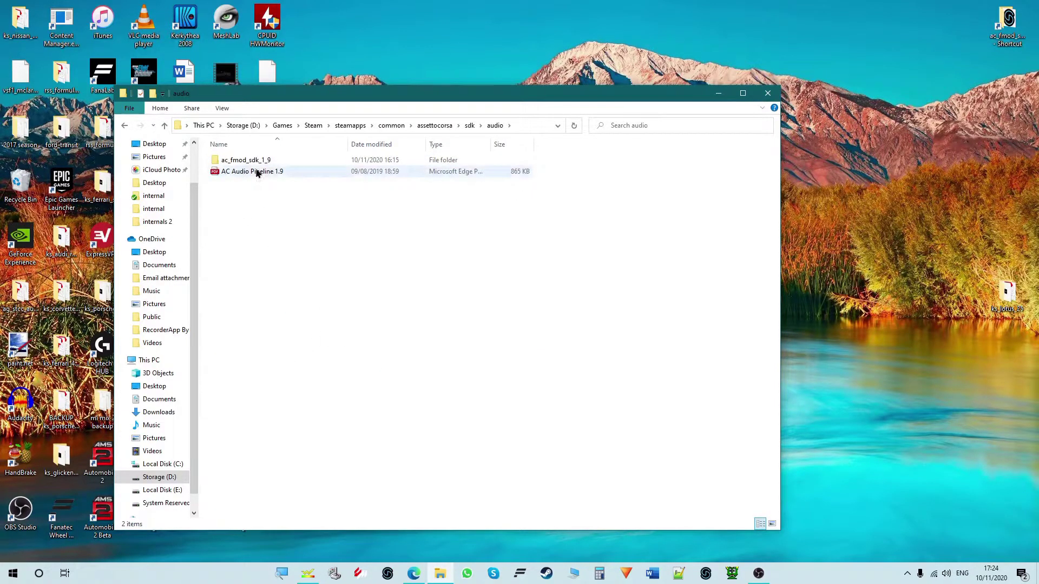
pyautogui.doubleClick(256, 172)
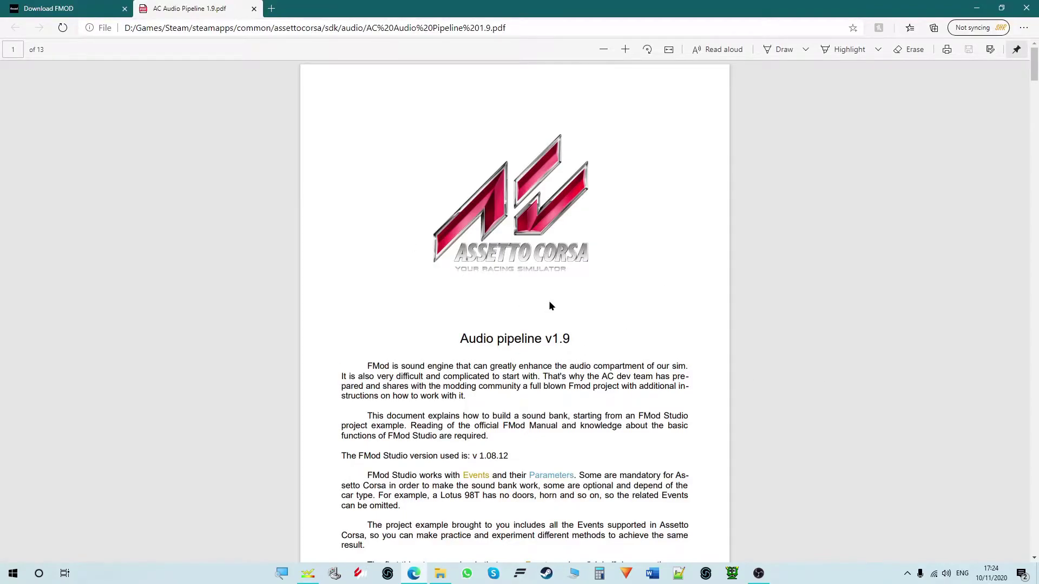
# Enlarge the Audio Pipeline document and check which FMOD Studio version it says is used
pyautogui.keyDown('ctrl'); pyautogui.scroll(5, 549, 300); pyautogui.keyUp('ctrl')
pyautogui.scroll(-5, 549, 301)
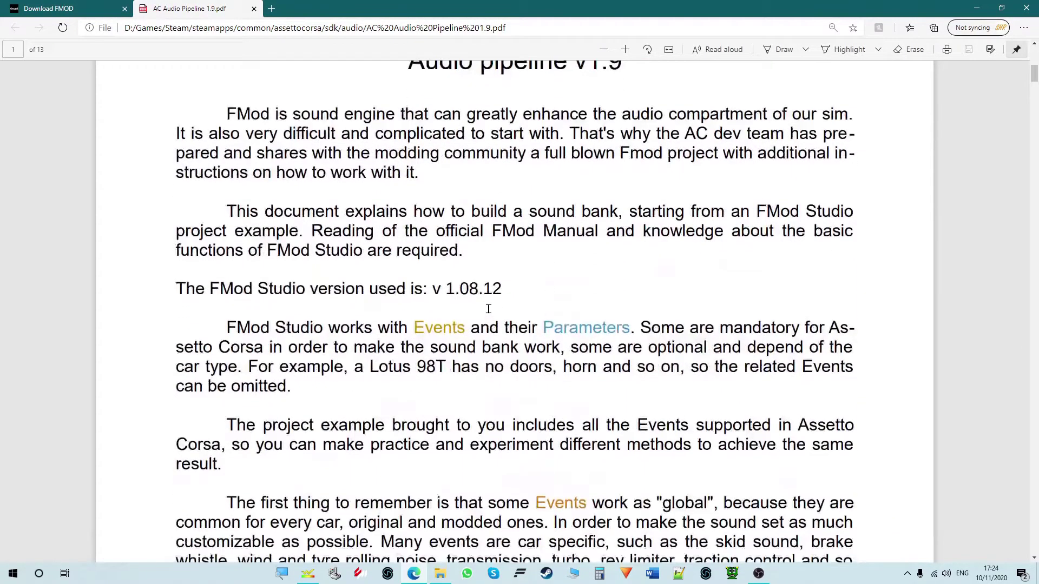
pyautogui.moveTo(443, 292); pyautogui.dragTo(502, 293)
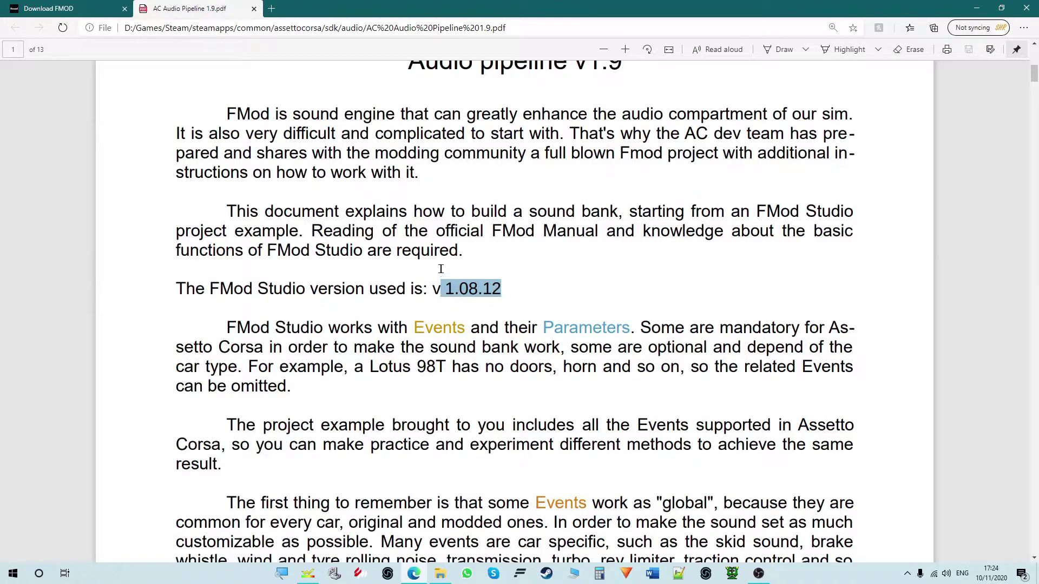
pyautogui.click(459, 242)
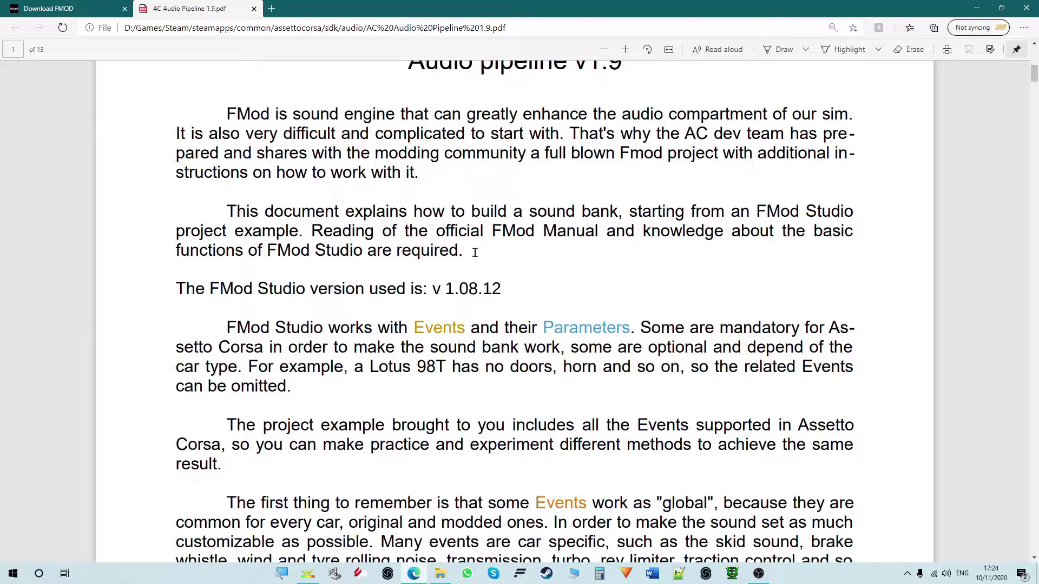
# Return to the FMOD download page and choose the older FMOD Studio version 1.08.12
pyautogui.click(116, 7)
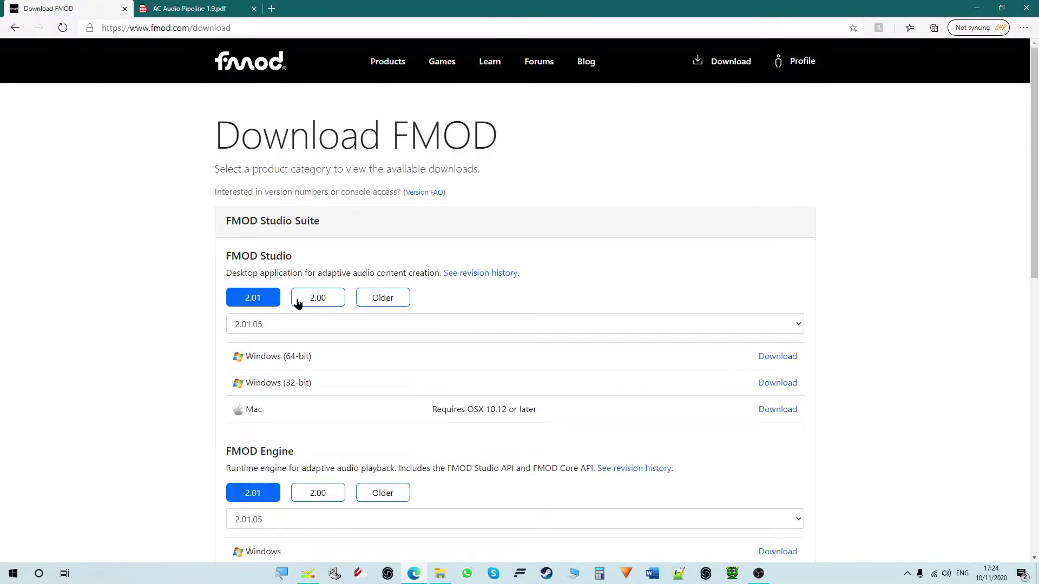
pyautogui.click(381, 298)
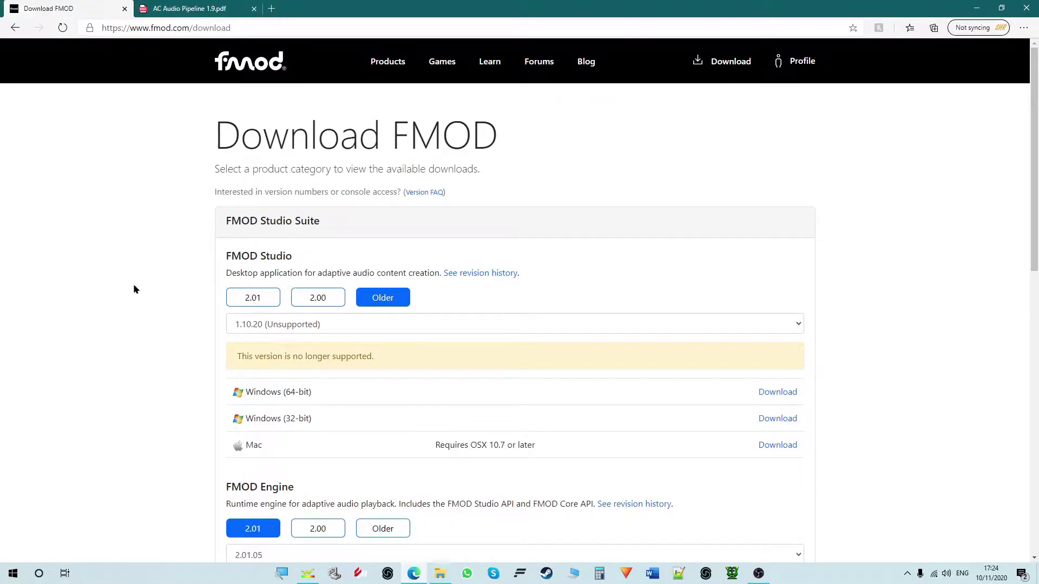
pyautogui.scroll(-3, 134, 284)
pyautogui.click(402, 167)
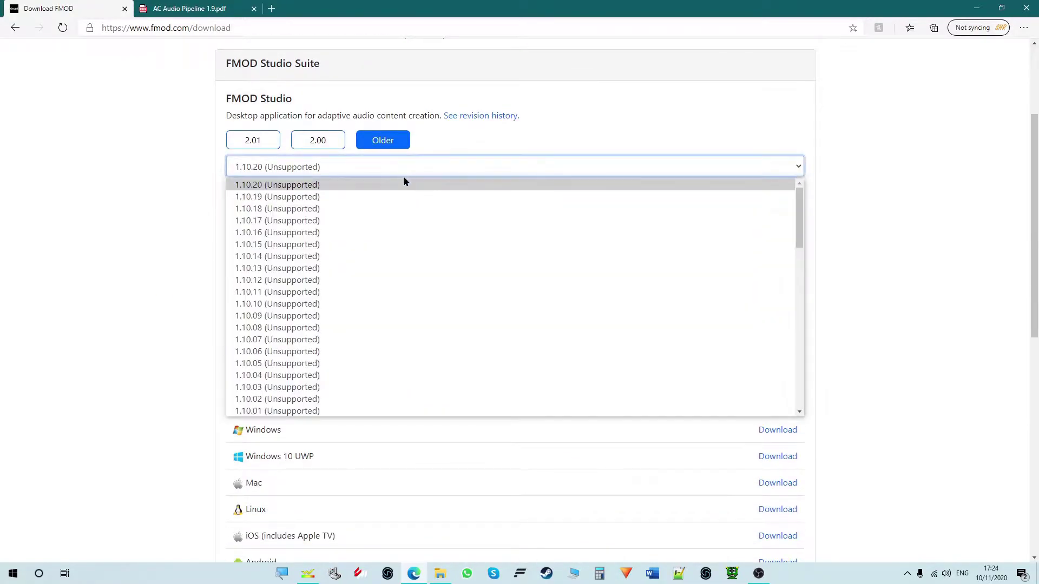
pyautogui.scroll(-8, 415, 291)
pyautogui.scroll(-3, 416, 296)
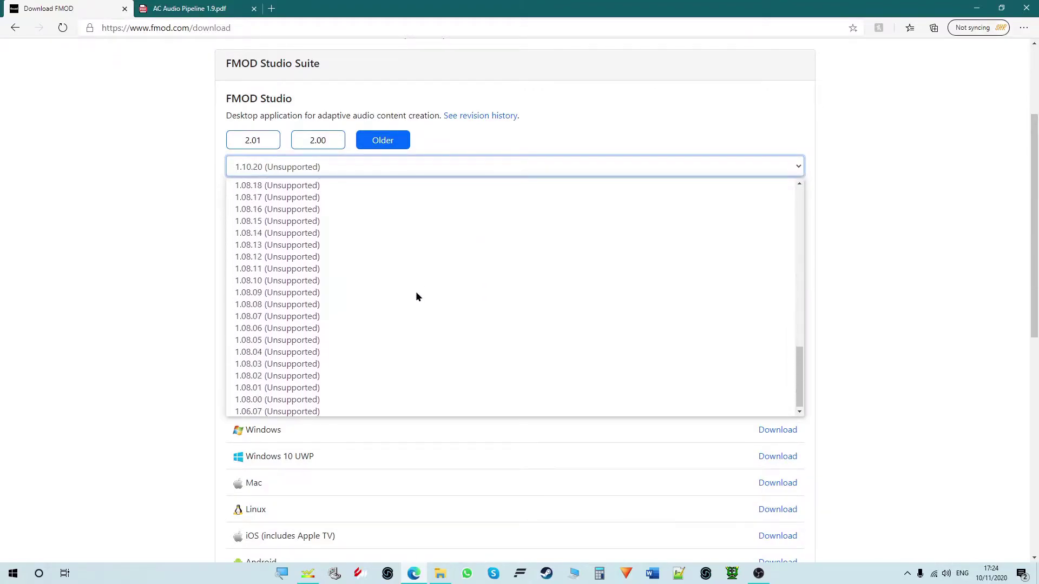
pyautogui.click(401, 257)
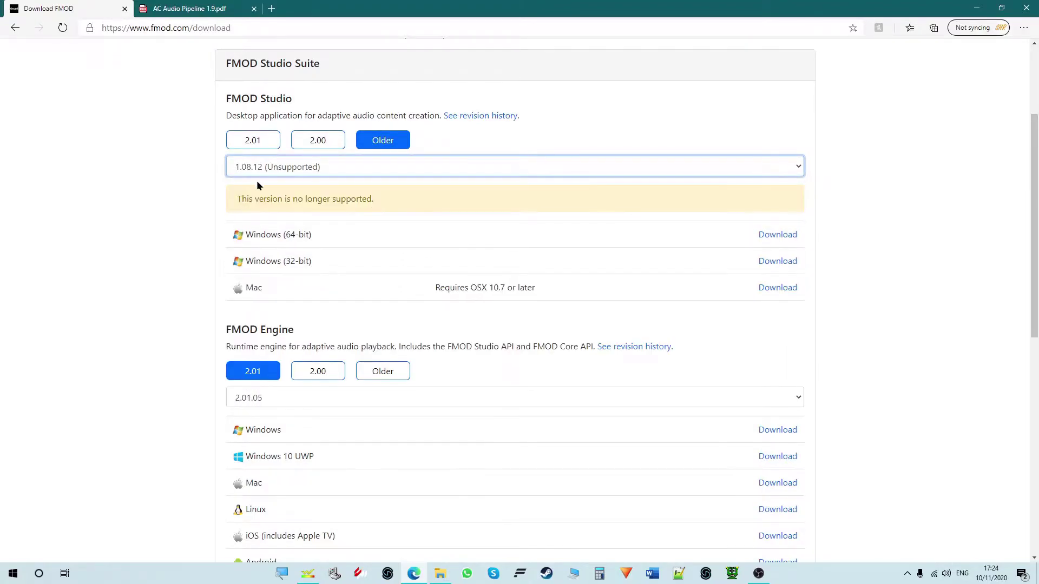
pyautogui.click(151, 246)
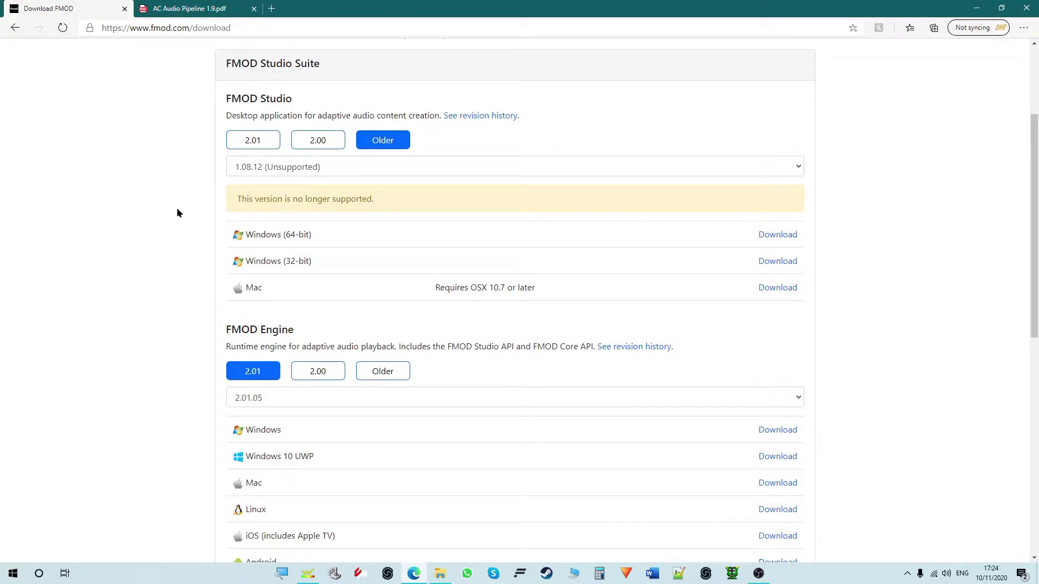
# Review the list of older FMOD Studio versions, keeping 1.08.12 selected, and examine its Windows 64-bit and 32-bit downloads
pyautogui.scroll(3, 177, 210)
pyautogui.scroll(-5, 177, 209)
pyautogui.scroll(6, 177, 209)
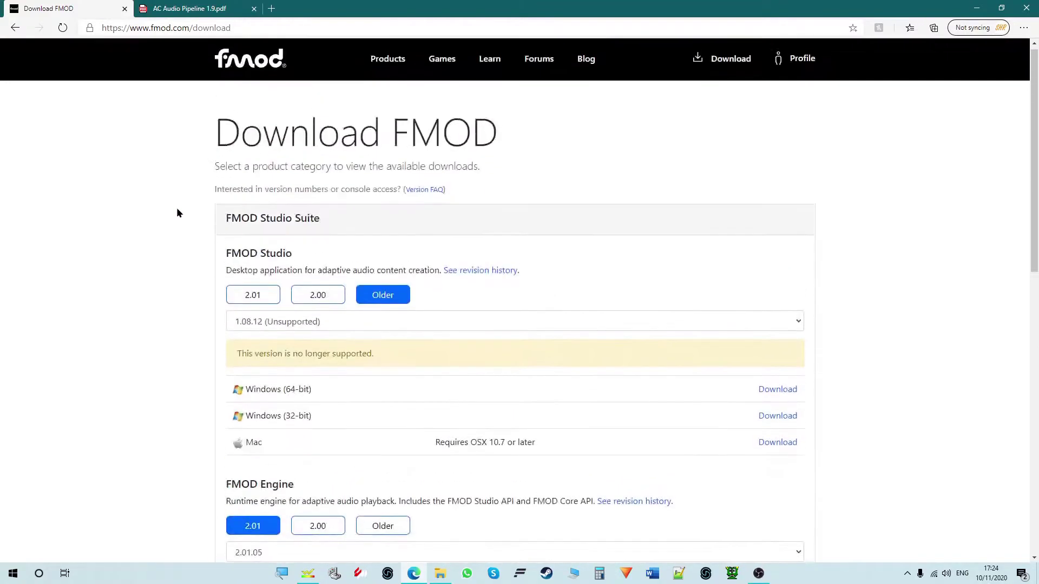
pyautogui.scroll(-3, 179, 213)
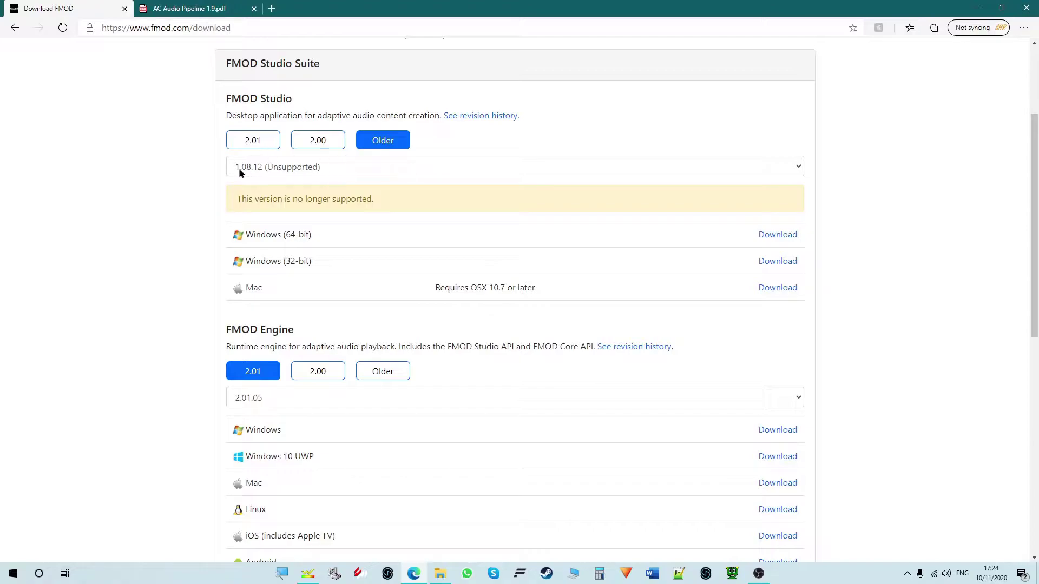
pyautogui.click(321, 165)
pyautogui.scroll(-3, 380, 287)
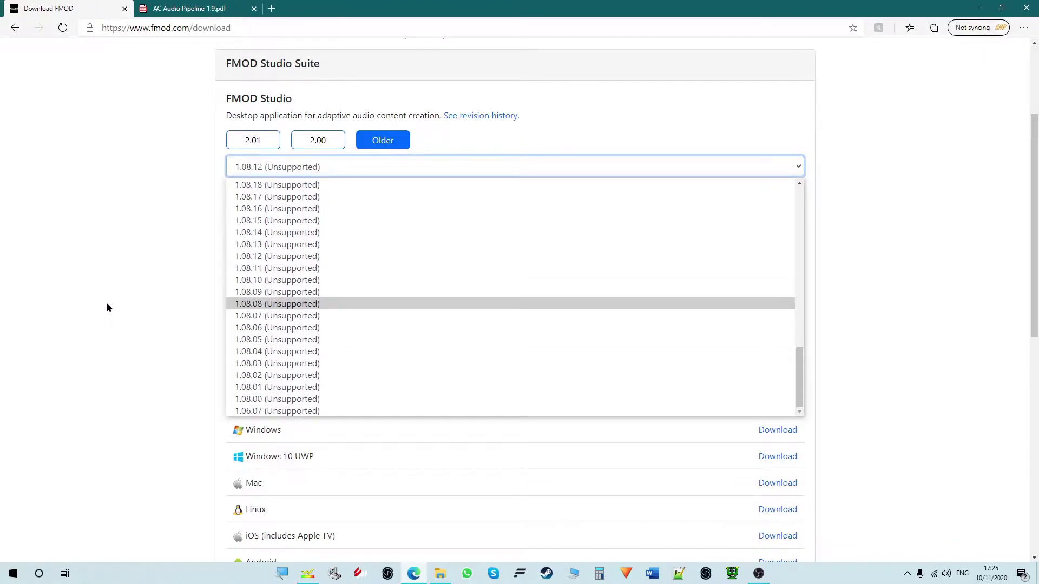
pyautogui.scroll(4, 353, 294)
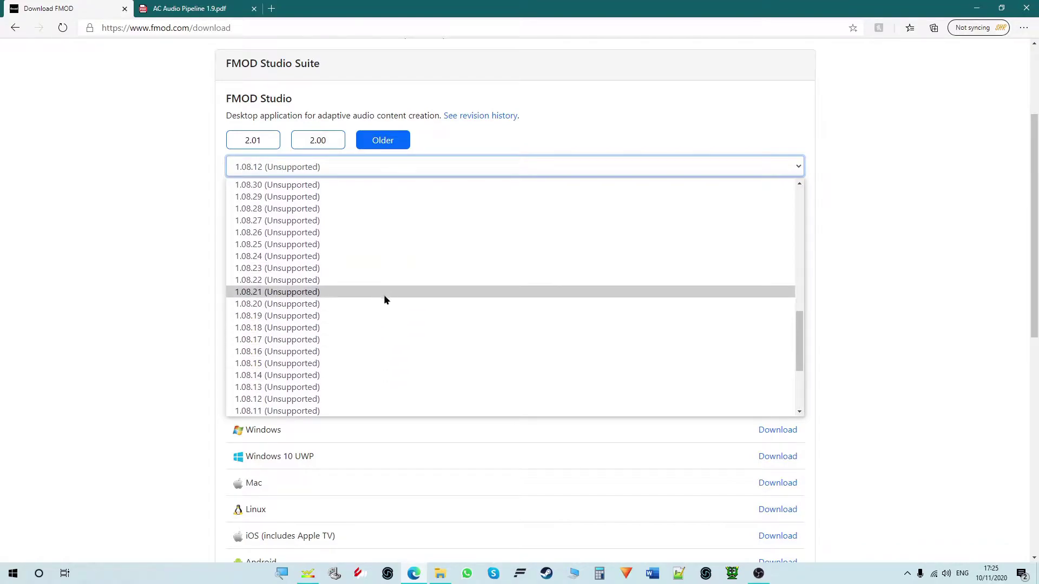
pyautogui.scroll(-2, 381, 346)
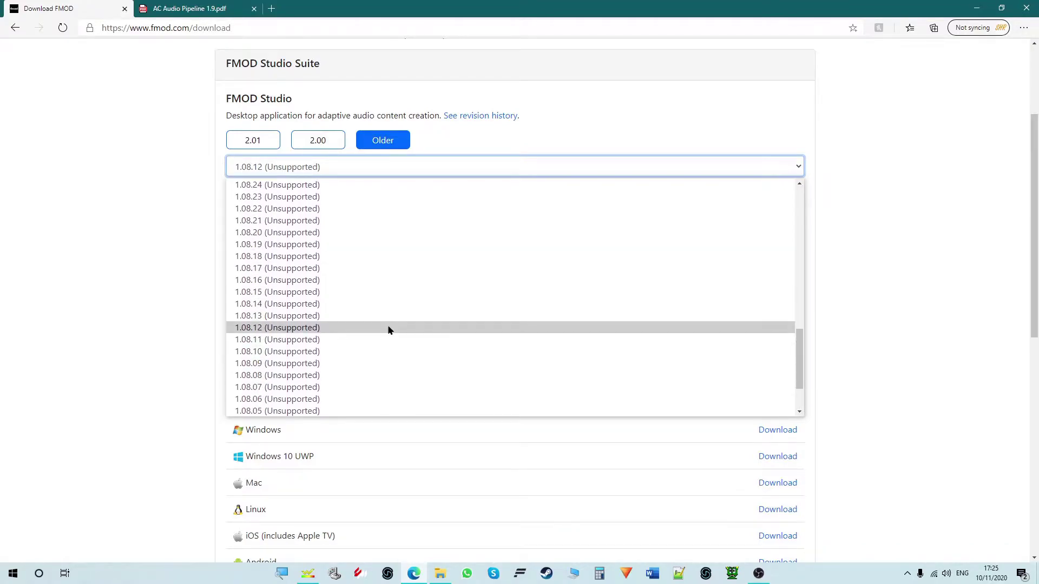
pyautogui.click(389, 329)
pyautogui.click(115, 236)
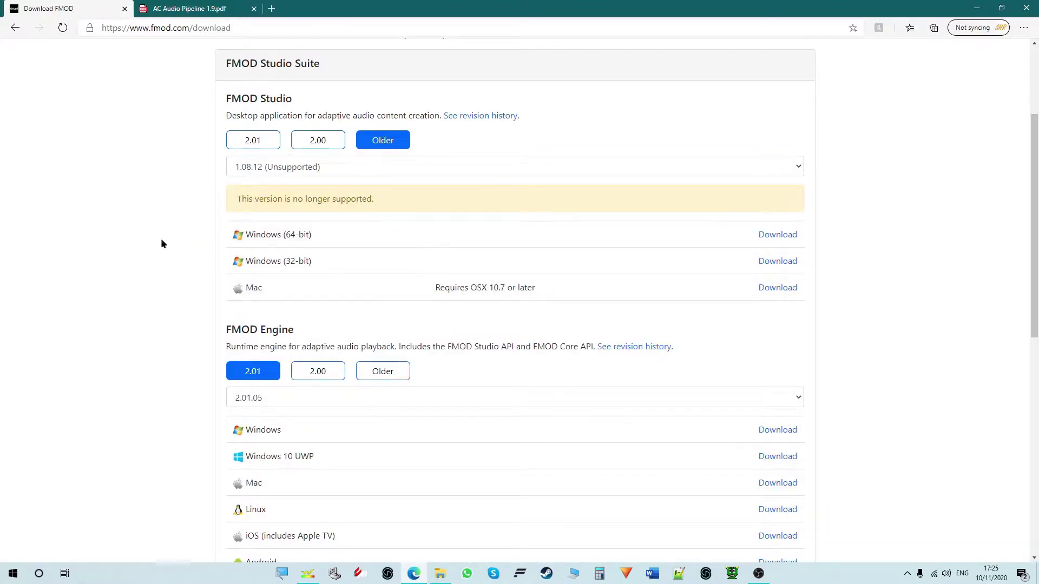
pyautogui.moveTo(347, 262); pyautogui.dragTo(357, 228)
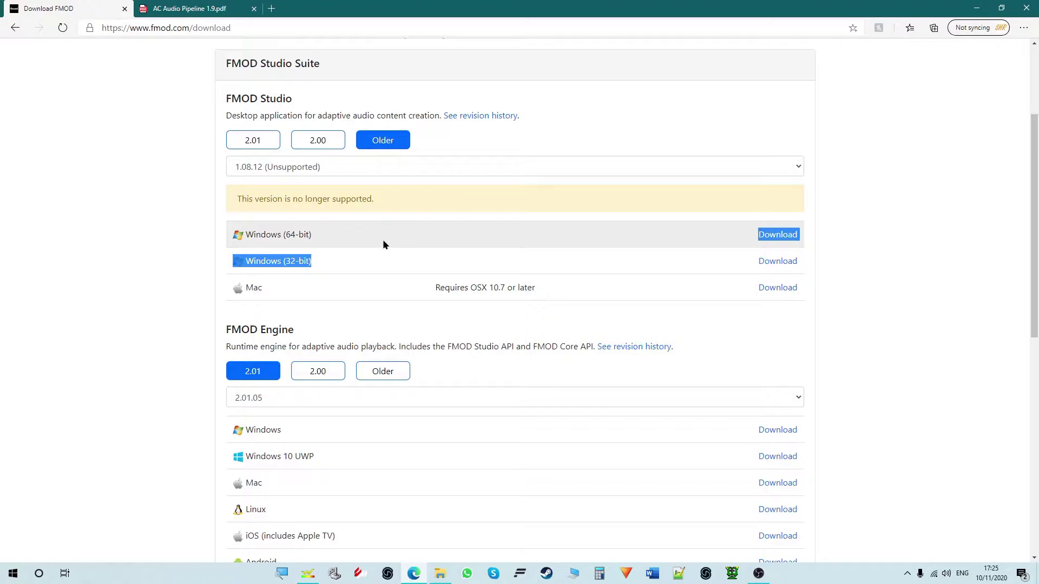
pyautogui.click(368, 253)
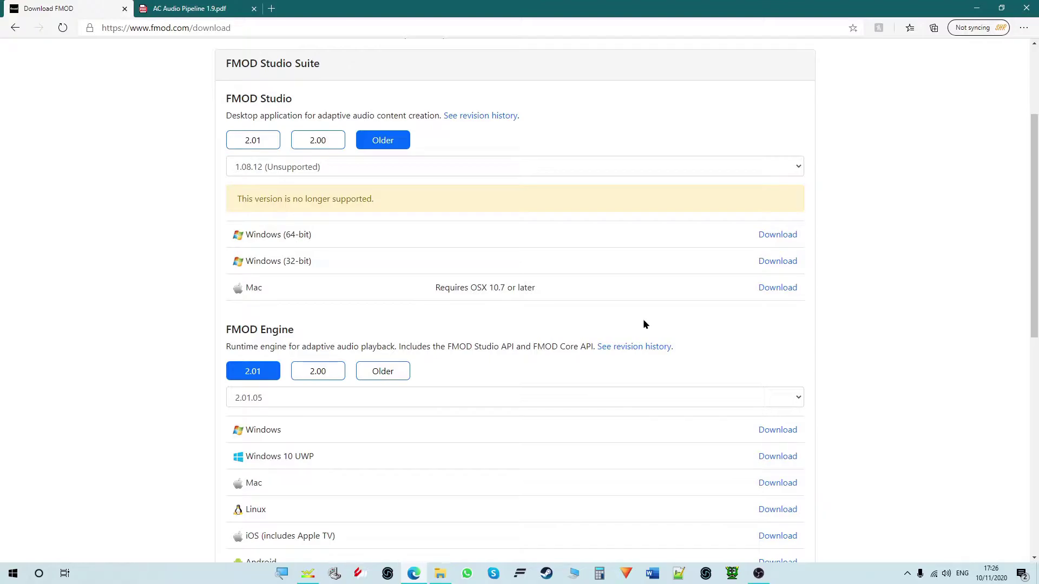
# Look at the cover of the AC Audio Pipeline PDF again and return to the FMOD download page
pyautogui.click(203, 7)
pyautogui.scroll(5, 451, 188)
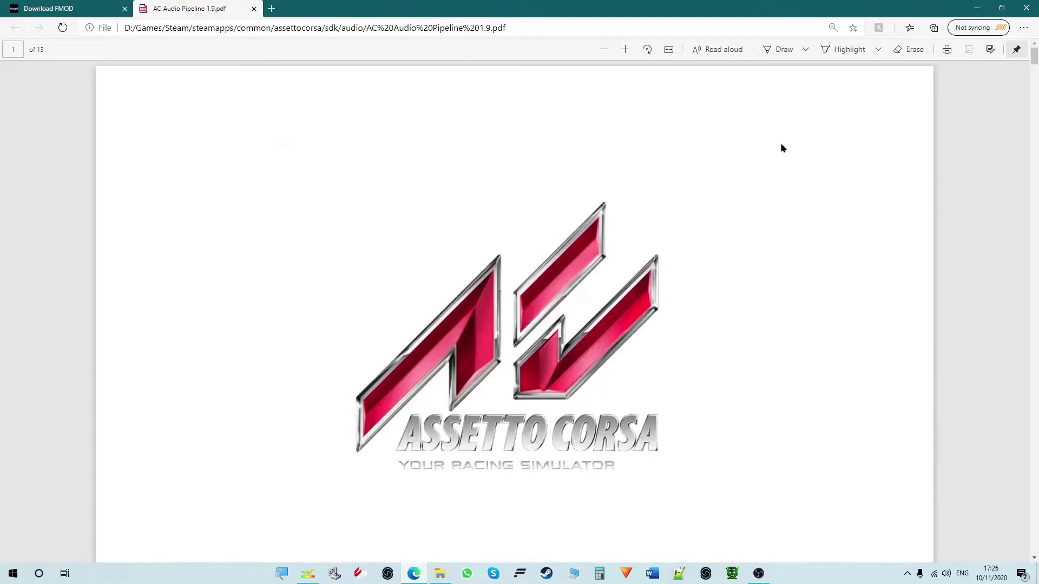
pyautogui.click(59, 7)
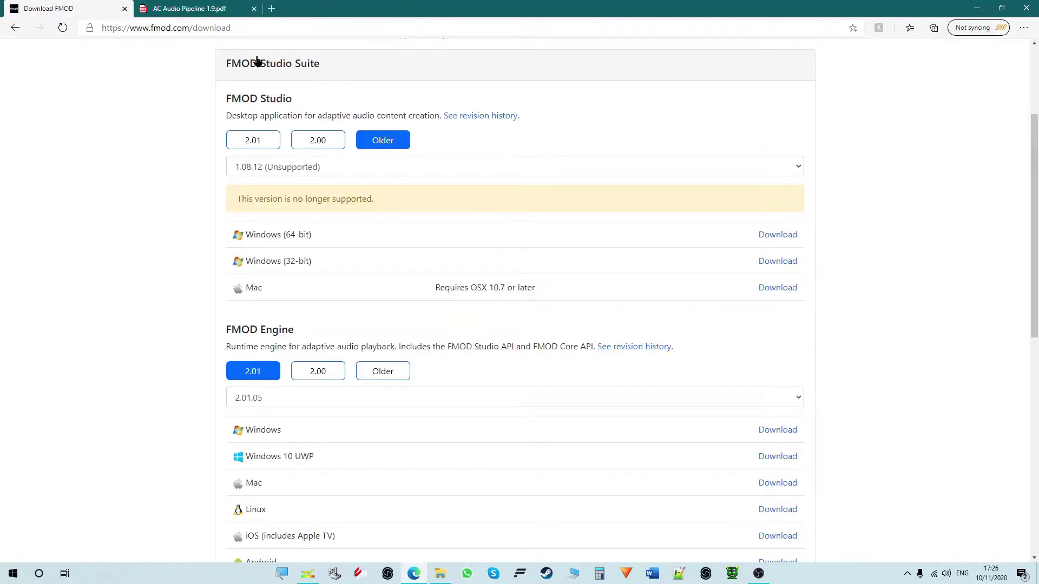
# Go back to the Google results and replace the query with a search for "goldwave"
pyautogui.click(15, 28)
pyautogui.doubleClick(380, 75)
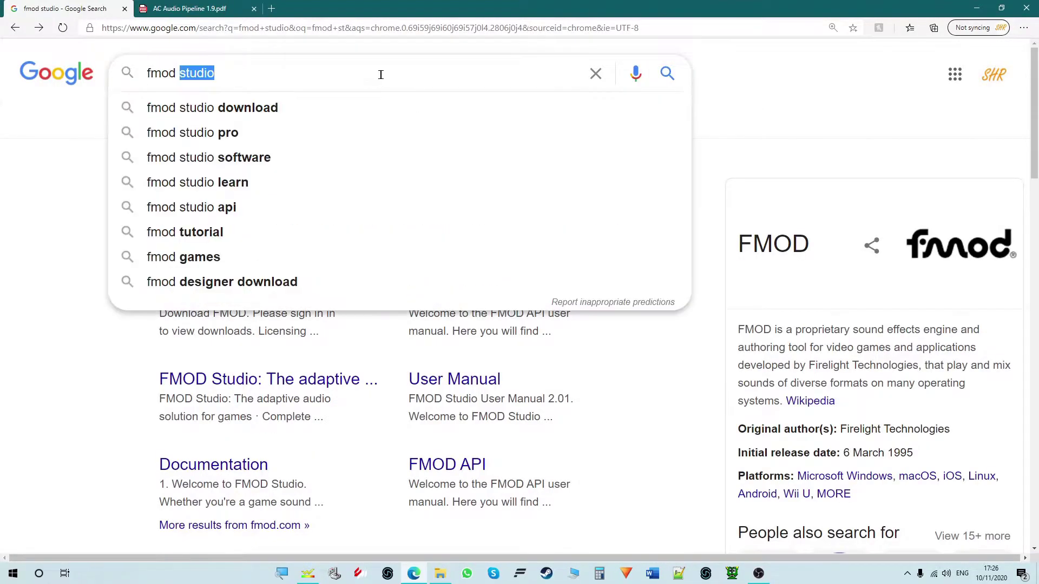
pyautogui.press('BackSpace')
pyautogui.press('BackSpace')
pyautogui.press('BackSpace')
pyautogui.press('BackSpace')
pyautogui.press('BackSpace')
pyautogui.press('BackSpace')
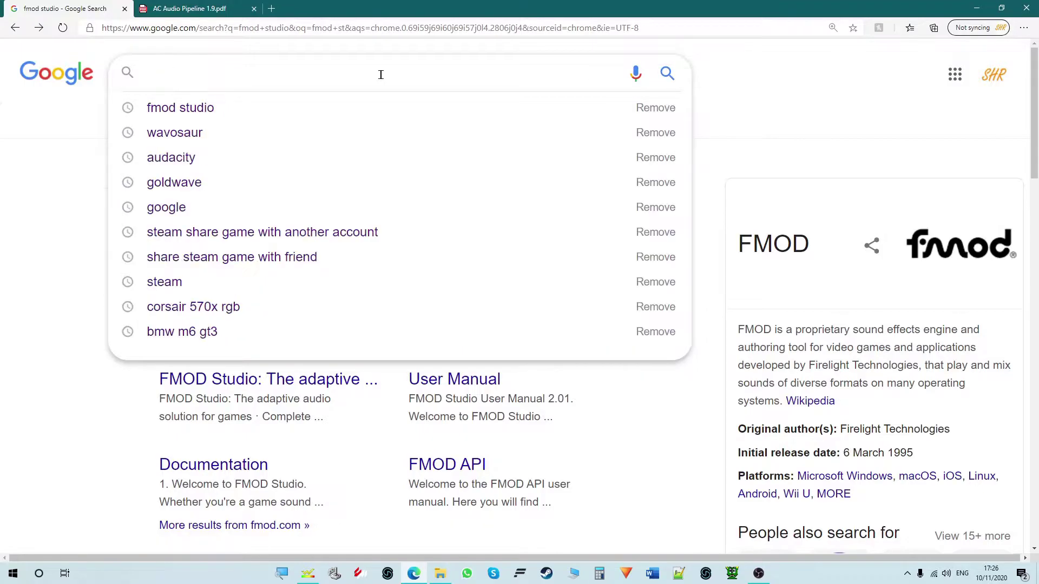
pyautogui.press('Escape')
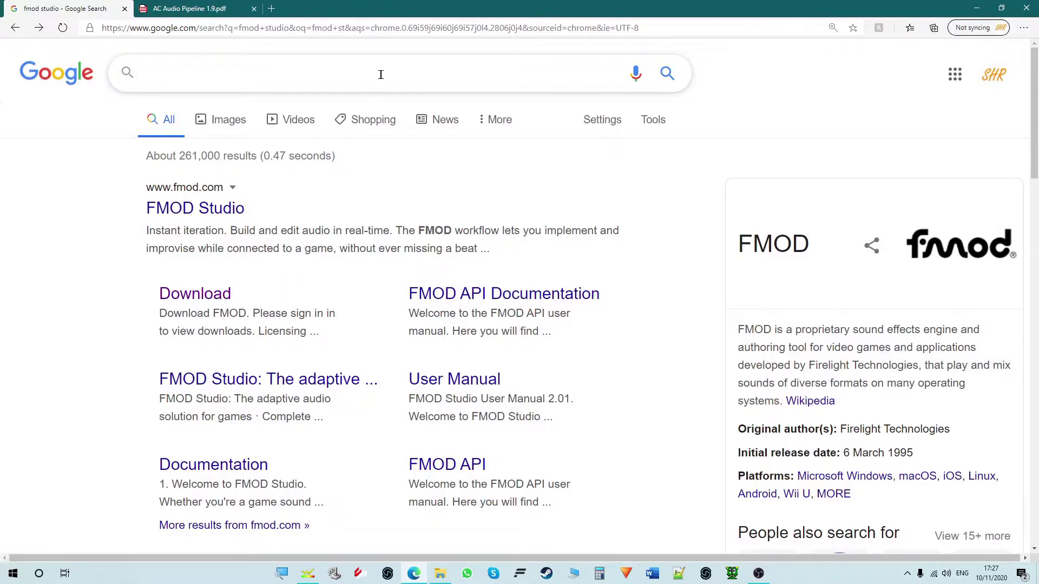
pyautogui.write('gold')
pyautogui.press('Down')
pyautogui.press('Return')
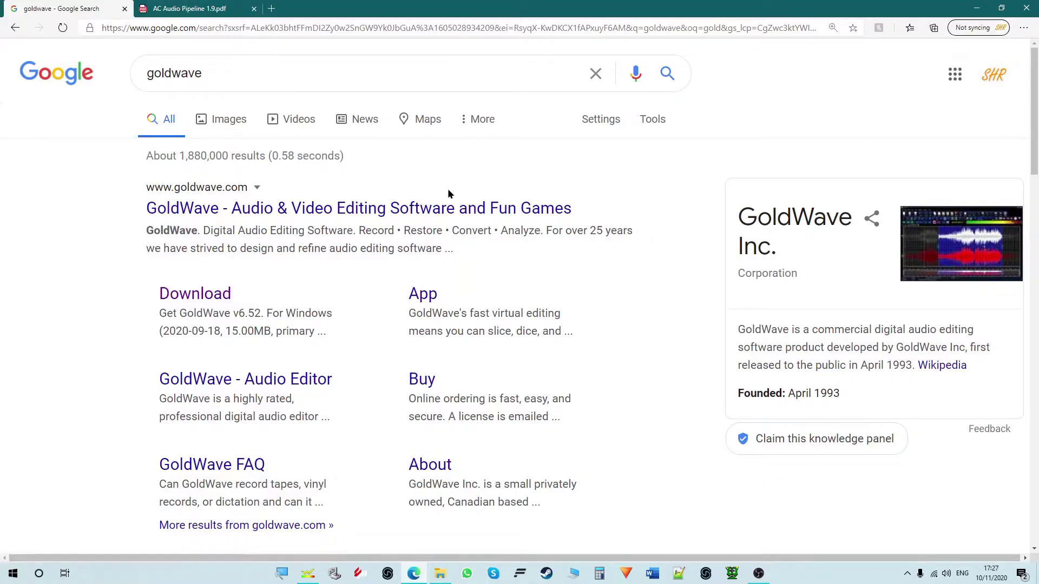
# Open GoldWave's download page and look through the available versions, from v6.52 for Windows to the older v5.70
pyautogui.click(214, 293)
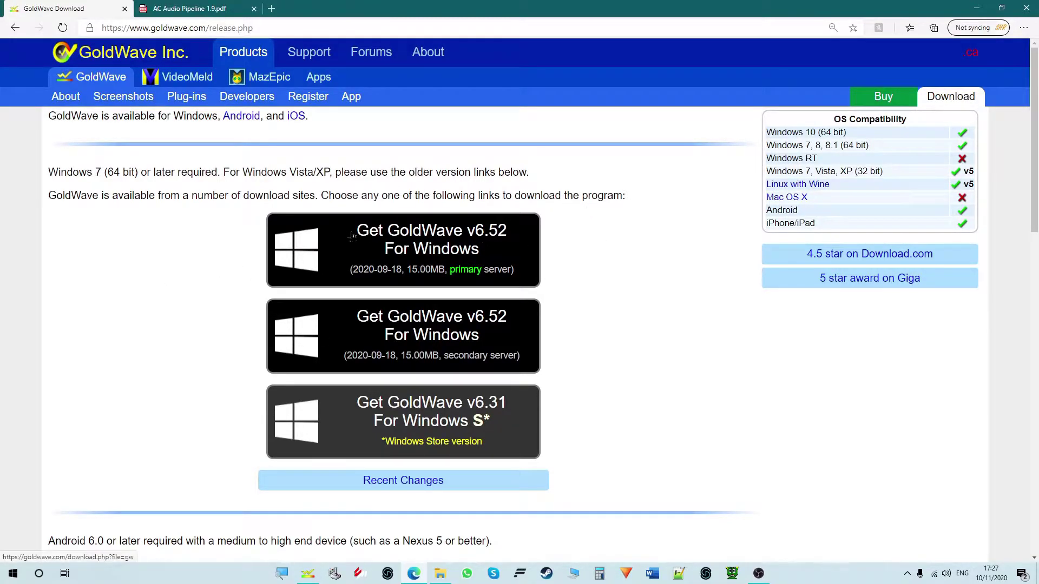
pyautogui.scroll(-3, 557, 342)
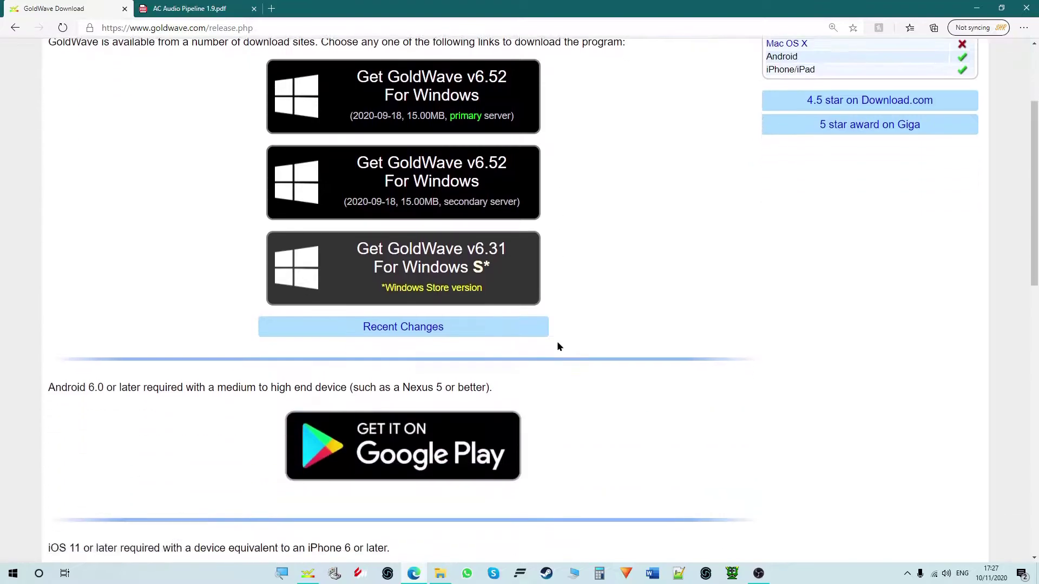
pyautogui.scroll(-6, 563, 314)
pyautogui.scroll(3, 568, 283)
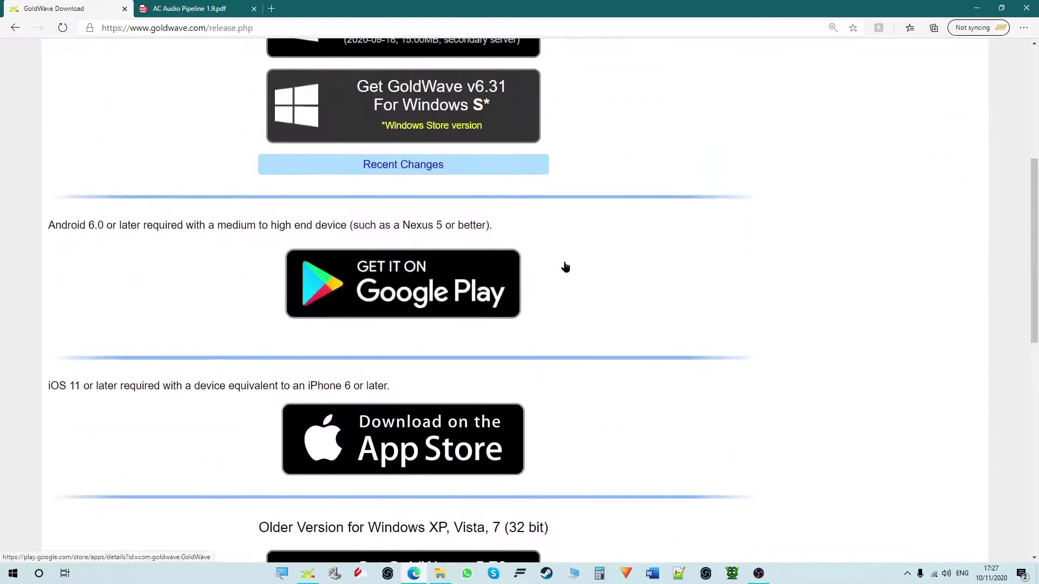
pyautogui.scroll(-5, 558, 284)
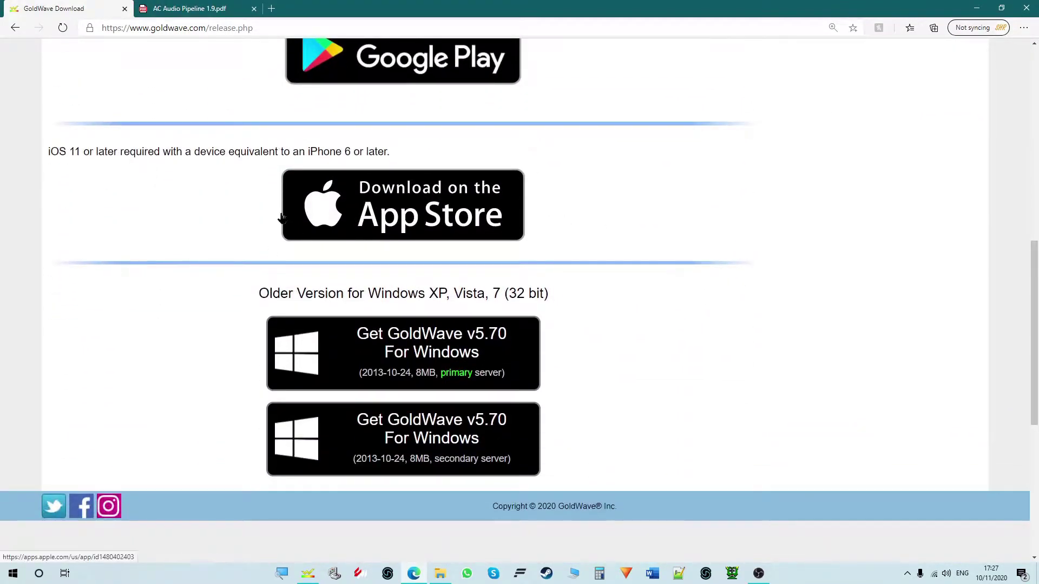
pyautogui.scroll(10, 622, 341)
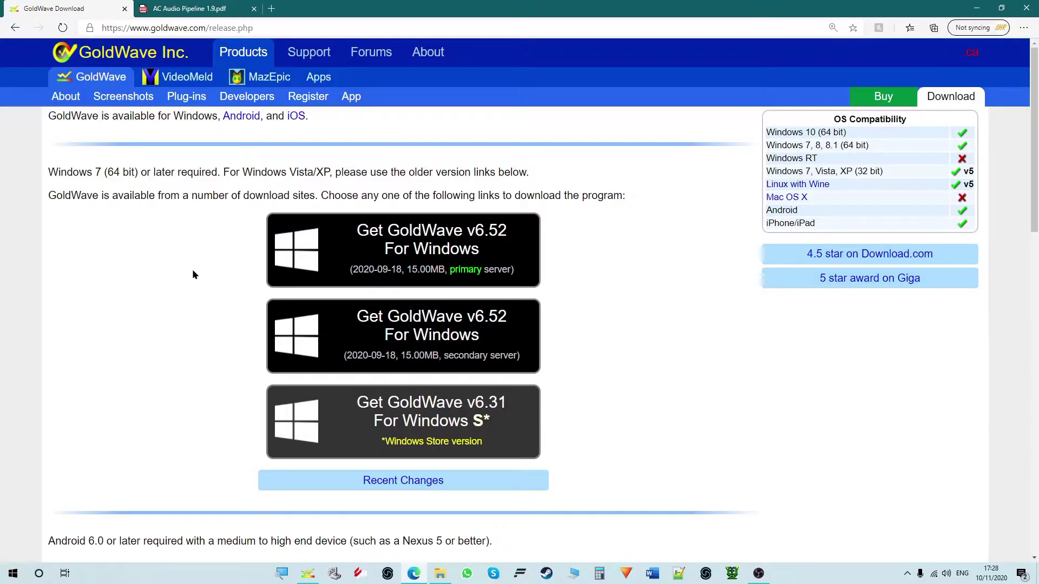
# Return to the Google results, search for "audacity" instead and open Audacity's download page
pyautogui.click(15, 28)
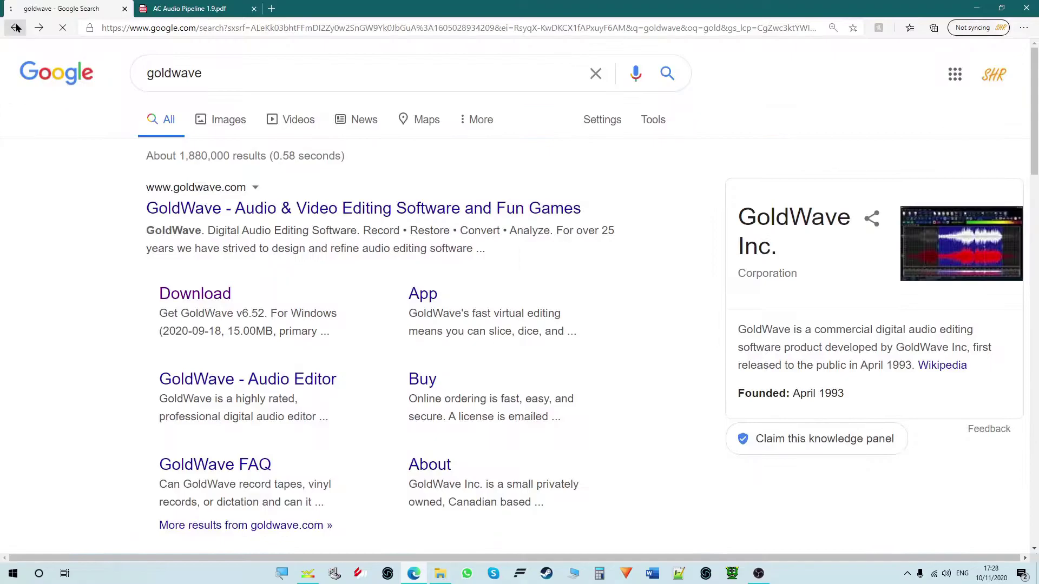
pyautogui.click(252, 75)
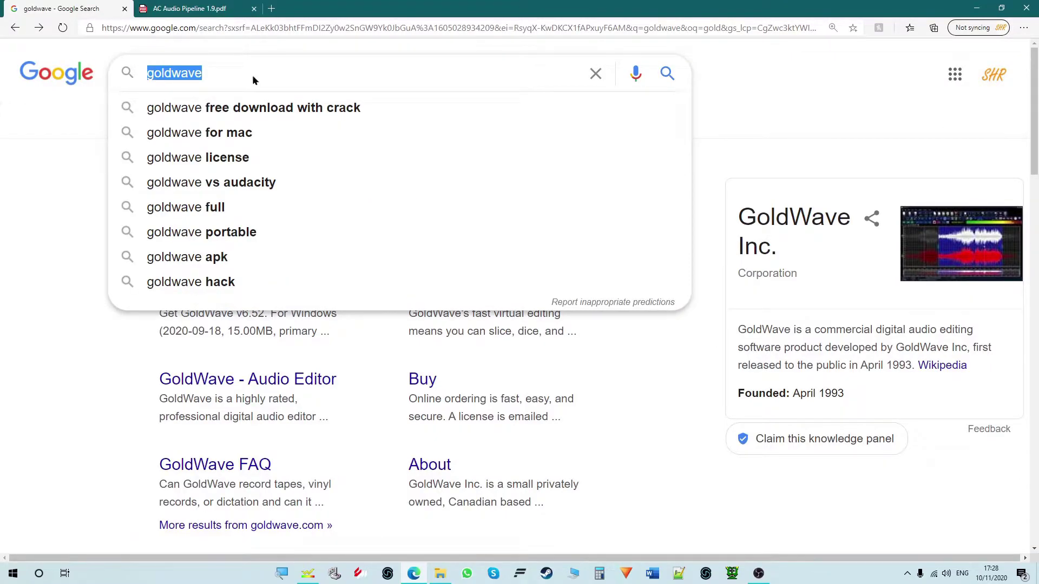
pyautogui.write('aud')
pyautogui.press('Down')
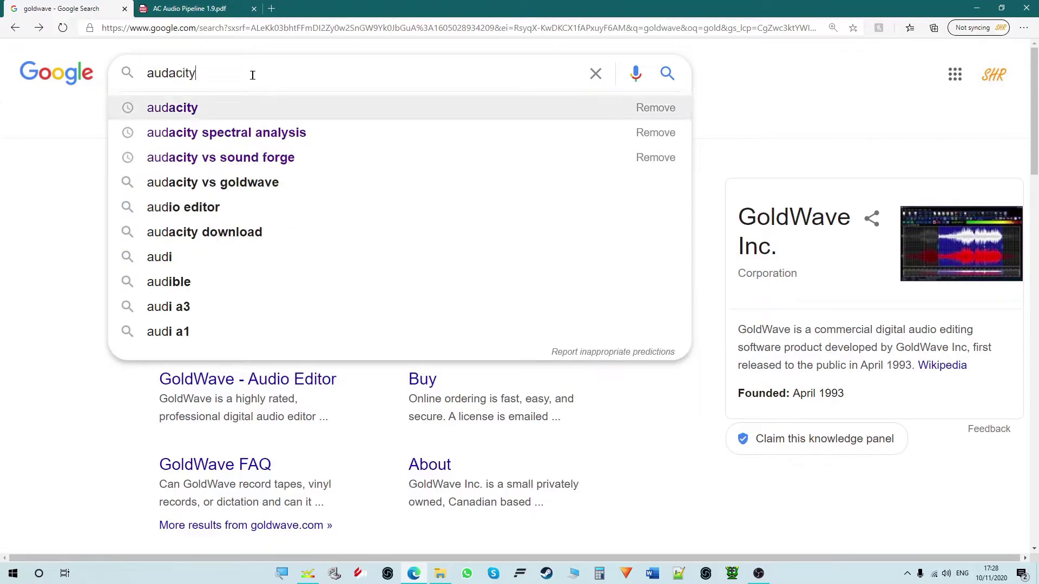
pyautogui.press('Return')
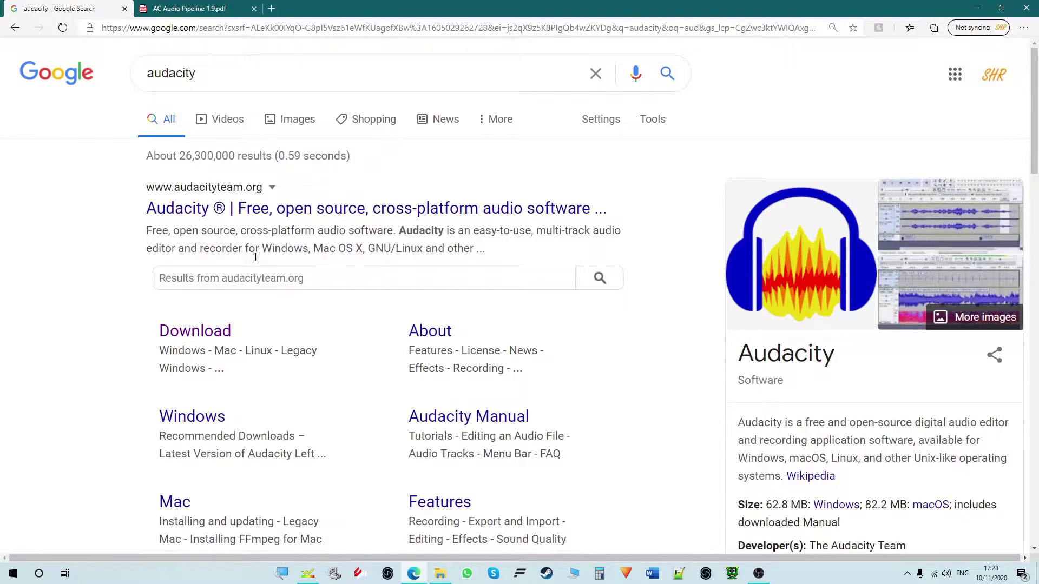
pyautogui.click(215, 333)
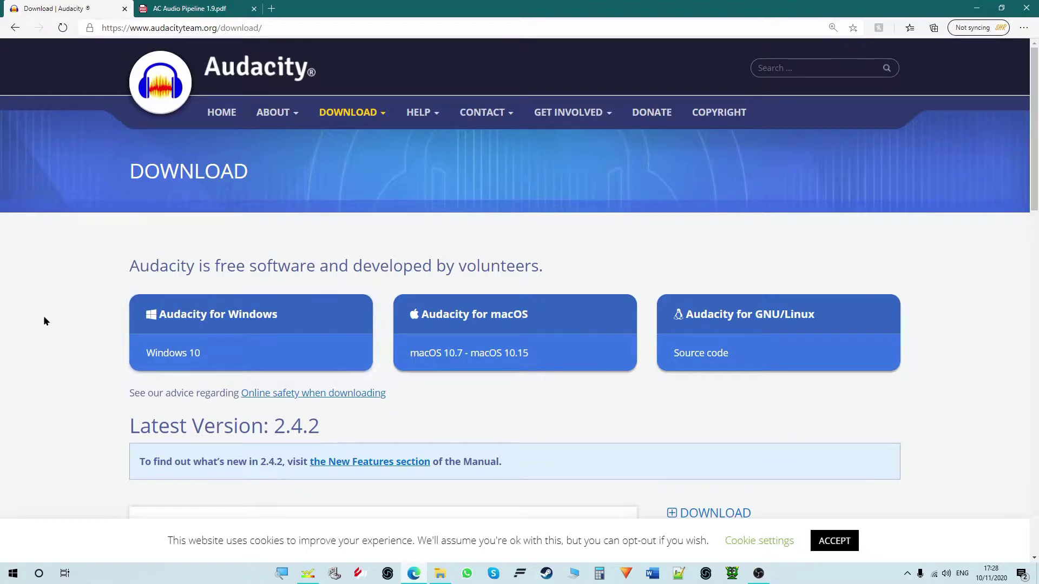
# Go back to the Google results and replace the query with a search for "wavosaur"
pyautogui.hotkey('alt', 'Left')
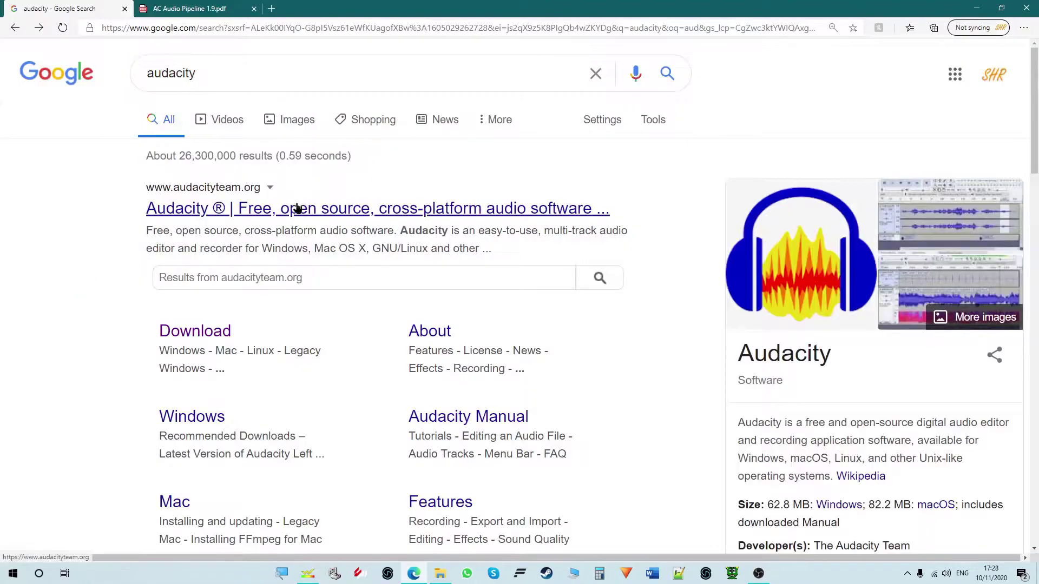
pyautogui.doubleClick(262, 74)
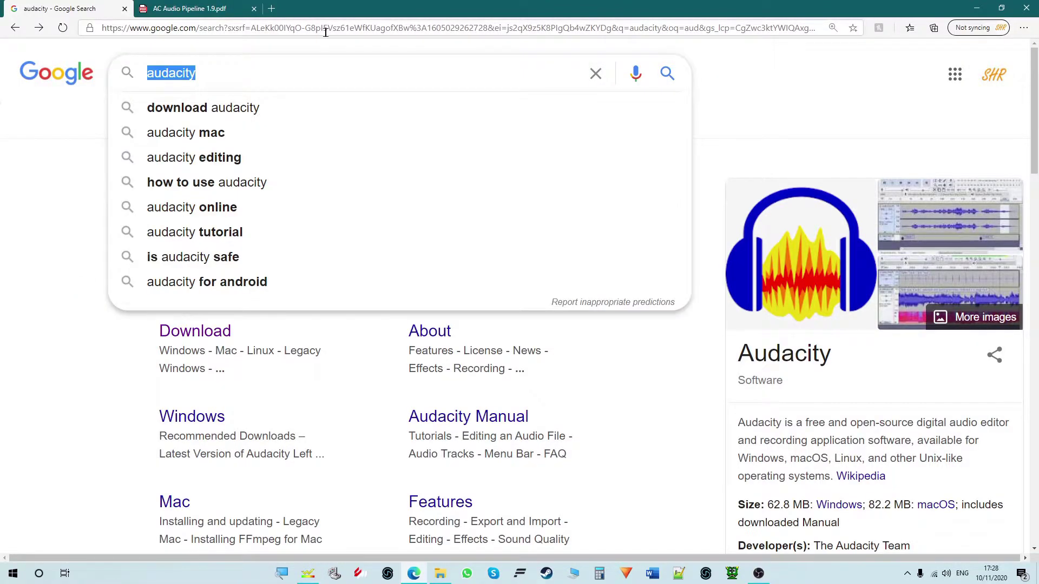
pyautogui.write('wa')
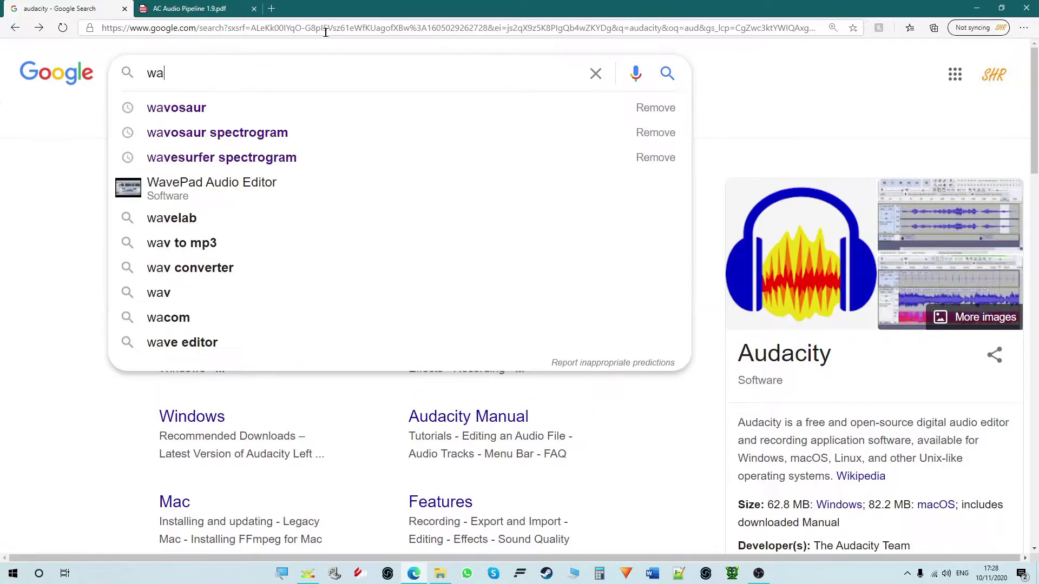
pyautogui.press('Down')
pyautogui.press('Return')
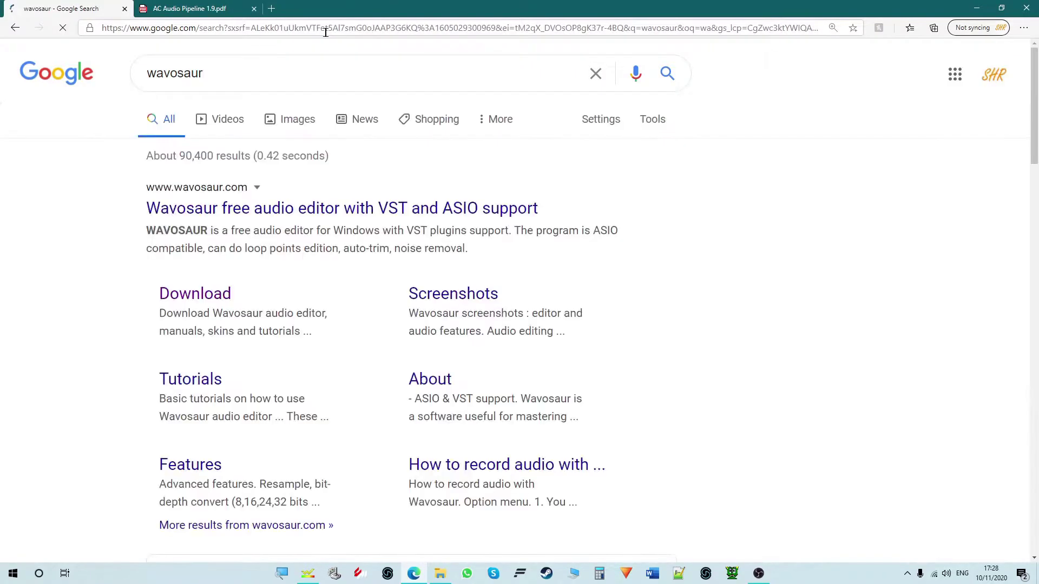
# Open Wavosaur's download page and look over the 32-bit and 64-bit editor downloads, manuals and tutorials
pyautogui.click(186, 297)
pyautogui.scroll(-3, 525, 347)
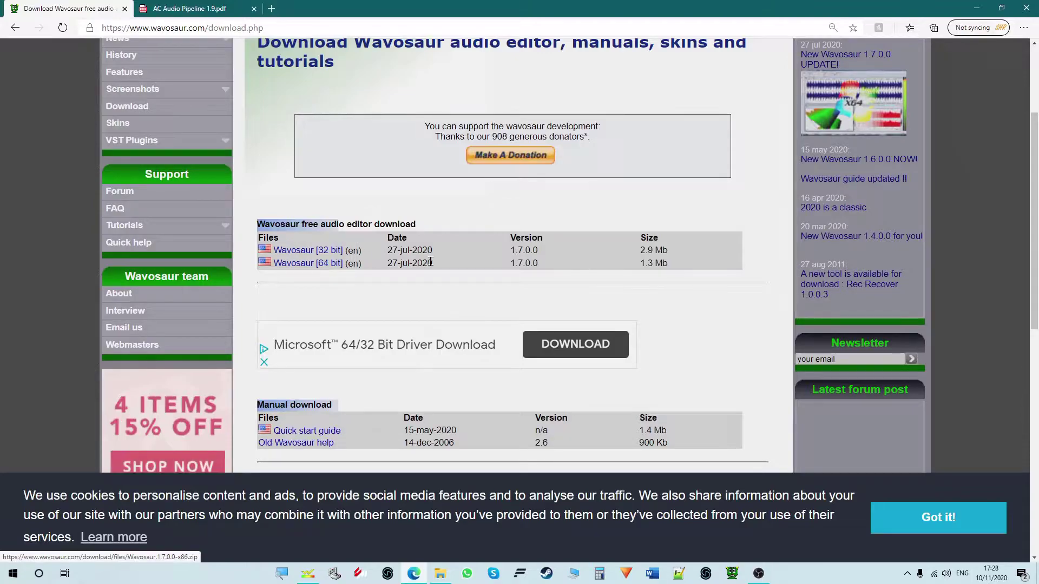
pyautogui.scroll(-4, 501, 219)
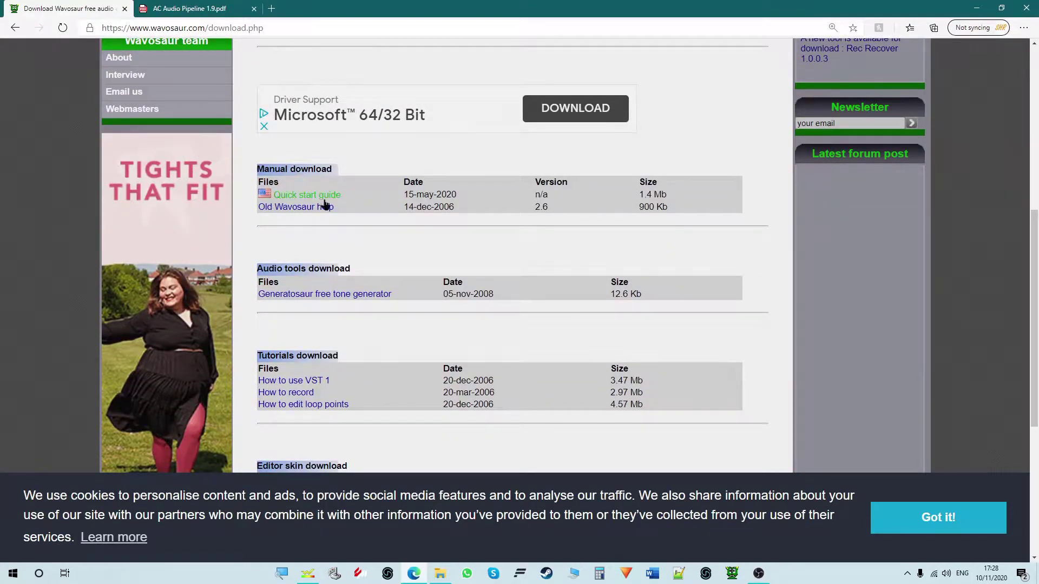
pyautogui.scroll(6, 482, 288)
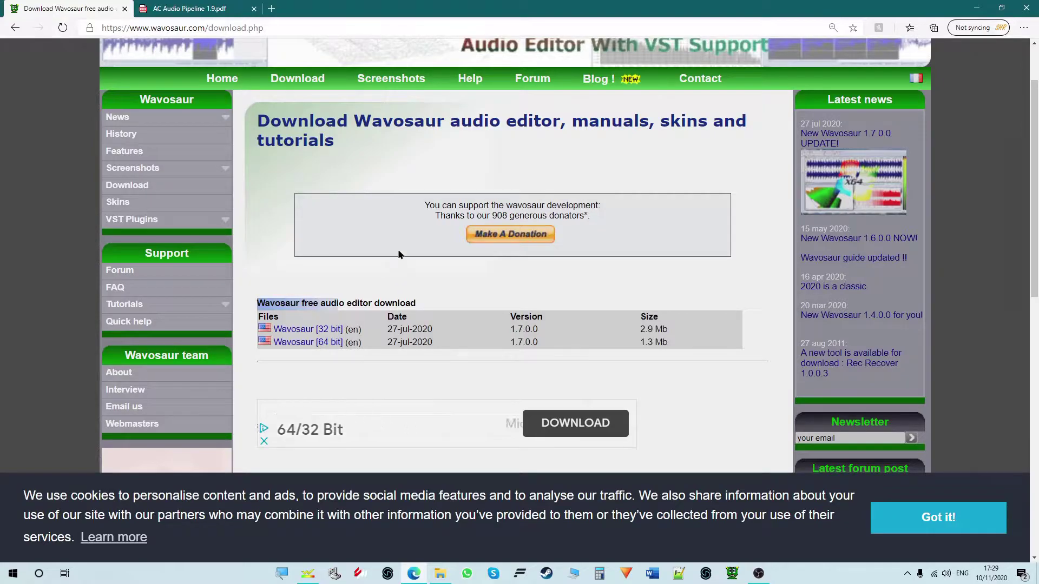
# Switch to the AC Audio Pipeline PDF and review the introduction on its first page
pyautogui.click(198, 6)
pyautogui.scroll(-2, 585, 273)
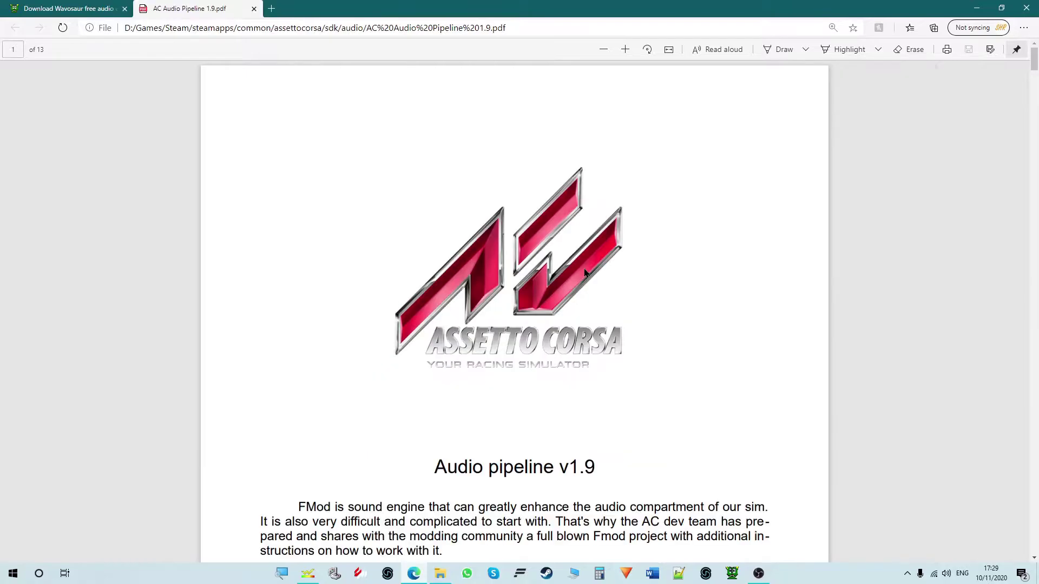
pyautogui.scroll(1, 584, 273)
pyautogui.scroll(-3, 585, 273)
pyautogui.scroll(-2, 585, 273)
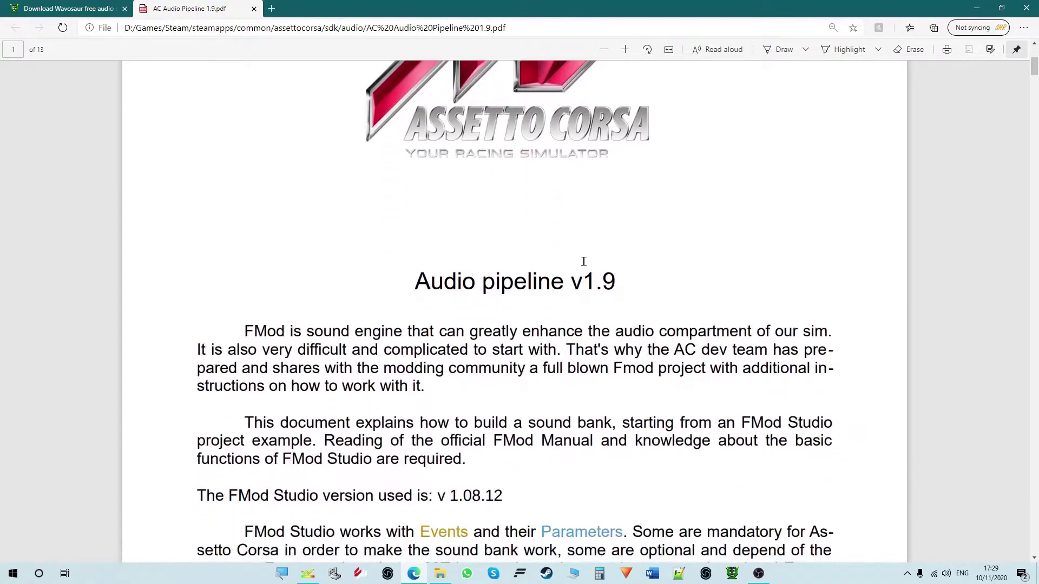
pyautogui.scroll(-3, 584, 261)
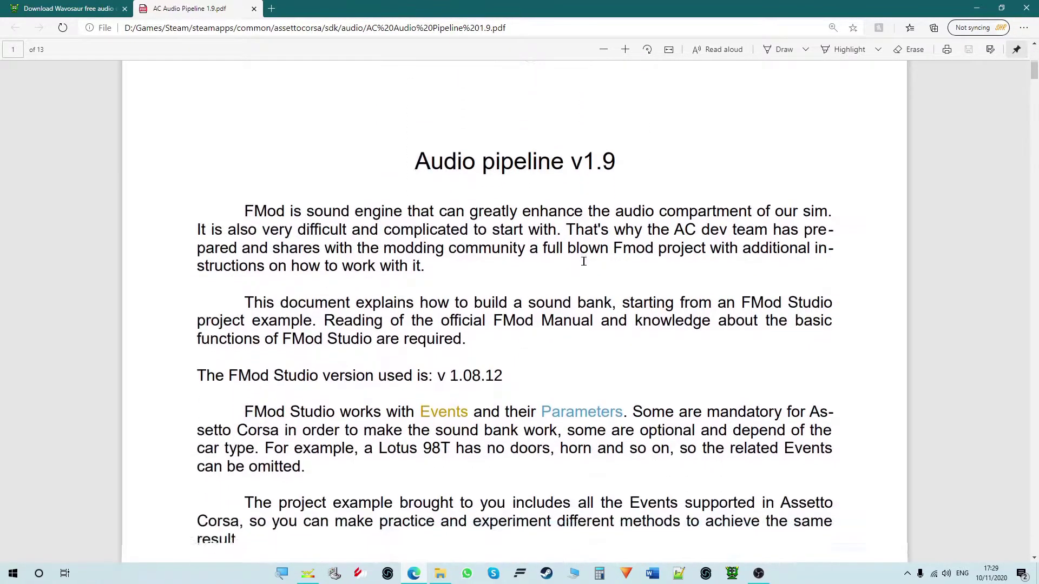
pyautogui.scroll(6, 584, 261)
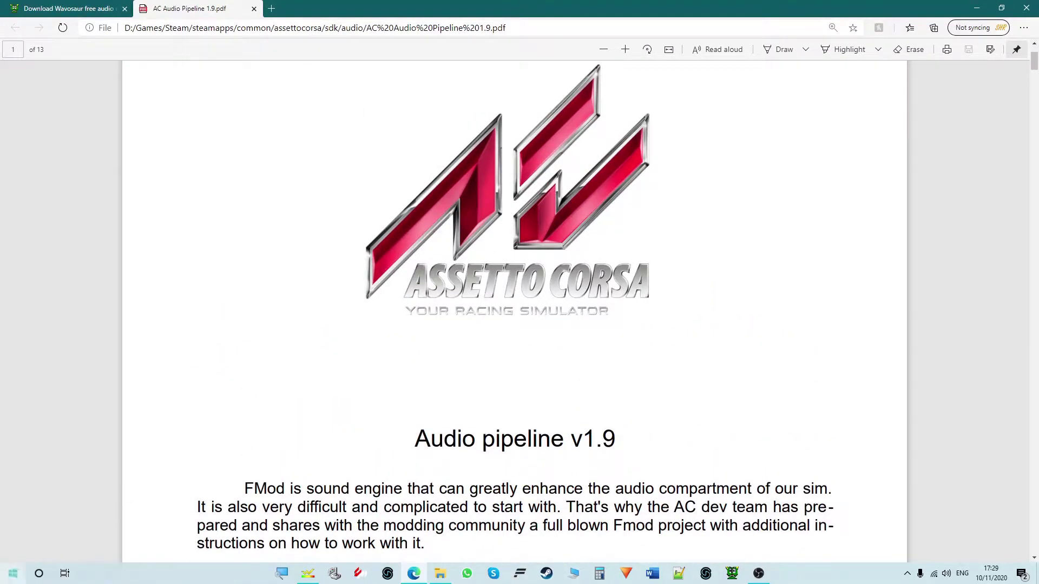
# Switch to the GoldWave window with the running recording, view its file commands and minimize it again
pyautogui.click(312, 577)
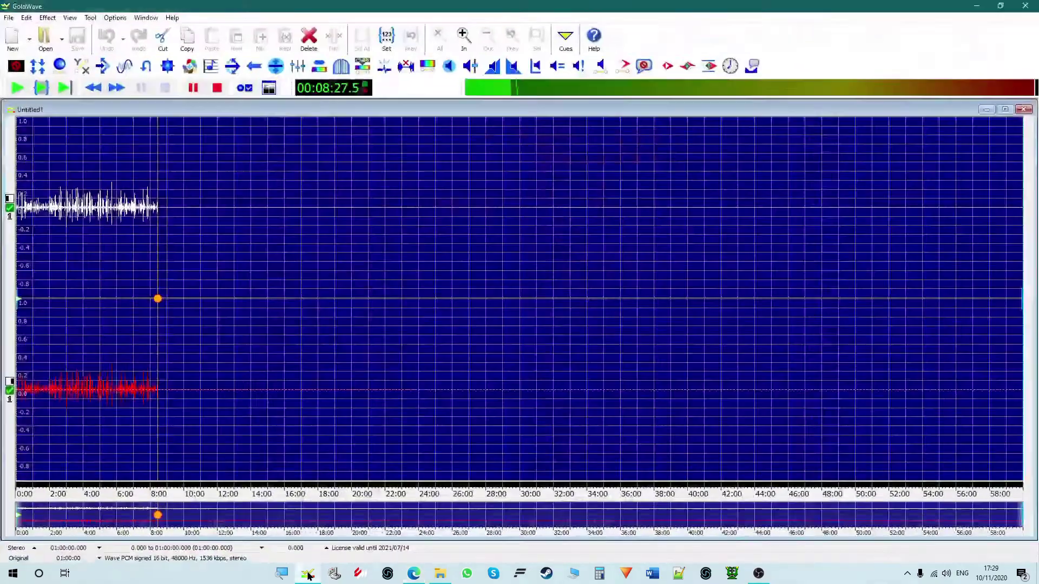
pyautogui.click(9, 18)
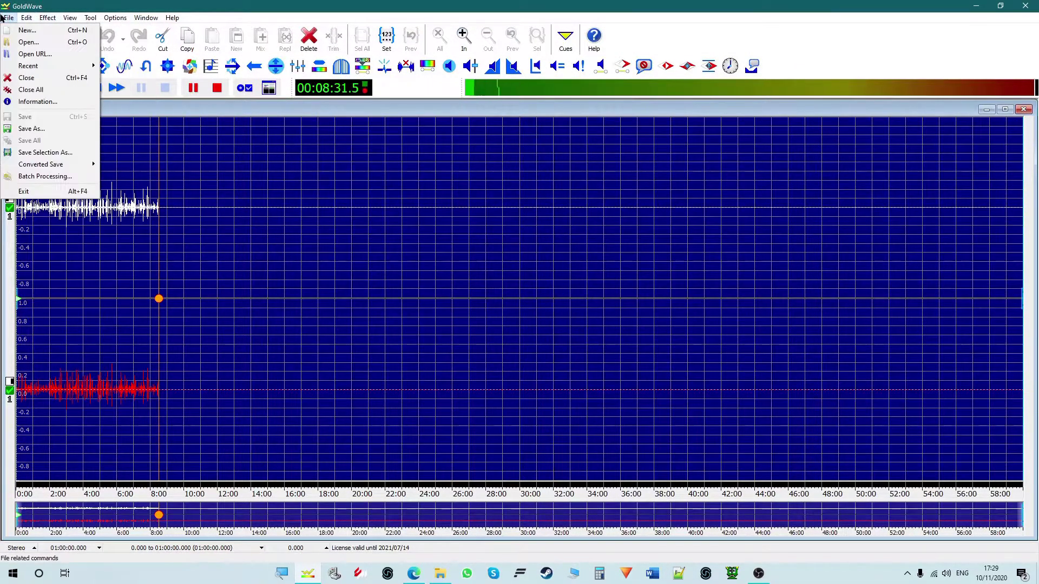
pyautogui.click(9, 18)
pyautogui.click(977, 6)
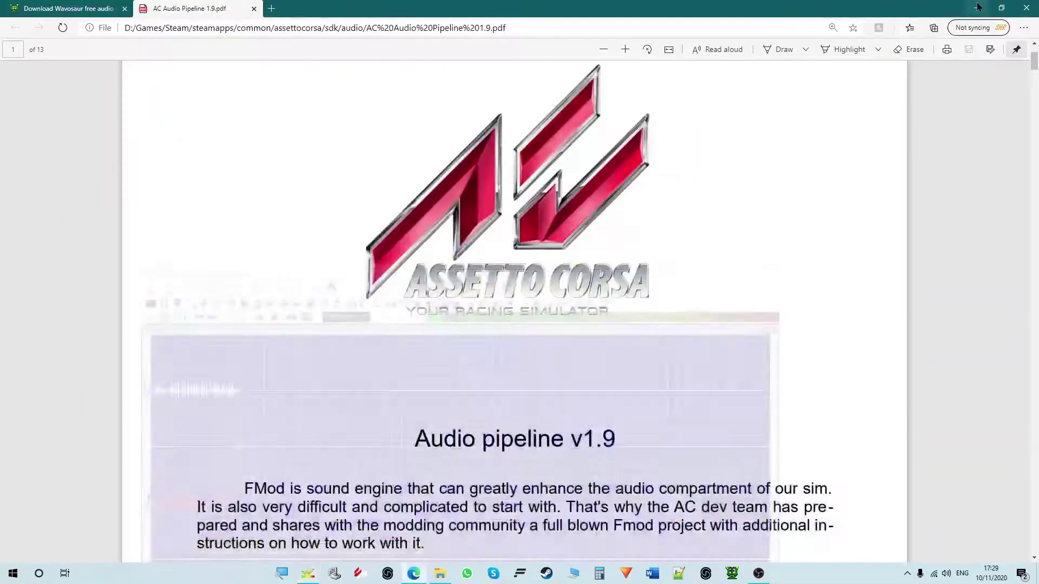
# Start a second GoldWave window and show the playback and recording device settings in Control Properties
pyautogui.rightClick(308, 574)
pyautogui.click(316, 517)
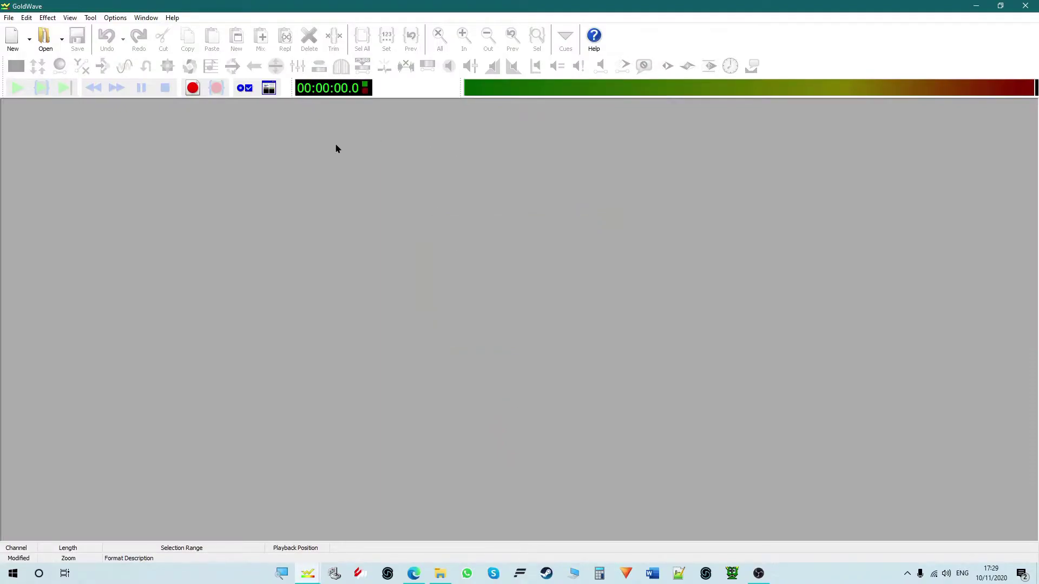
pyautogui.click(116, 19)
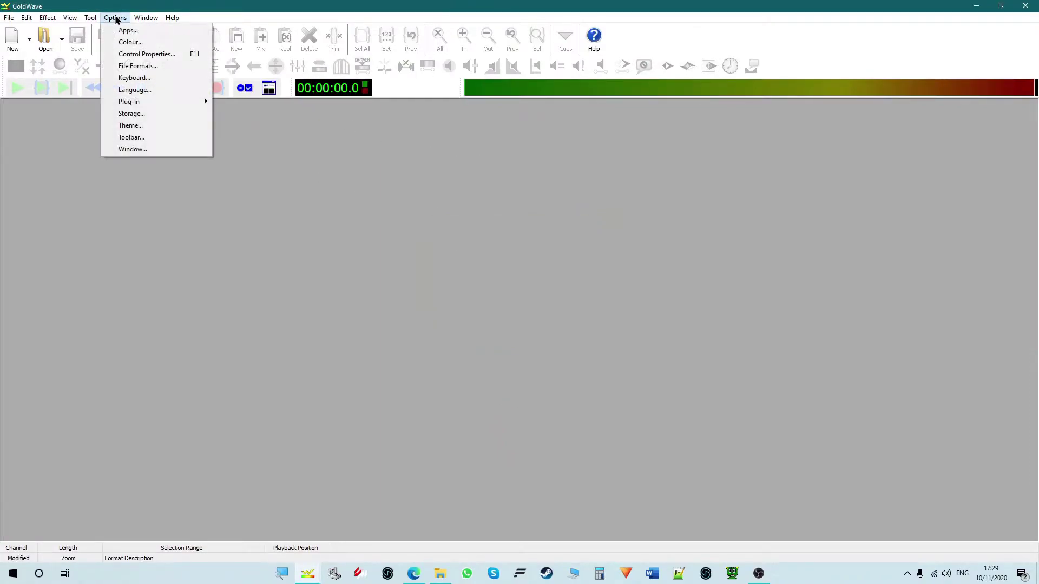
pyautogui.click(131, 56)
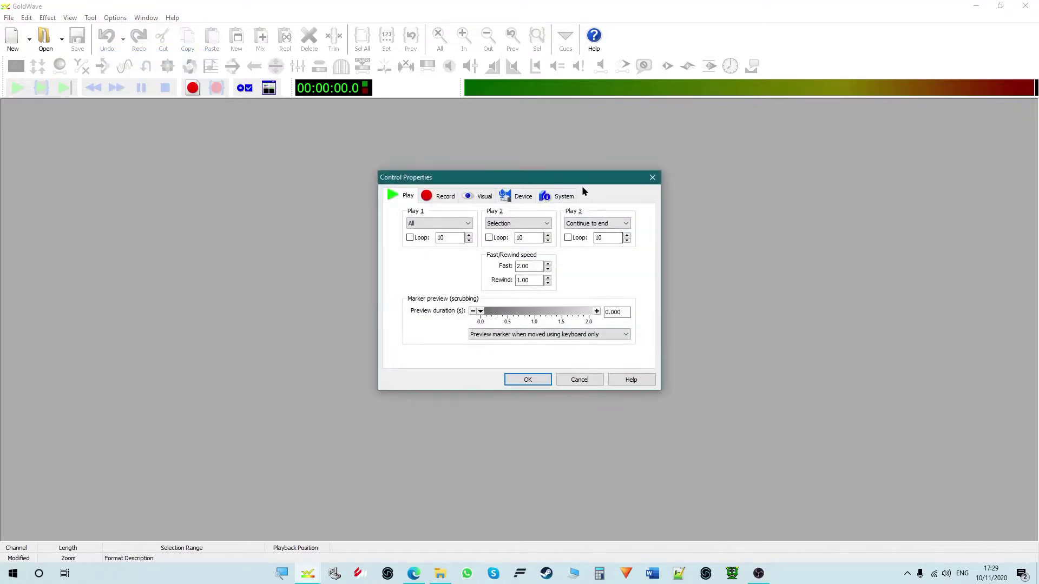
pyautogui.moveTo(565, 184); pyautogui.dragTo(489, 180)
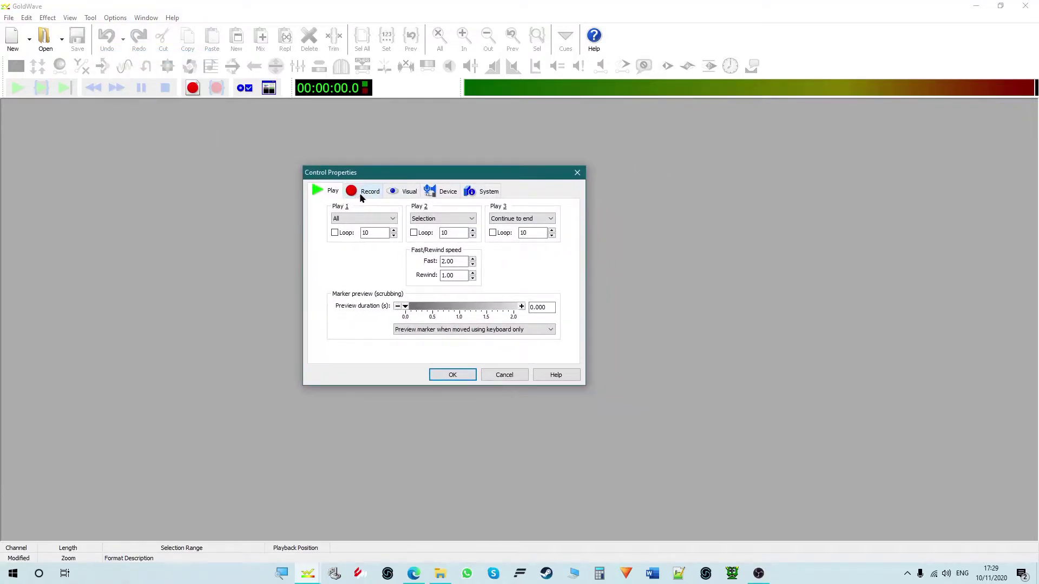
pyautogui.click(405, 191)
pyautogui.click(436, 196)
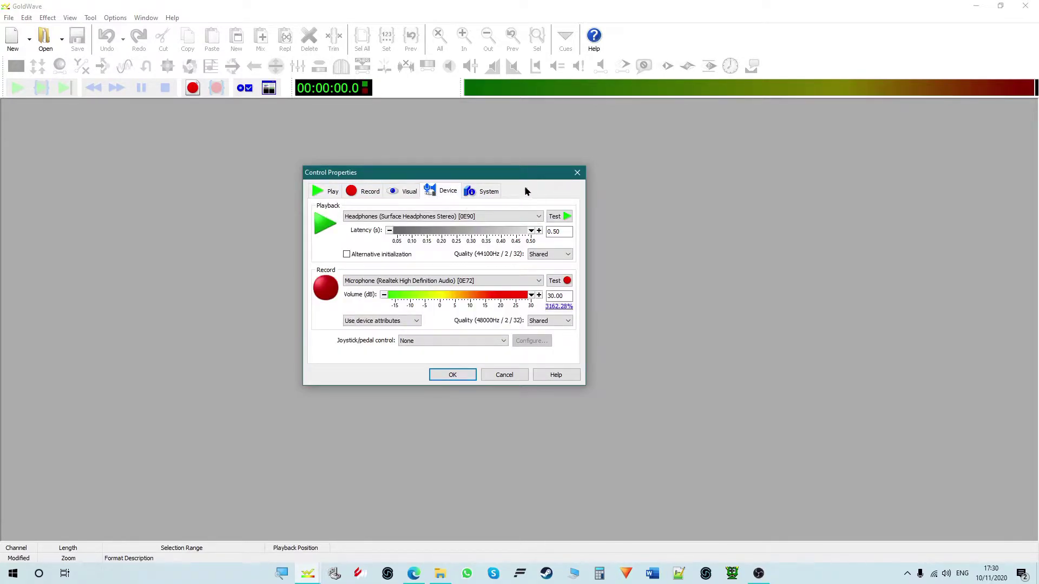
pyautogui.moveTo(529, 177); pyautogui.dragTo(511, 170)
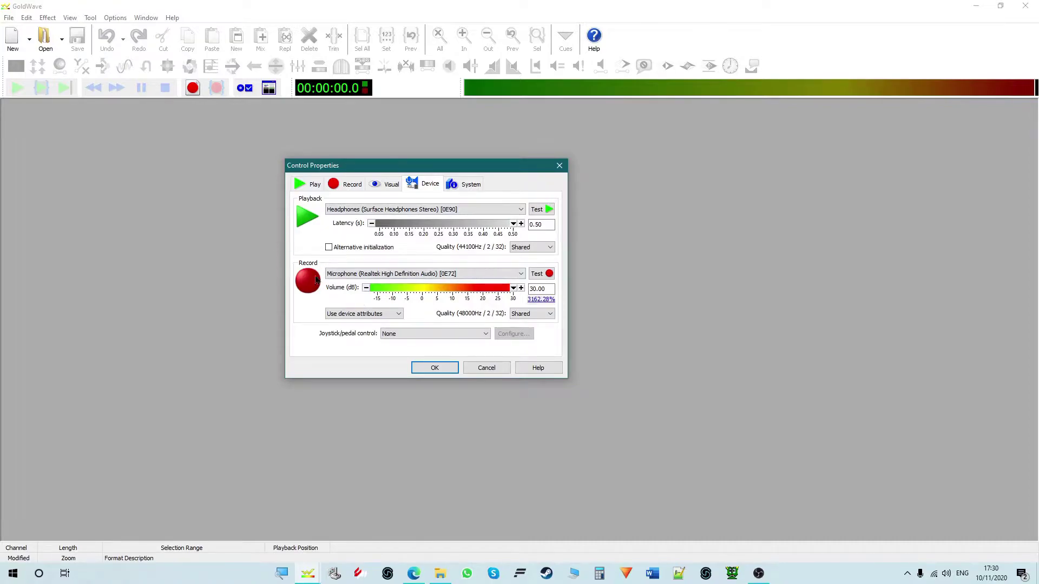
# Keep the Surface Headphones Stereo for playback, set the recording device to LOOPBACK Speakers (Realtek High Definition Audio), and apply the settings
pyautogui.click(505, 211)
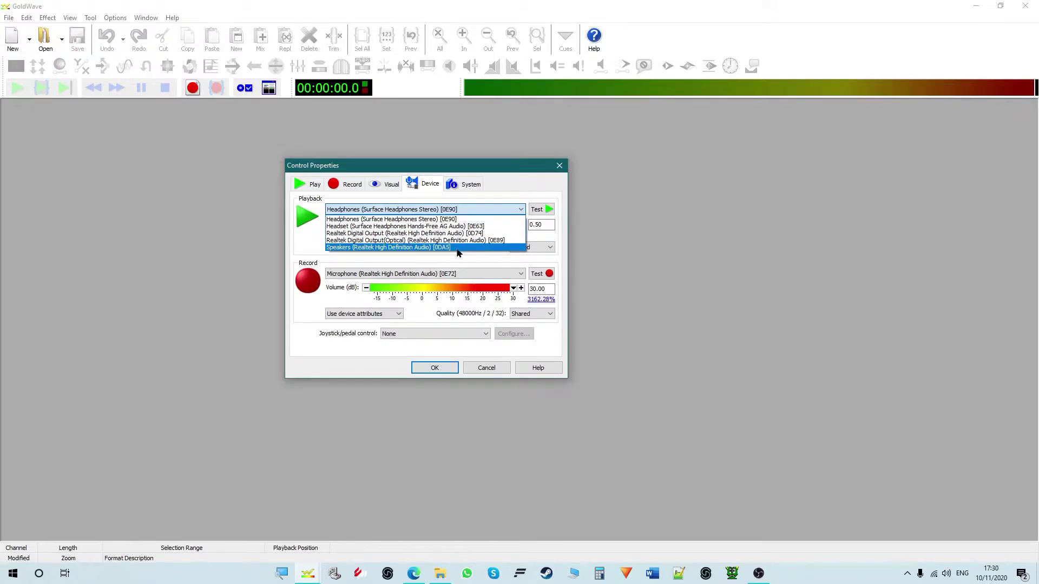
pyautogui.click(459, 219)
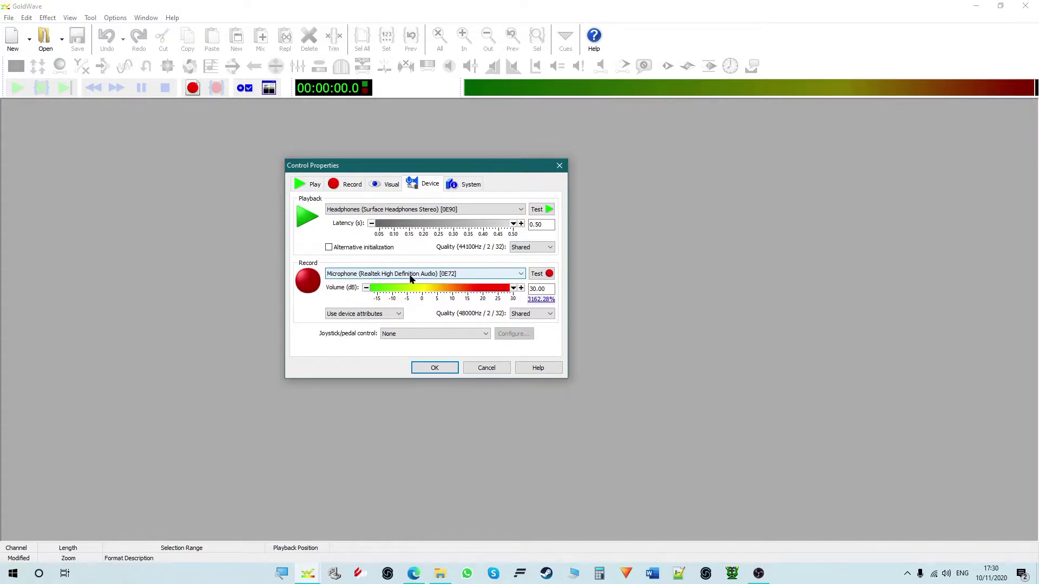
pyautogui.click(379, 278)
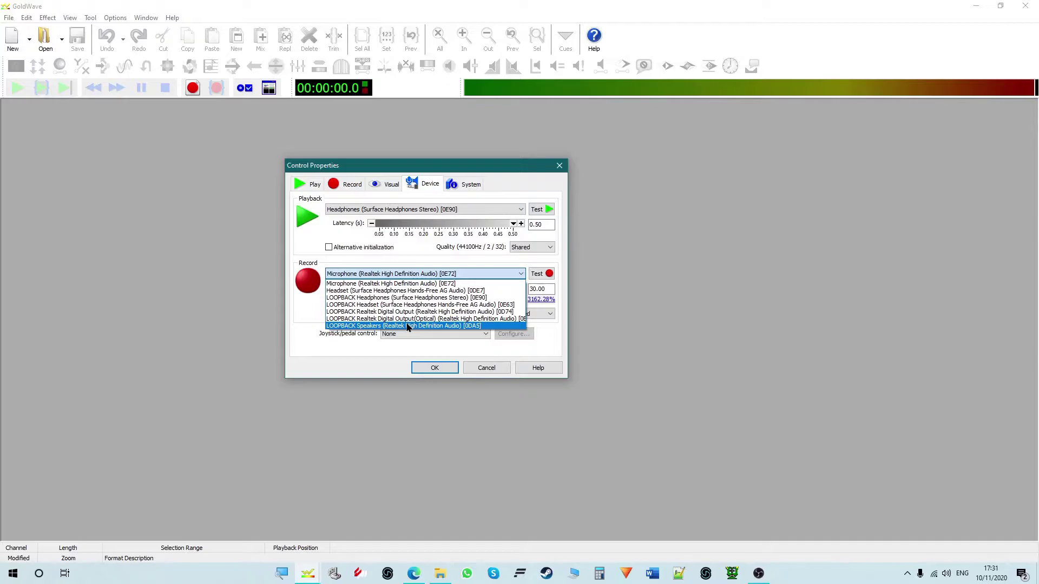
pyautogui.click(408, 327)
pyautogui.press('Return')
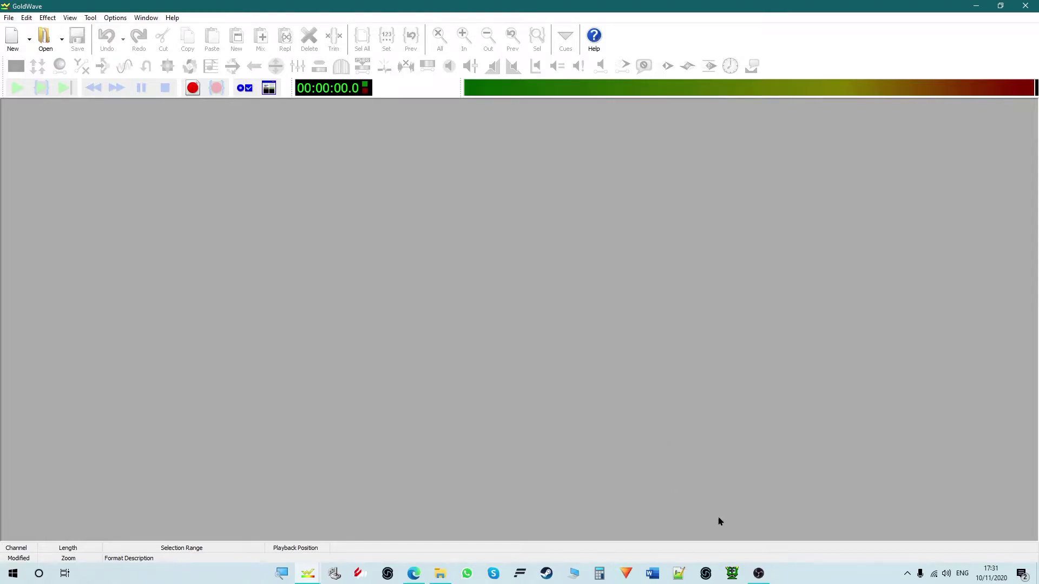
# Launch Audacity and maximize its window
pyautogui.press('super')
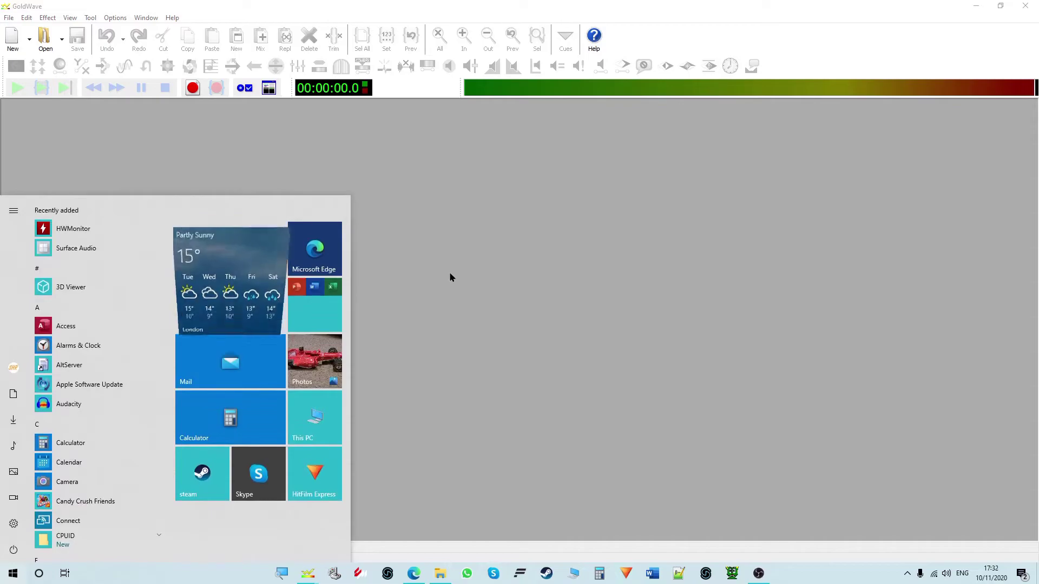
pyautogui.write('audacity')
pyautogui.press('Return')
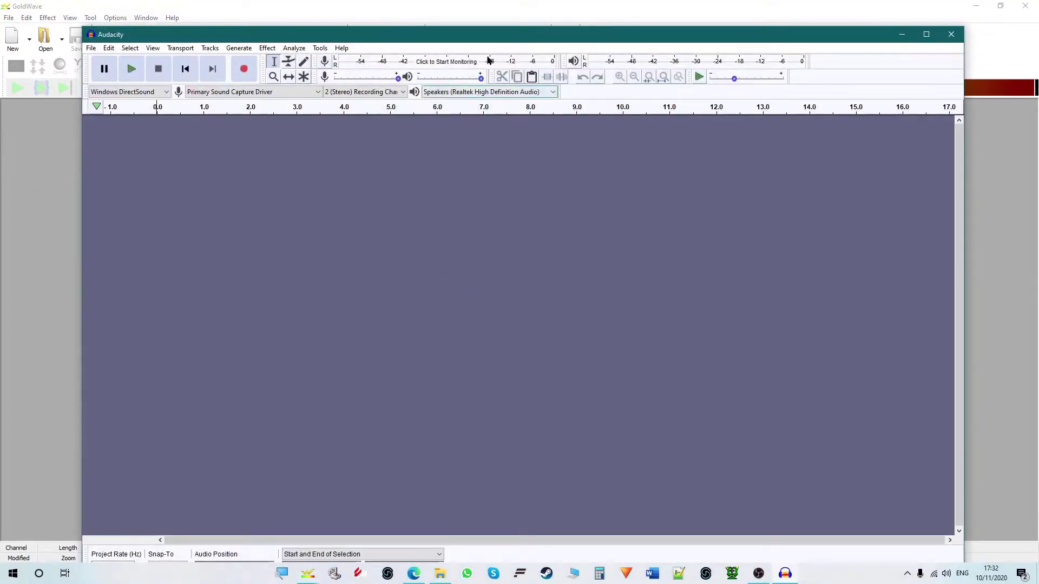
pyautogui.doubleClick(494, 38)
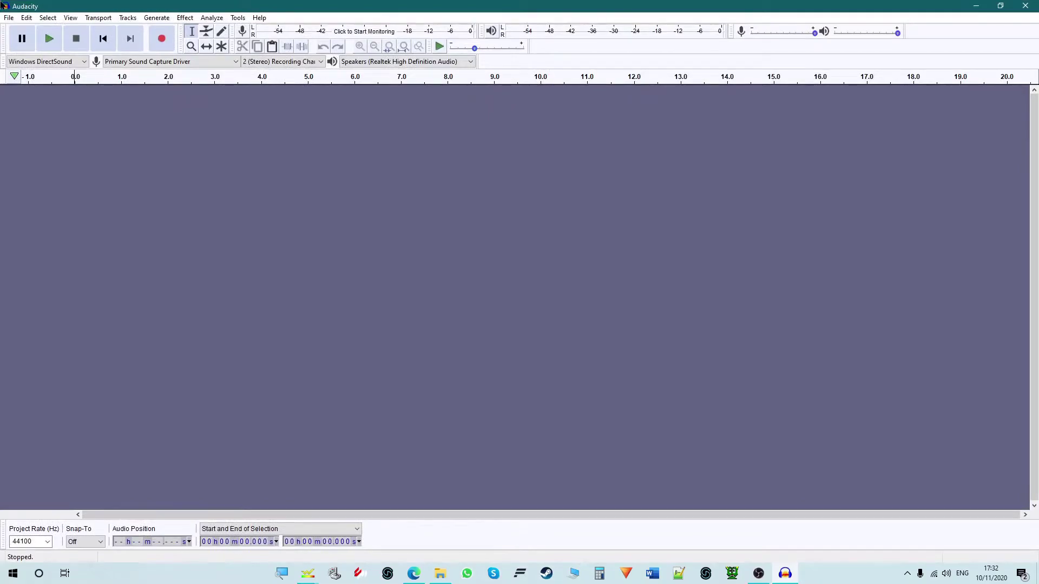
# Open the Devices preferences and set the playback device to Headphones (Surface Headphones Stereo)
pyautogui.click(30, 18)
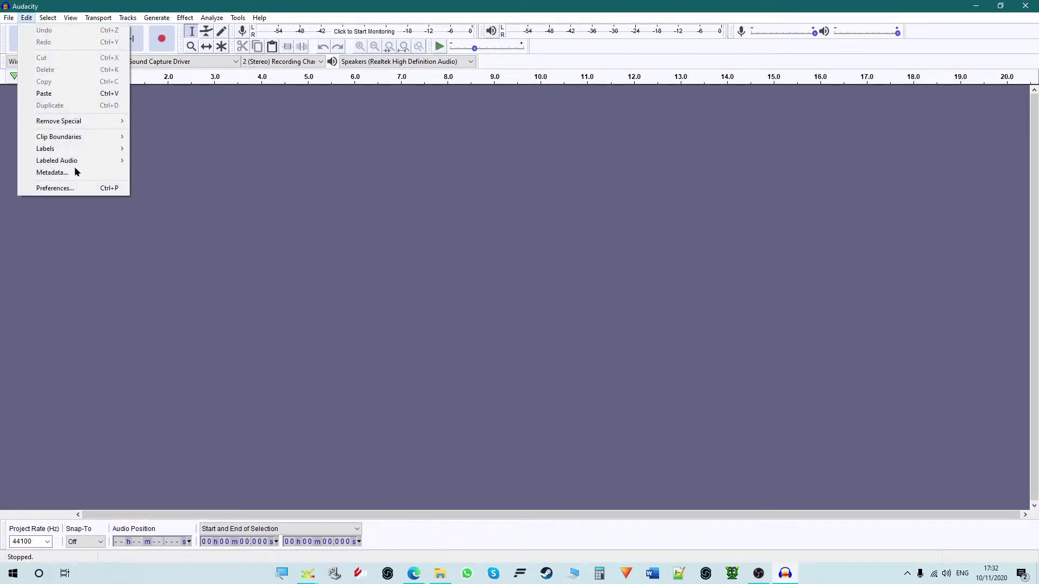
pyautogui.click(55, 188)
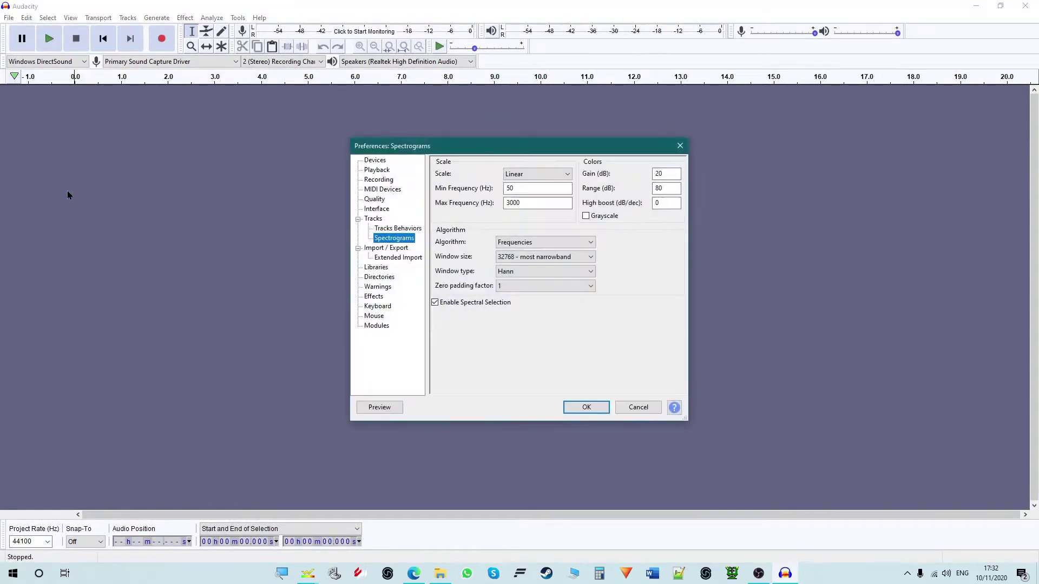
pyautogui.moveTo(540, 155); pyautogui.dragTo(406, 162)
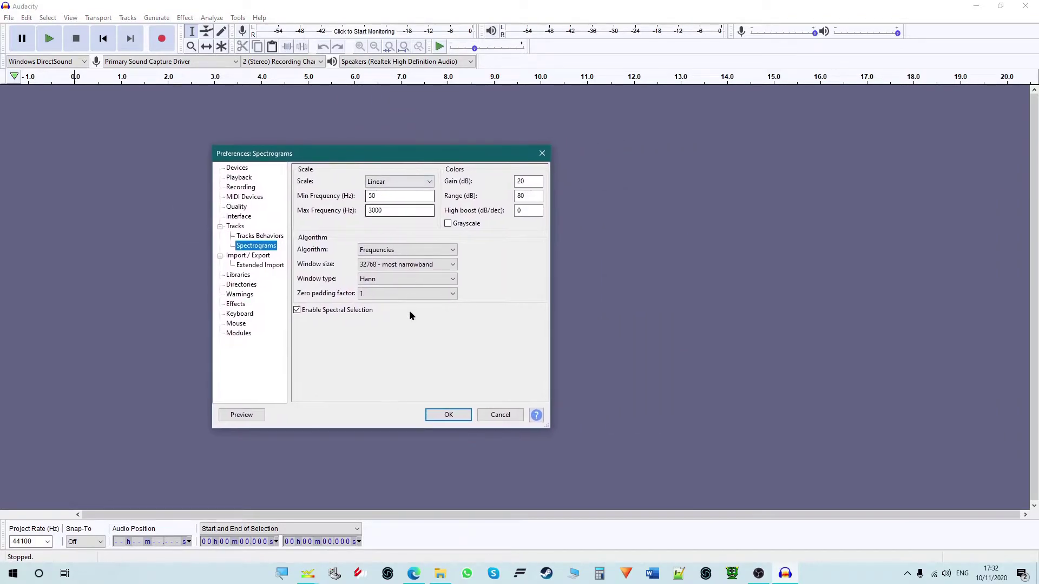
pyautogui.click(241, 168)
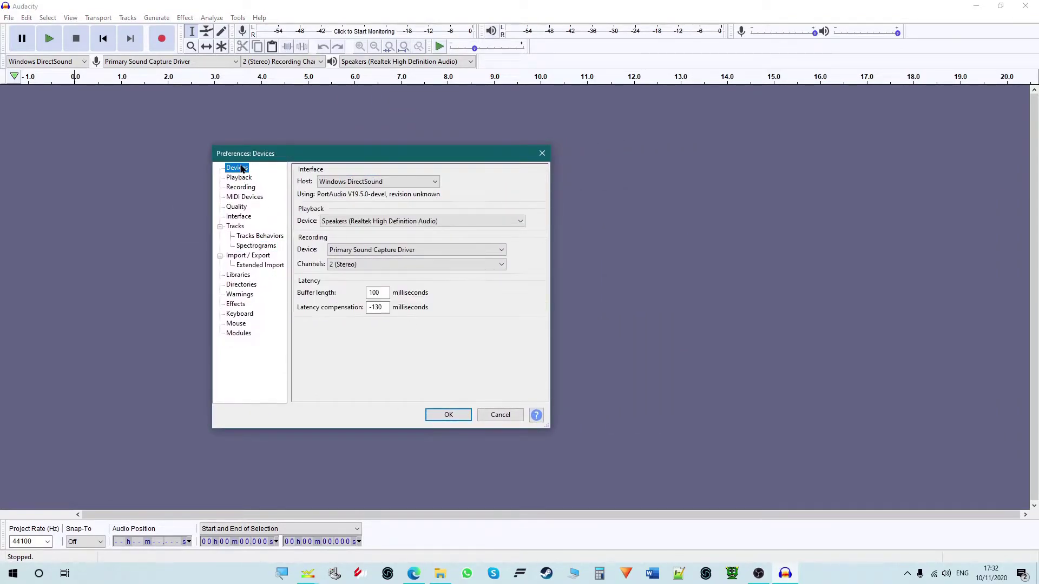
pyautogui.click(358, 221)
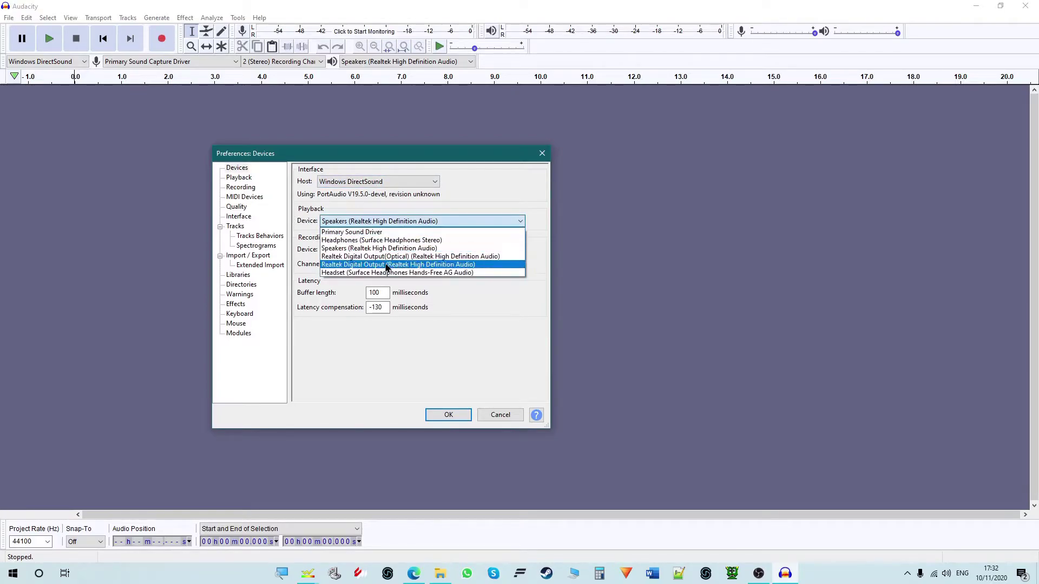
pyautogui.click(387, 240)
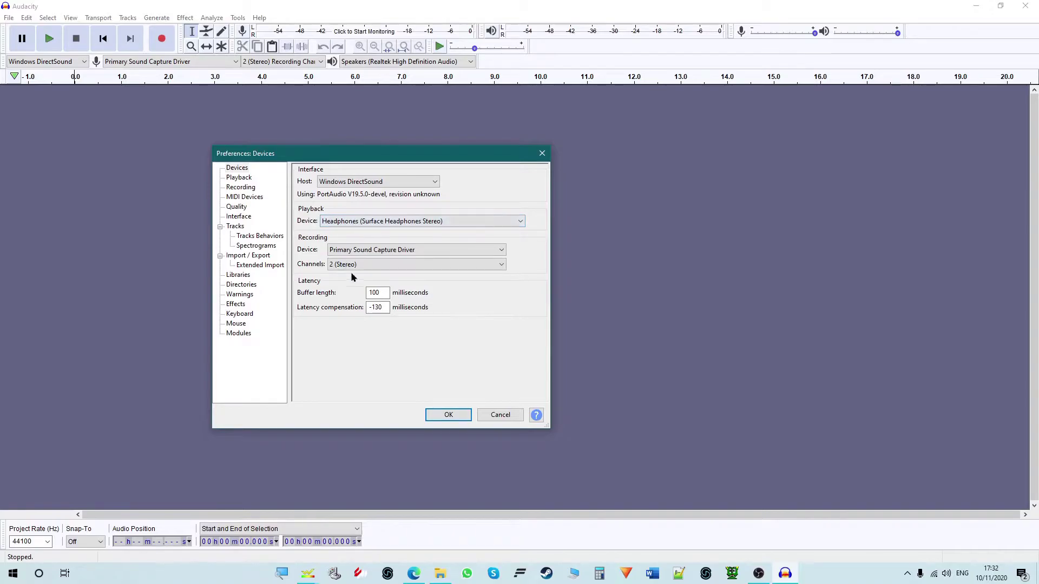
# Review the available recording channels and recording devices, keeping 2 (Stereo) and Primary Sound Capture Driver
pyautogui.click(434, 264)
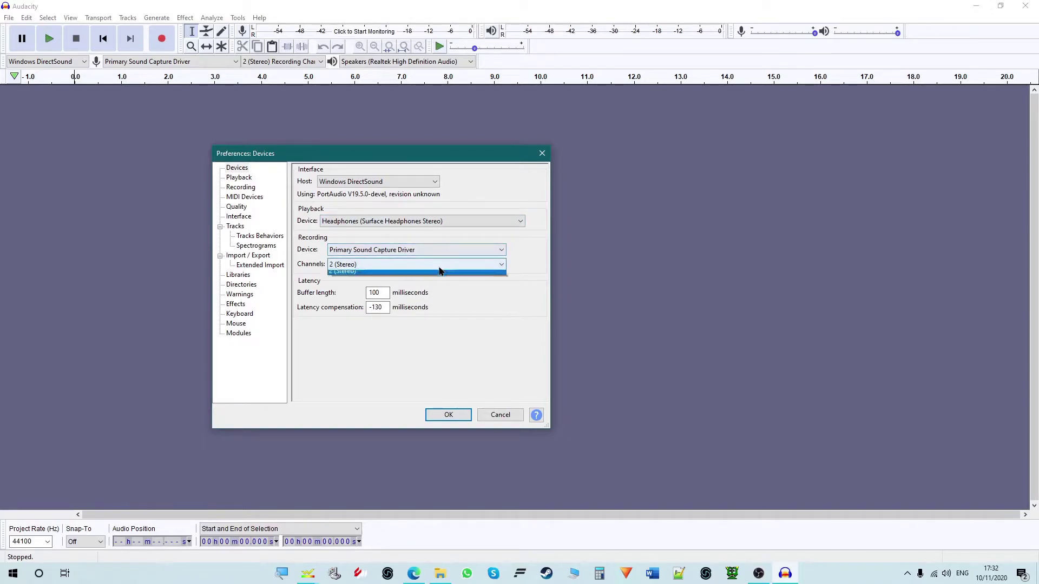
pyautogui.click(407, 282)
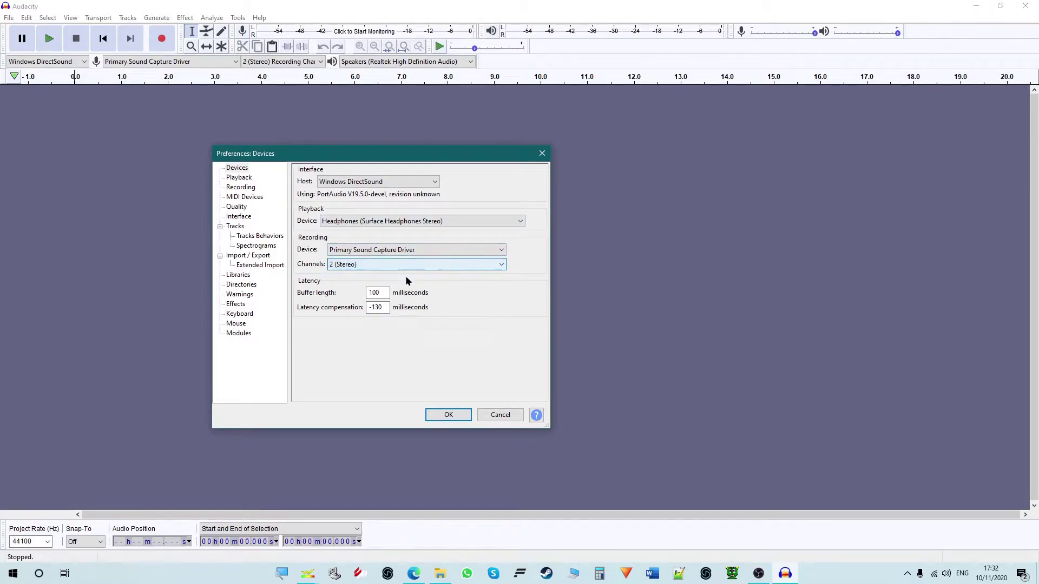
pyautogui.click(454, 251)
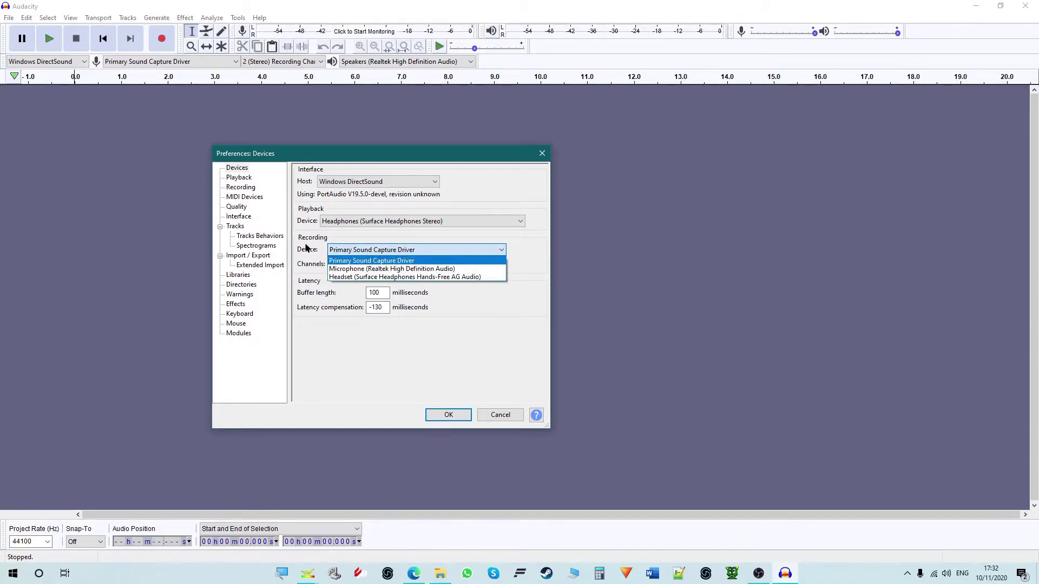
pyautogui.click(336, 250)
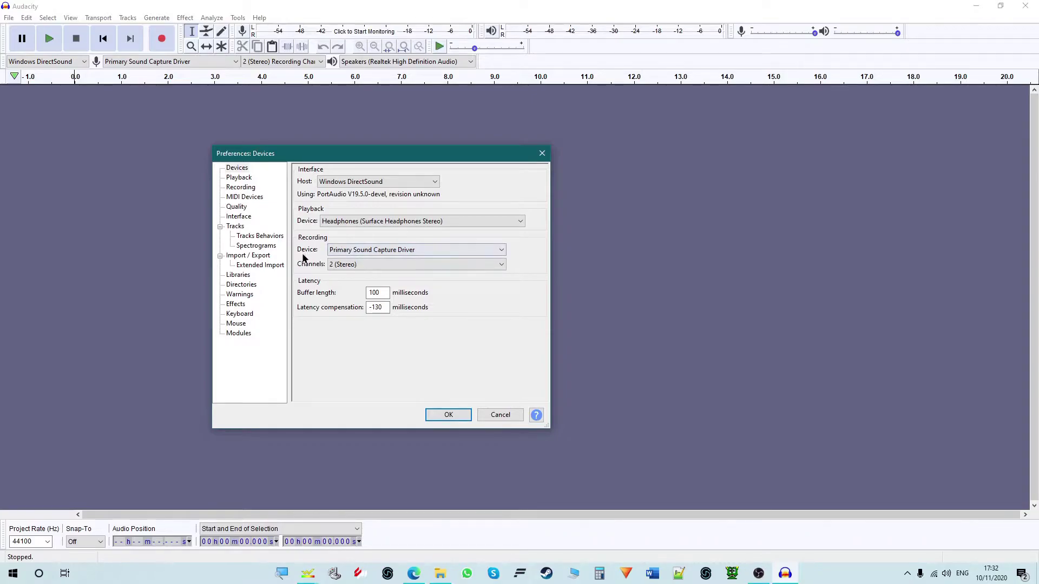
pyautogui.click(473, 250)
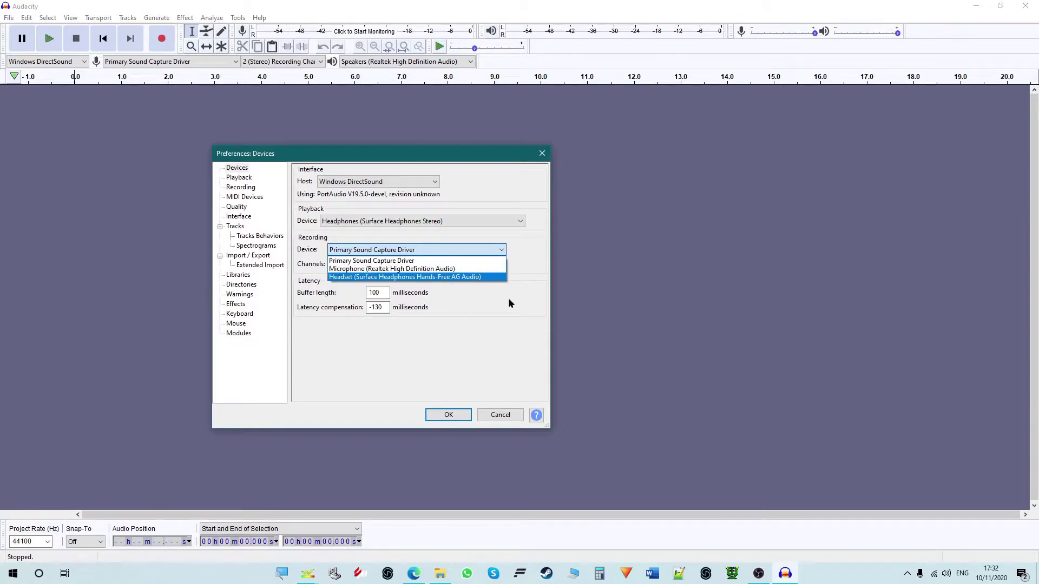
pyautogui.click(478, 260)
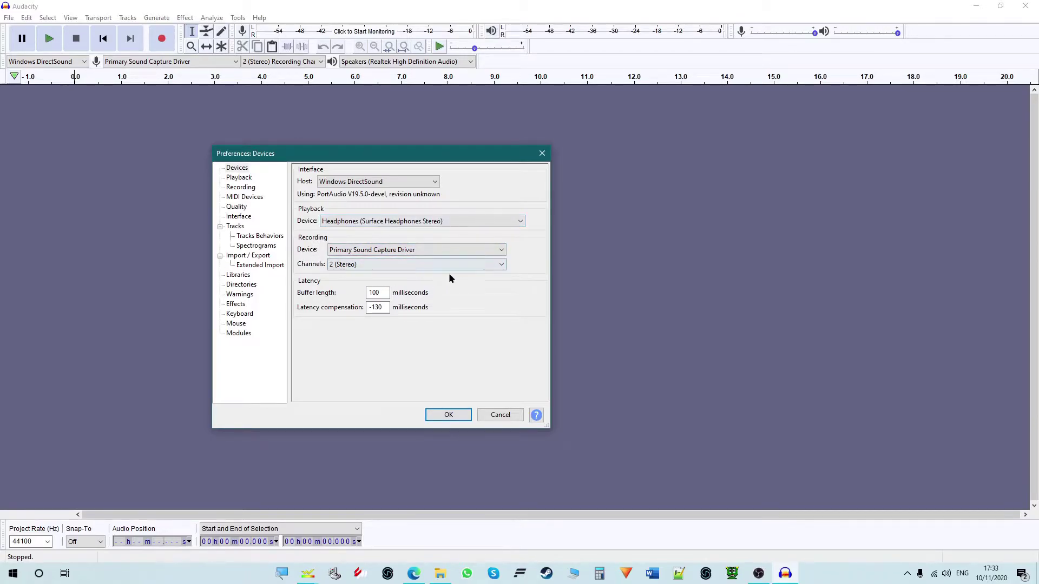
pyautogui.moveTo(373, 157); pyautogui.dragTo(407, 174)
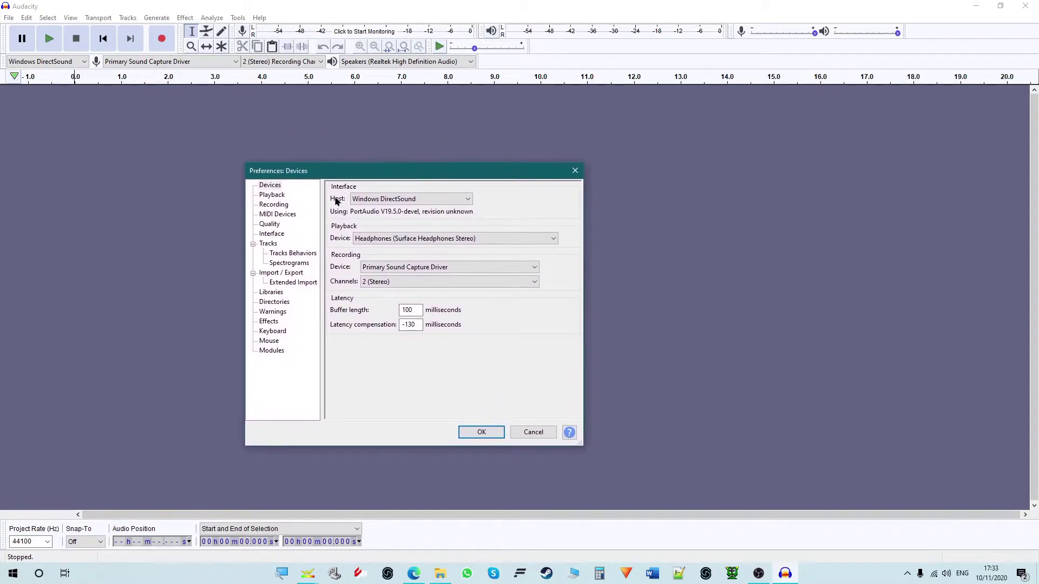
# View the Recording preferences and go to the Spectrograms preferences under Tracks
pyautogui.click(268, 206)
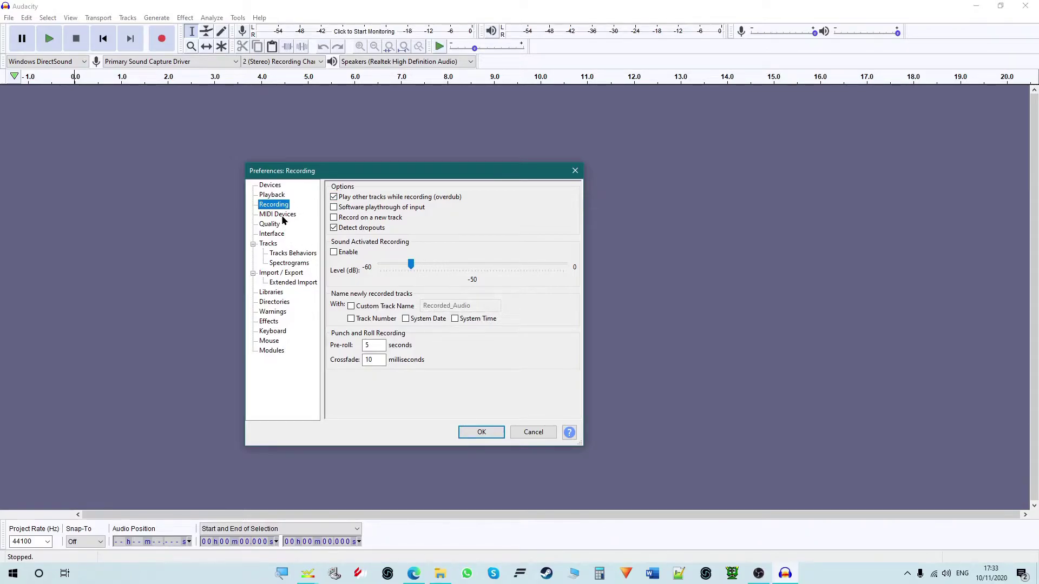
pyautogui.moveTo(448, 178); pyautogui.dragTo(424, 174)
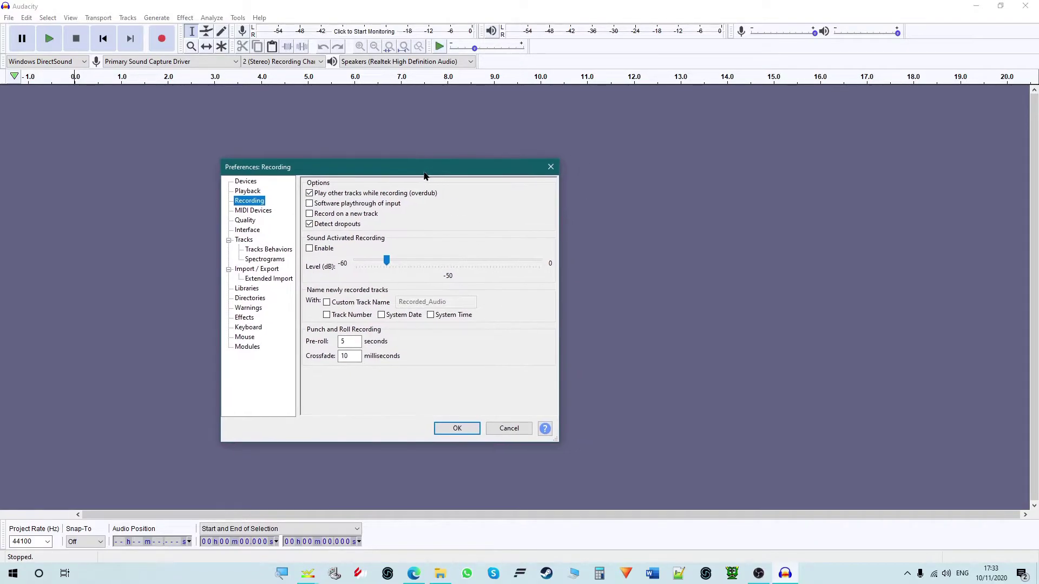
pyautogui.click(265, 259)
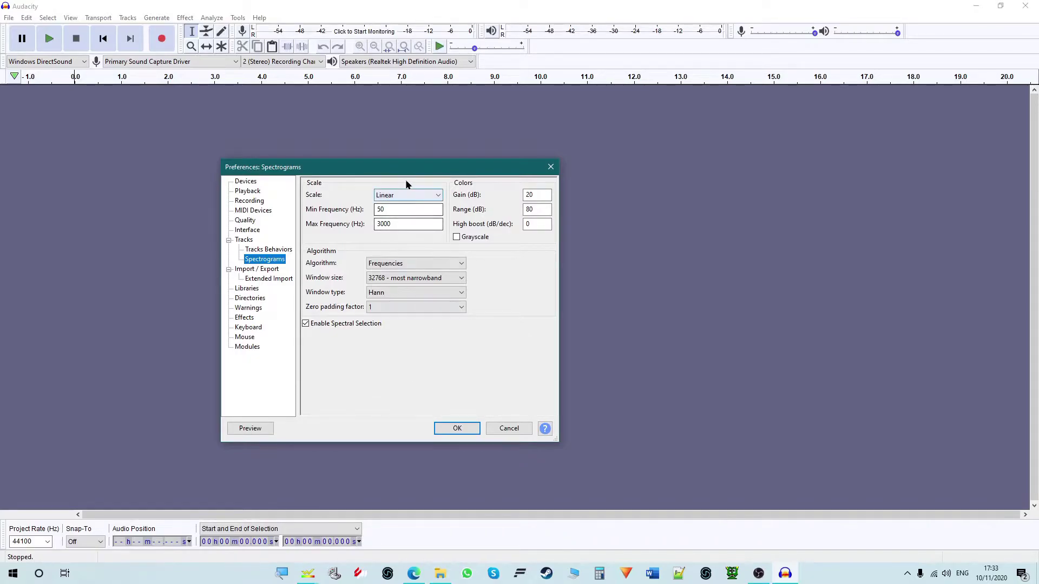
pyautogui.moveTo(404, 161); pyautogui.dragTo(356, 135)
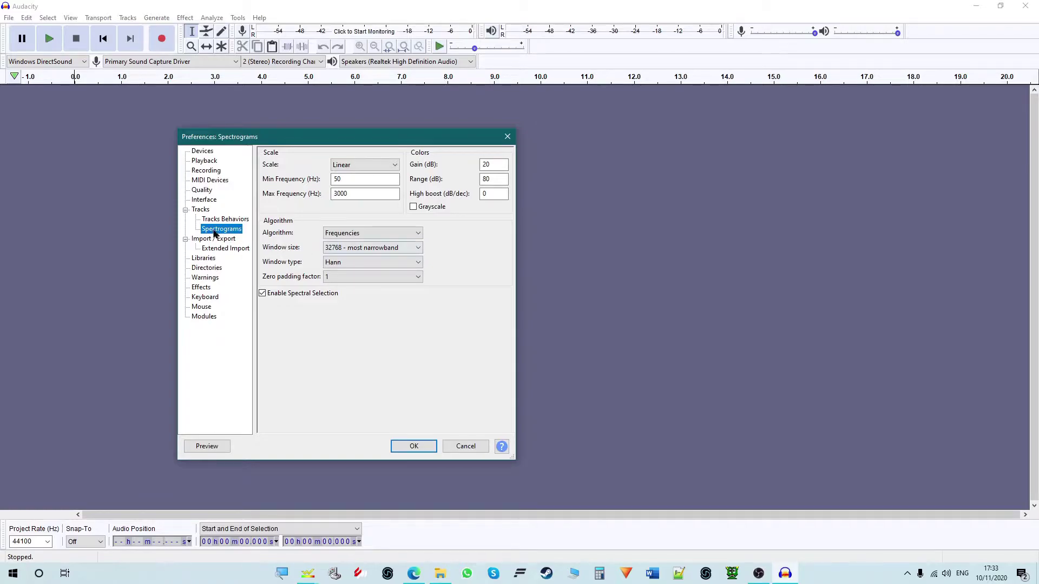
# Examine the minimum and maximum frequency settings of the spectrogram scale without changing them
pyautogui.doubleClick(368, 179)
pyautogui.click(371, 194)
pyautogui.hotkey('shift', 'Tab')
pyautogui.click(369, 192)
pyautogui.moveTo(342, 138)
pyautogui.mouseDown()
pyautogui.moveTo(362, 142)
pyautogui.moveTo(349, 140)
pyautogui.mouseUp()
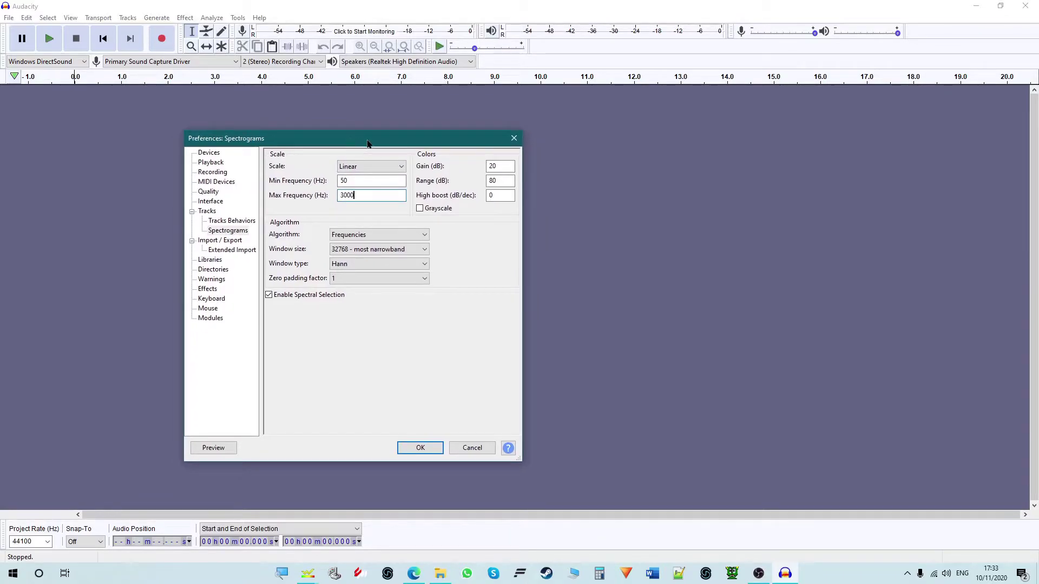
pyautogui.doubleClick(357, 183)
pyautogui.doubleClick(364, 194)
pyautogui.click(372, 199)
pyautogui.moveTo(361, 193); pyautogui.dragTo(330, 194)
pyautogui.click(369, 196)
pyautogui.moveTo(333, 142); pyautogui.dragTo(301, 140)
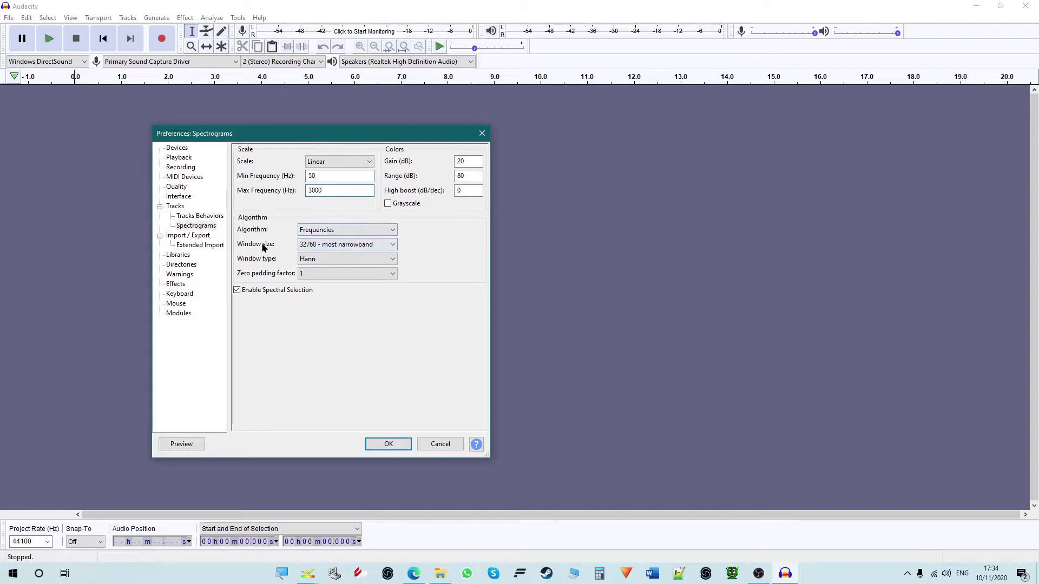
# Try the Pitch (EAC) spectrogram algorithm, set it back to Frequencies, and cancel the preferences
pyautogui.click(334, 231)
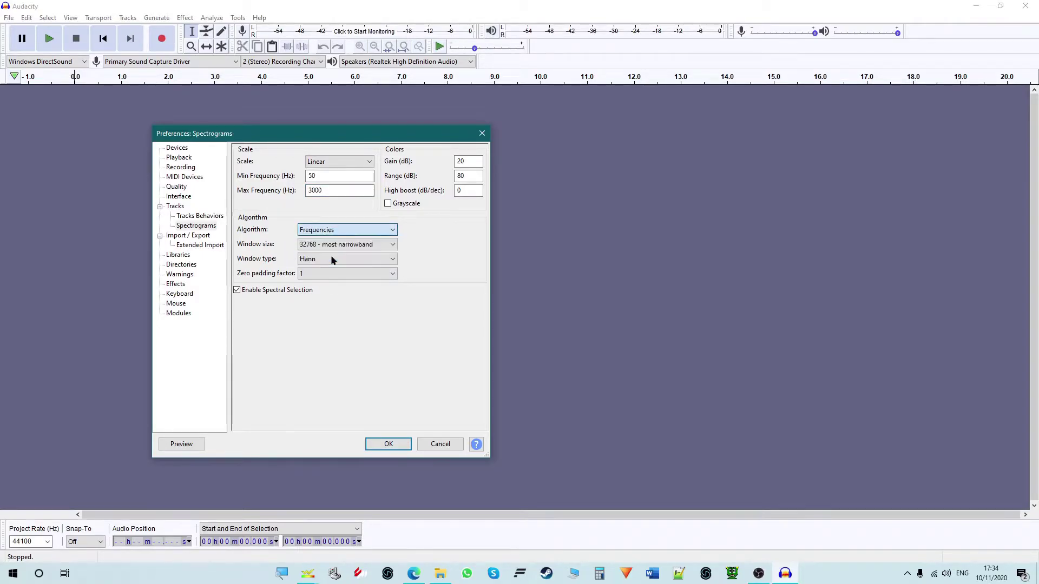
pyautogui.click(333, 258)
pyautogui.click(336, 230)
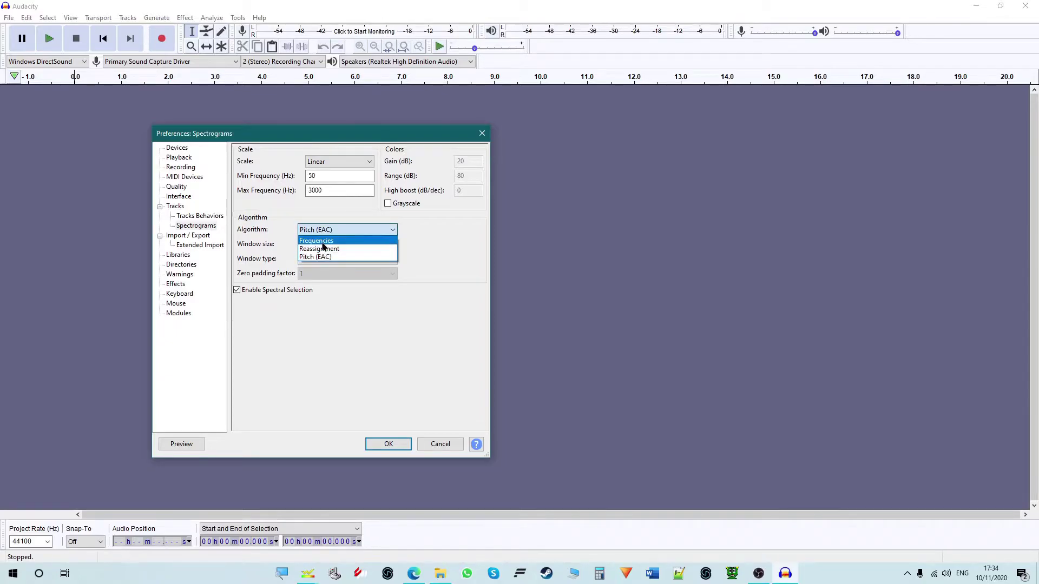
pyautogui.click(323, 241)
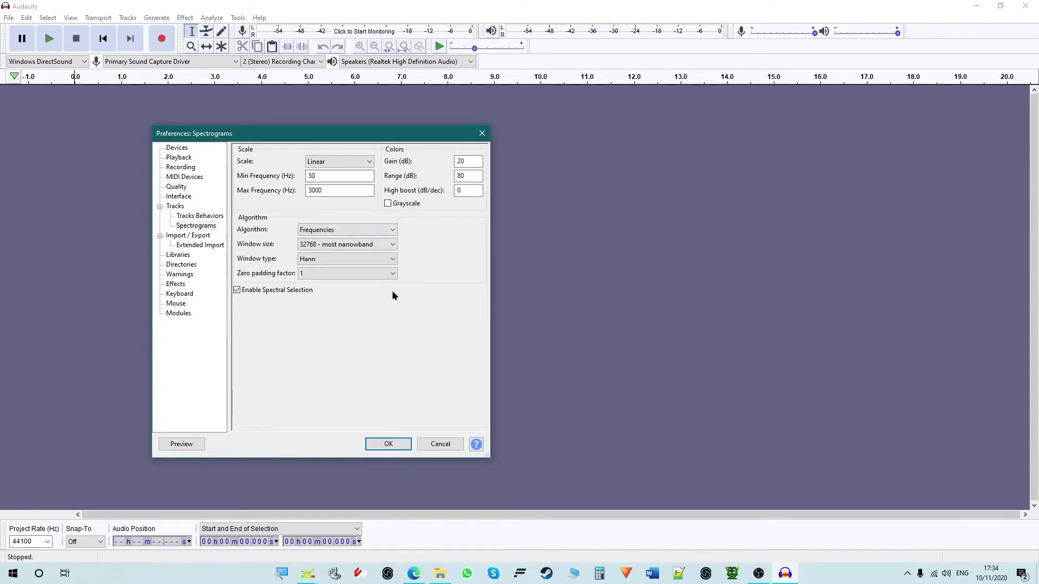
pyautogui.moveTo(313, 140); pyautogui.dragTo(351, 127)
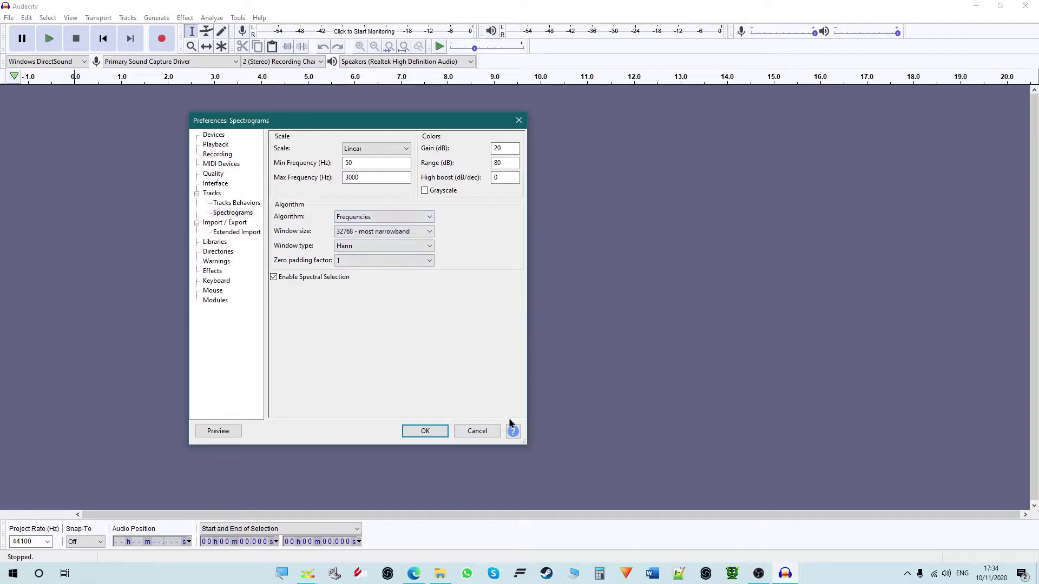
pyautogui.click(476, 431)
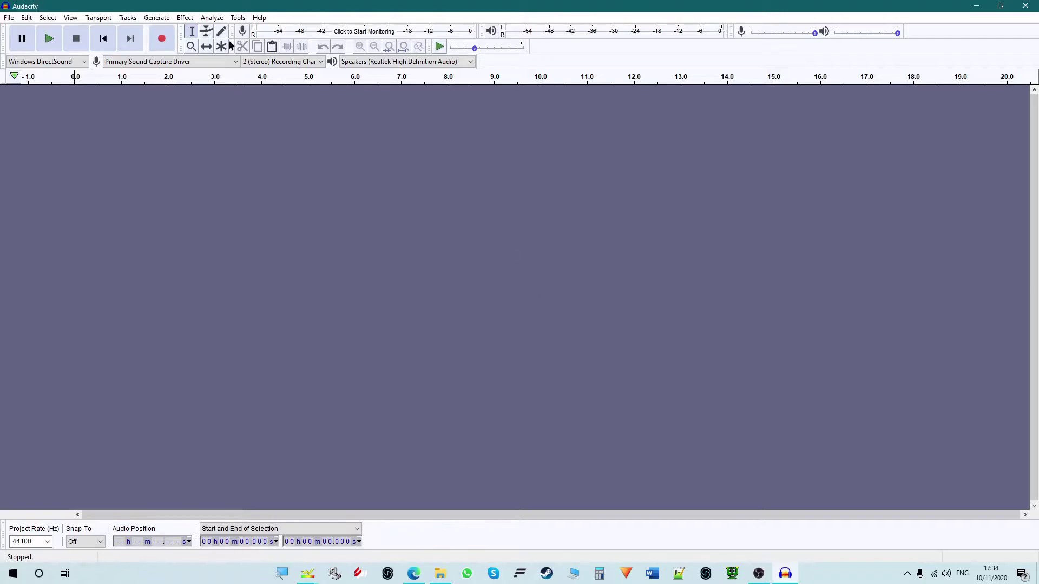
# Start Wavosaur and open its editor color configuration
pyautogui.moveTo(575, 15); pyautogui.dragTo(513, 7)
pyautogui.click(733, 574)
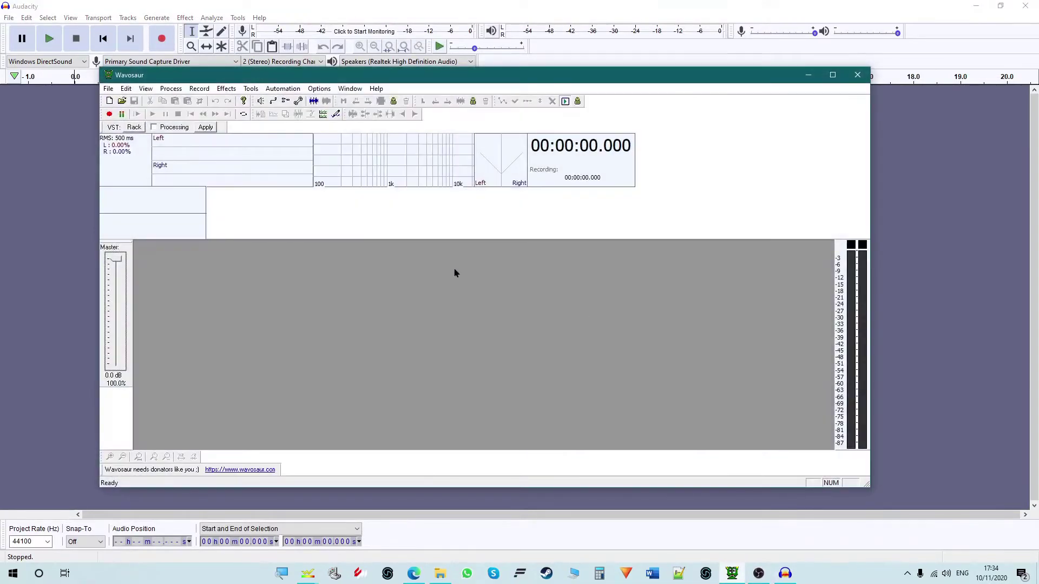
pyautogui.moveTo(553, 83); pyautogui.dragTo(528, 50)
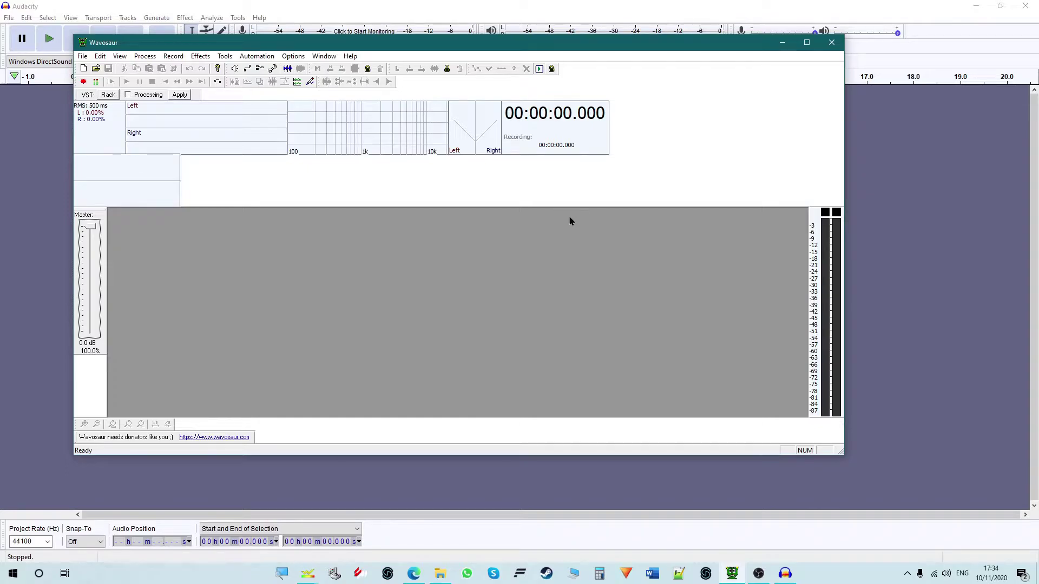
pyautogui.click(324, 56)
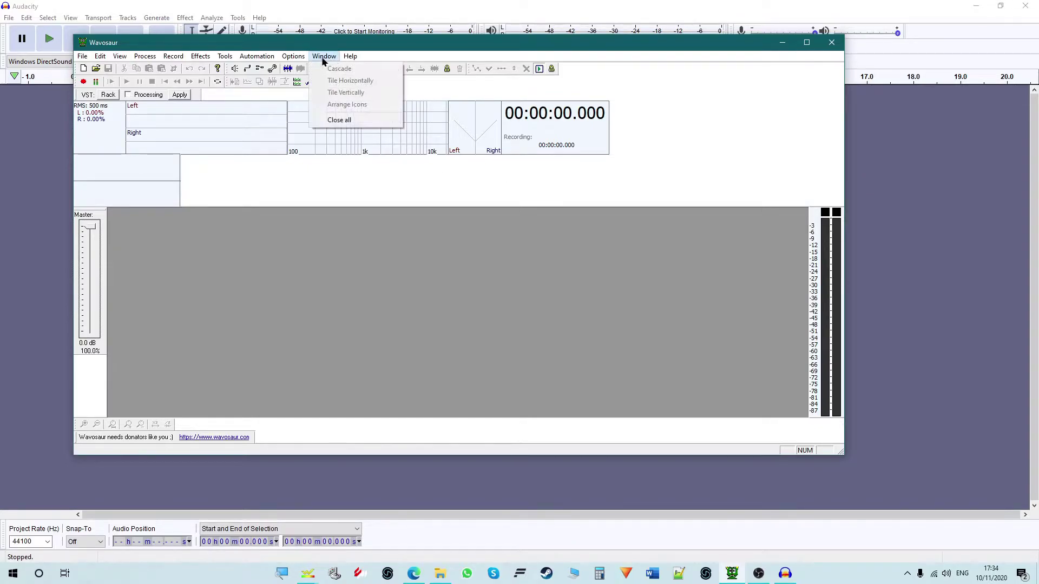
pyautogui.moveTo(293, 56)
pyautogui.moveTo(337, 180)
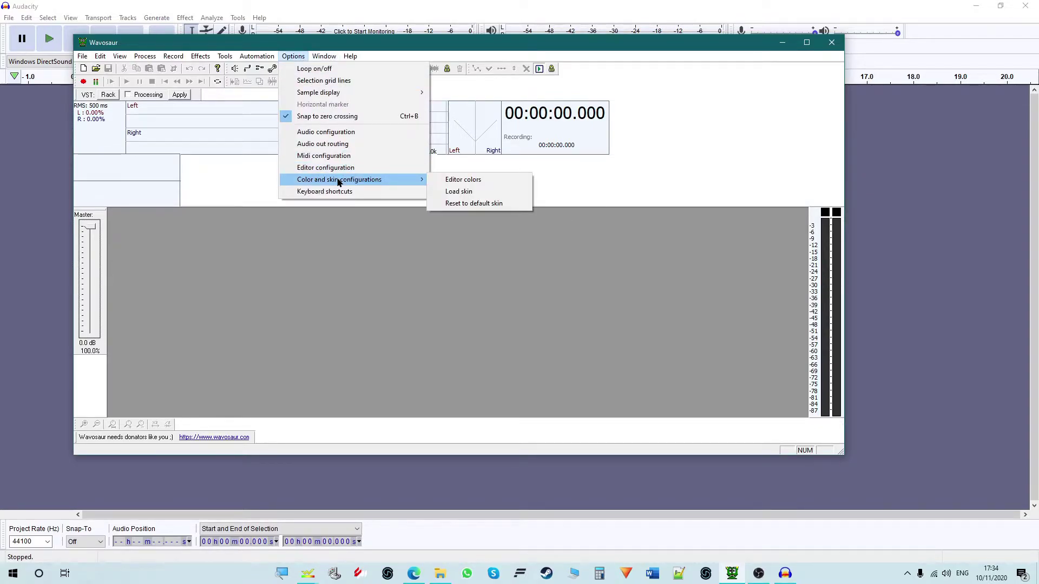
pyautogui.click(490, 179)
pyautogui.moveTo(471, 189); pyautogui.dragTo(453, 158)
# Look through the entries in the editor color configuration, dismiss it, and close Wavosaur
pyautogui.click(372, 178)
pyautogui.click(372, 185)
pyautogui.click(373, 198)
pyautogui.click(375, 206)
pyautogui.click(384, 199)
pyautogui.click(385, 192)
pyautogui.click(389, 178)
pyautogui.click(388, 185)
pyautogui.click(394, 221)
pyautogui.click(394, 241)
pyautogui.click(394, 262)
pyautogui.click(392, 241)
pyautogui.click(392, 213)
pyautogui.click(394, 191)
pyautogui.click(395, 185)
pyautogui.click(396, 171)
pyautogui.click(407, 206)
pyautogui.click(517, 187)
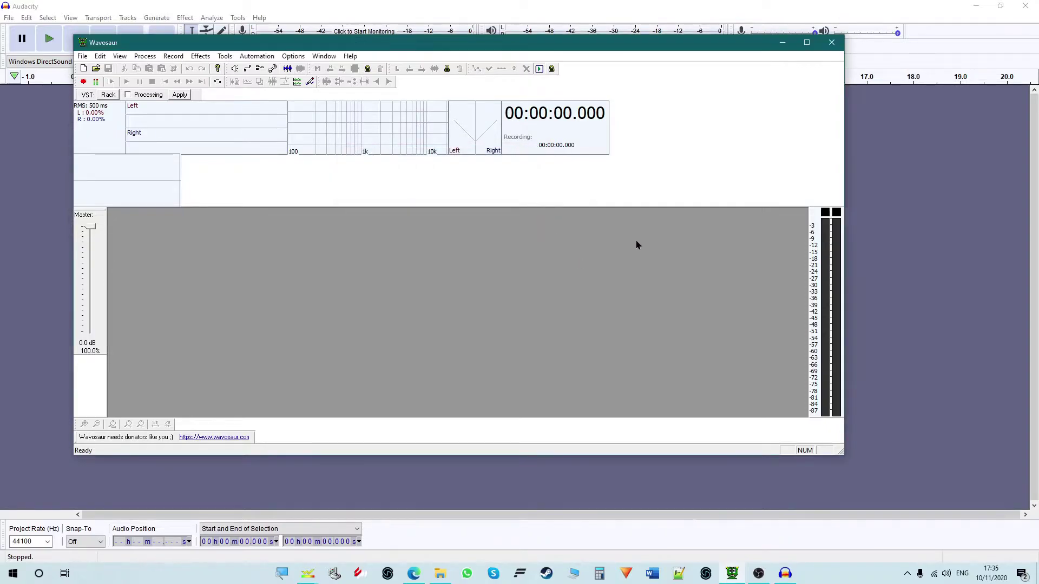
pyautogui.click(832, 42)
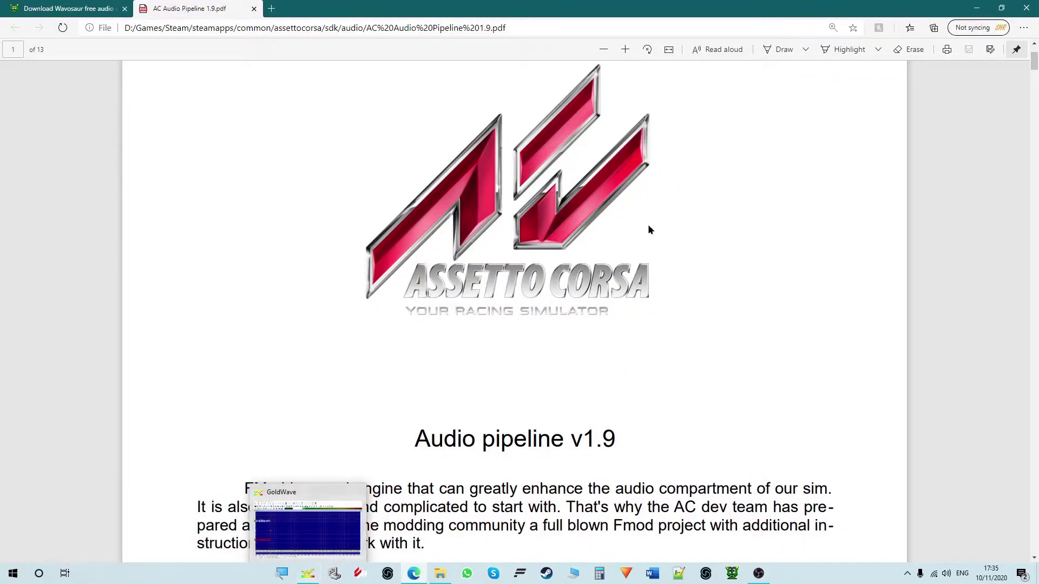
# Review the Audio pipeline v1.9 introduction in the PDF and switch to File Explorer's Assetto Corsa sdk audio folder
pyautogui.scroll(2, 594, 252)
pyautogui.scroll(-5, 594, 252)
pyautogui.scroll(-3, 595, 259)
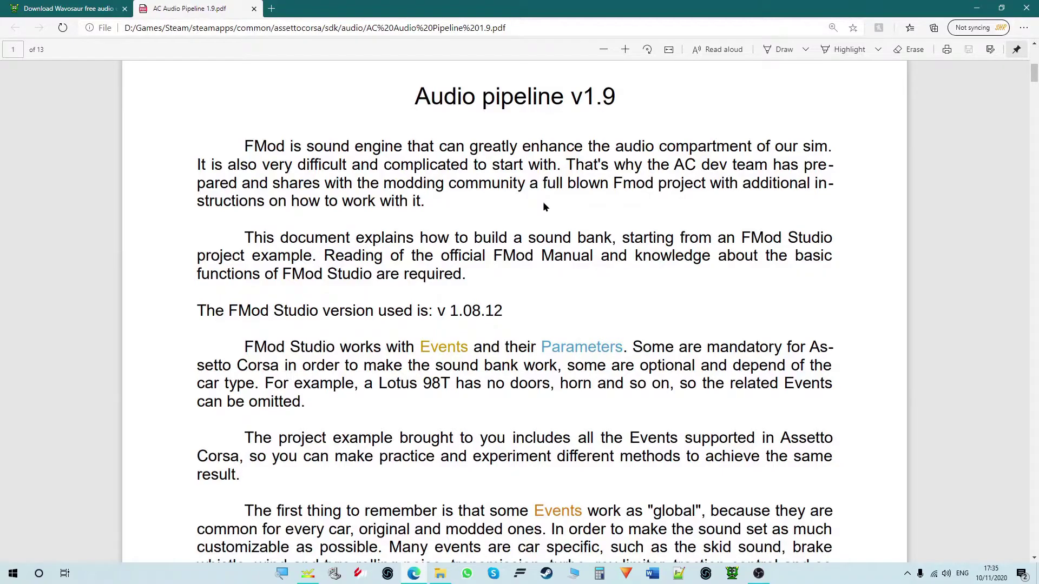
pyautogui.click(440, 573)
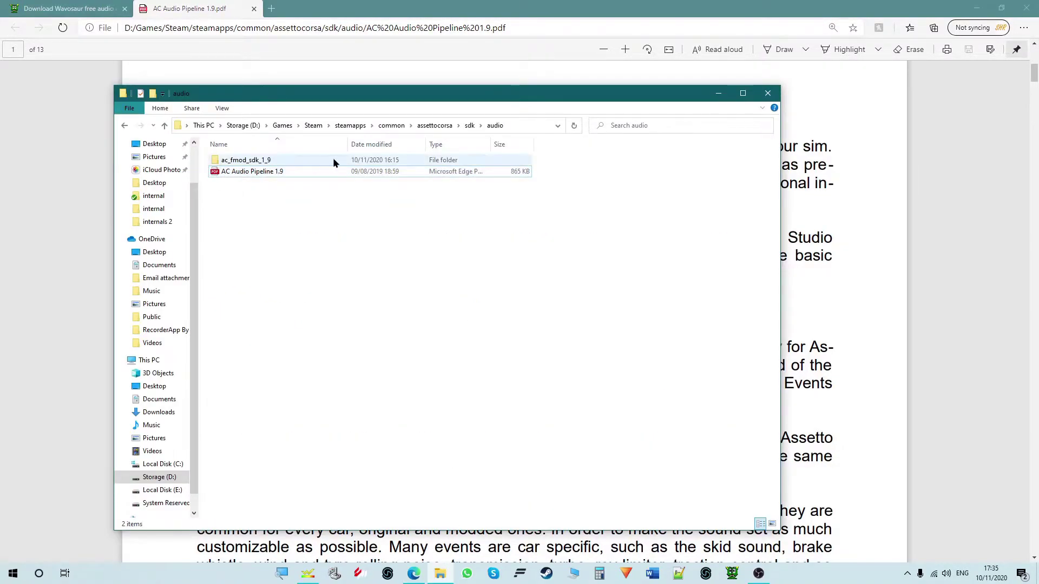
# Return from the audio folder to the AC Audio Pipeline 1.9 PDF and read its introduction on FMod Studio, Events and Parameters
pyautogui.click(475, 126)
pyautogui.doubleClick(275, 160)
pyautogui.click(267, 172)
pyautogui.click(536, 80)
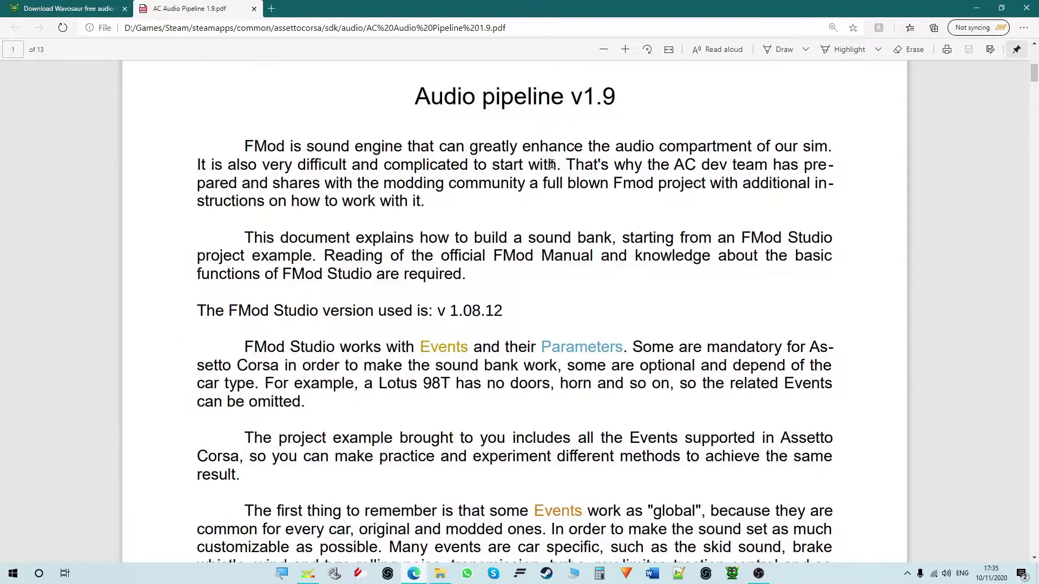
pyautogui.scroll(2, 548, 162)
pyautogui.moveTo(214, 225); pyautogui.dragTo(622, 341)
pyautogui.click(624, 390)
pyautogui.scroll(-5, 542, 265)
pyautogui.scroll(4, 545, 263)
pyautogui.scroll(-4, 433, 306)
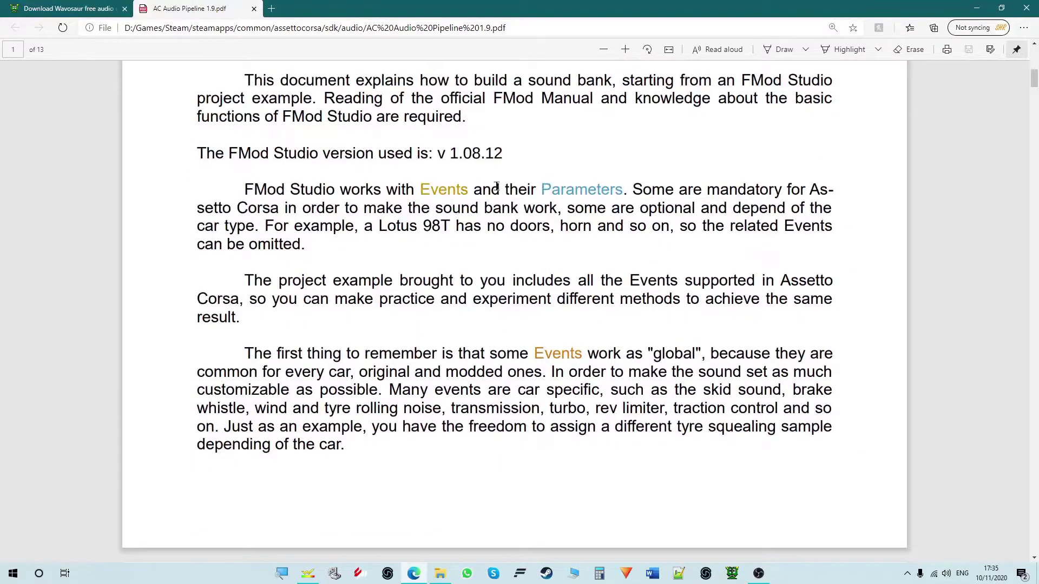
pyautogui.scroll(-3, 519, 248)
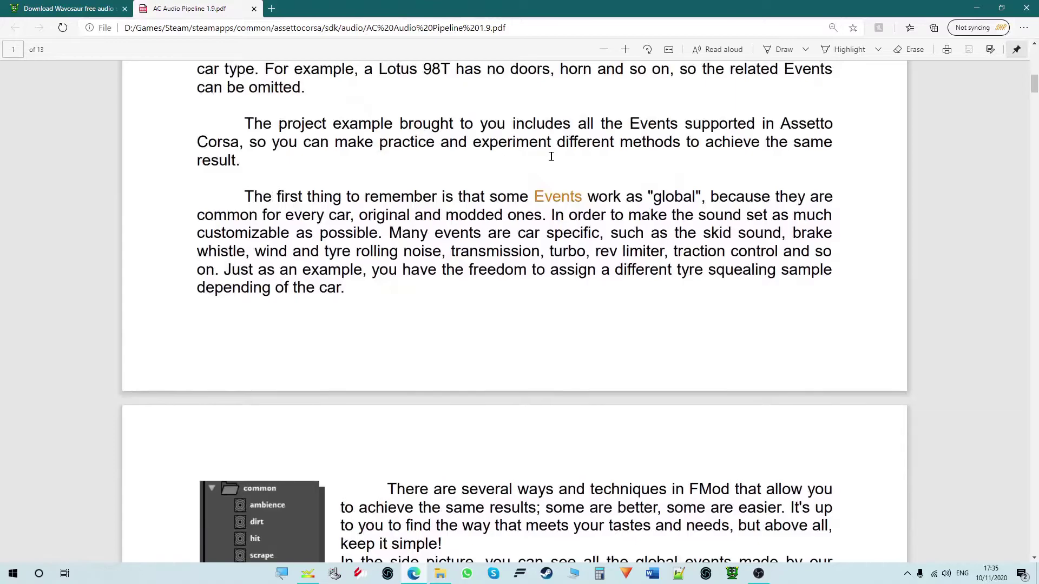
# Examine the global event folders on page 2 of the PDF and the beginning of the event and parameter table
pyautogui.scroll(-6, 519, 157)
pyautogui.scroll(-2, 508, 175)
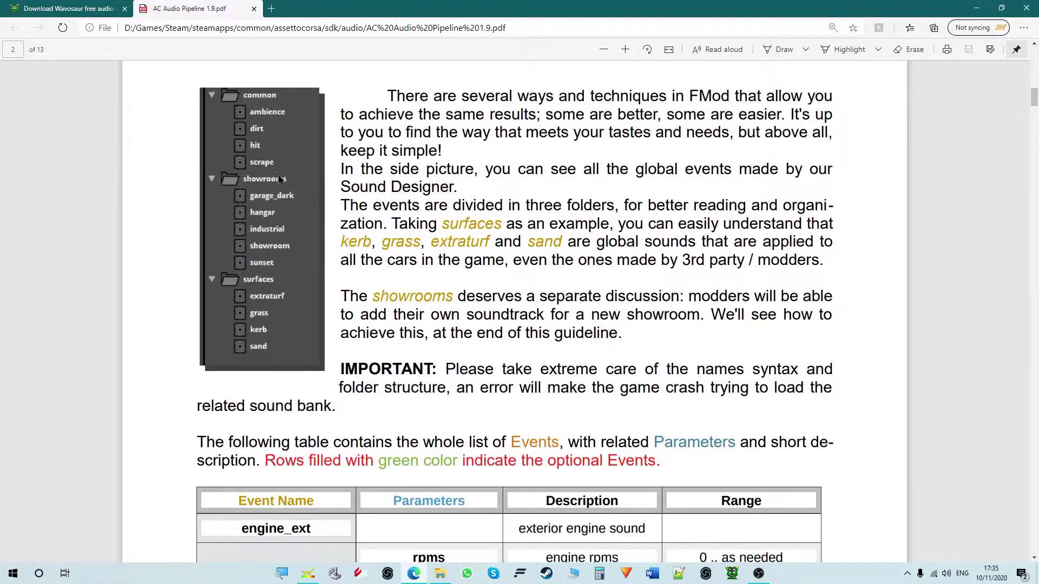
pyautogui.scroll(-10, 398, 247)
pyautogui.scroll(4, 501, 225)
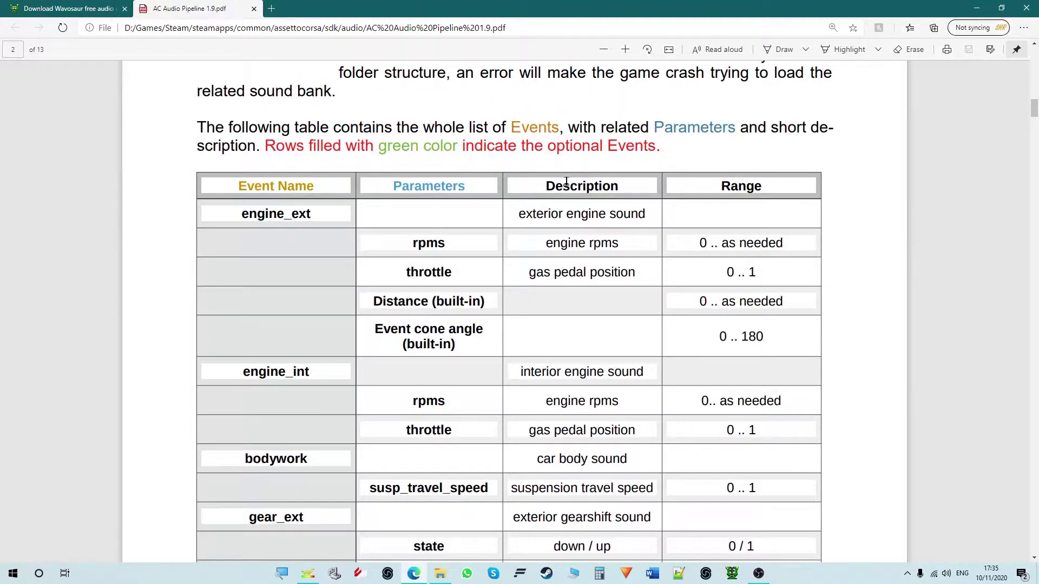
pyautogui.scroll(-6, 566, 181)
pyautogui.scroll(8, 357, 195)
pyautogui.scroll(-4, 347, 173)
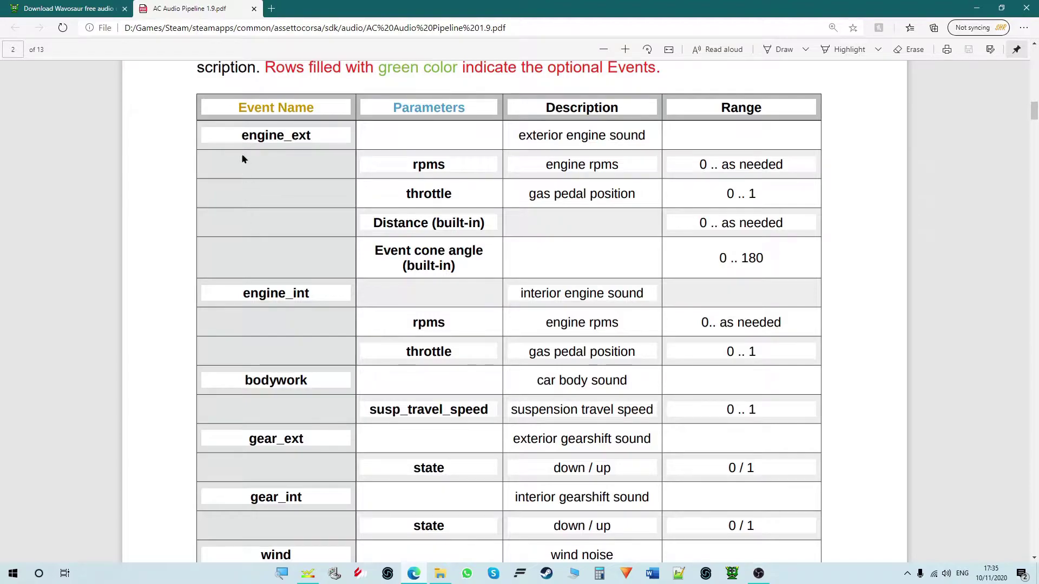
# Examine the engine_ext event and its rpms, throttle, Distance and Event cone angle parameters in the table
pyautogui.moveTo(240, 135); pyautogui.dragTo(343, 135)
pyautogui.click(316, 135)
pyautogui.moveTo(476, 106); pyautogui.dragTo(352, 105)
pyautogui.doubleClick(433, 163)
pyautogui.doubleClick(424, 193)
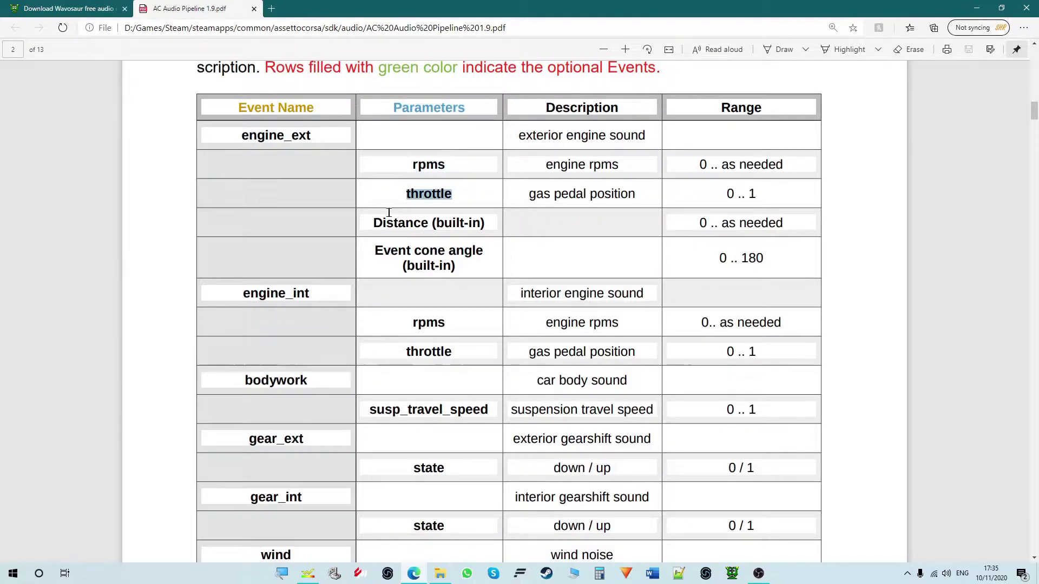
pyautogui.moveTo(385, 222); pyautogui.dragTo(512, 226)
pyautogui.moveTo(374, 250); pyautogui.dragTo(480, 261)
pyautogui.click(483, 280)
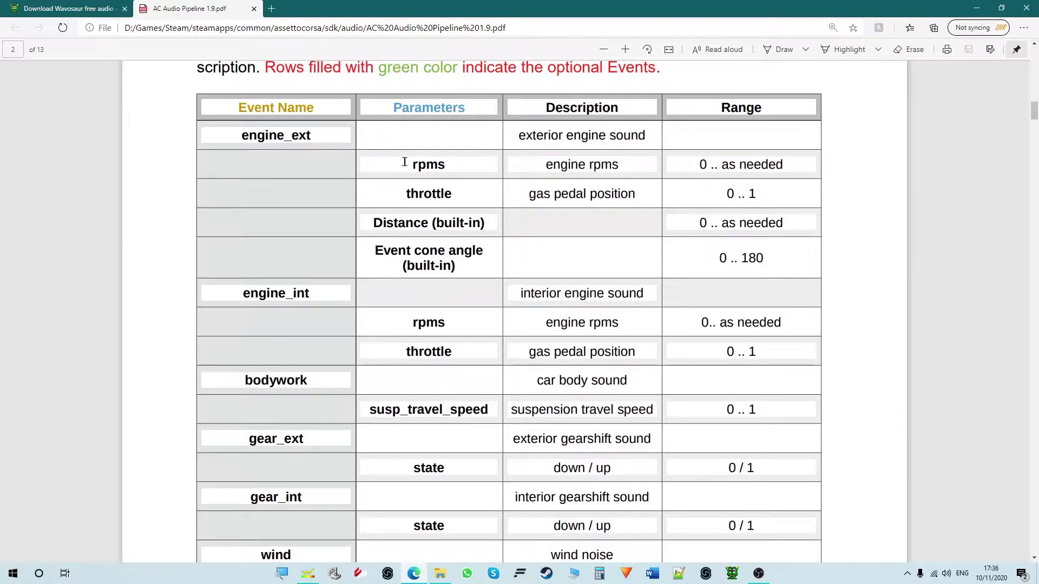
# Study the rpms and throttle rows of the engine_ext event, including the throttle's range
pyautogui.doubleClick(433, 165)
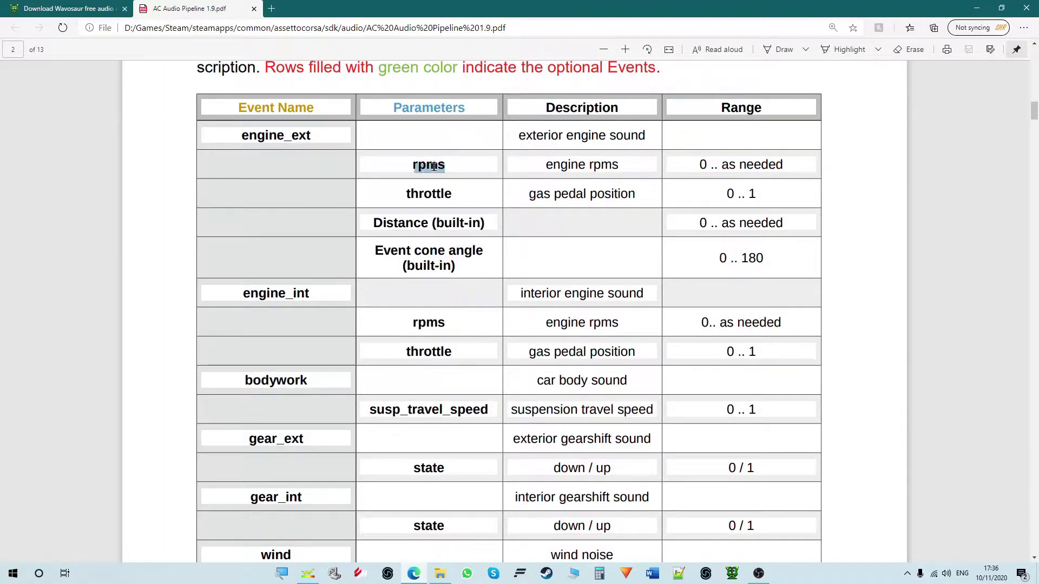
pyautogui.doubleClick(427, 194)
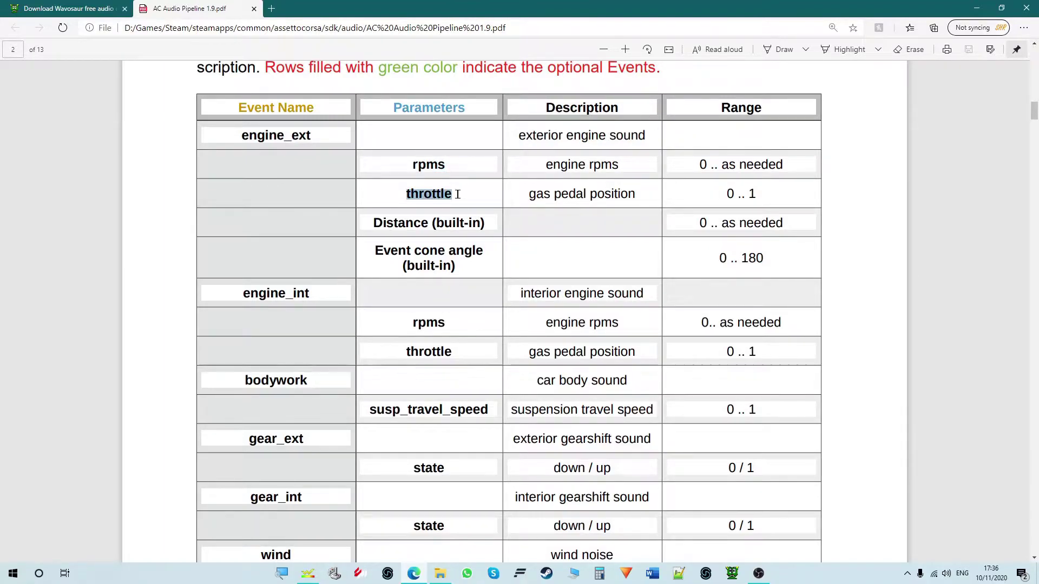
pyautogui.click(457, 195)
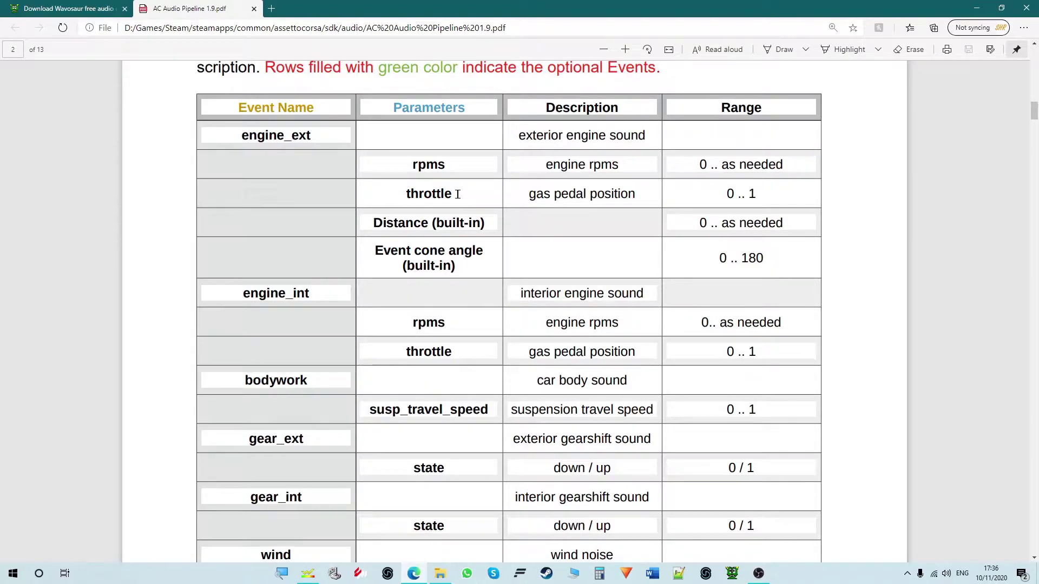
pyautogui.tripleClick(706, 193)
pyautogui.click(711, 201)
pyautogui.moveTo(412, 161); pyautogui.dragTo(467, 163)
pyautogui.click(532, 164)
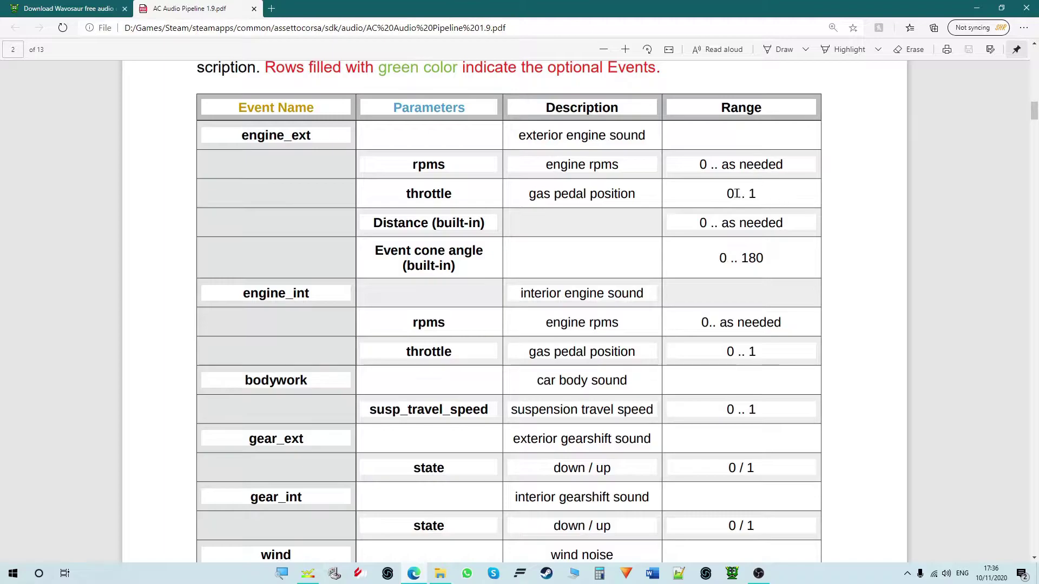
pyautogui.moveTo(718, 193); pyautogui.dragTo(759, 194)
pyautogui.click(777, 193)
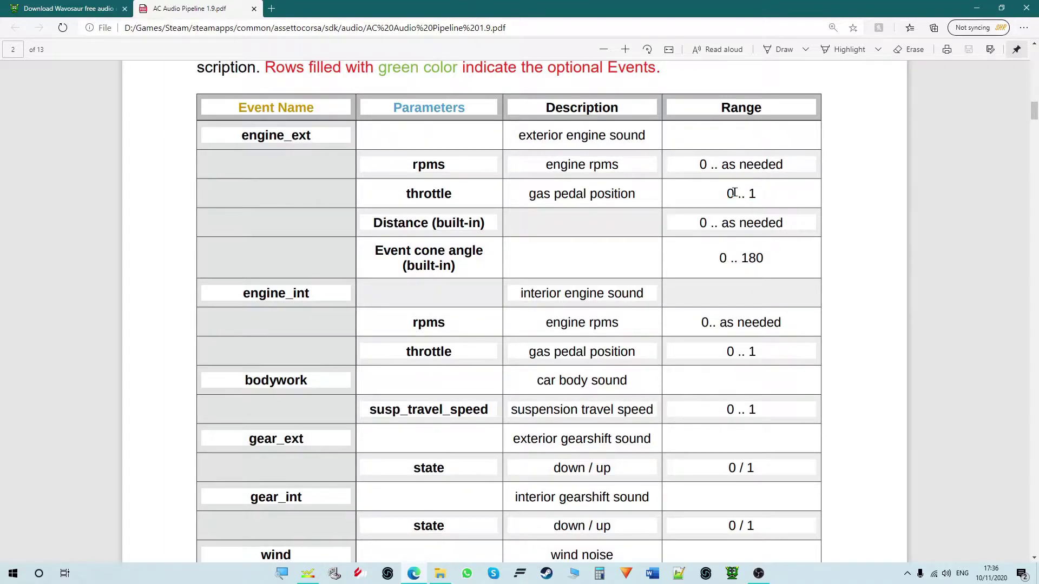
pyautogui.scroll(-1, 787, 203)
pyautogui.scroll(1, 577, 165)
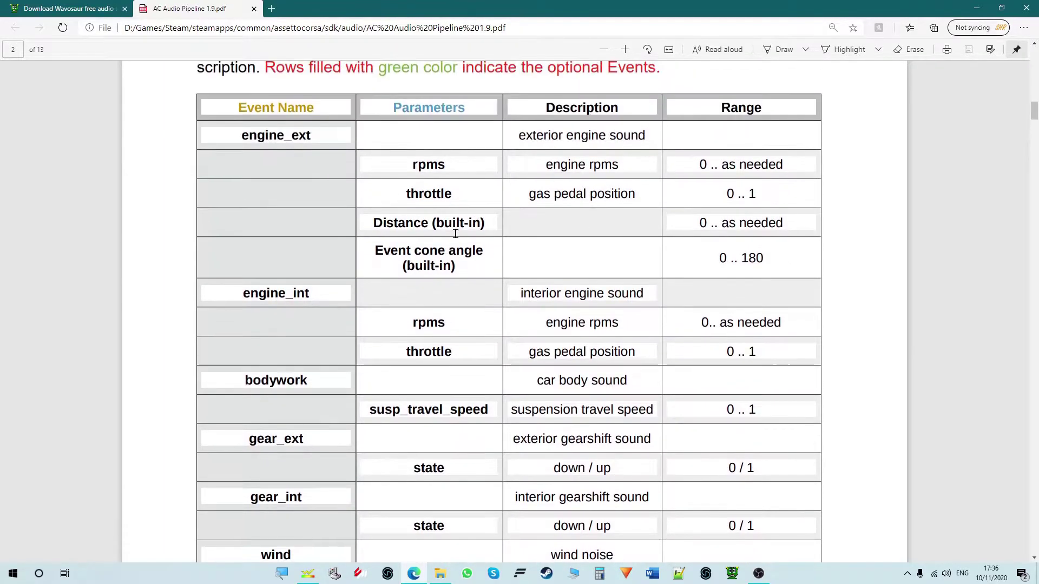
# Study the built-in Distance parameter of the engine_ext event and its range
pyautogui.moveTo(699, 223); pyautogui.dragTo(824, 215)
pyautogui.click(718, 229)
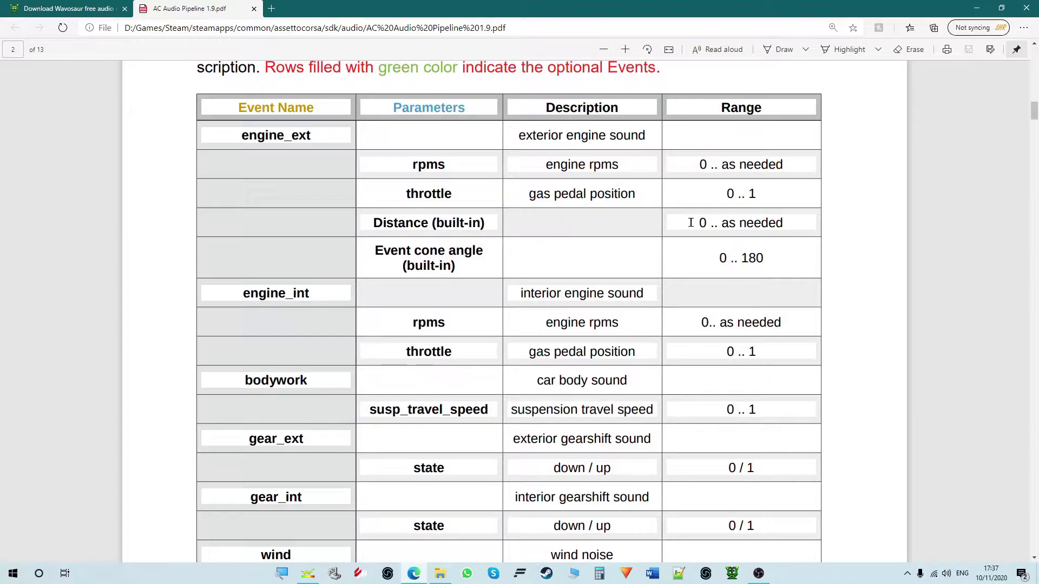
pyautogui.moveTo(691, 223); pyautogui.dragTo(805, 222)
pyautogui.click(811, 221)
pyautogui.moveTo(368, 222); pyautogui.dragTo(545, 228)
pyautogui.click(545, 227)
pyautogui.moveTo(373, 221); pyautogui.dragTo(577, 227)
pyautogui.click(593, 214)
# Study the built-in Event cone angle parameter of the engine_ext event and both ends of its range
pyautogui.moveTo(370, 247); pyautogui.dragTo(497, 267)
pyautogui.moveTo(474, 291); pyautogui.dragTo(457, 267)
pyautogui.click(473, 265)
pyautogui.moveTo(370, 248); pyautogui.dragTo(459, 269)
pyautogui.click(650, 258)
pyautogui.moveTo(766, 259); pyautogui.dragTo(653, 251)
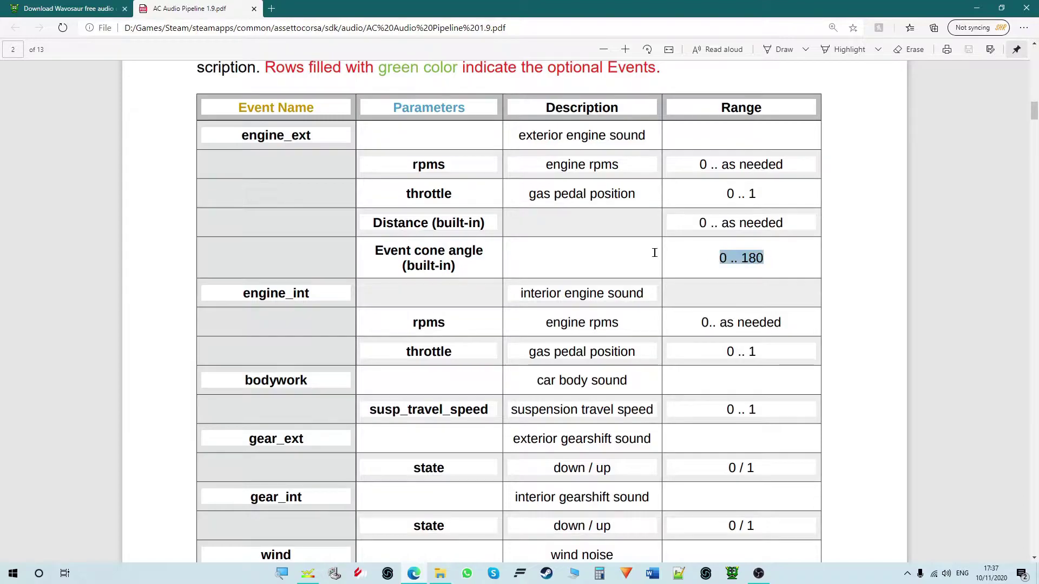
pyautogui.click(783, 254)
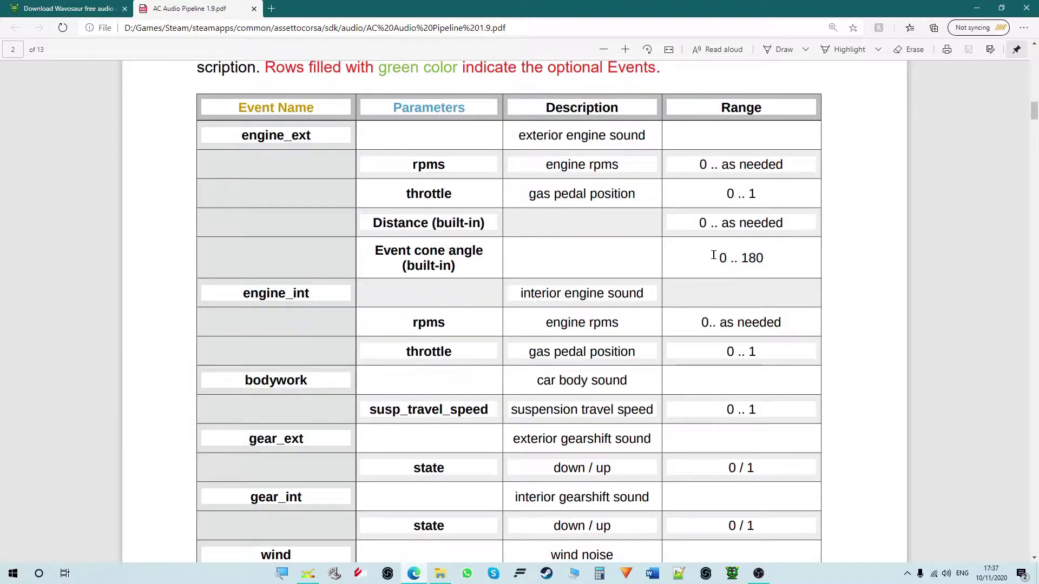
pyautogui.moveTo(710, 255); pyautogui.dragTo(773, 258)
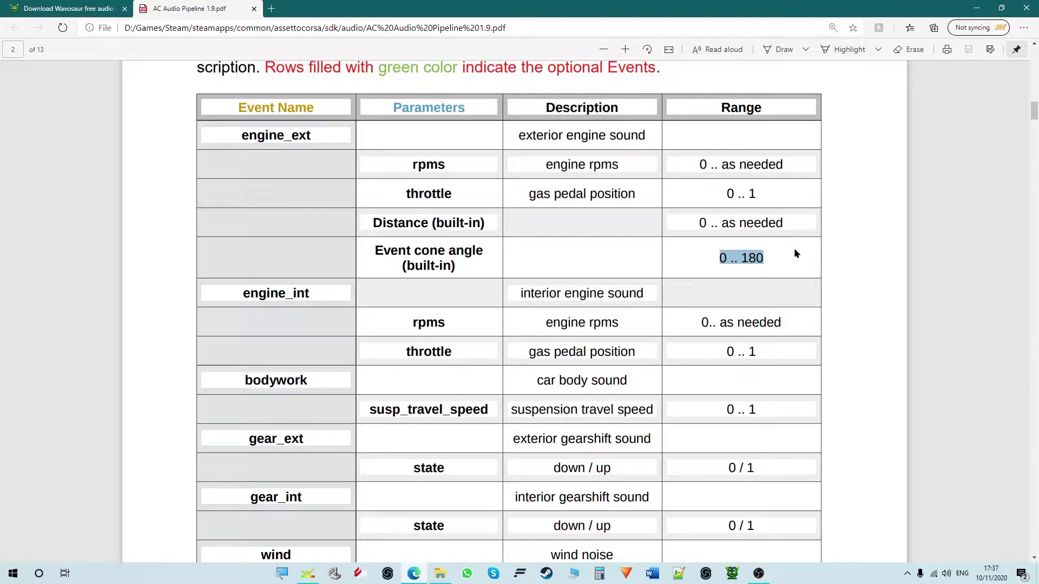
pyautogui.click(786, 255)
pyautogui.moveTo(731, 260); pyautogui.dragTo(696, 261)
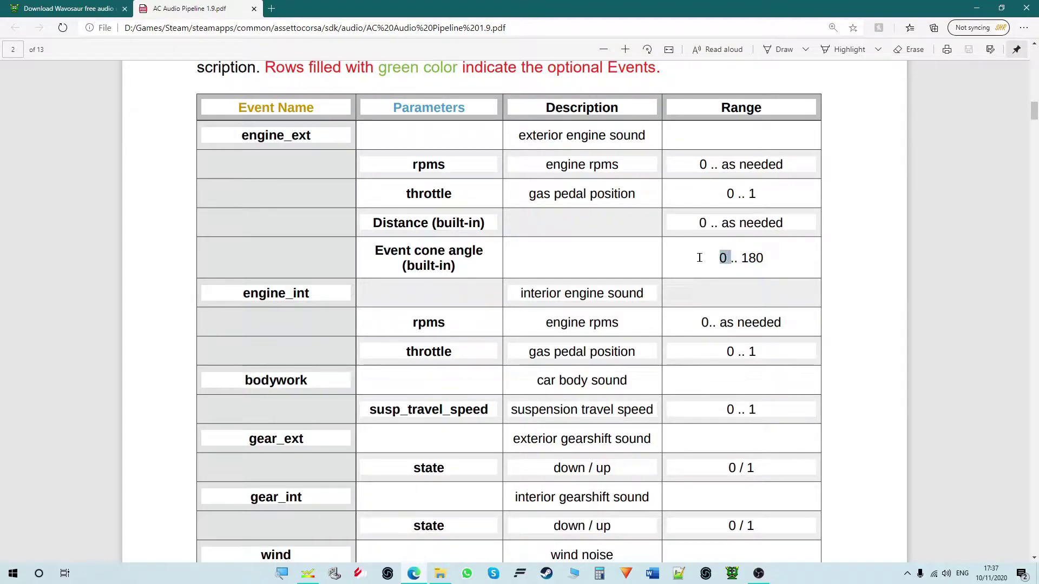
pyautogui.moveTo(728, 257); pyautogui.dragTo(714, 258)
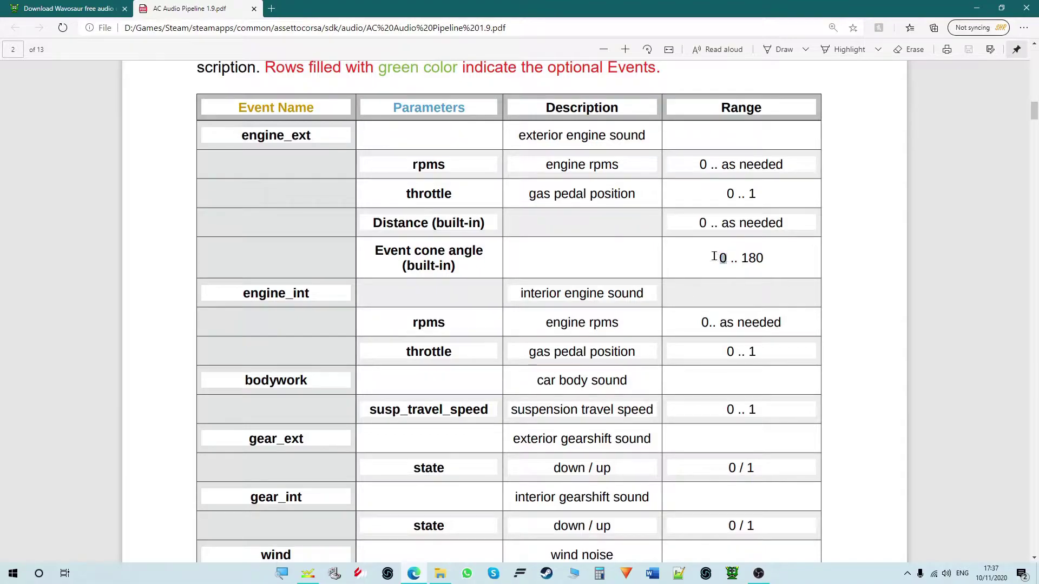
pyautogui.click(703, 261)
pyautogui.moveTo(371, 255); pyautogui.dragTo(443, 286)
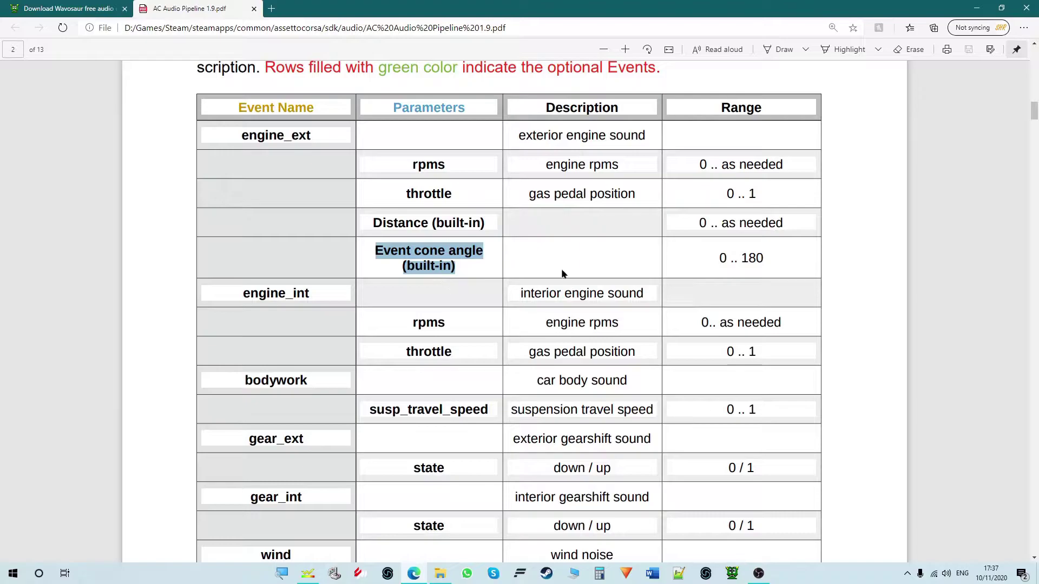
pyautogui.click(597, 254)
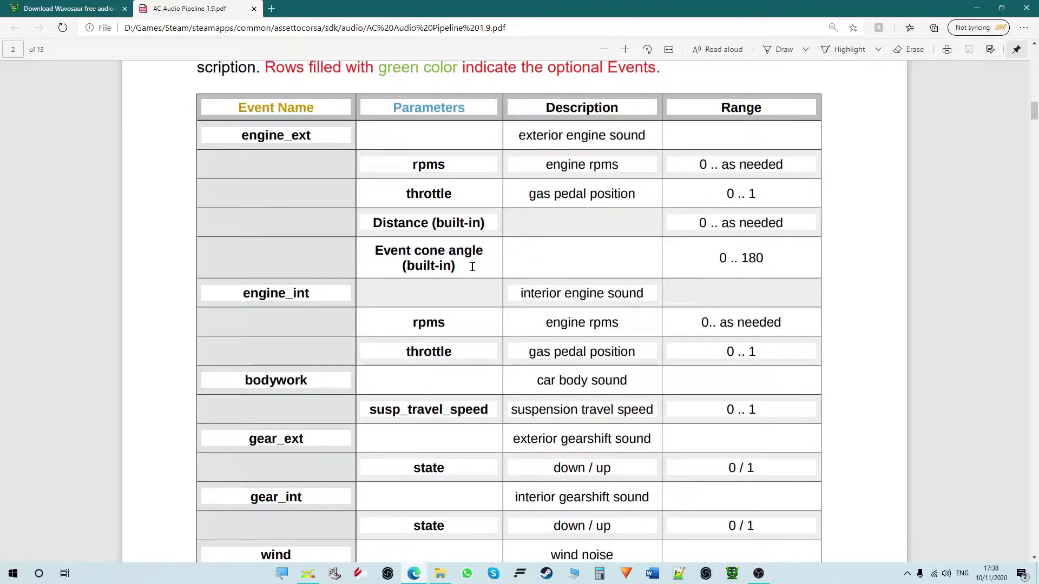
pyautogui.moveTo(472, 255); pyautogui.dragTo(395, 238)
pyautogui.click(511, 243)
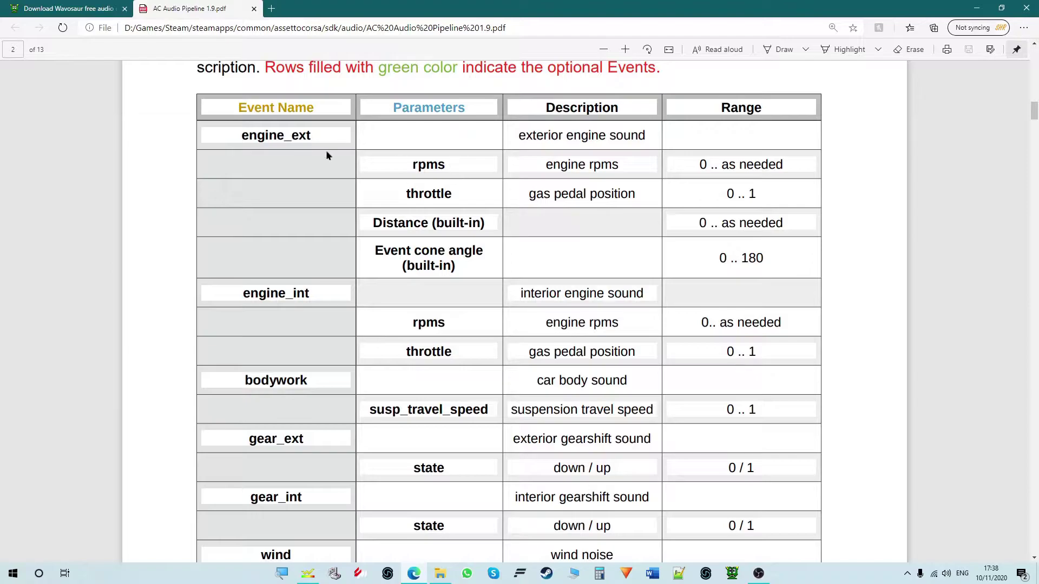
# Look through the rest of the event table, including the green optional events, up to the sound emitters position section
pyautogui.scroll(-6, 368, 255)
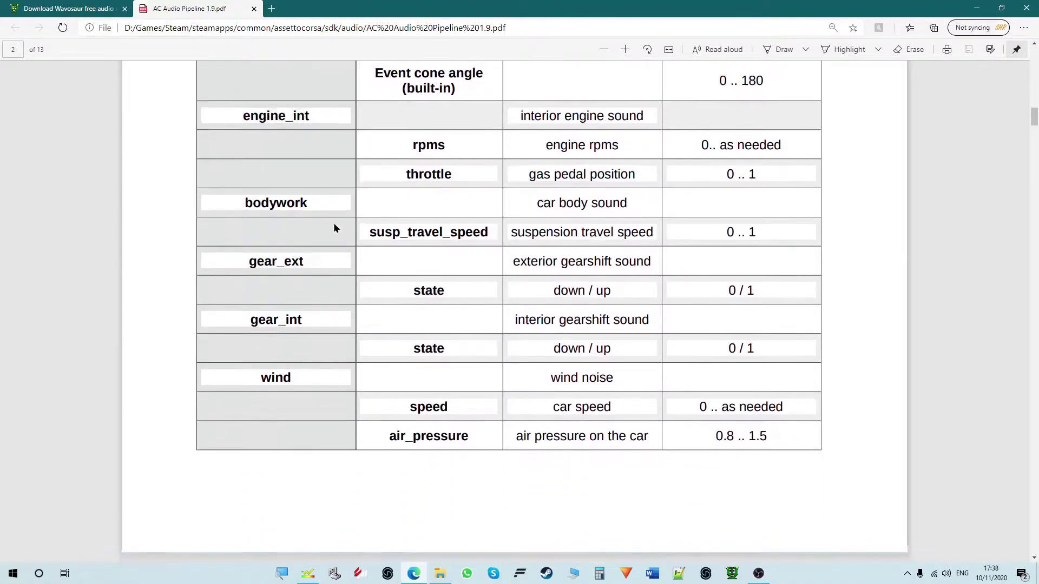
pyautogui.scroll(-8, 318, 158)
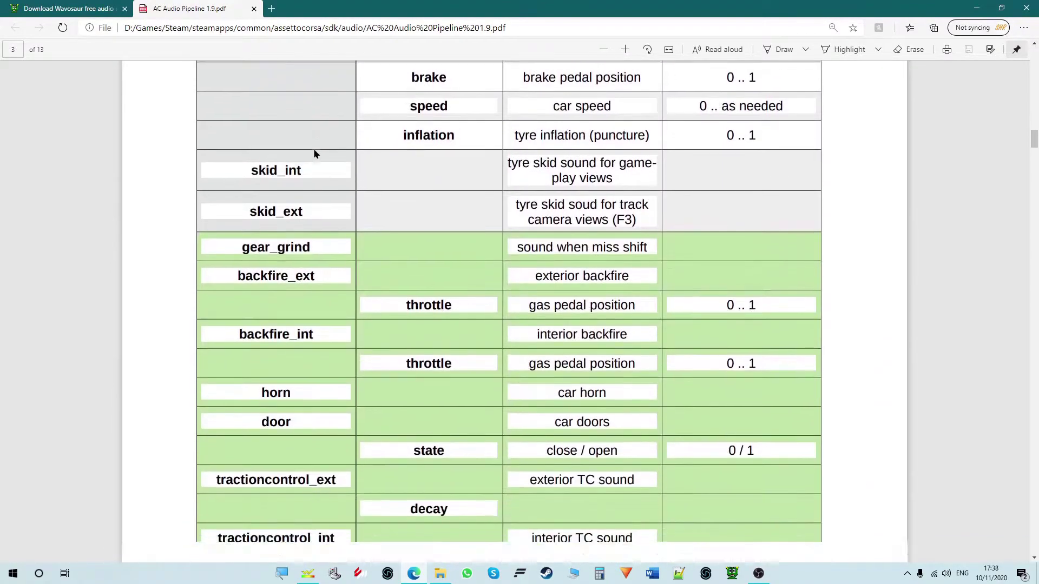
pyautogui.scroll(-3, 299, 167)
pyautogui.scroll(1, 324, 216)
pyautogui.scroll(-4, 343, 251)
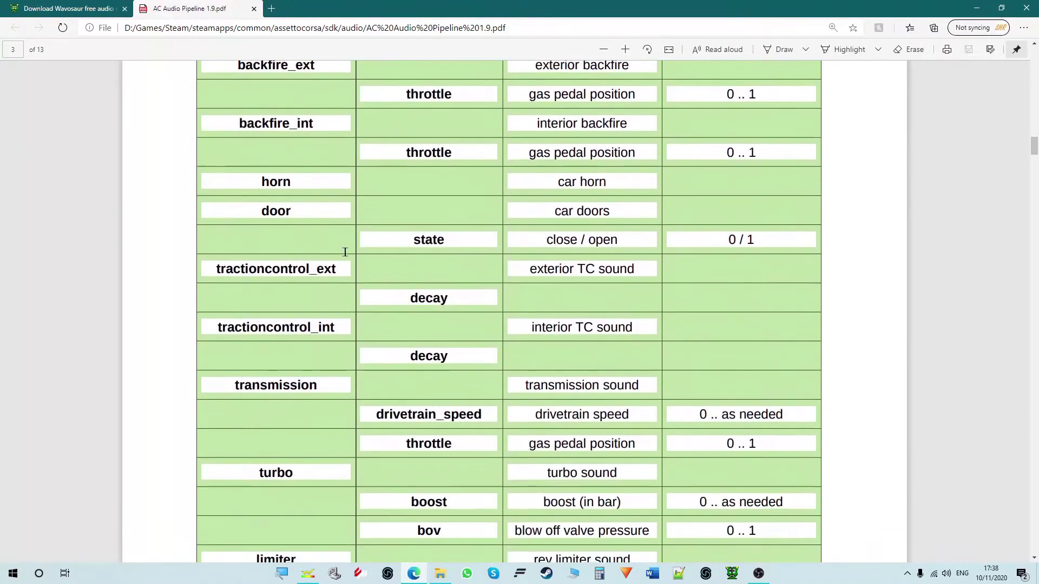
pyautogui.scroll(-3, 341, 238)
pyautogui.scroll(9, 341, 225)
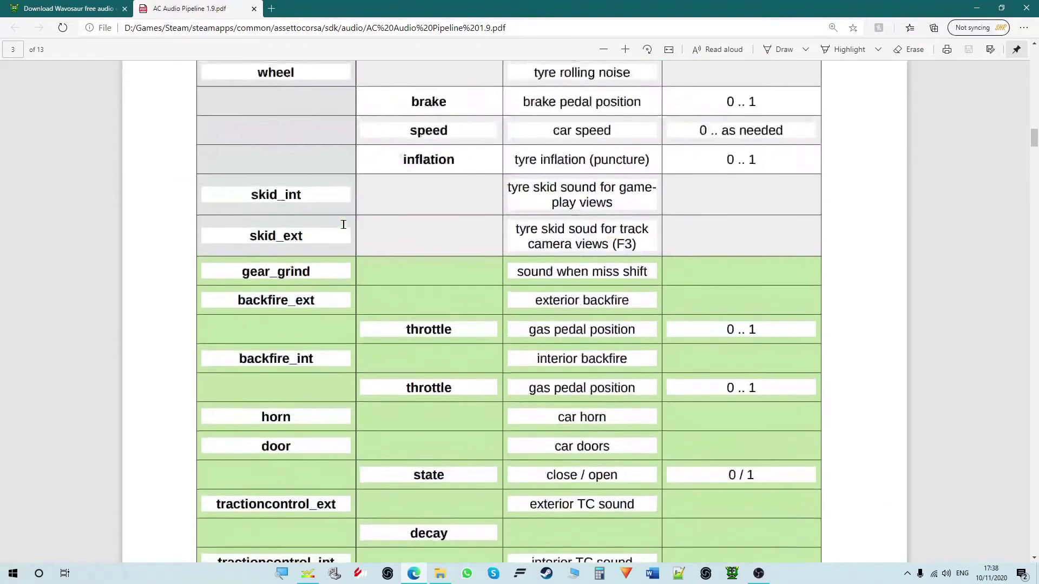
pyautogui.scroll(-18, 343, 224)
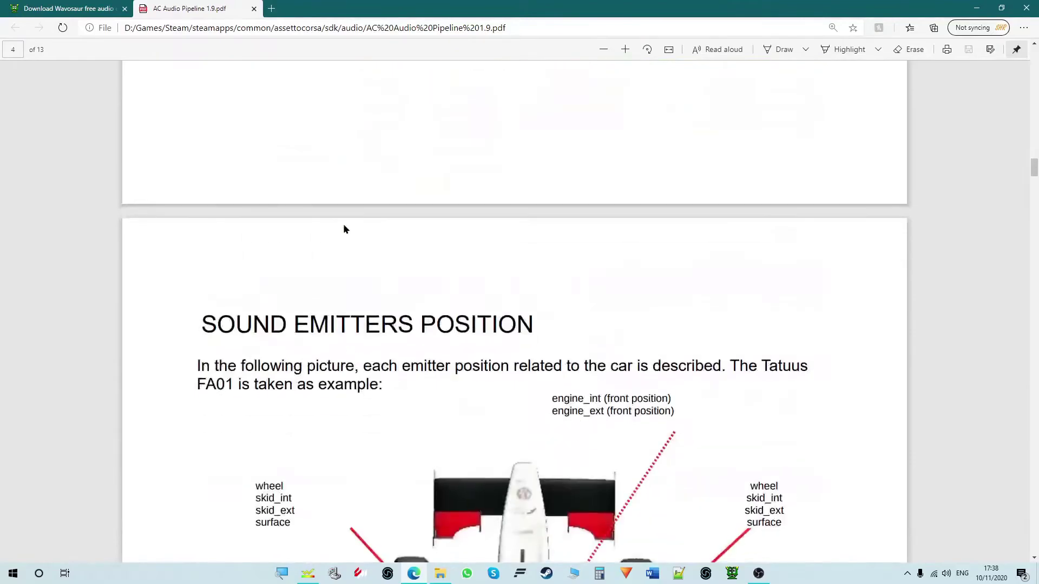
pyautogui.scroll(3, 344, 228)
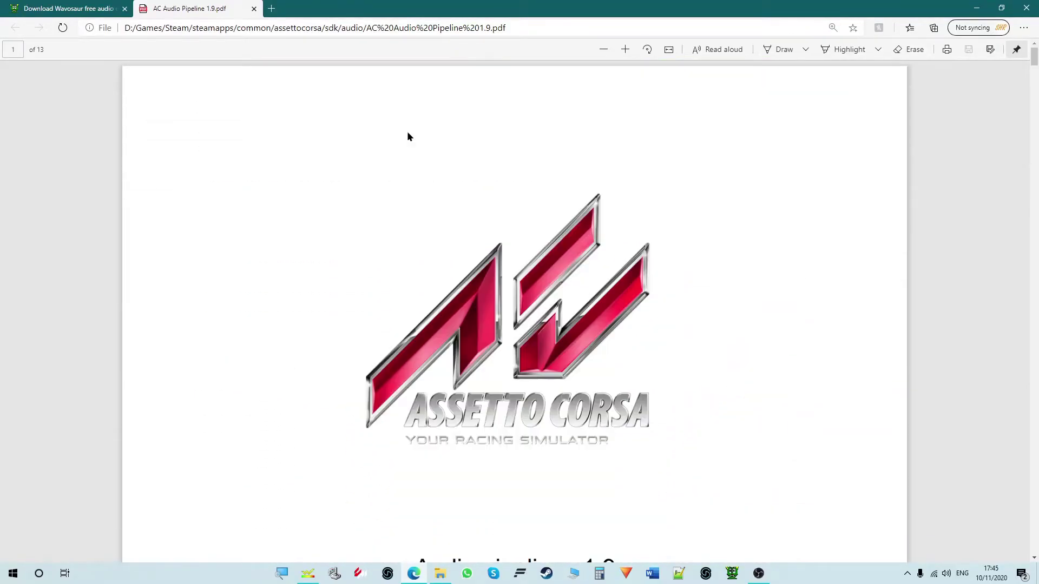
# Close the PDF and the Wavosaur download page, and open the ac_fmod_sdk_1_9 folder in File Explorer
pyautogui.hotkey('ctrl', 'w')
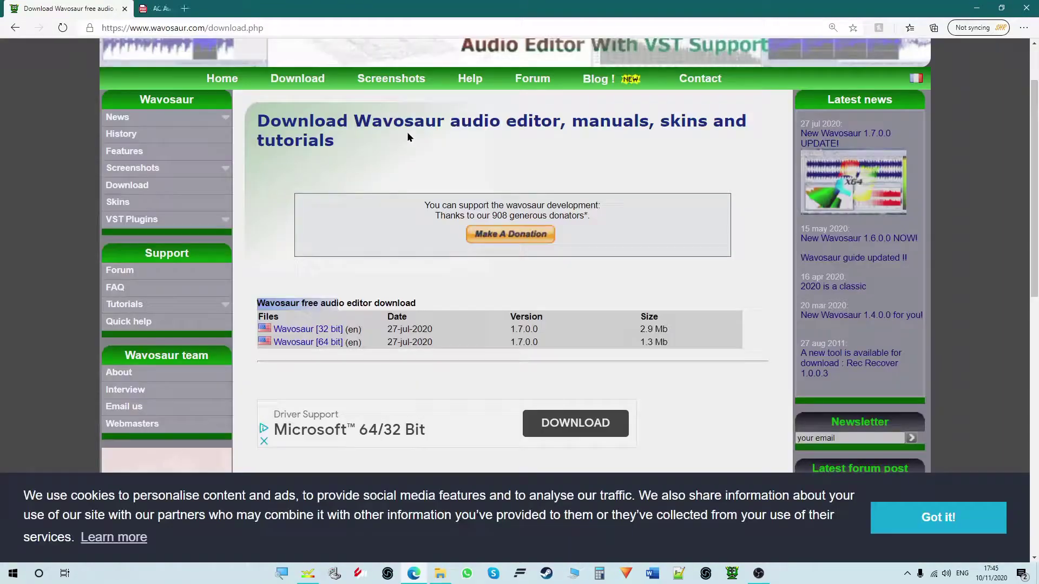
pyautogui.hotkey('ctrl', 'w')
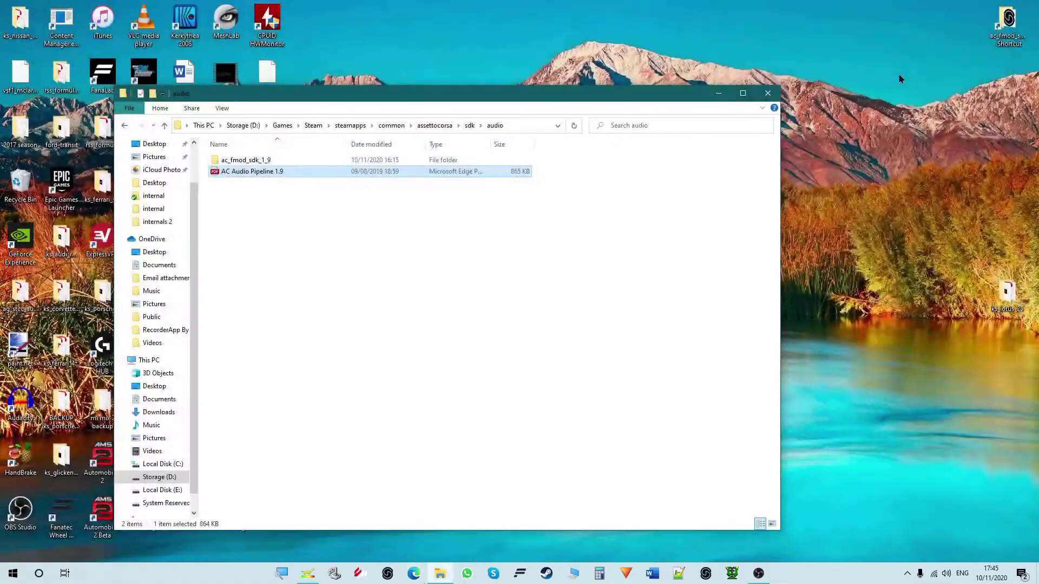
pyautogui.click(375, 160)
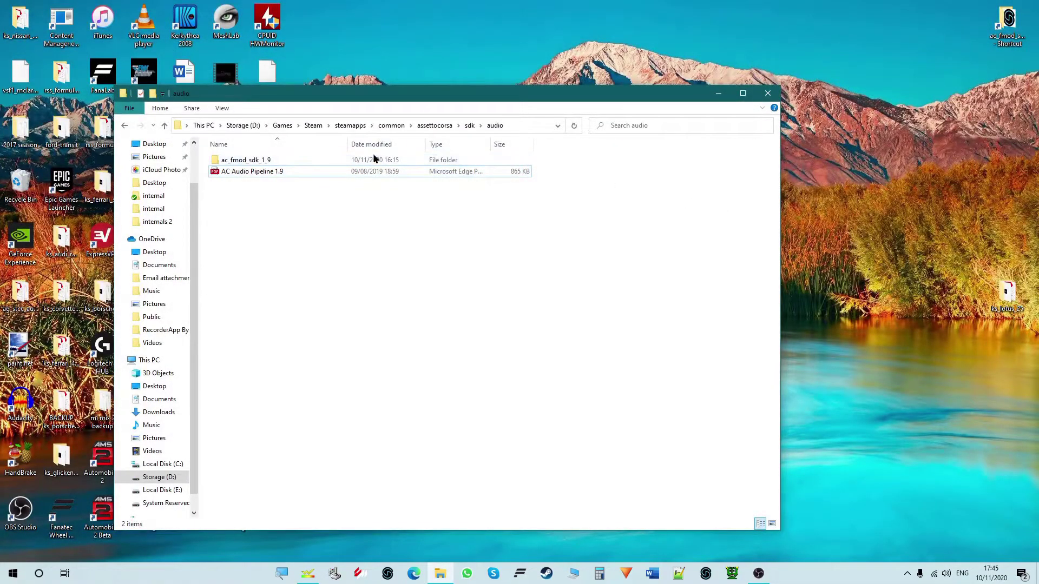
pyautogui.doubleClick(376, 161)
pyautogui.moveTo(438, 99); pyautogui.dragTo(565, 70)
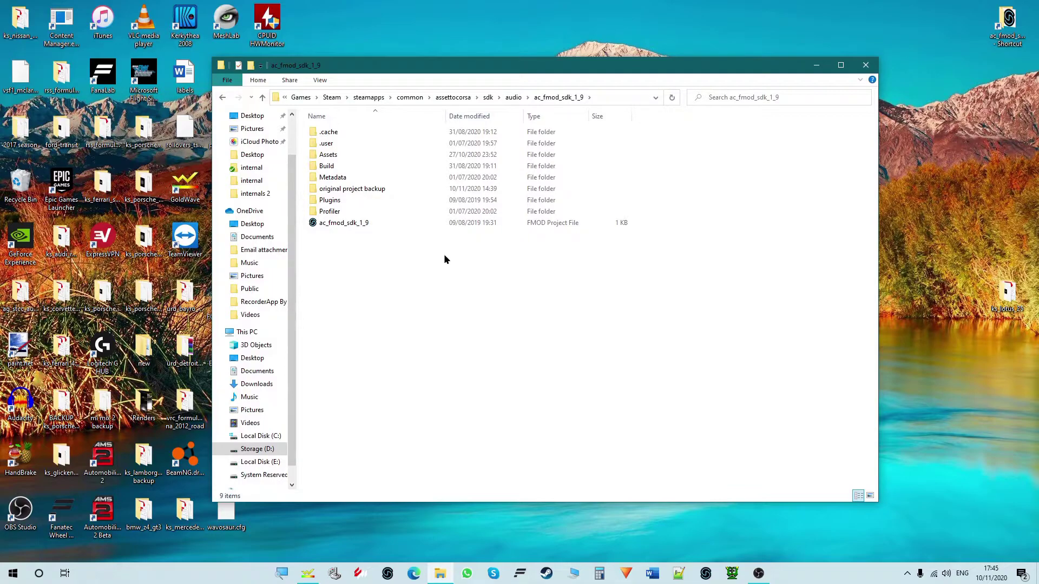
# Try to open the ac_fmod_sdk_1_9 FMOD project file directly from its folder, and cancel the project migration
pyautogui.doubleClick(345, 224)
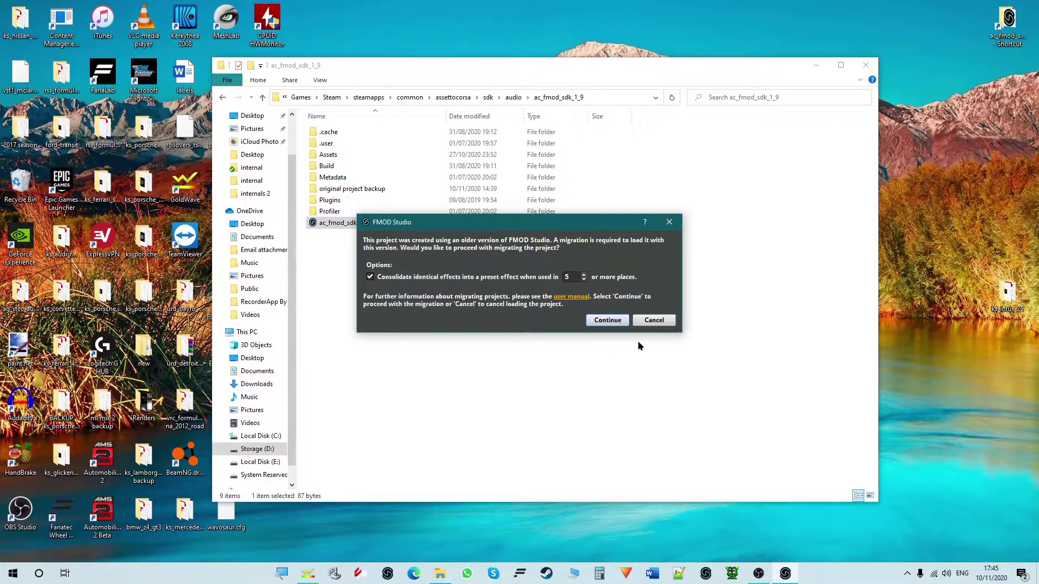
pyautogui.click(654, 320)
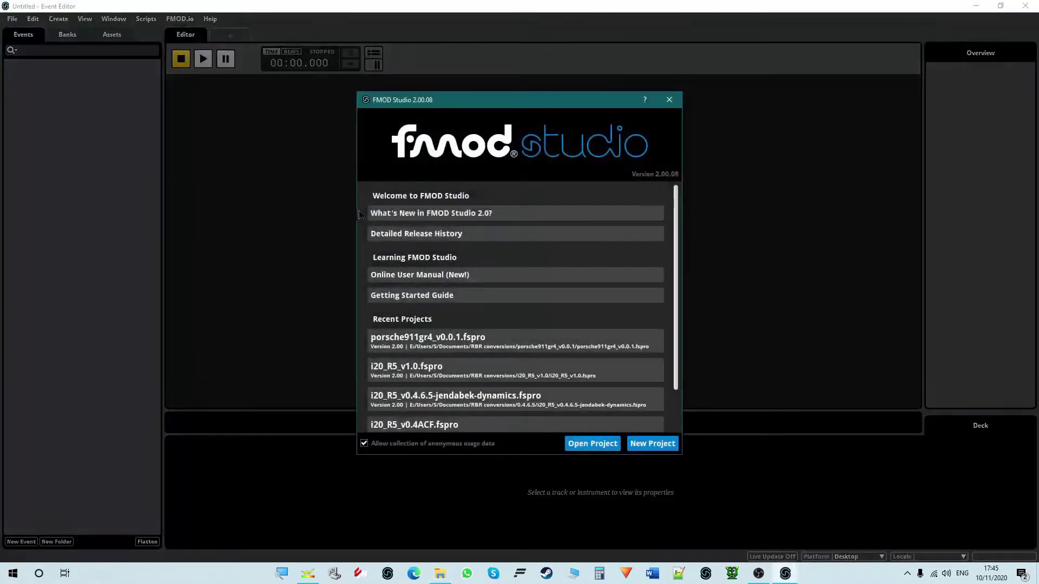
# Close FMOD Studio 2.00.08 and return to the ac_fmod_sdk_1_9 project file in File Explorer
pyautogui.click(651, 445)
pyautogui.moveTo(490, 4); pyautogui.dragTo(549, 73)
pyautogui.click(781, 114)
pyautogui.click(377, 215)
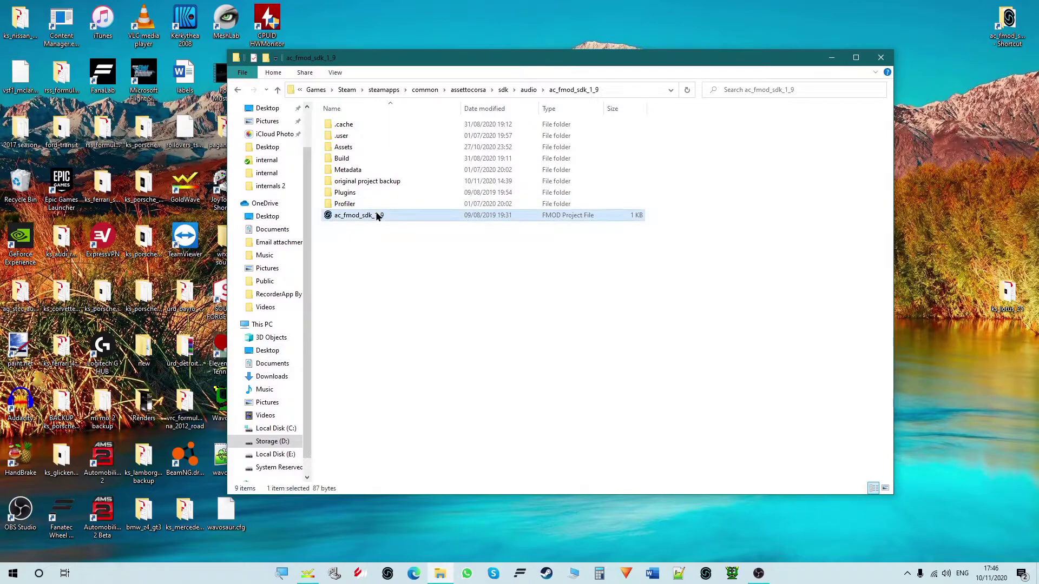
pyautogui.rightClick(392, 253)
pyautogui.click(449, 236)
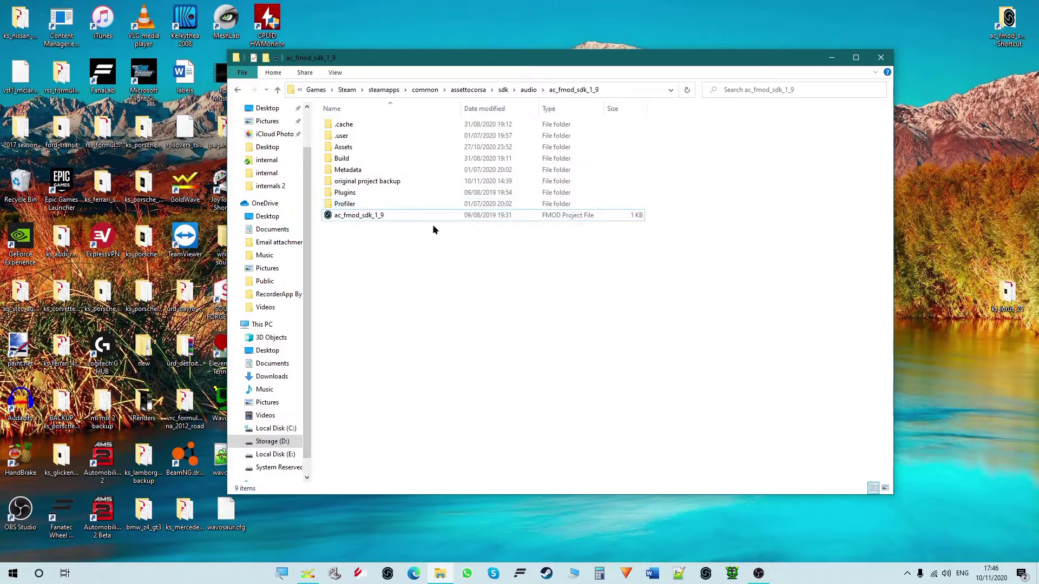
# Check the ac_fmod_sdk_1_9 project file's type and associated program in its properties, and close them
pyautogui.click(369, 217)
pyautogui.rightClick(382, 221)
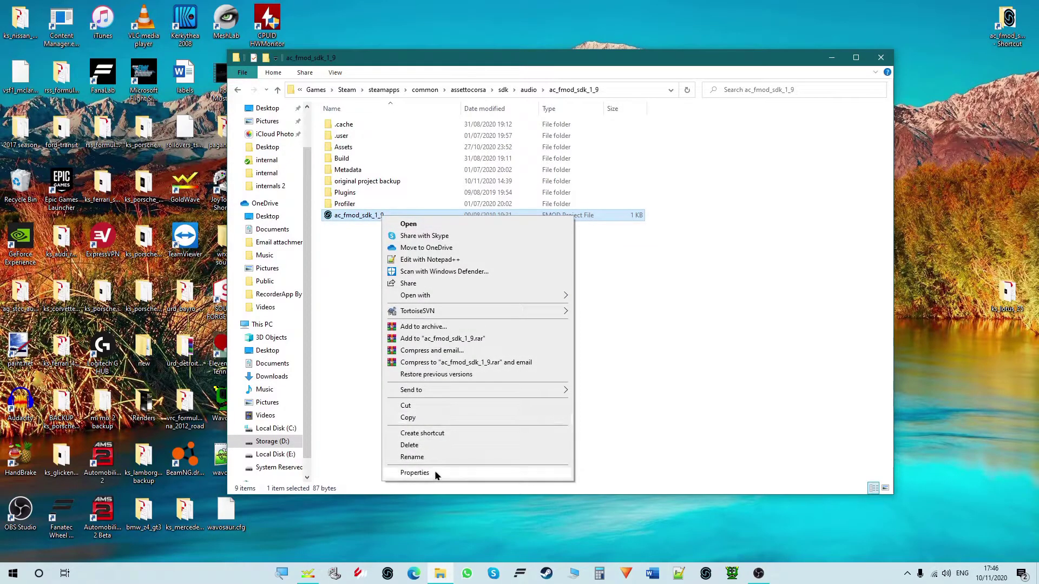
pyautogui.click(435, 473)
pyautogui.moveTo(520, 234); pyautogui.dragTo(484, 198)
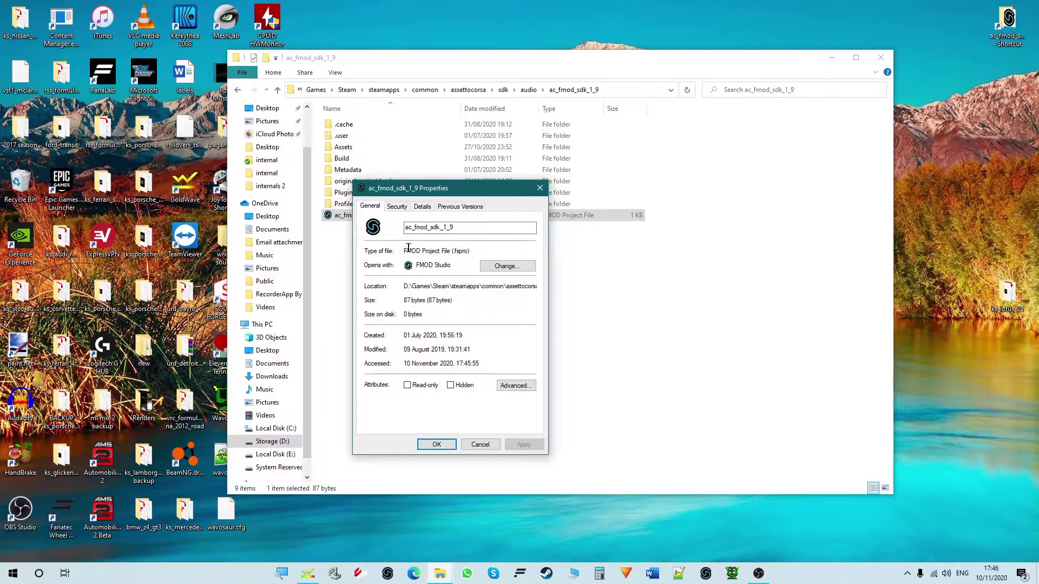
pyautogui.moveTo(483, 251); pyautogui.dragTo(393, 248)
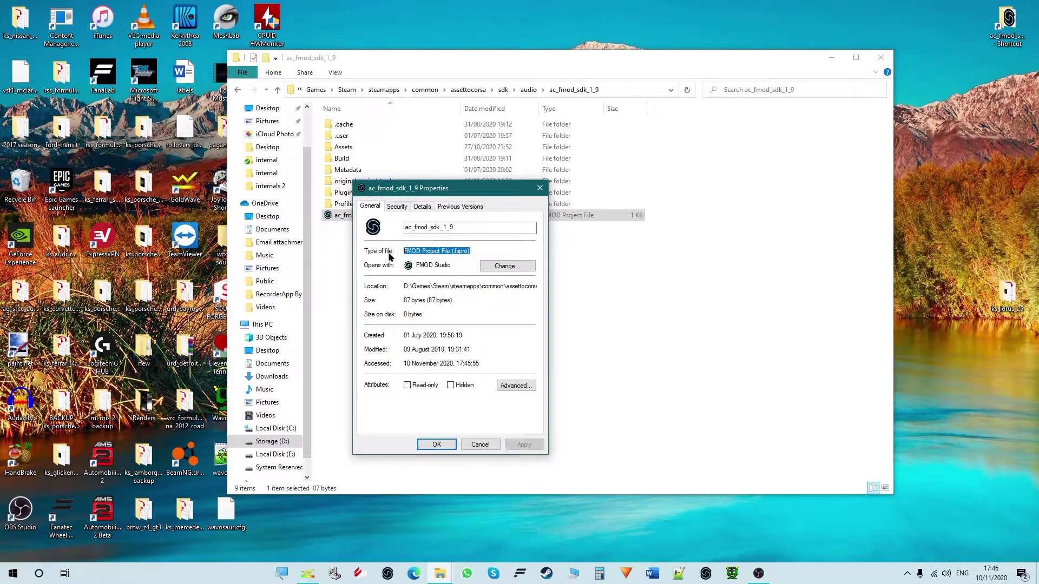
pyautogui.moveTo(471, 252)
pyautogui.mouseDown()
pyautogui.moveTo(487, 250)
pyautogui.moveTo(452, 250)
pyautogui.mouseUp()
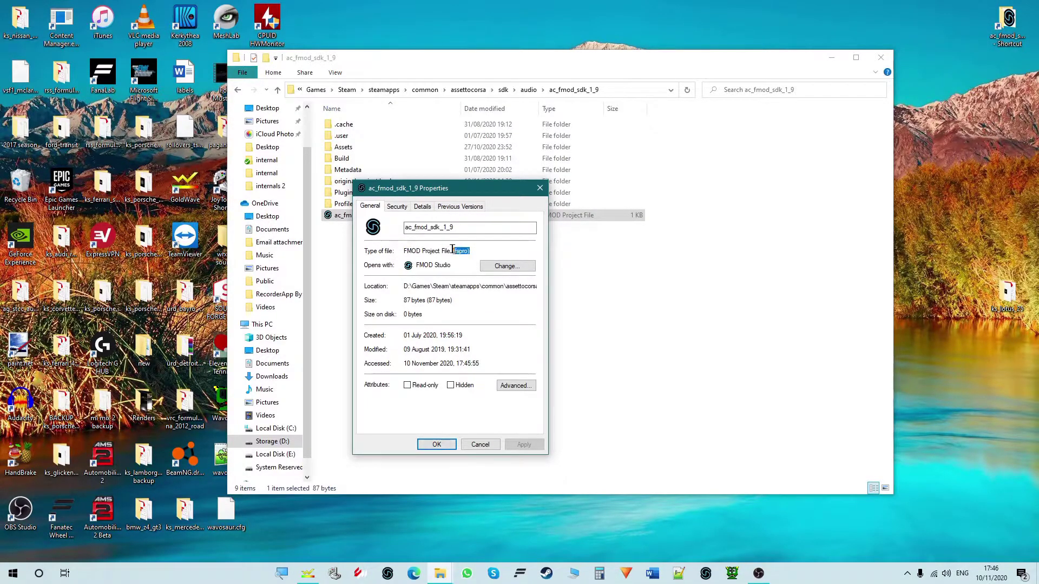
pyautogui.click(487, 254)
pyautogui.moveTo(456, 264); pyautogui.dragTo(393, 266)
pyautogui.moveTo(463, 189); pyautogui.dragTo(430, 174)
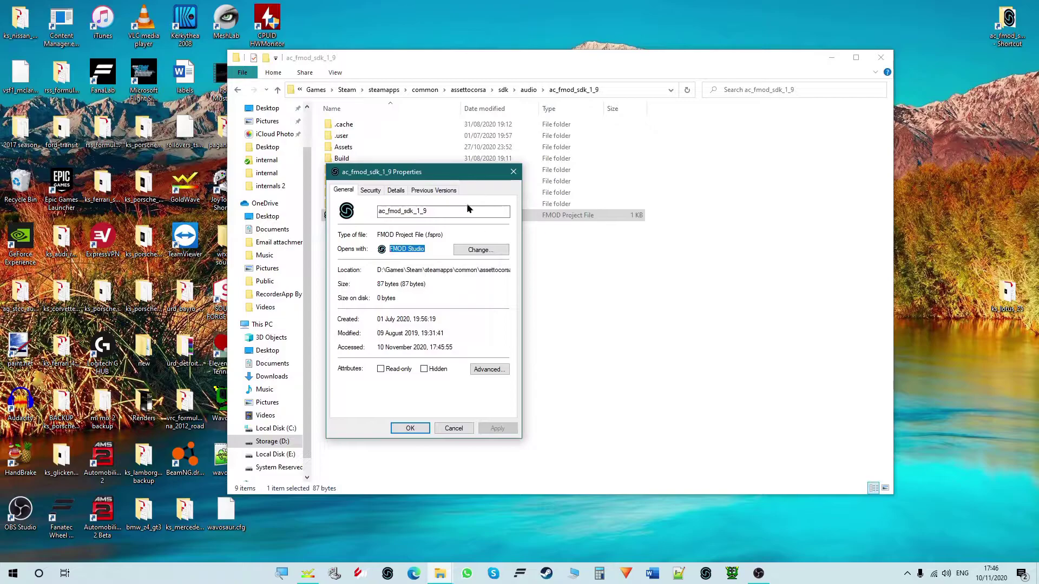
pyautogui.click(513, 171)
pyautogui.rightClick(373, 216)
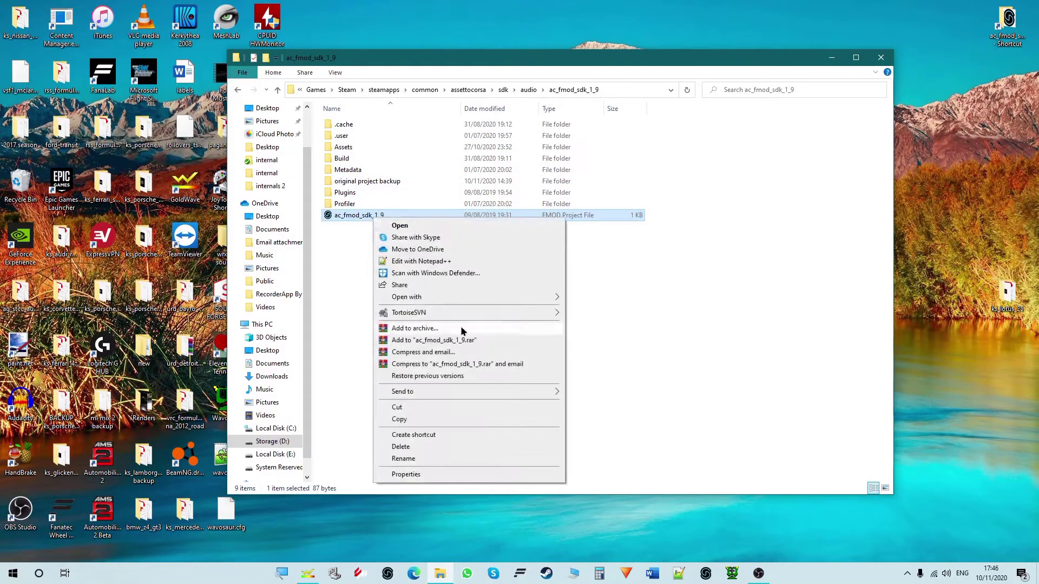
pyautogui.moveTo(481, 297)
pyautogui.click(641, 314)
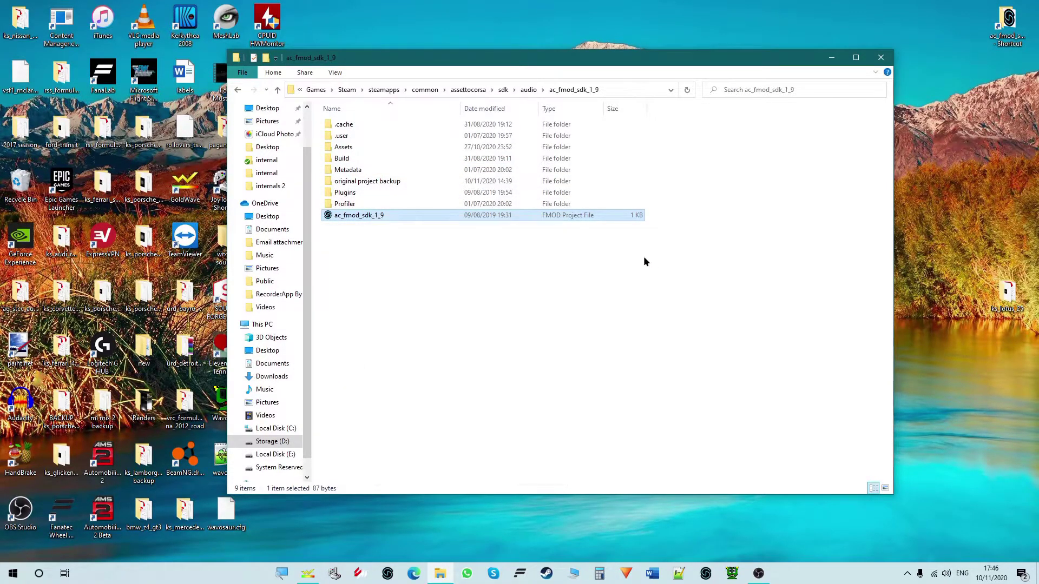
# Start changing the program that opens .fspro files in the project file's properties, and look for another app on this PC
pyautogui.rightClick(351, 216)
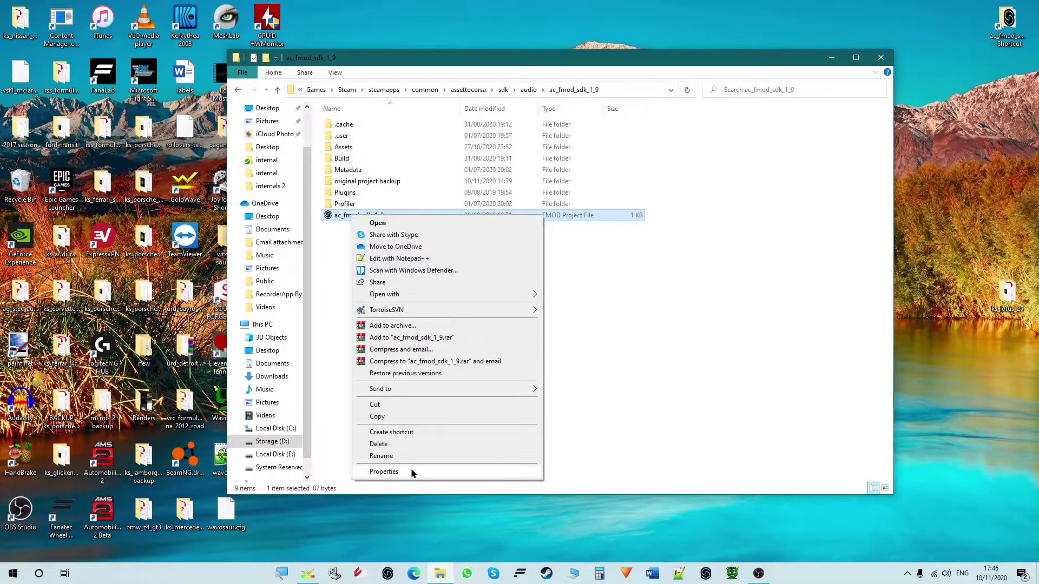
pyautogui.click(385, 472)
pyautogui.click(512, 302)
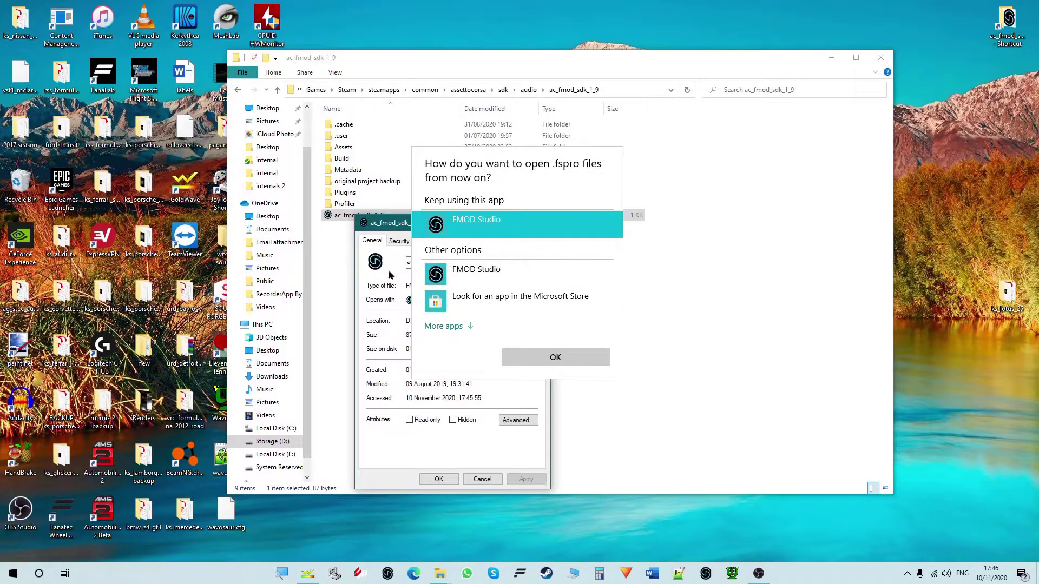
pyautogui.click(446, 326)
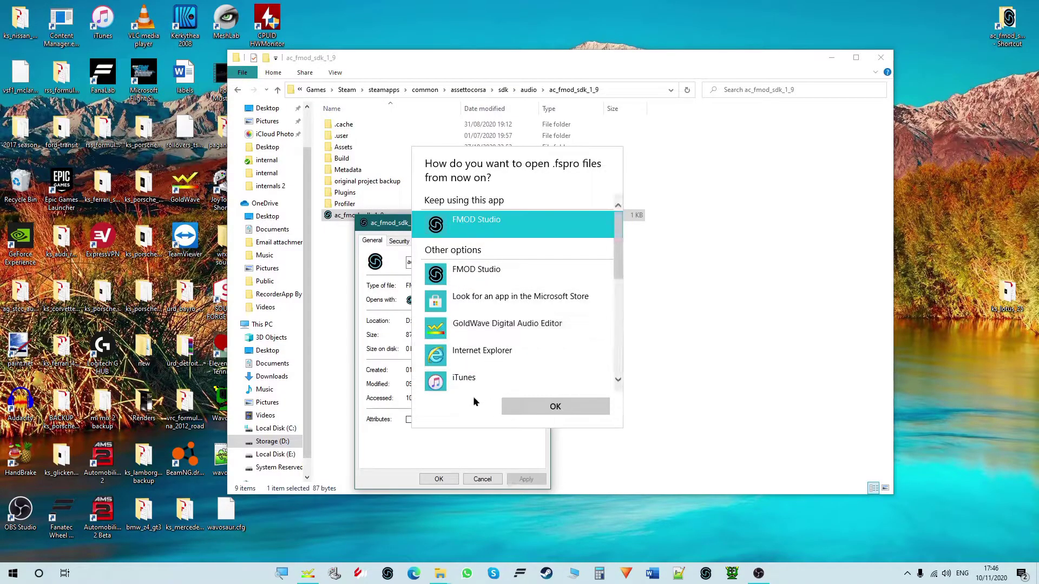
pyautogui.scroll(-3, 474, 340)
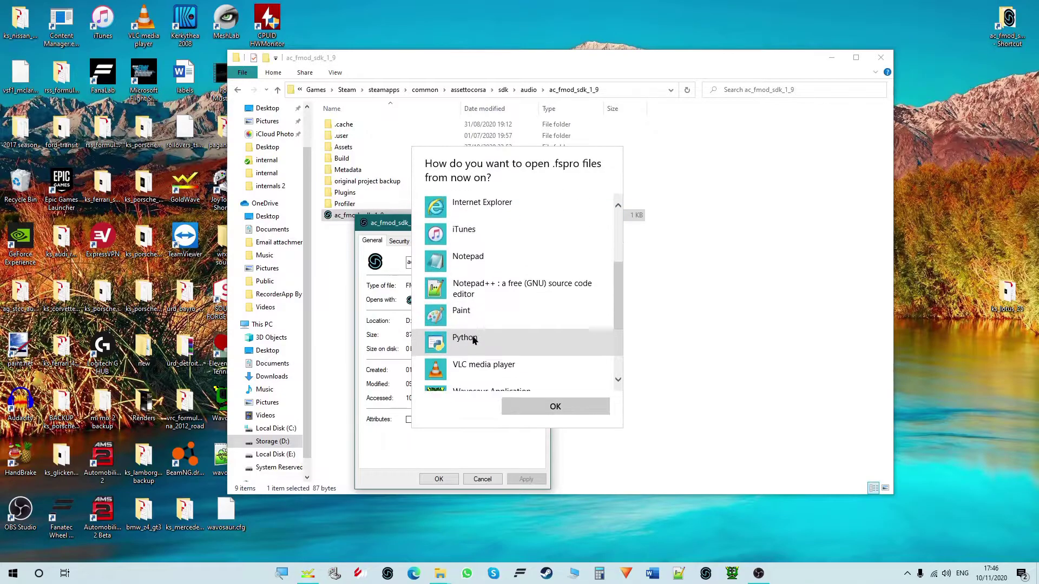
pyautogui.scroll(-3, 473, 339)
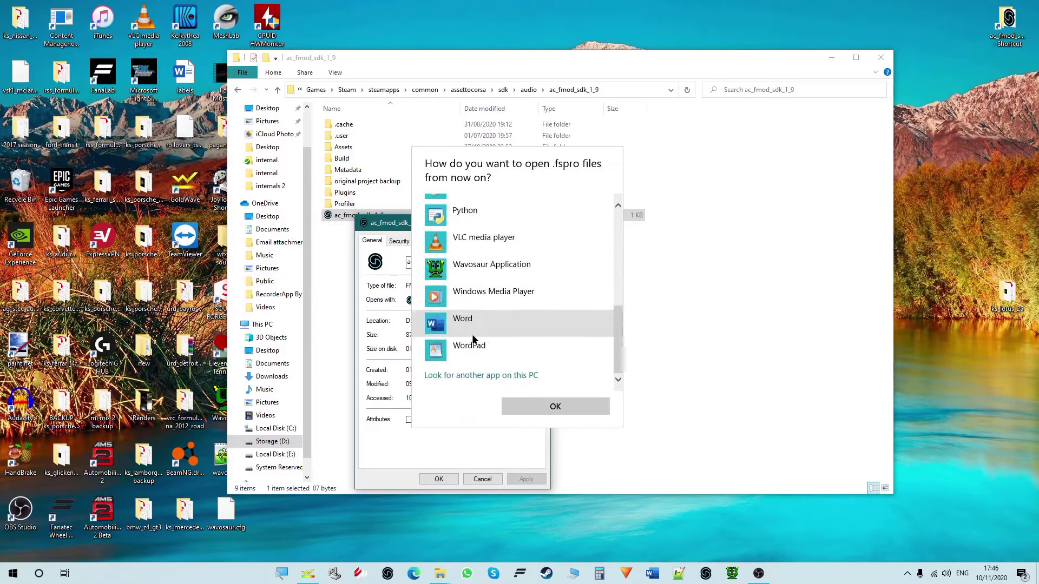
pyautogui.click(476, 376)
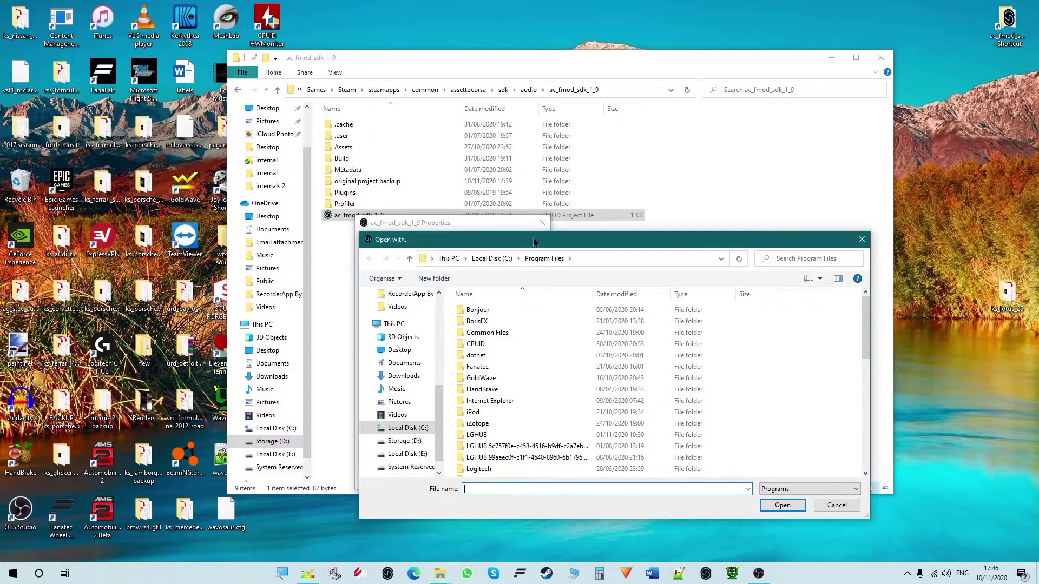
pyautogui.moveTo(533, 241); pyautogui.dragTo(458, 180)
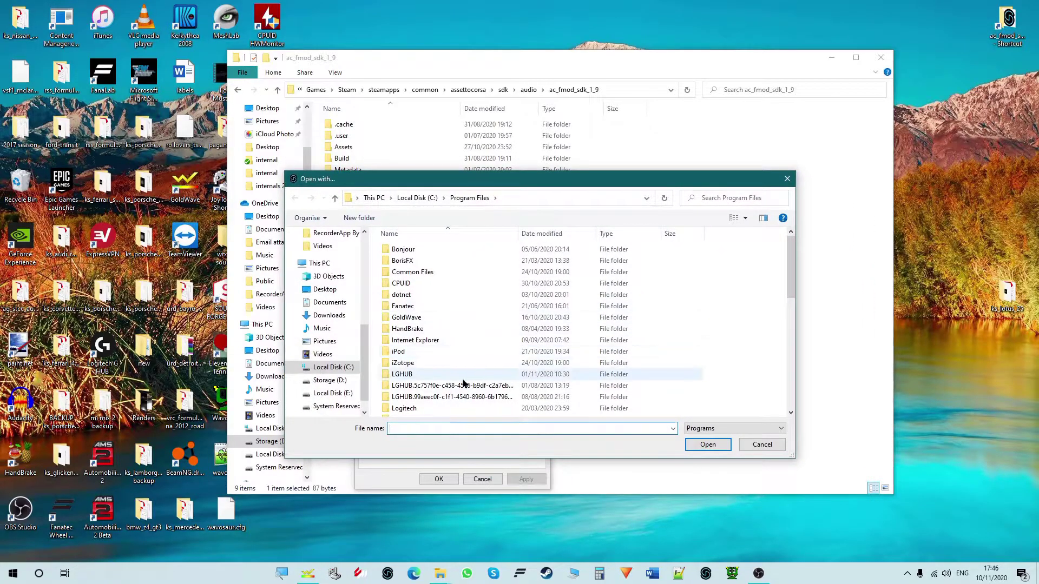
# Select the FMOD Studio application in E:\Programs\FMOD SoundSystem\FMOD Studio 1.08.12 for .fspro files, and cancel the change along with the properties
pyautogui.scroll(2, 343, 326)
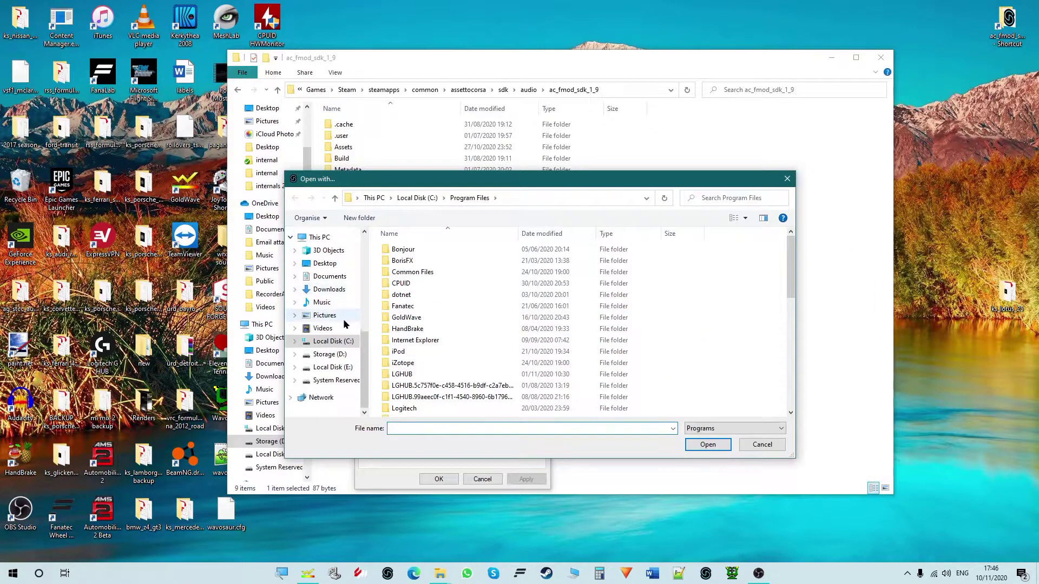
pyautogui.click(333, 368)
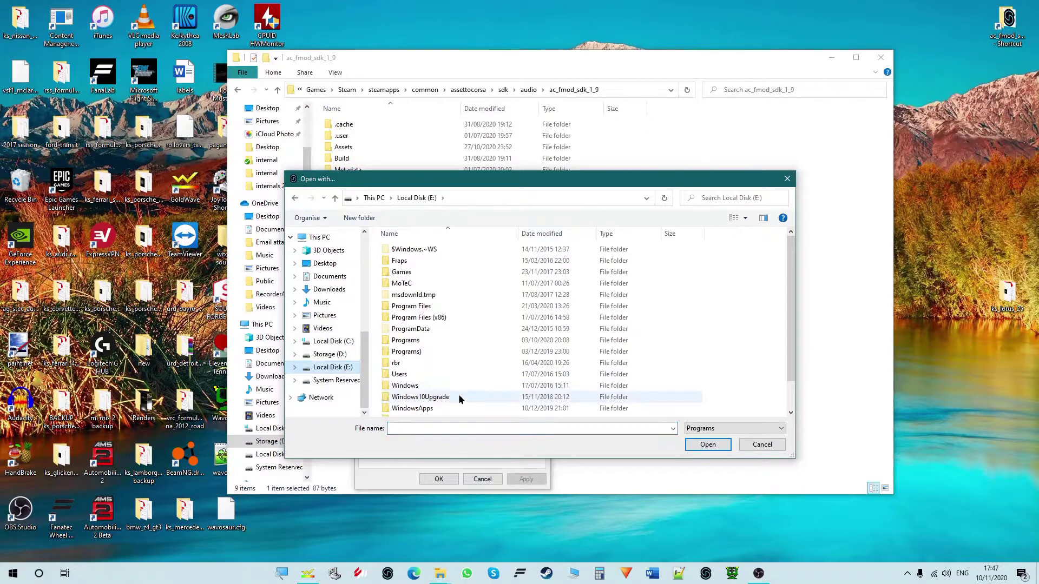
pyautogui.scroll(-1, 457, 393)
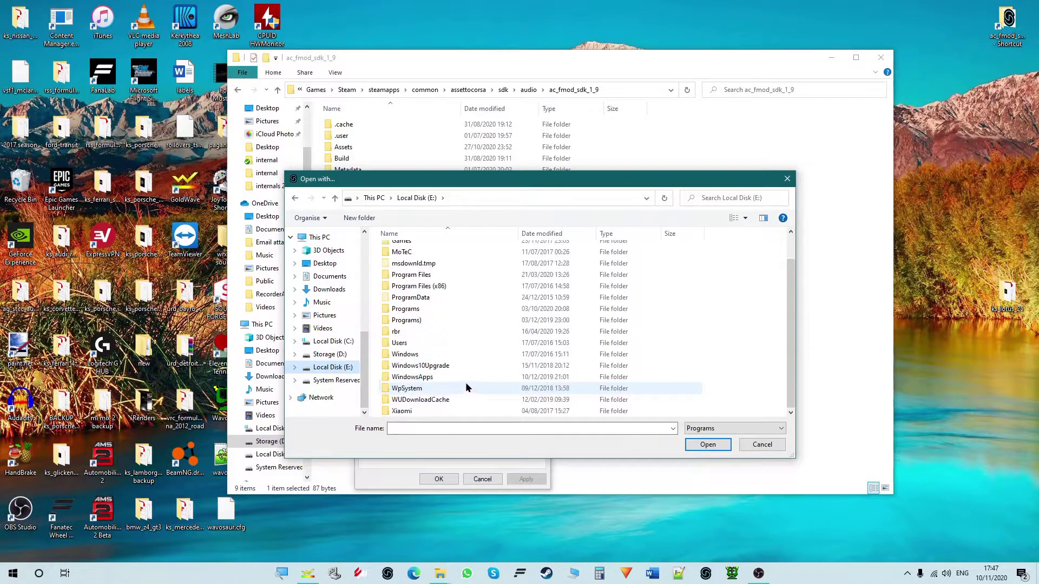
pyautogui.doubleClick(415, 311)
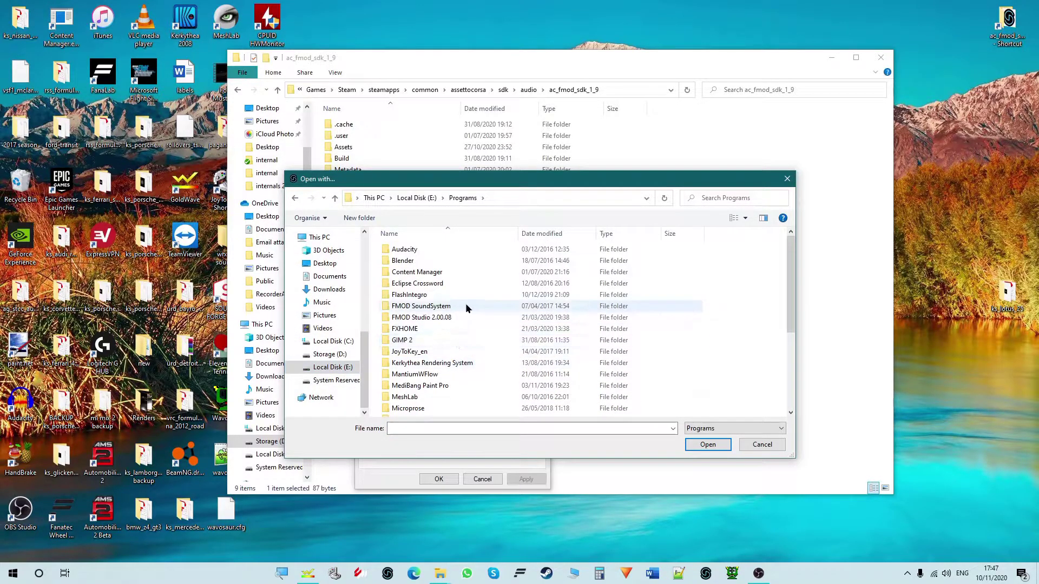
pyautogui.doubleClick(425, 306)
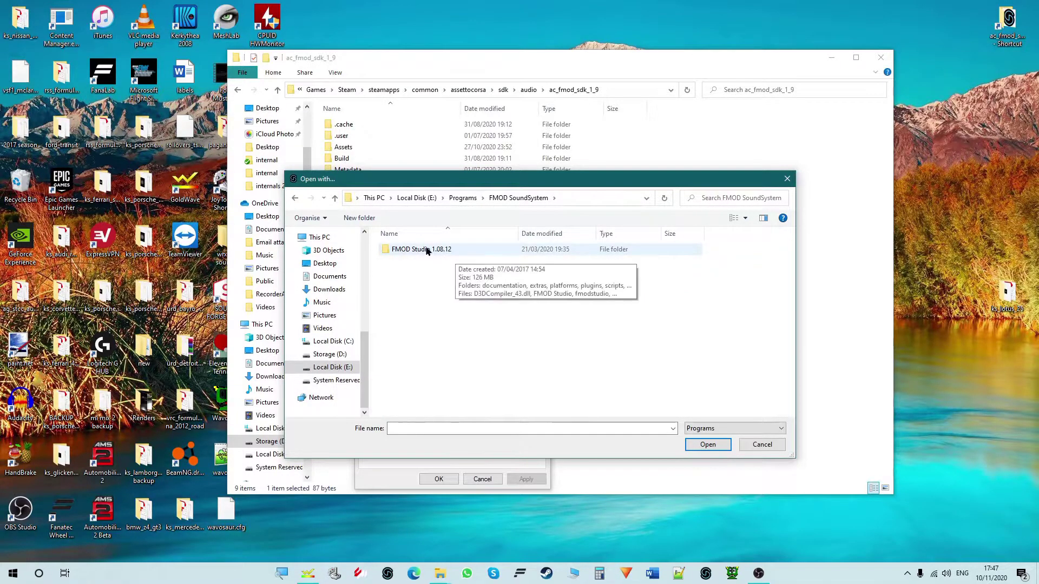
pyautogui.doubleClick(454, 250)
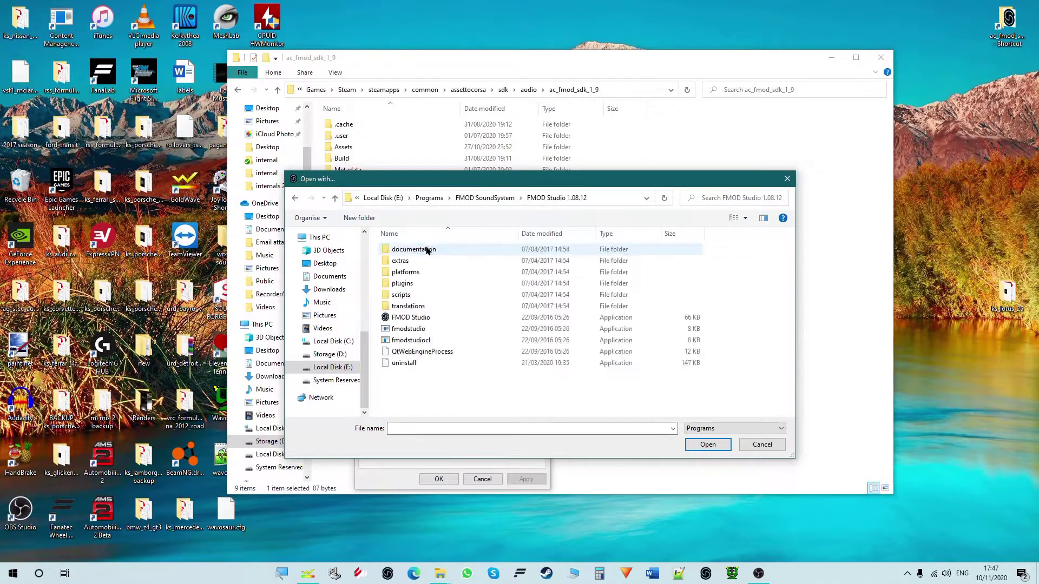
pyautogui.click(411, 318)
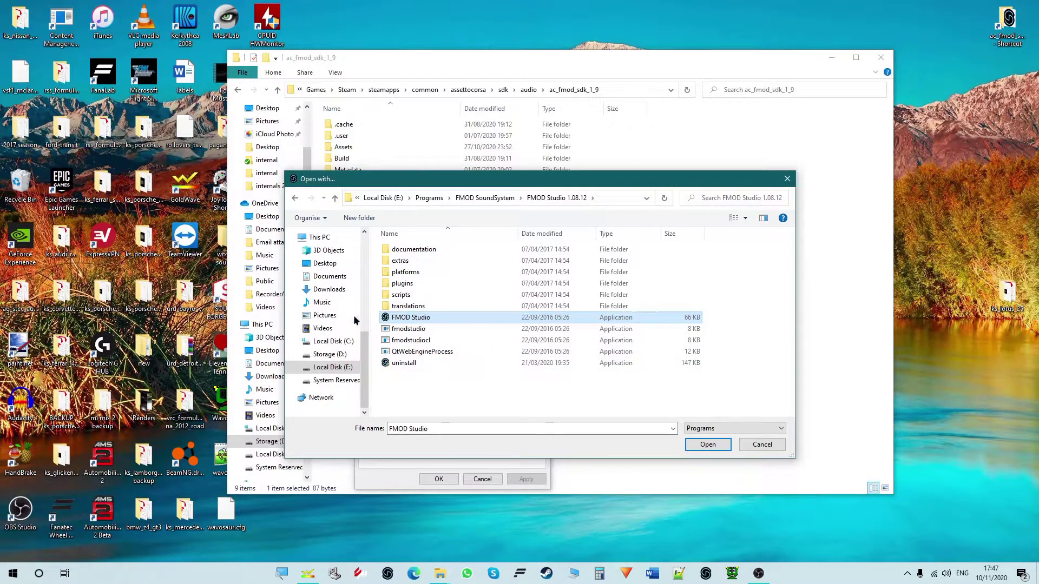
pyautogui.moveTo(503, 184); pyautogui.dragTo(485, 145)
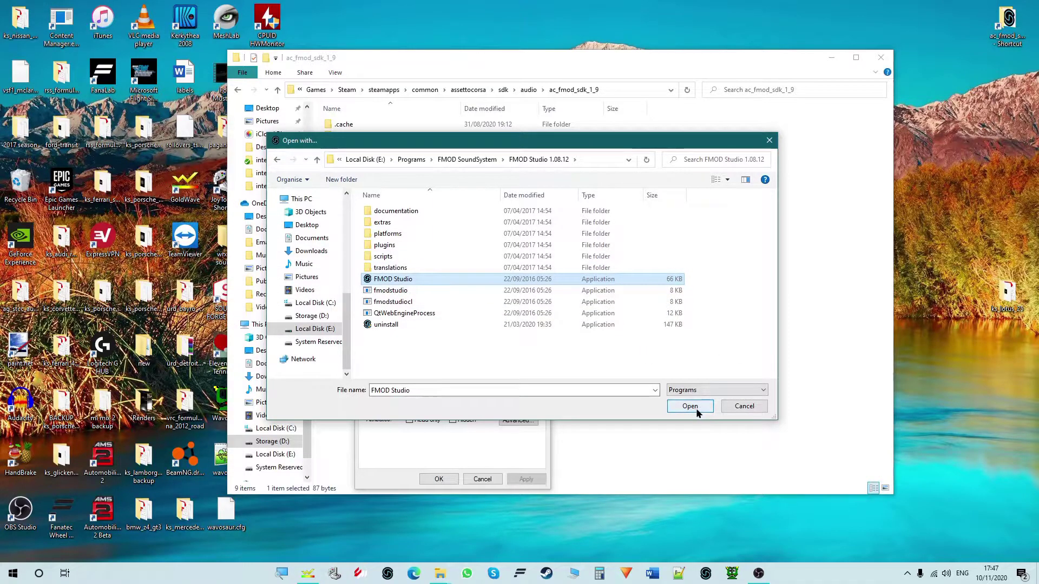
pyautogui.click(744, 406)
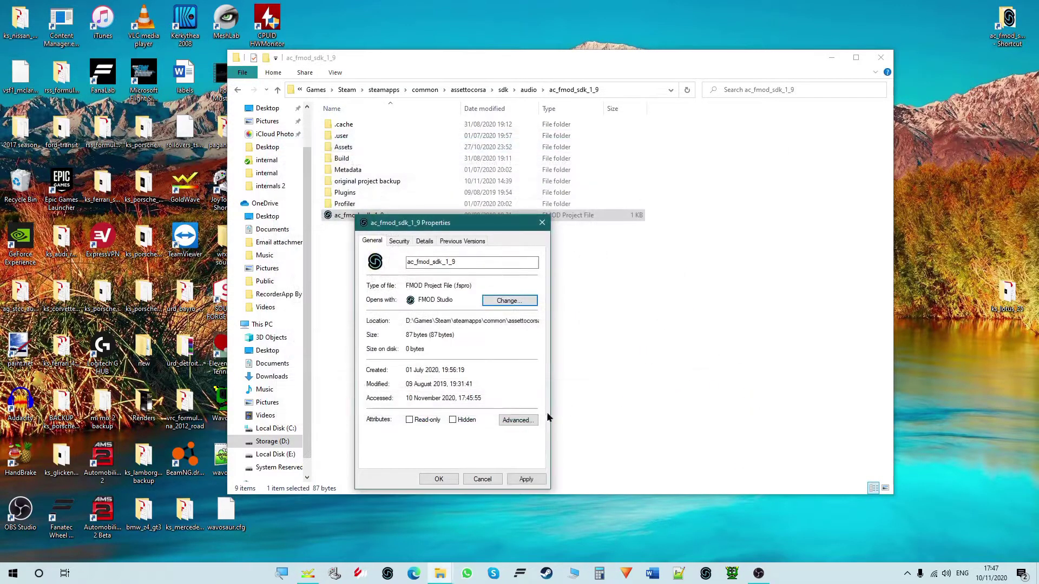
pyautogui.click(490, 480)
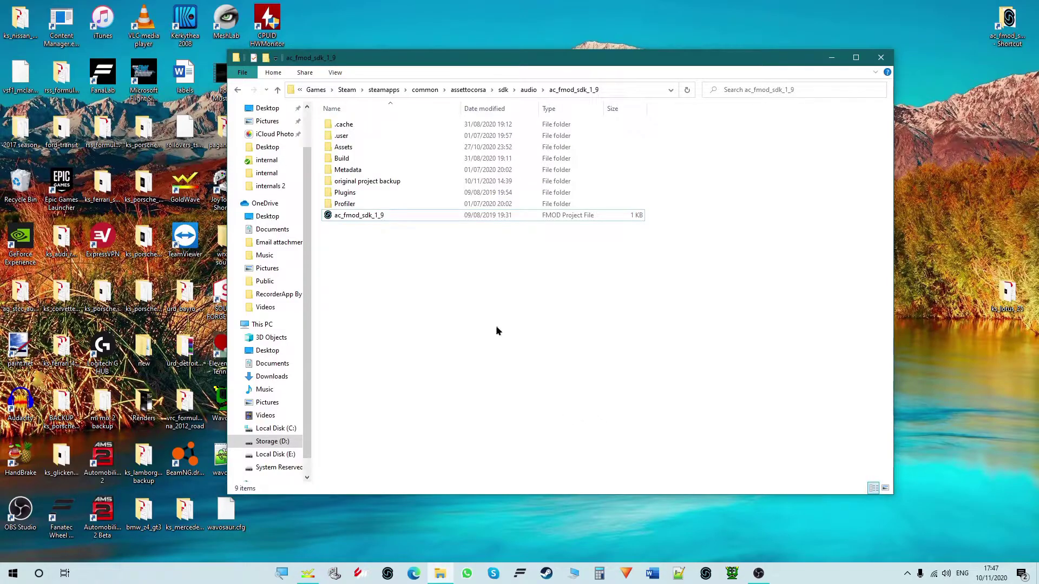
# Launch the older FMOD Studio version and bring up its dialog for opening an existing project
pyautogui.moveTo(563, 62); pyautogui.dragTo(563, 83)
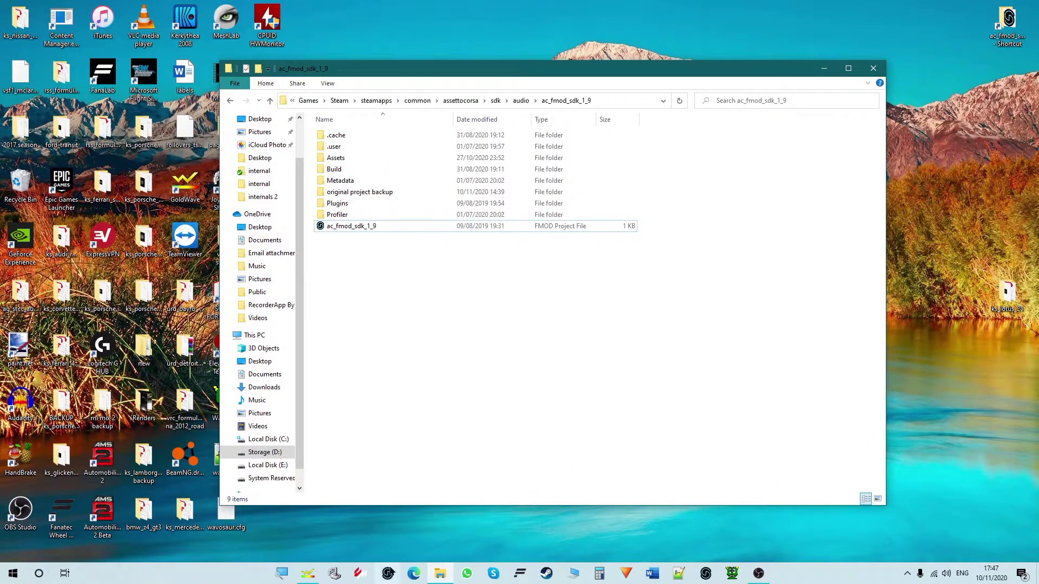
pyautogui.click(389, 572)
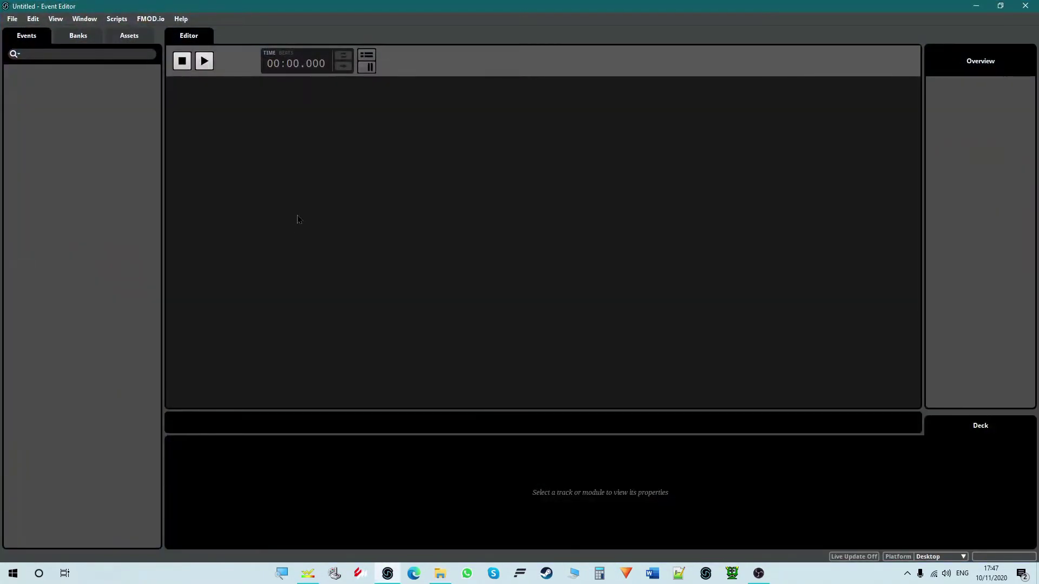
pyautogui.click(11, 19)
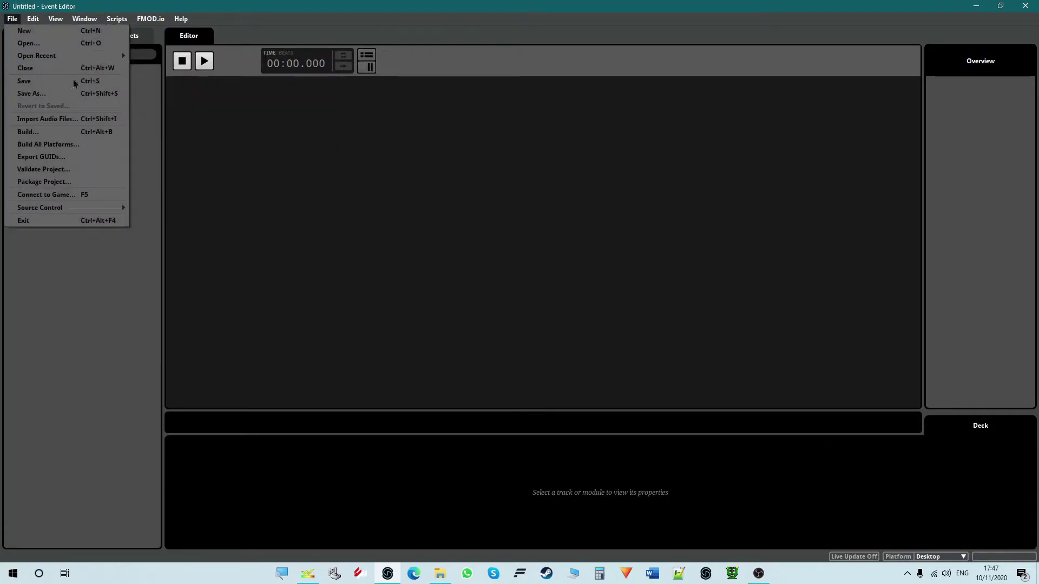
pyautogui.click(38, 43)
pyautogui.moveTo(297, 23); pyautogui.dragTo(538, 119)
# Compare the ac_fmod_sdk_1_9 project file in the main SDK audio folder with the copy inside the original project backup folder
pyautogui.click(375, 252)
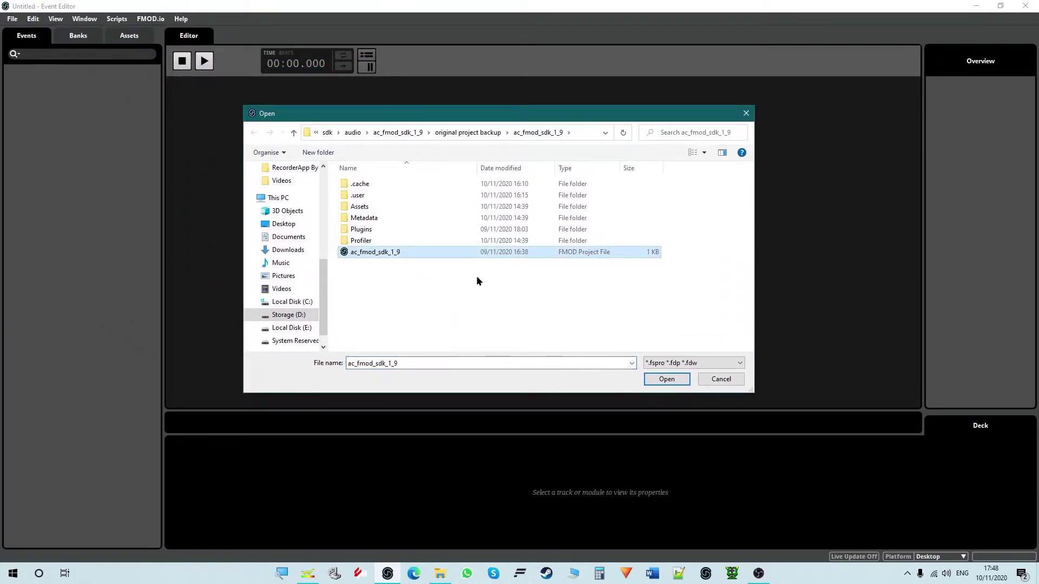
pyautogui.click(449, 133)
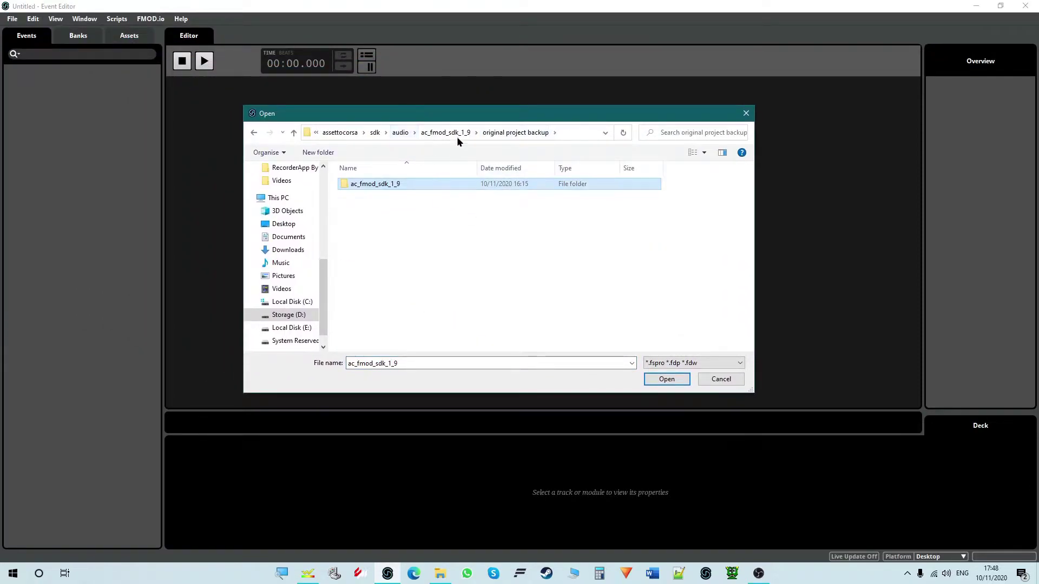
pyautogui.doubleClick(377, 184)
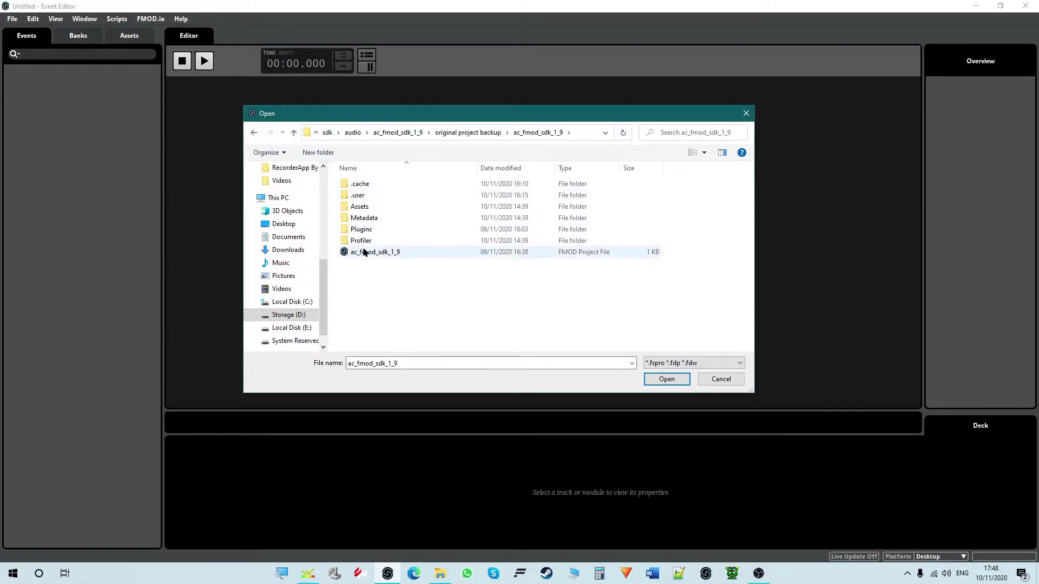
pyautogui.click(399, 133)
pyautogui.click(392, 316)
pyautogui.click(393, 263)
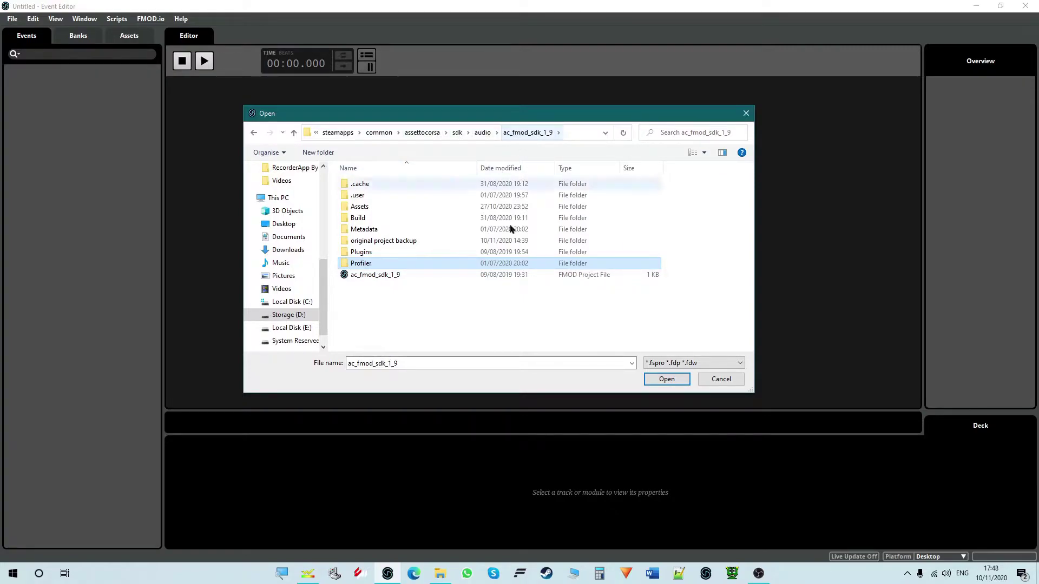
pyautogui.click(369, 276)
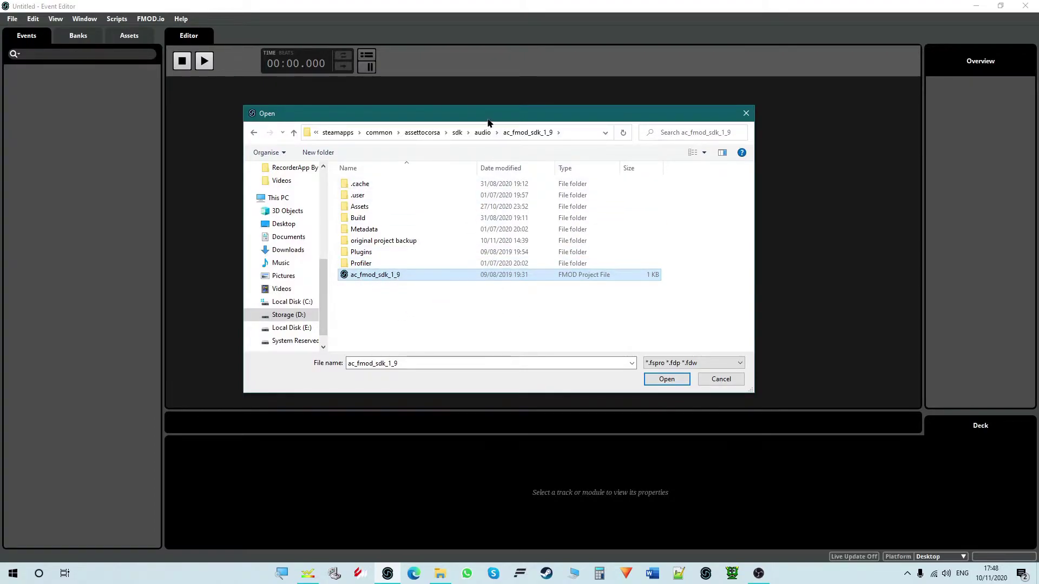
pyautogui.moveTo(487, 120); pyautogui.dragTo(521, 121)
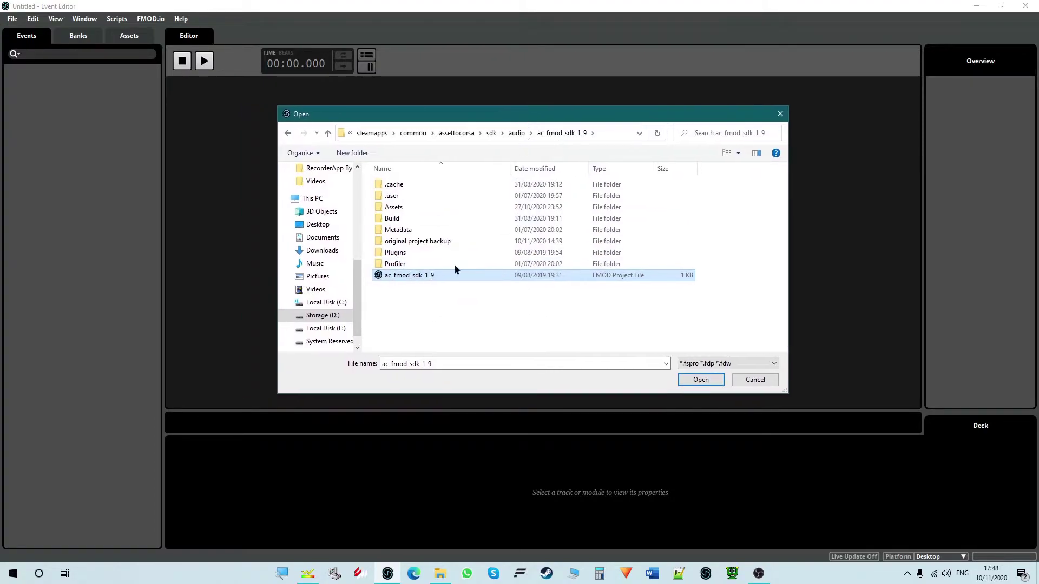
# Open the ac_fmod_sdk_1_9 project from the ac_fmod_sdk_1_9 folder inside original project backup
pyautogui.doubleClick(426, 242)
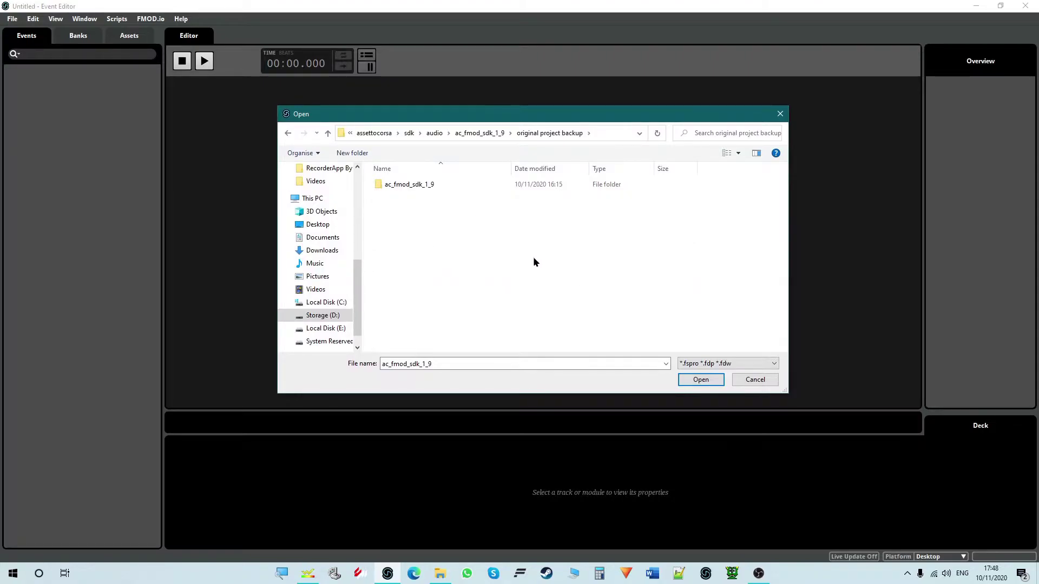
pyautogui.doubleClick(420, 185)
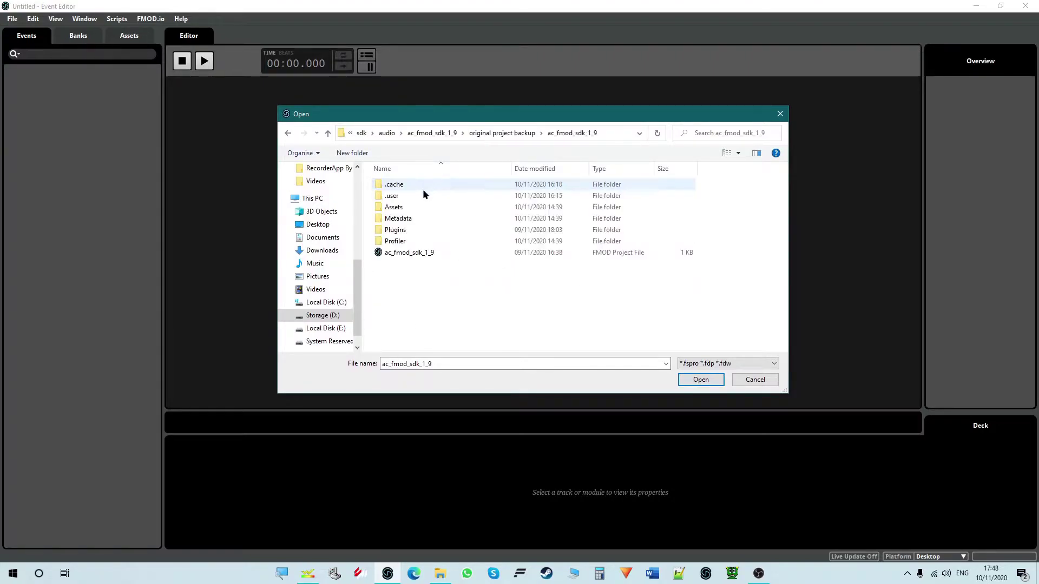
pyautogui.doubleClick(416, 255)
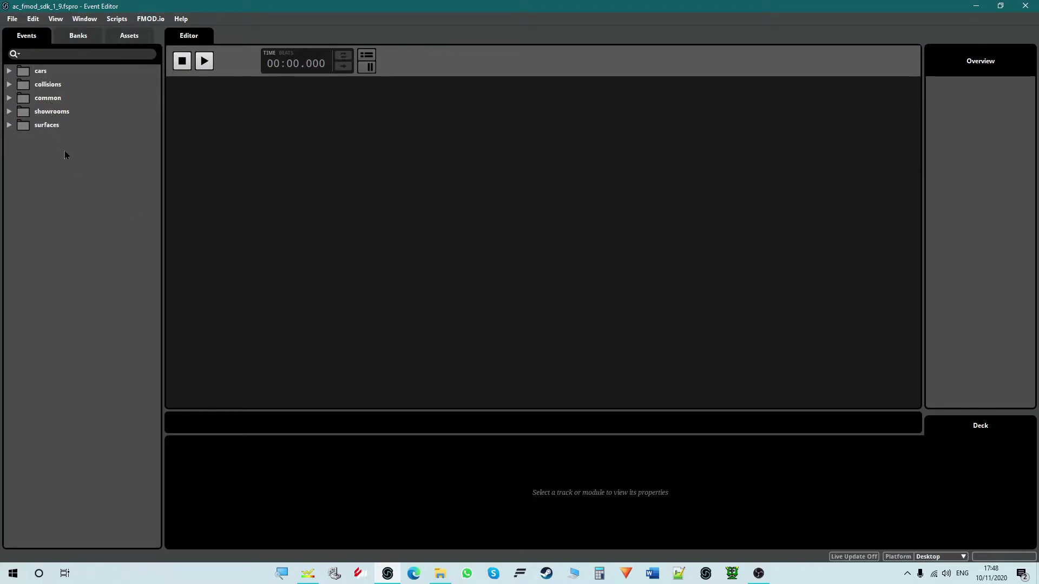
# Look over the project's top-level event folders and expand the cars folder to reach tatuusfa1
pyautogui.click(38, 76)
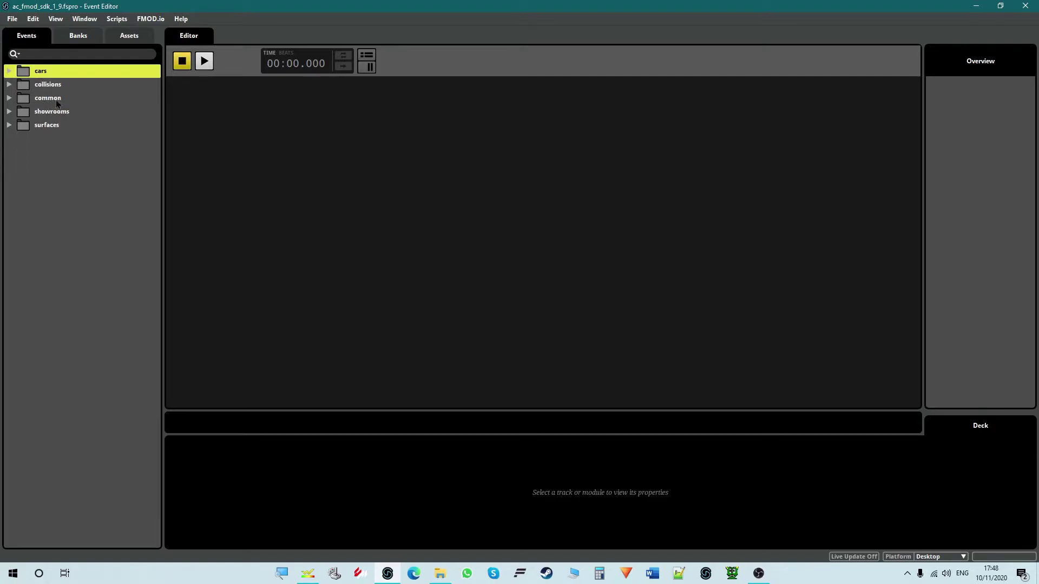
pyautogui.click(54, 87)
pyautogui.click(51, 111)
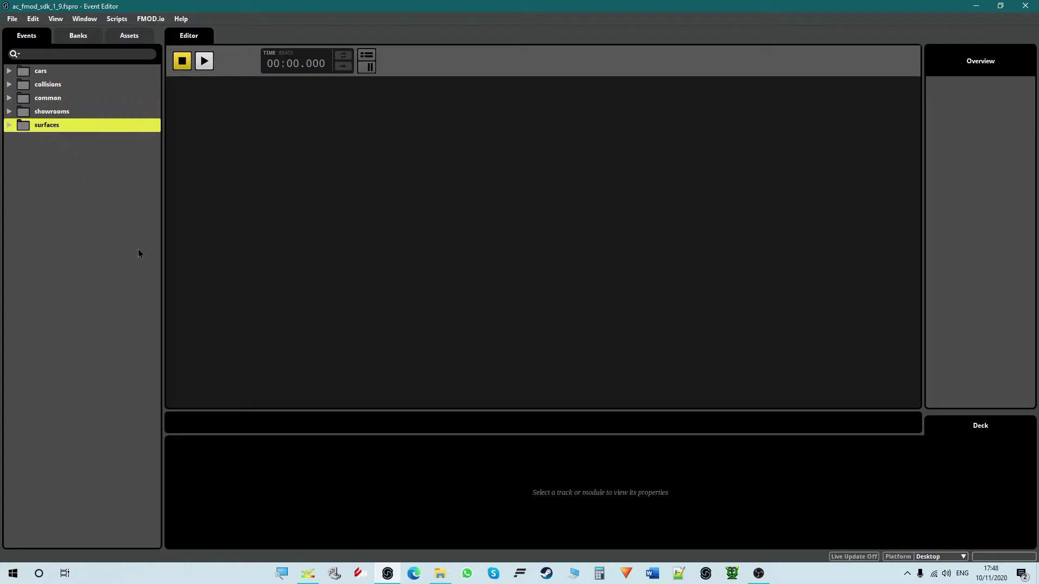
pyautogui.click(9, 72)
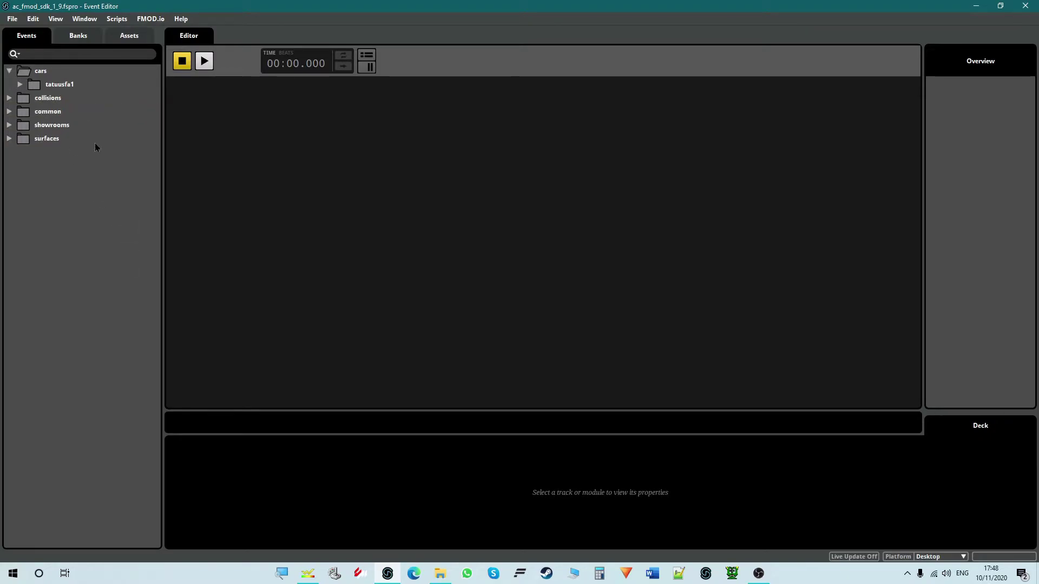
pyautogui.click(57, 87)
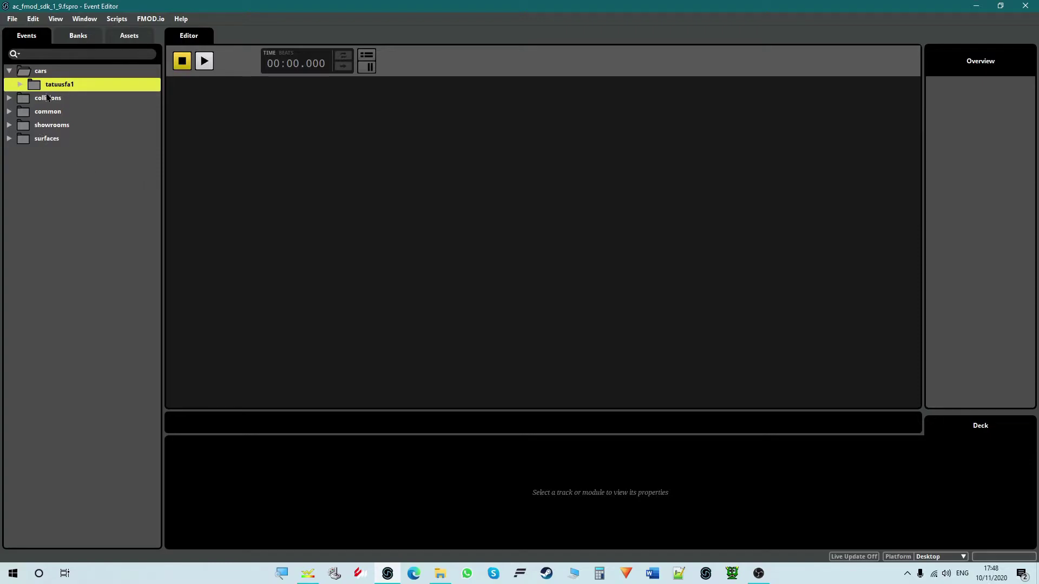
# Expand the collisions folder and its car subfolder, and show the hit event in the editor
pyautogui.click(9, 99)
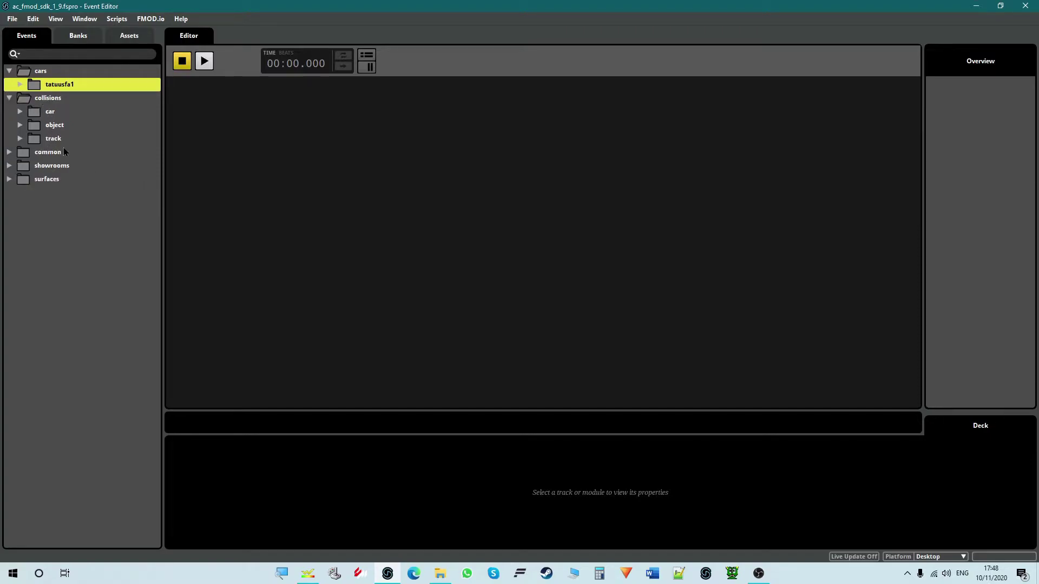
pyautogui.click(39, 113)
pyautogui.click(21, 113)
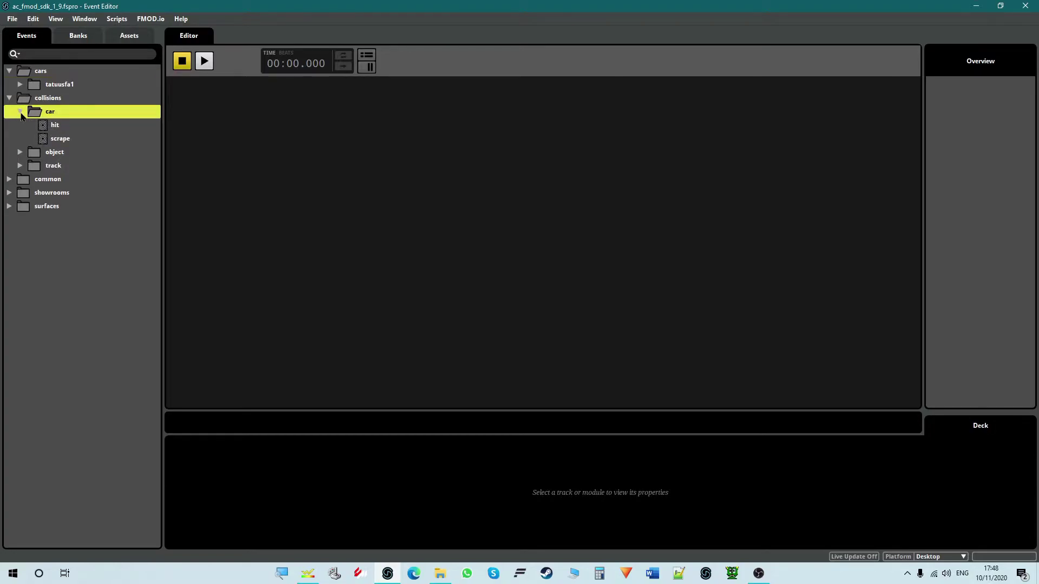
pyautogui.click(60, 139)
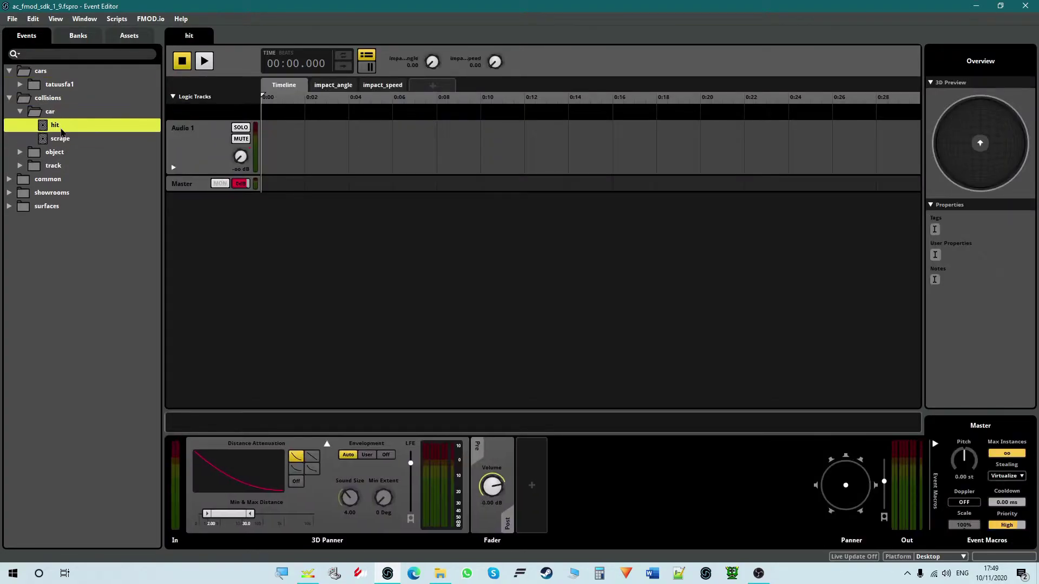
pyautogui.click(70, 129)
# View the hit event's impact_angle and impact_speed parameter sheets, inspect the crash3 sound and audition car_hit
pyautogui.click(346, 87)
pyautogui.click(386, 87)
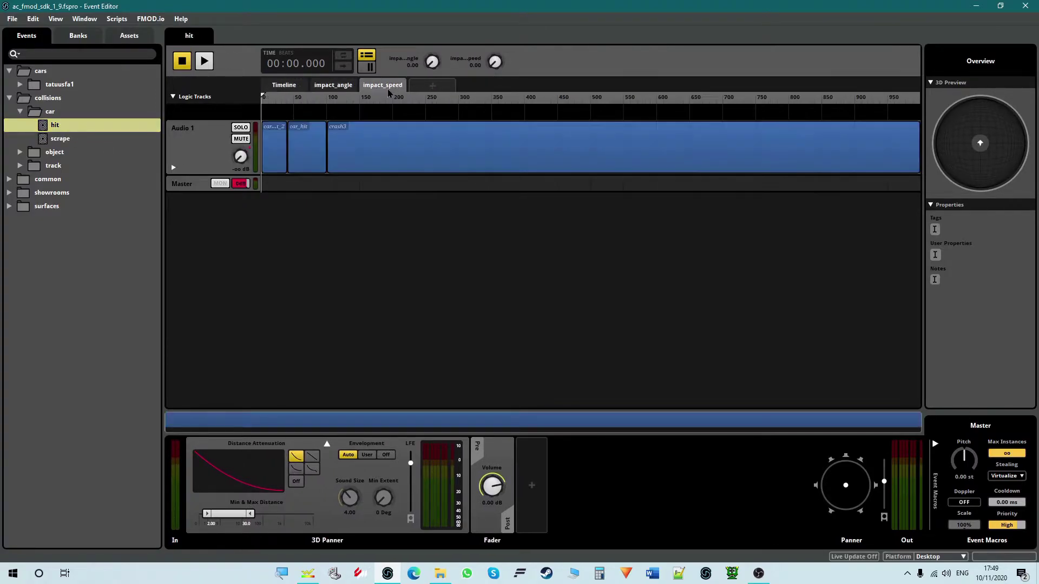
pyautogui.click(389, 145)
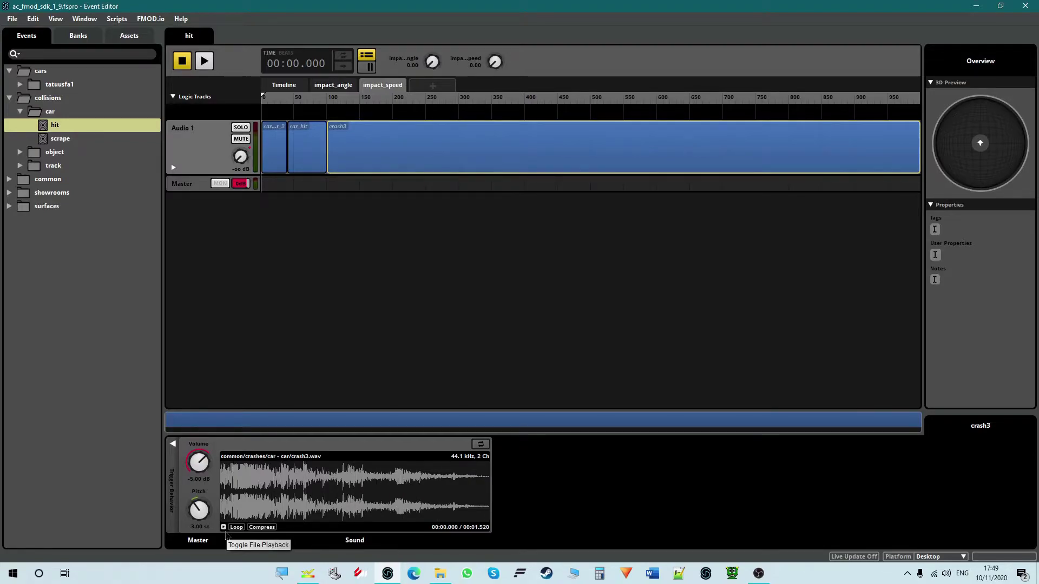
pyautogui.click(310, 165)
pyautogui.click(224, 528)
pyautogui.click(224, 527)
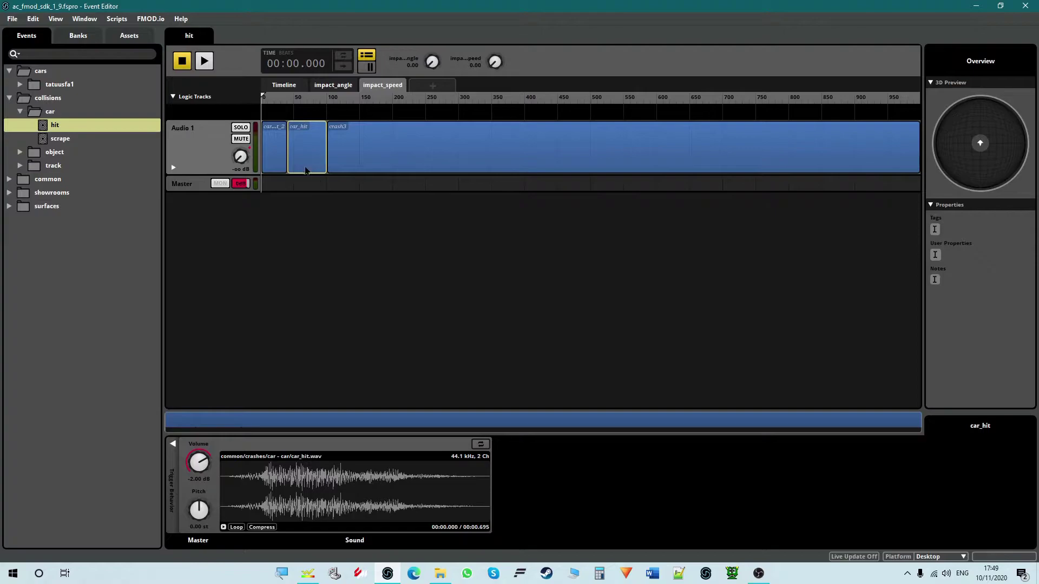
# Audition the car_hit_2, car_hit and crash3 sounds on the impact_speed sheet, and deselect them
pyautogui.click(282, 164)
pyautogui.click(223, 528)
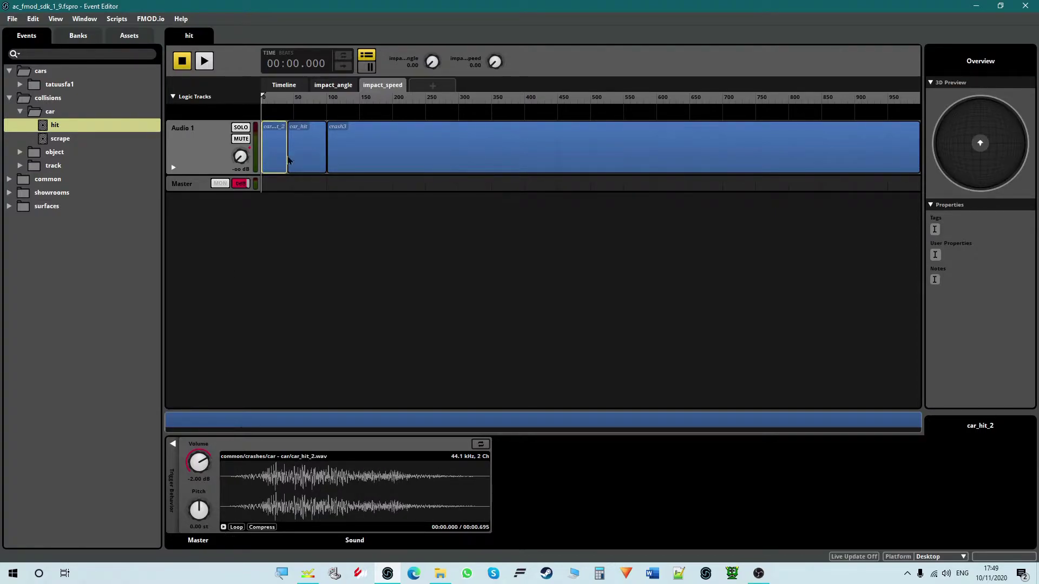
pyautogui.click(310, 163)
pyautogui.click(223, 528)
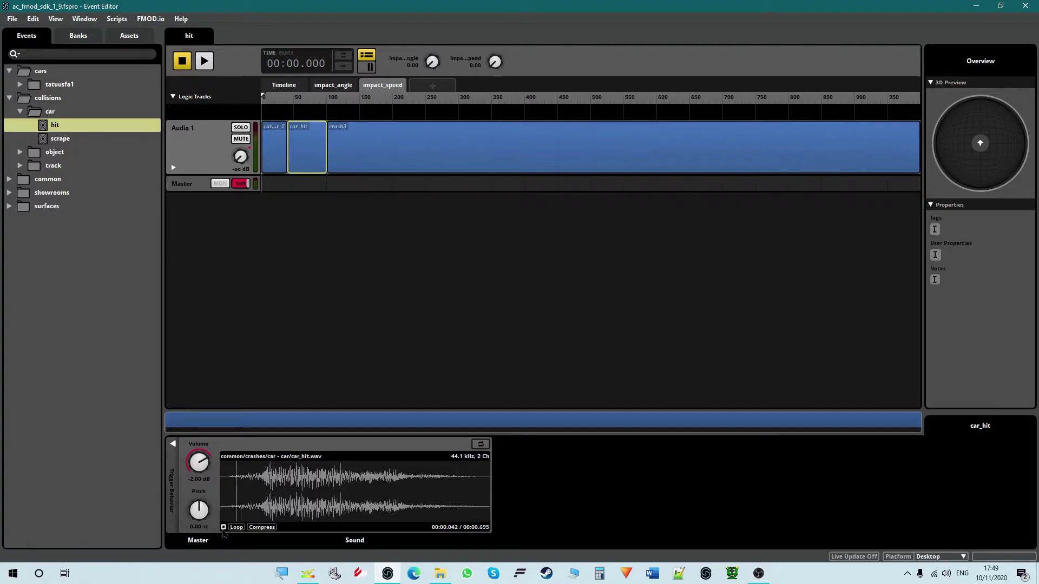
pyautogui.click(410, 166)
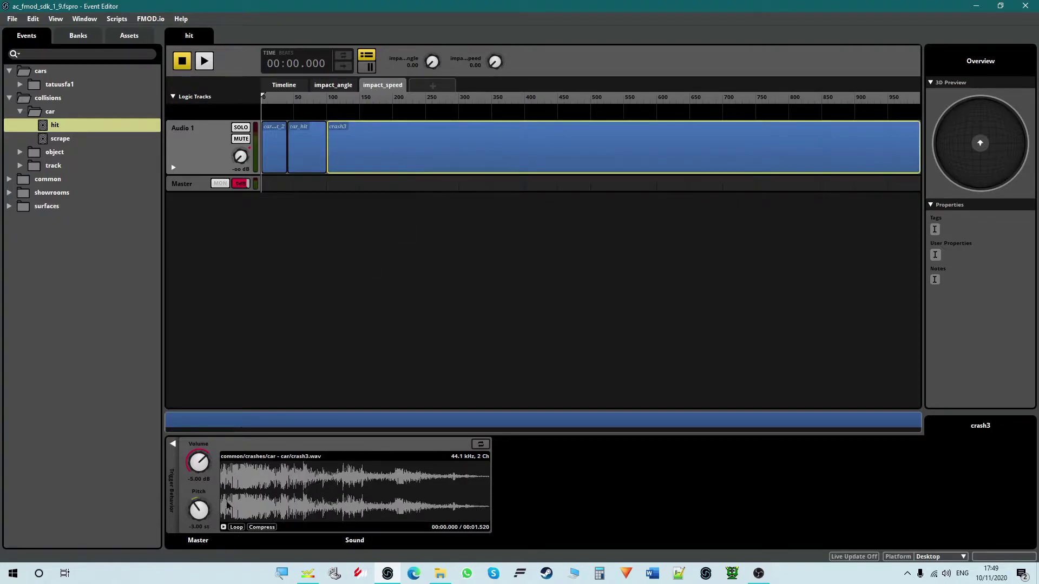
pyautogui.click(224, 529)
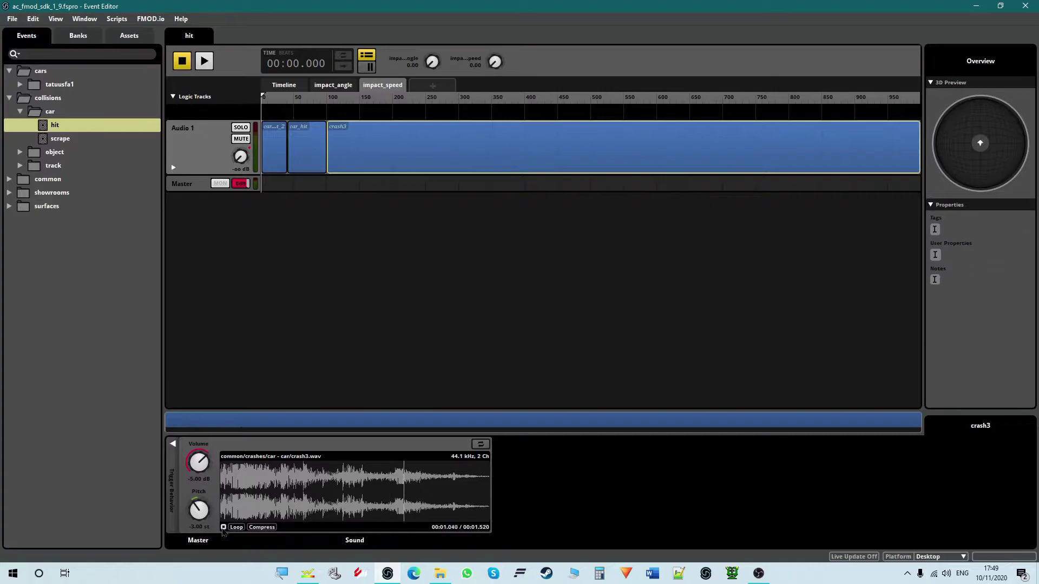
pyautogui.click(413, 319)
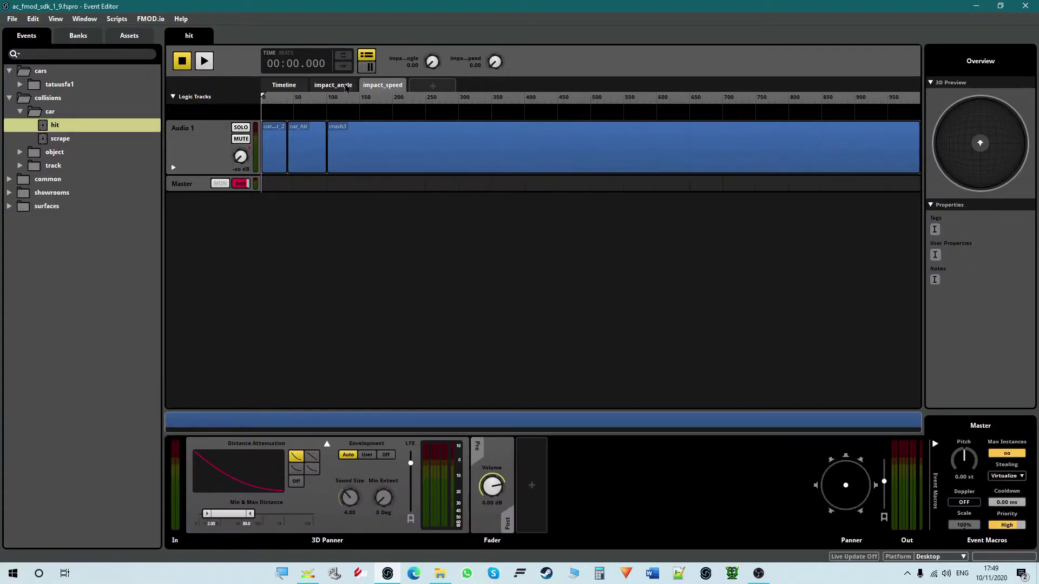
# Expand the Audio 1 track's volume automation, set impact_angle to about 35, and show the volume curve against impact_speed
pyautogui.click(346, 87)
pyautogui.click(176, 172)
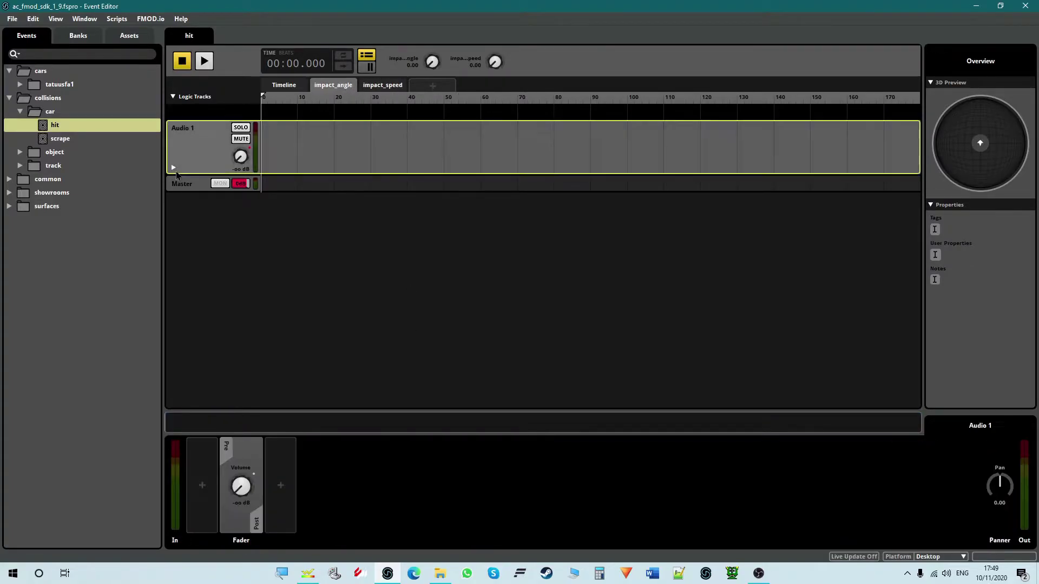
pyautogui.click(174, 168)
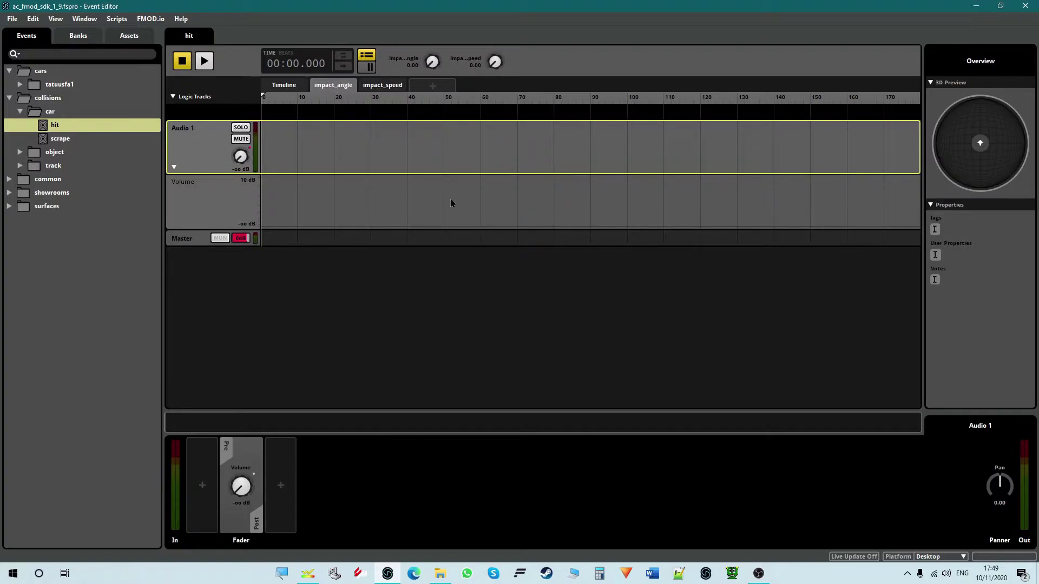
pyautogui.click(394, 100)
pyautogui.click(392, 87)
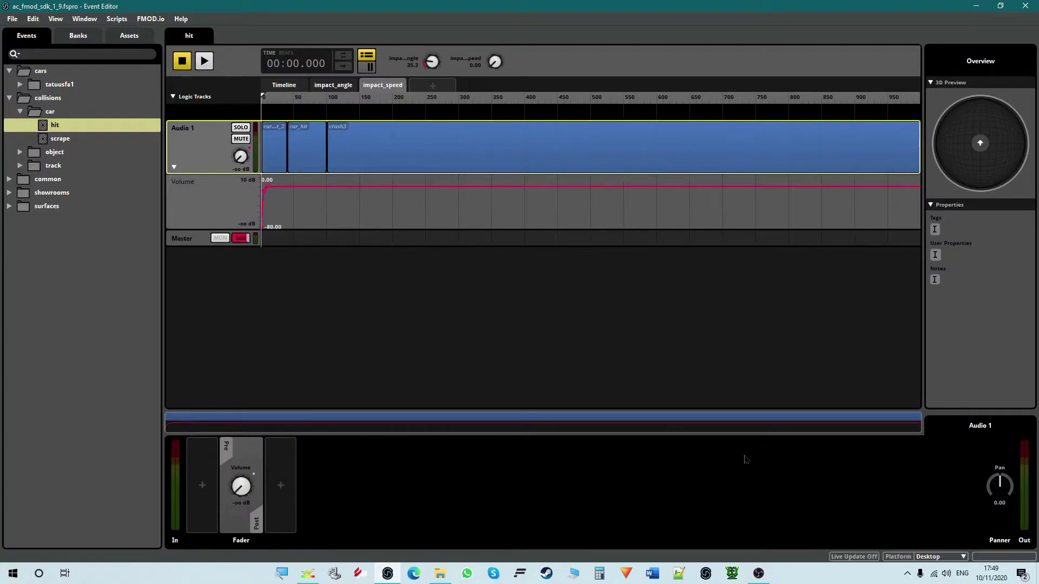
# Examine which sounds cover impact_speed values 50, about 99 and about 107 by moving the cursor and inspecting the sounds in turn
pyautogui.moveTo(916, 418); pyautogui.dragTo(293, 417)
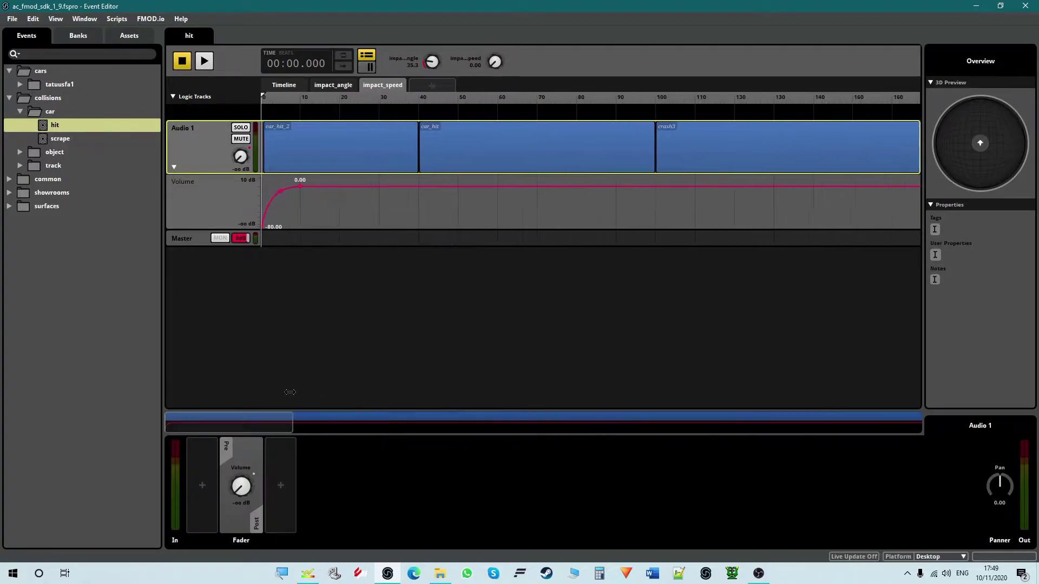
pyautogui.moveTo(282, 102); pyautogui.dragTo(461, 103)
pyautogui.click(331, 152)
pyautogui.click(498, 165)
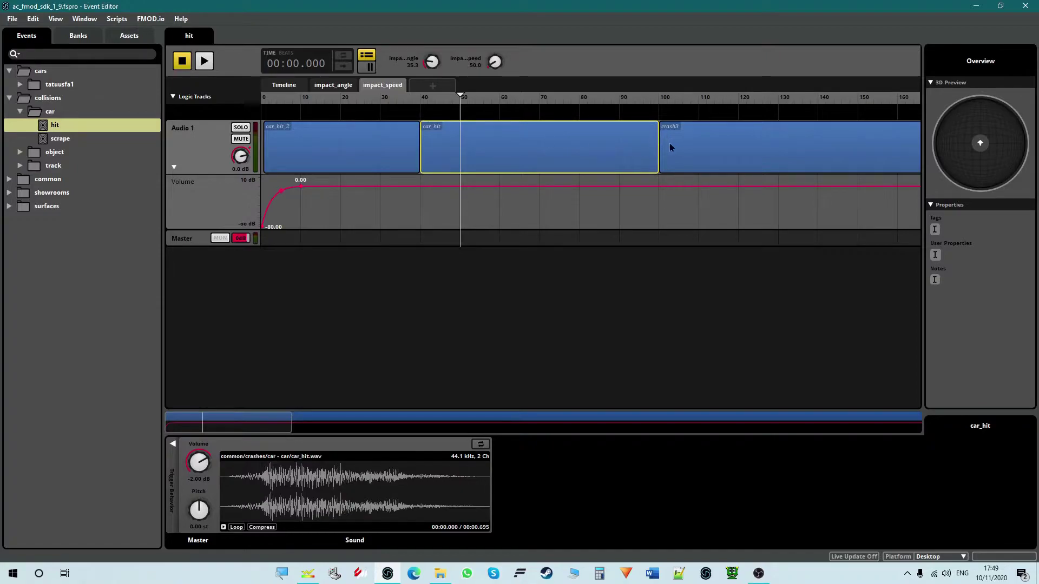
pyautogui.click(655, 101)
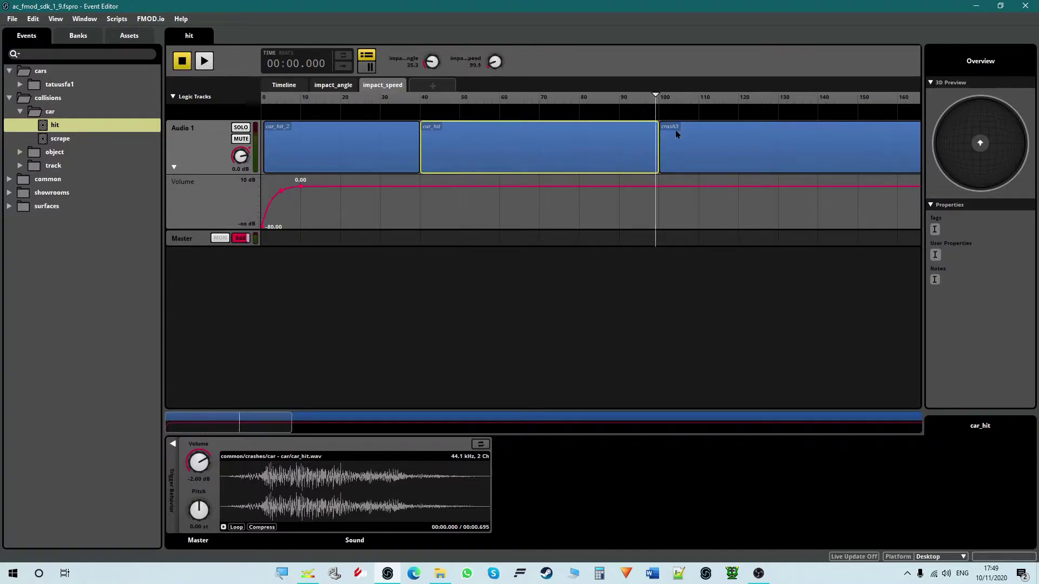
pyautogui.click(677, 134)
pyautogui.moveTo(656, 99); pyautogui.dragTo(686, 98)
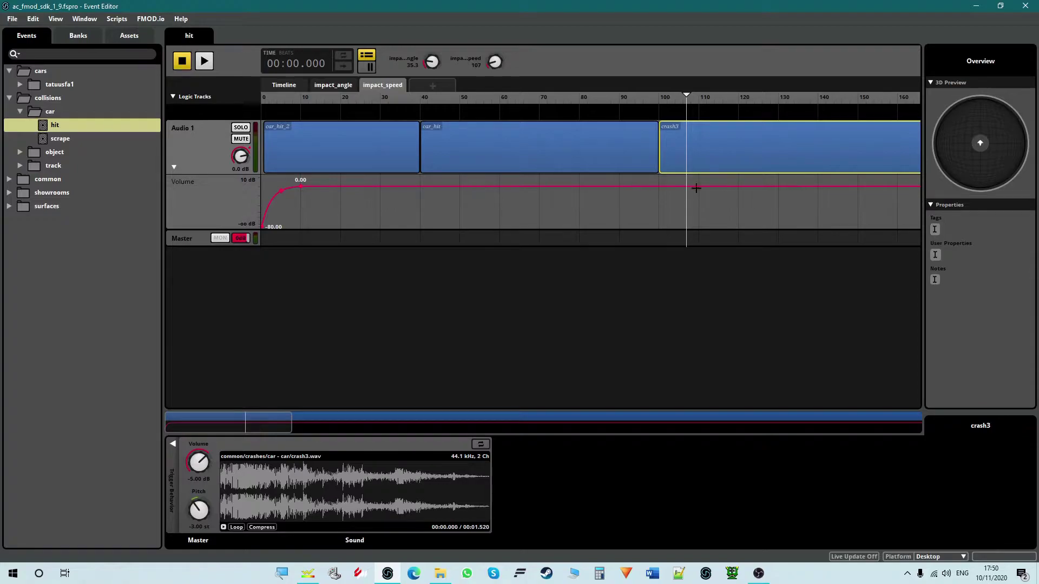
# Sweep impact_speed from about 4 up to about 107, inspecting car_hit_2 and auditioning car_hit along the way
pyautogui.moveTo(276, 98)
pyautogui.mouseDown()
pyautogui.moveTo(265, 101)
pyautogui.moveTo(281, 104)
pyautogui.mouseUp()
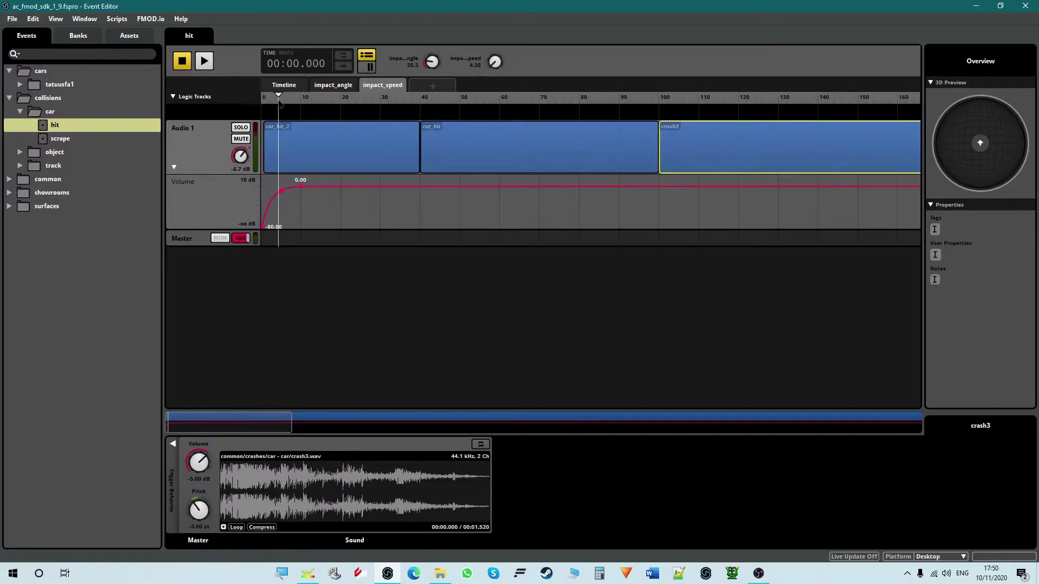
pyautogui.click(297, 165)
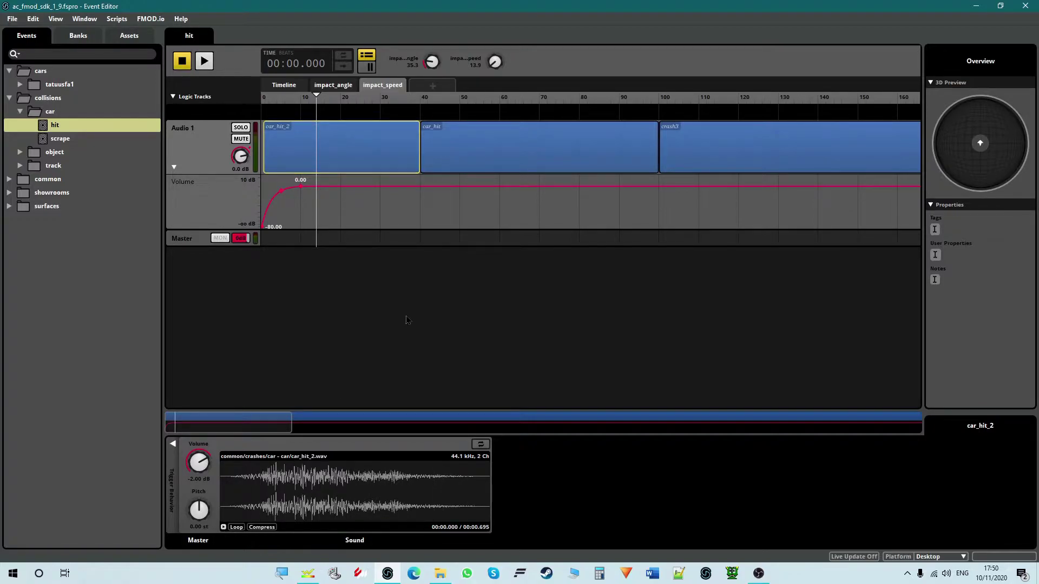
pyautogui.click(498, 171)
pyautogui.click(223, 528)
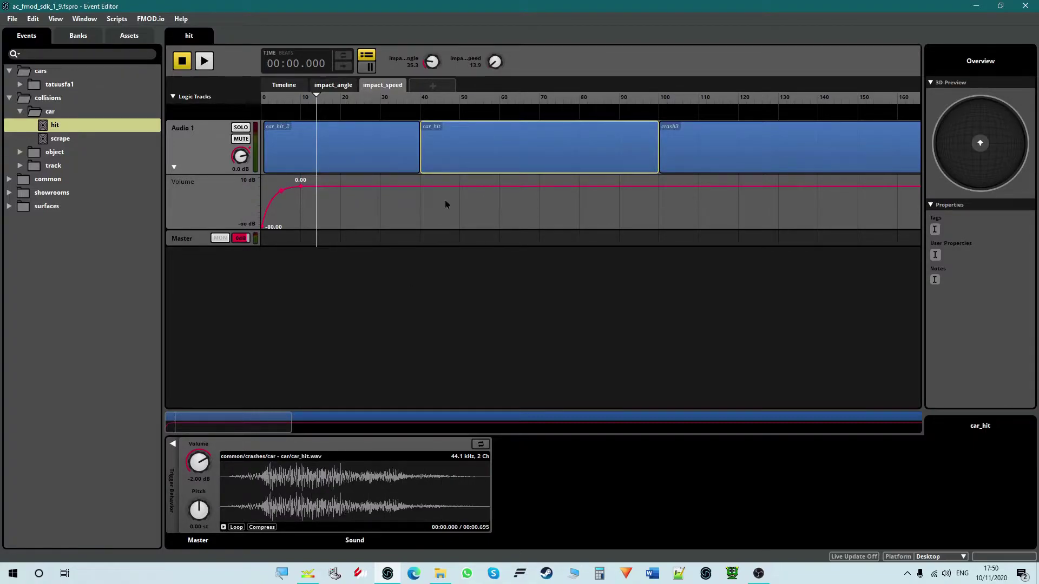
pyautogui.click(467, 99)
pyautogui.click(442, 103)
pyautogui.moveTo(443, 102); pyautogui.dragTo(690, 124)
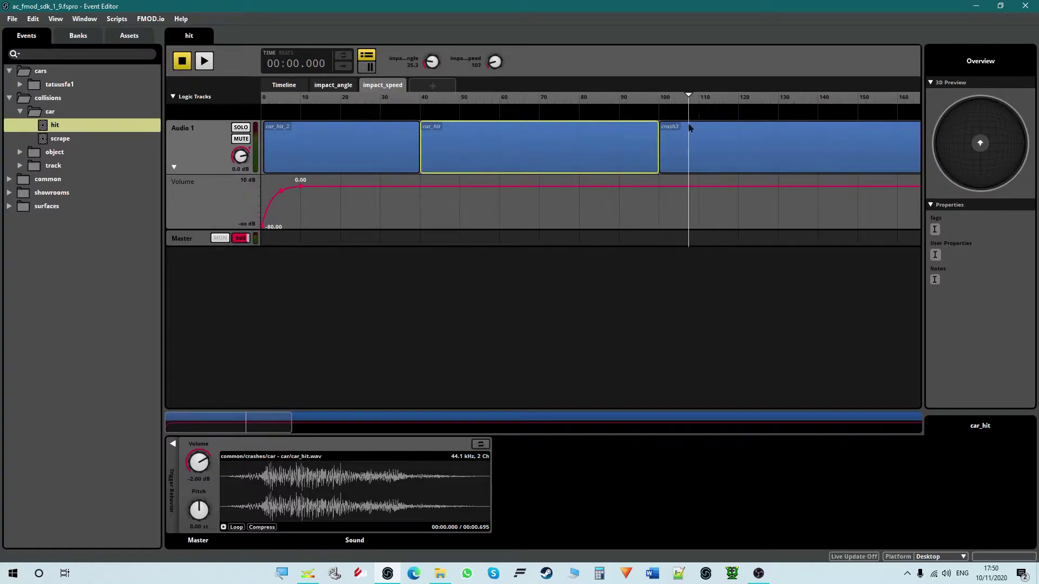
# Move impact_speed to about 109 and compare the properties of the car_hit_2, car_hit and crash3 sounds in turn
pyautogui.click(784, 160)
pyautogui.click(621, 161)
pyautogui.click(770, 128)
pyautogui.moveTo(690, 108)
pyautogui.mouseDown()
pyautogui.moveTo(658, 107)
pyautogui.moveTo(695, 111)
pyautogui.mouseUp()
pyautogui.click(628, 166)
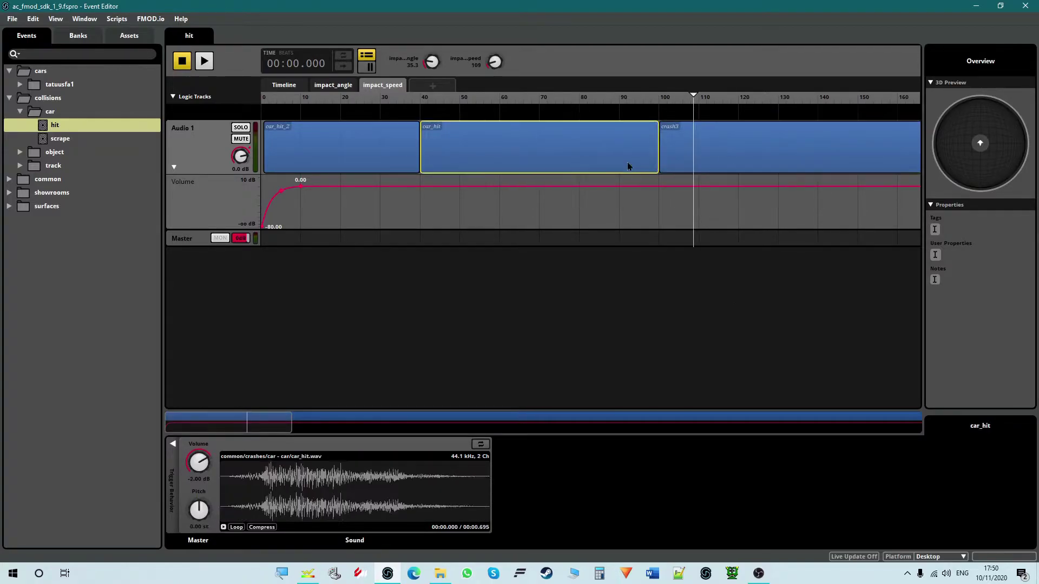
pyautogui.click(393, 166)
pyautogui.click(536, 160)
pyautogui.click(726, 164)
pyautogui.click(566, 169)
pyautogui.click(416, 156)
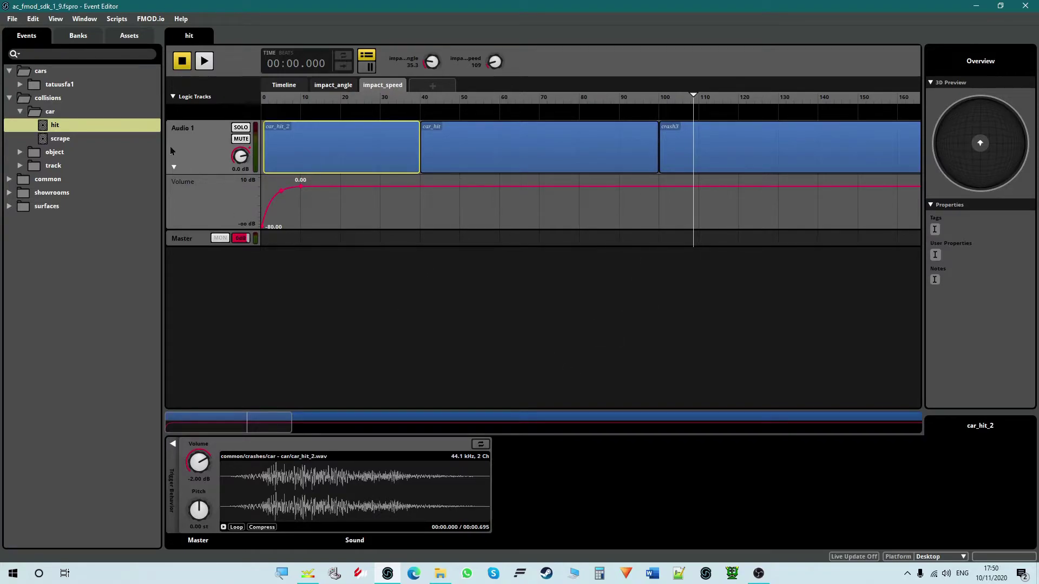
# Open the kerb event from the surfaces folder and audition its kerb_short sound
pyautogui.click(19, 113)
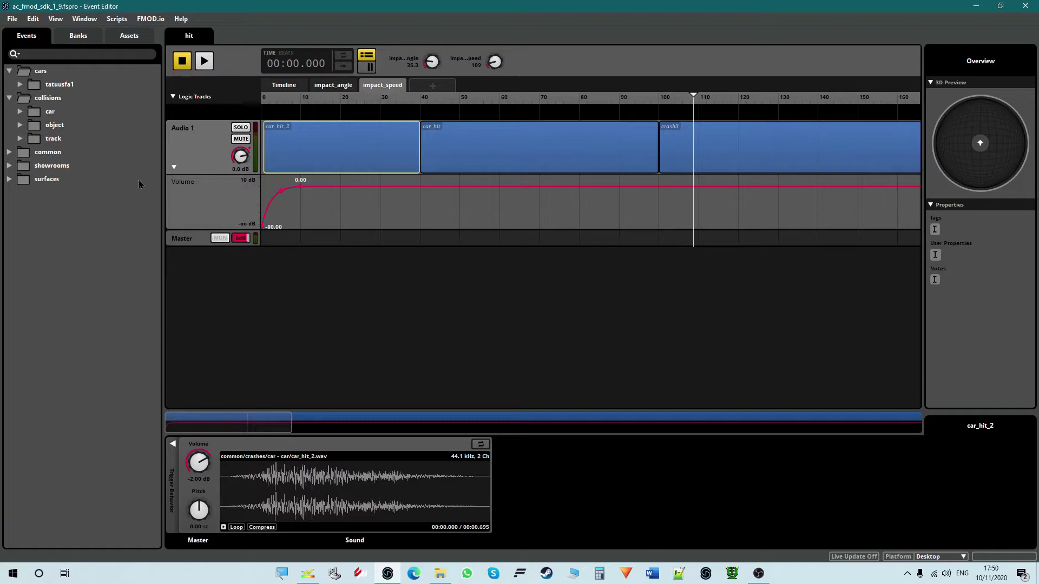
pyautogui.click(10, 100)
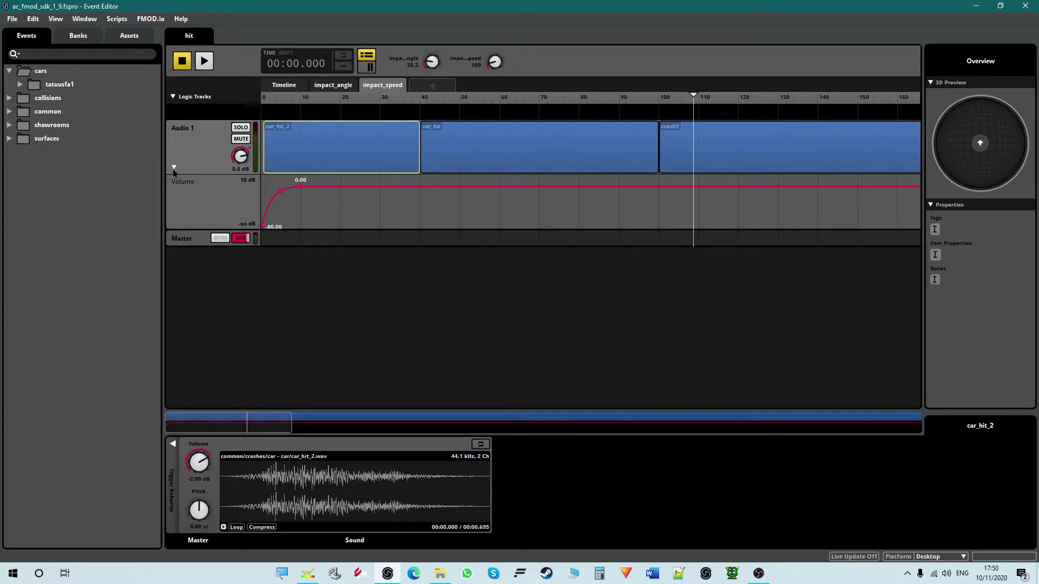
pyautogui.click(11, 140)
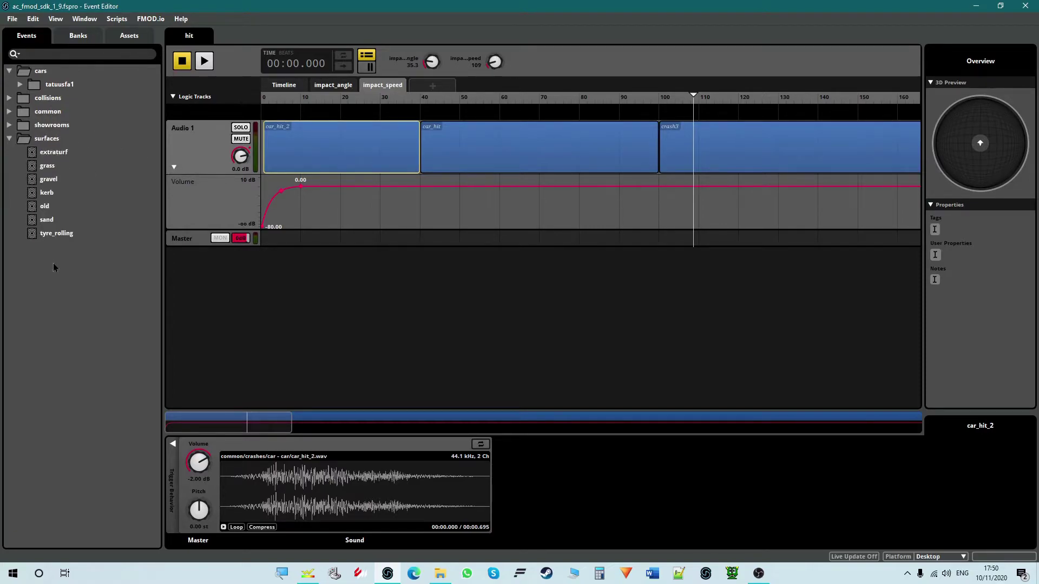
pyautogui.click(46, 194)
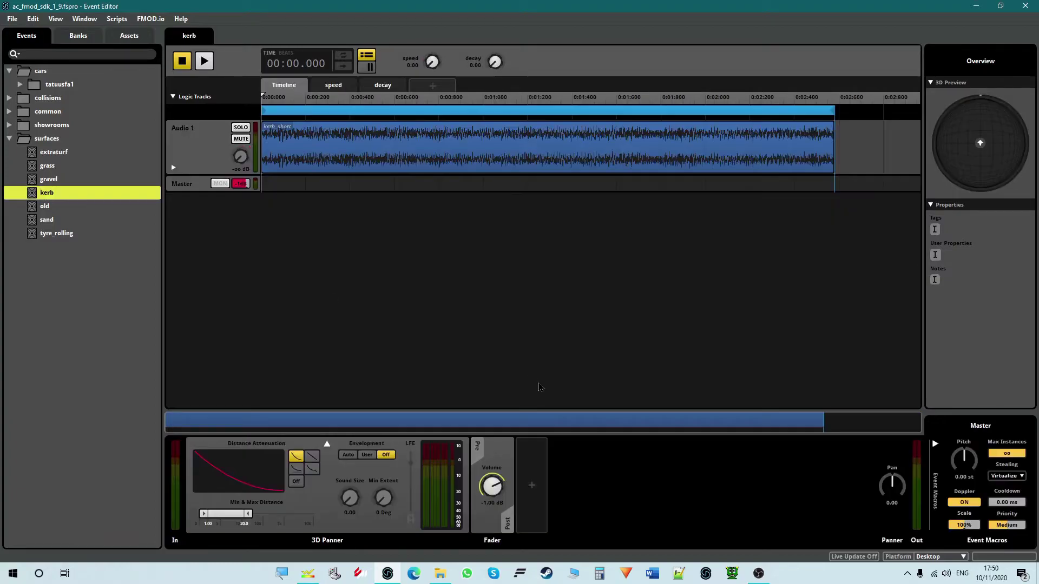
pyautogui.click(407, 147)
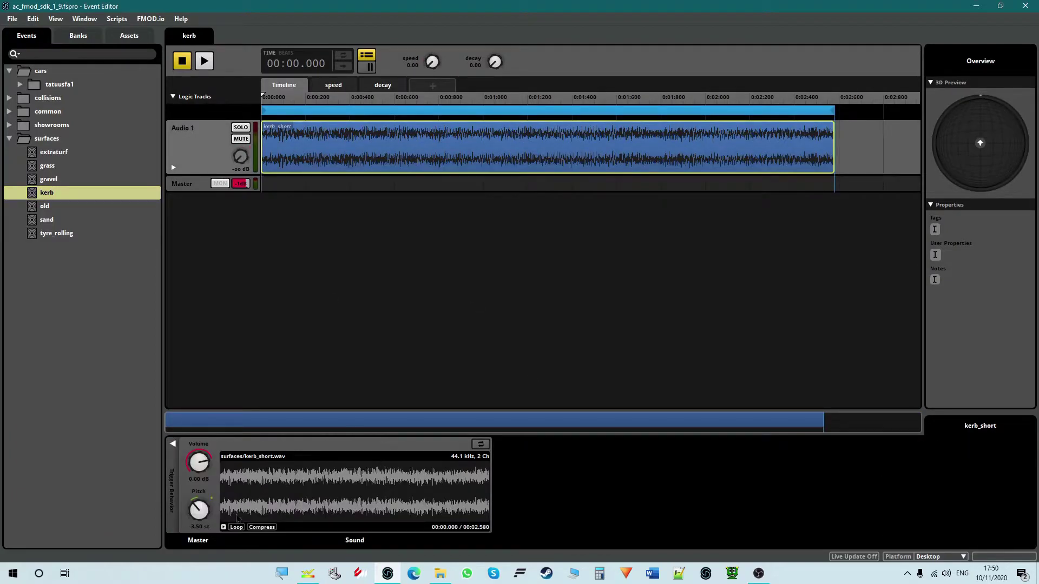
pyautogui.click(224, 528)
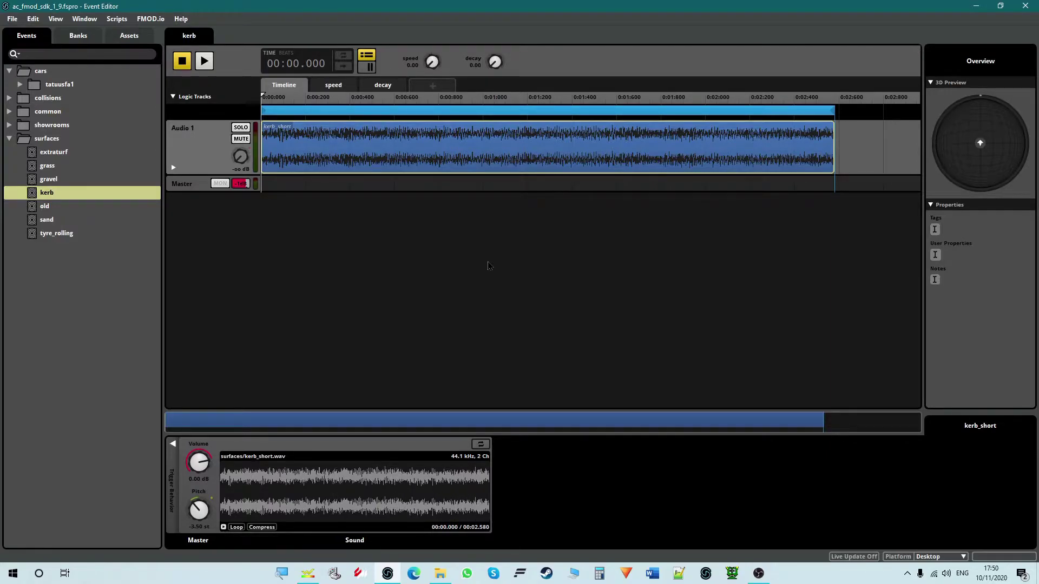
# Inspect the trigger behavior settings of kerb_short, and expand the volume and pitch automation of Audio 1
pyautogui.click(173, 444)
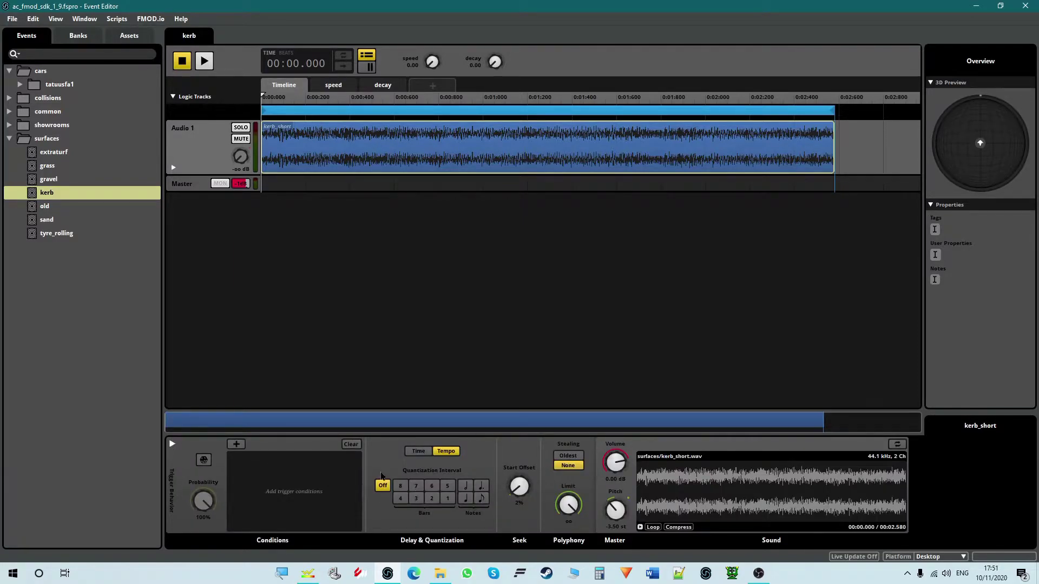
pyautogui.click(173, 445)
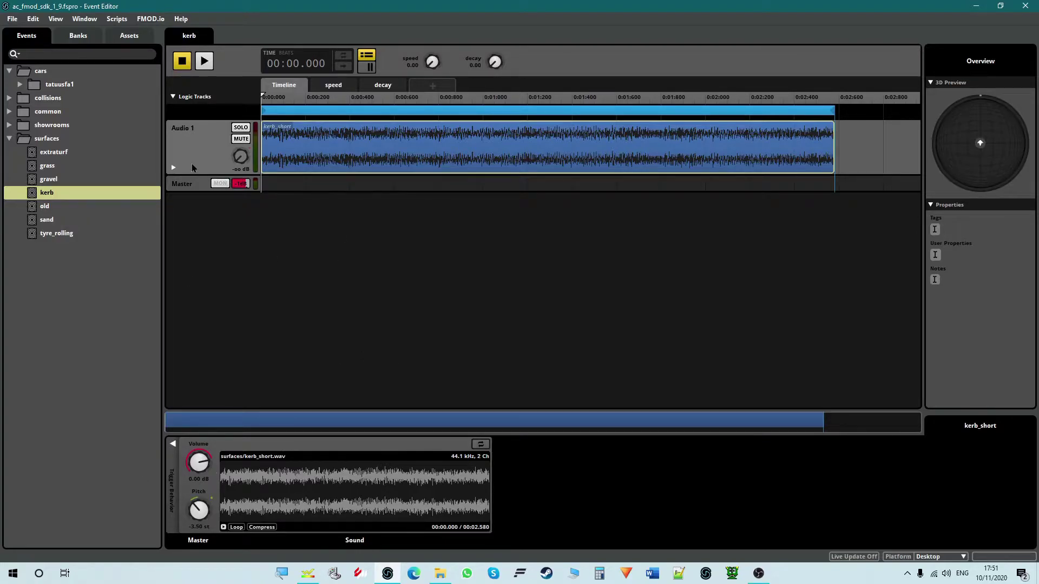
pyautogui.click(174, 168)
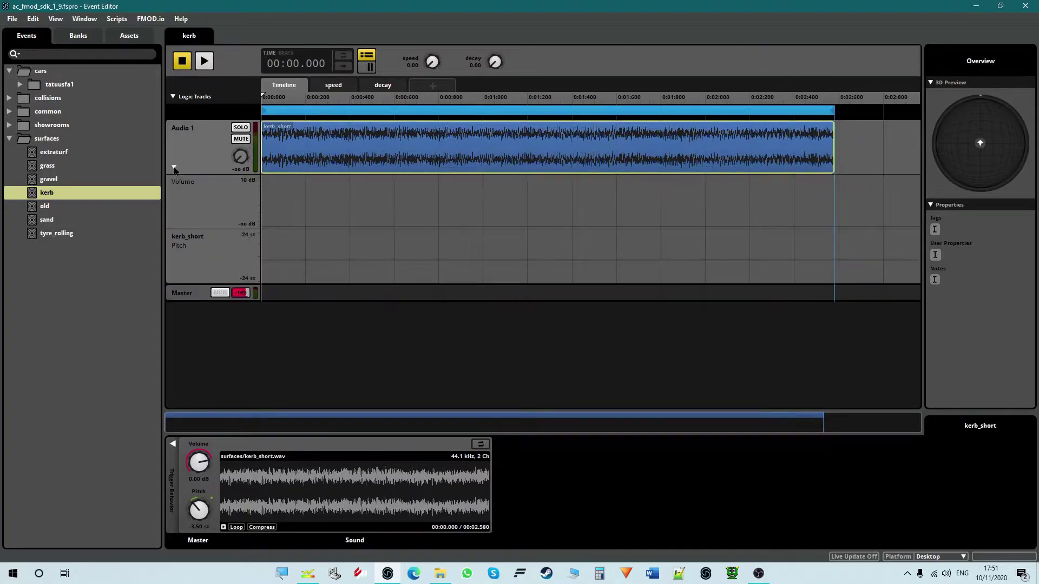
pyautogui.click(215, 203)
pyautogui.click(215, 246)
pyautogui.click(218, 251)
pyautogui.click(218, 203)
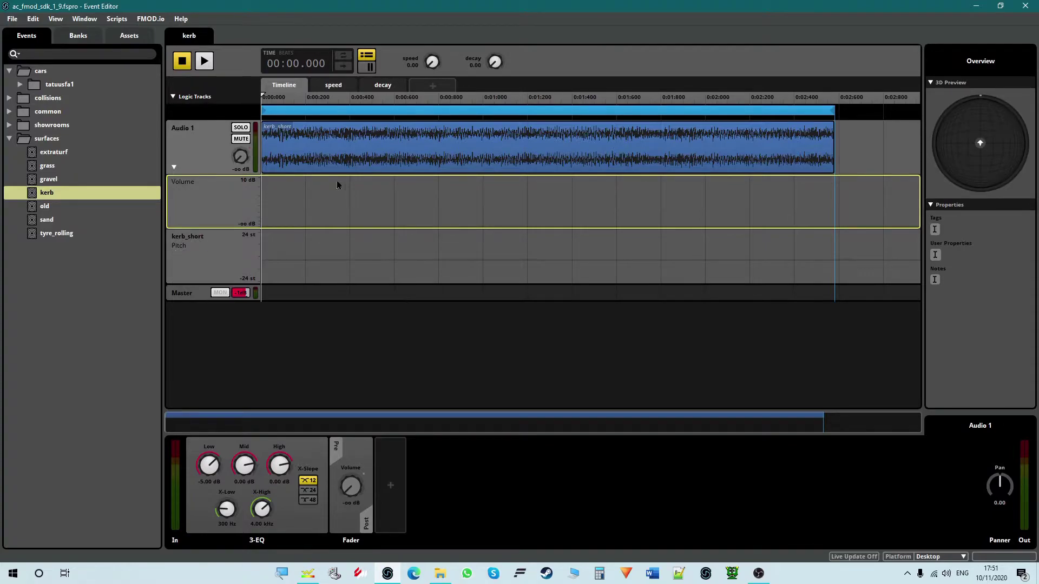
# Select the loop region above kerb_short and play the kerb event's timeline as a loop
pyautogui.moveTo(282, 103); pyautogui.dragTo(227, 95)
pyautogui.click(831, 108)
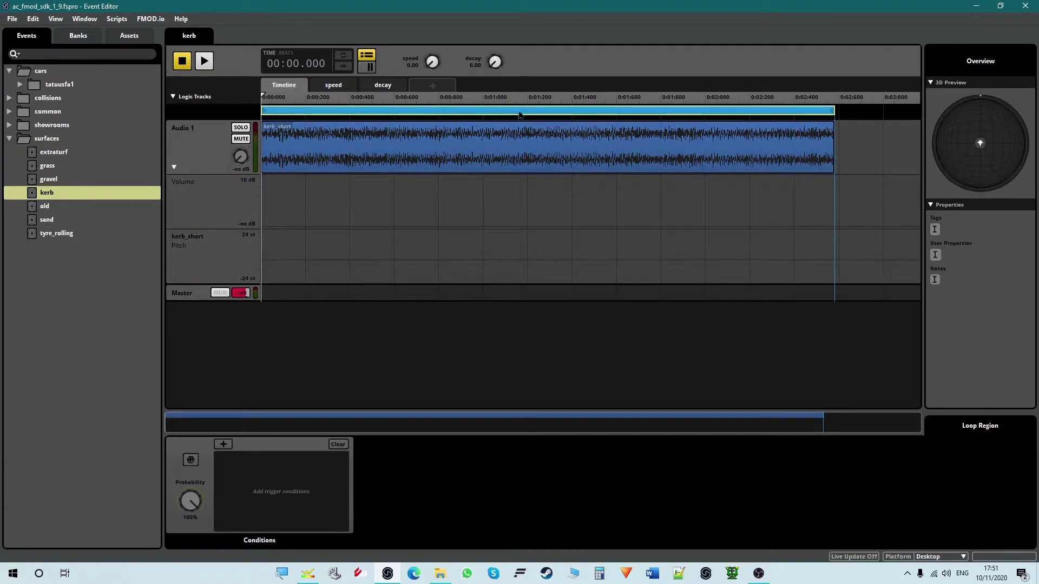
pyautogui.click(205, 63)
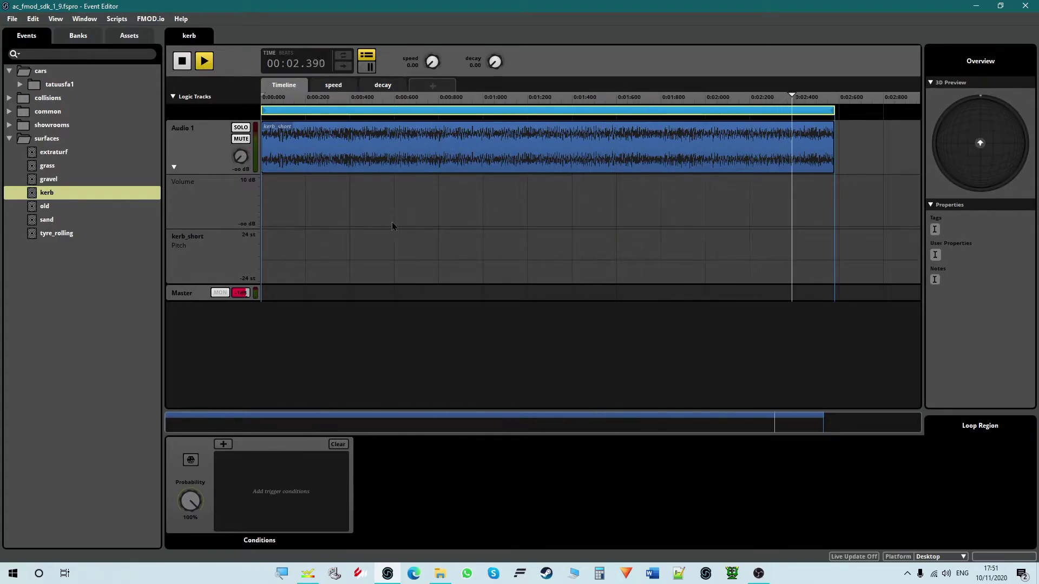
pyautogui.click(458, 169)
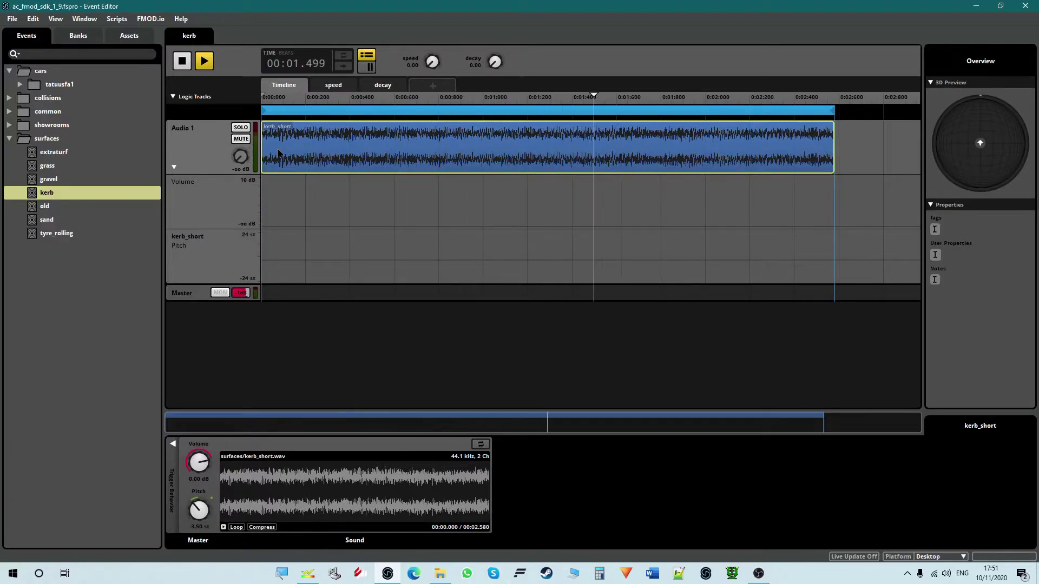
# Show the speed sheet and sweep the speed parameter between about 4 and 56 during playback, ending at about 33
pyautogui.click(344, 86)
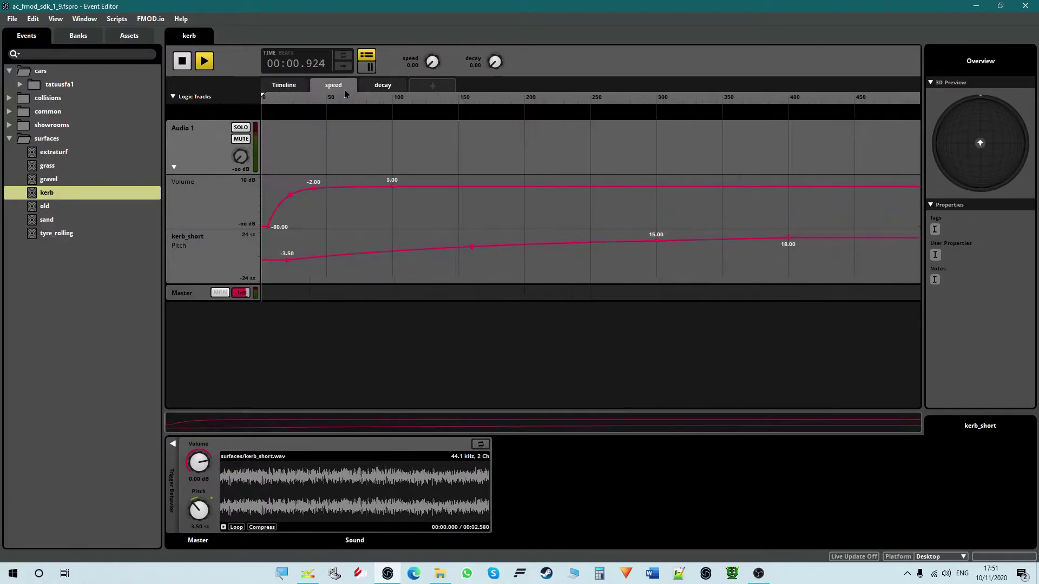
pyautogui.click(300, 108)
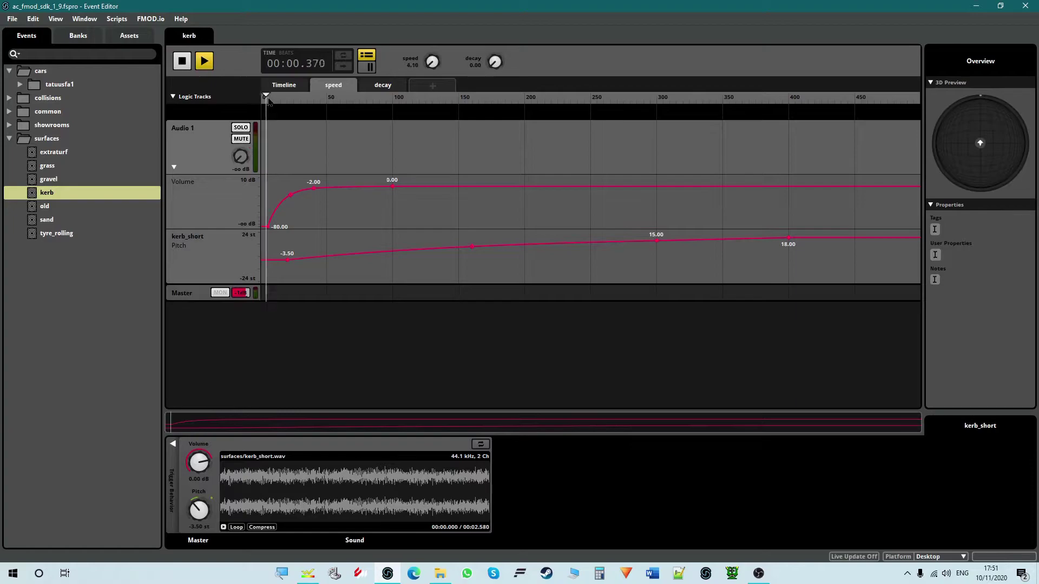
pyautogui.click(374, 110)
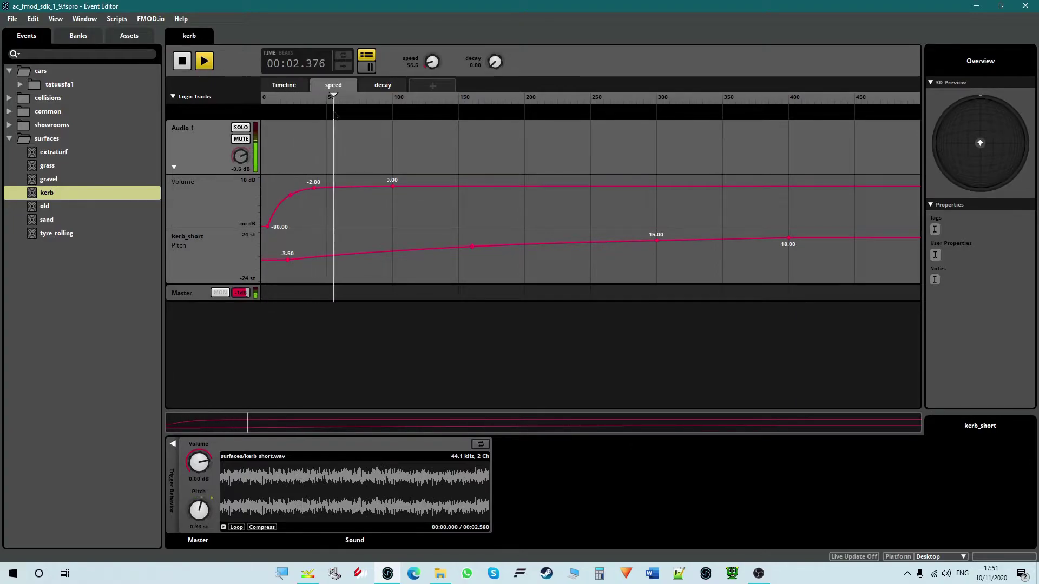
pyautogui.moveTo(373, 125); pyautogui.dragTo(308, 173)
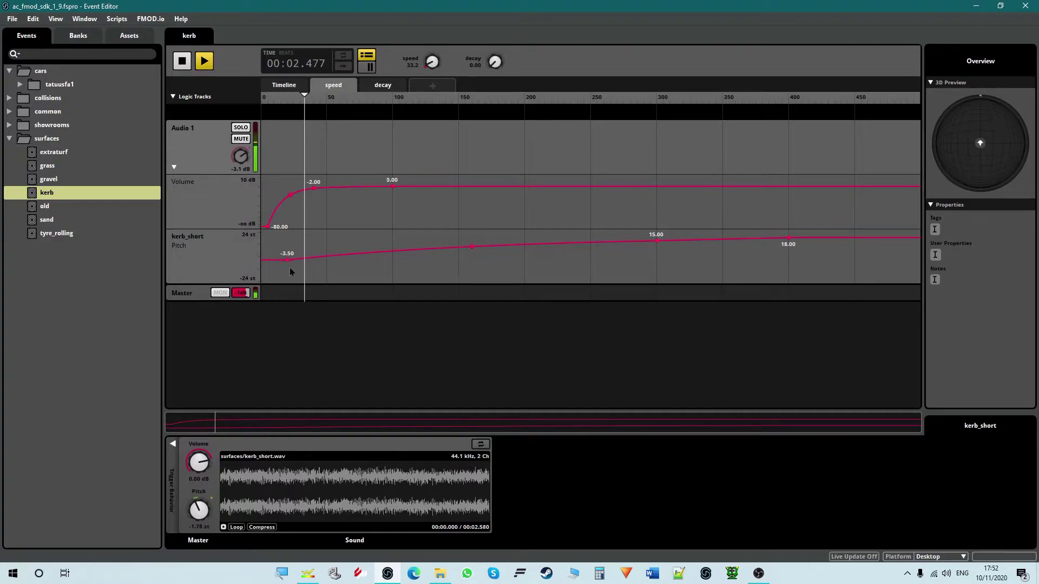
# Try lowering the first point of the kerb_short pitch curve to -14.22 st, and undo the change
pyautogui.moveTo(287, 263)
pyautogui.mouseDown()
pyautogui.moveTo(287, 236)
pyautogui.moveTo(286, 270)
pyautogui.mouseUp()
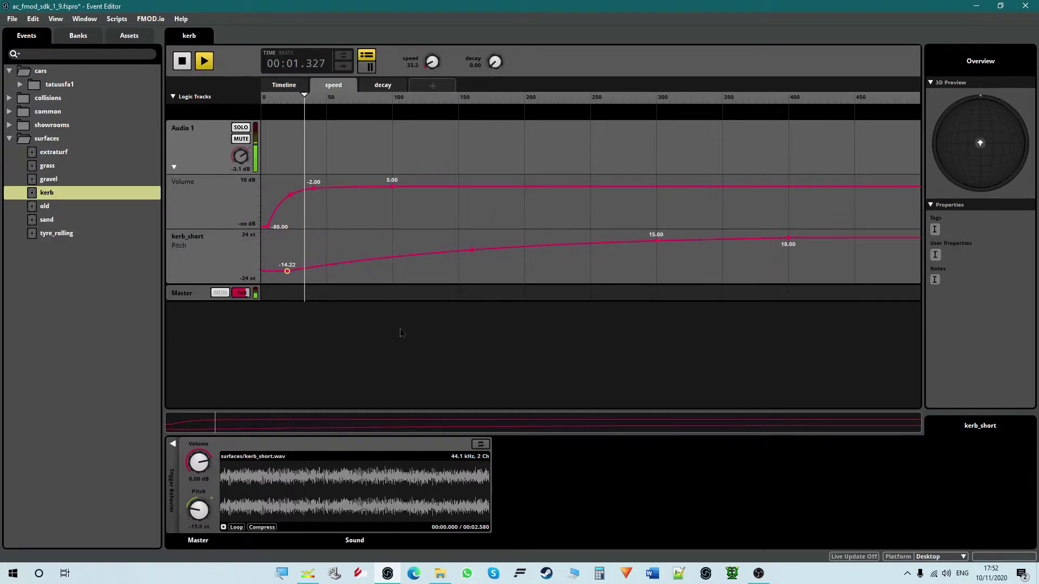
pyautogui.hotkey('ctrl', 'z')
# With speed at about 43, raise decay to 0.15, and lower speed to about 7 on the speed sheet
pyautogui.moveTo(313, 108); pyautogui.dragTo(319, 179)
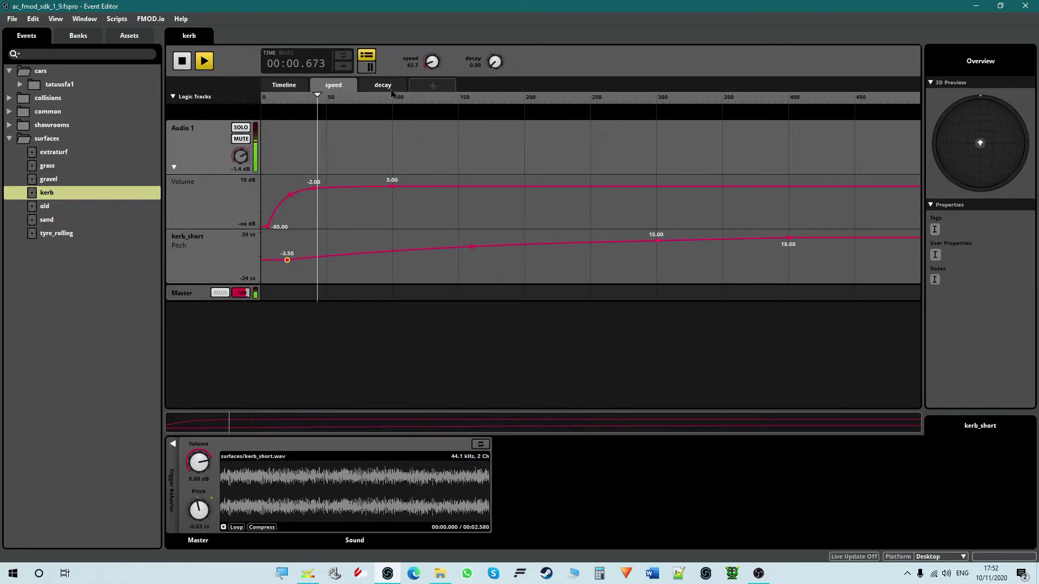
pyautogui.click(385, 87)
pyautogui.moveTo(268, 108); pyautogui.dragTo(358, 122)
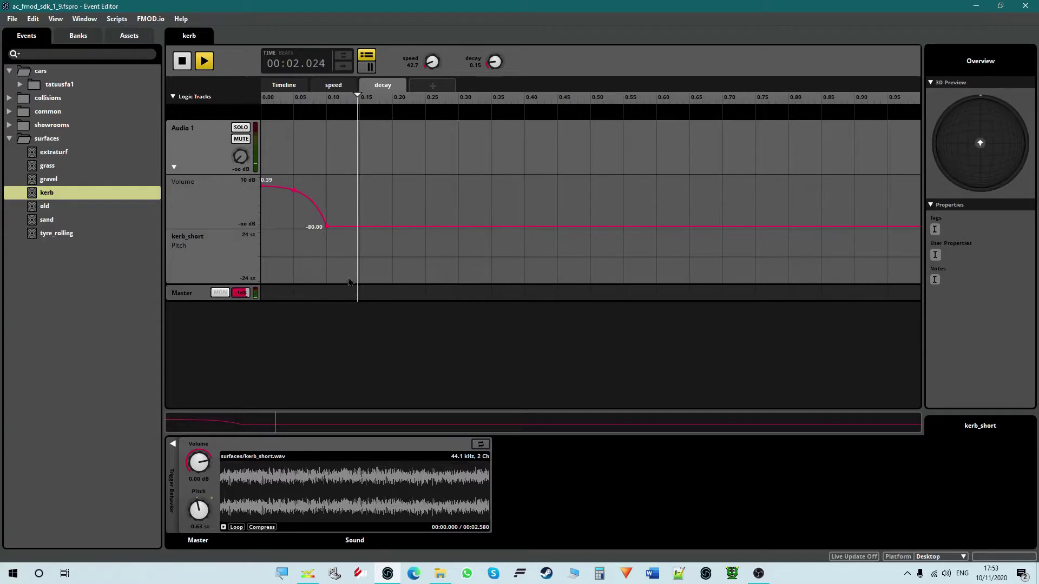
pyautogui.click(343, 87)
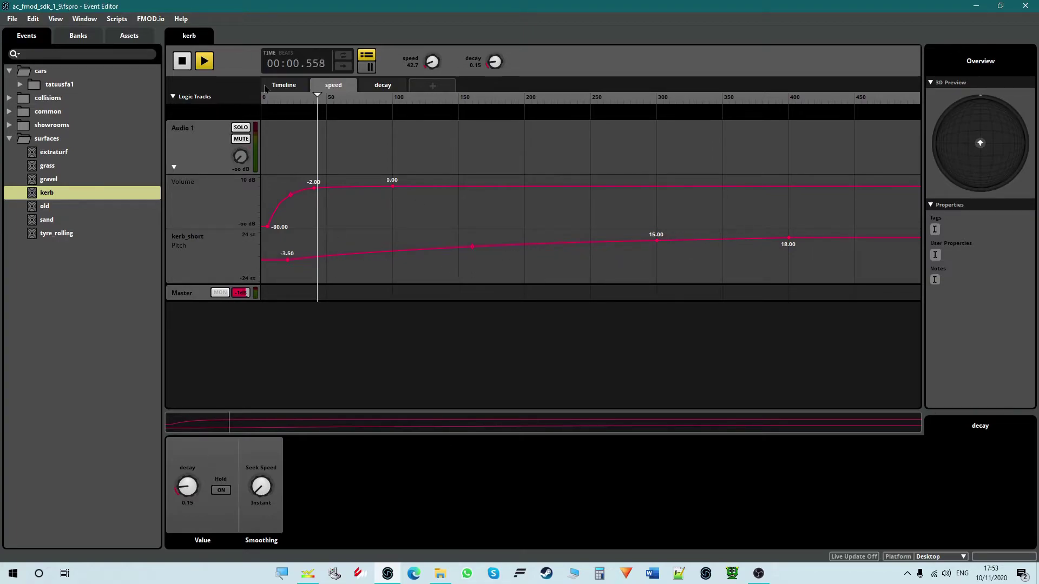
pyautogui.moveTo(292, 105); pyautogui.dragTo(262, 252)
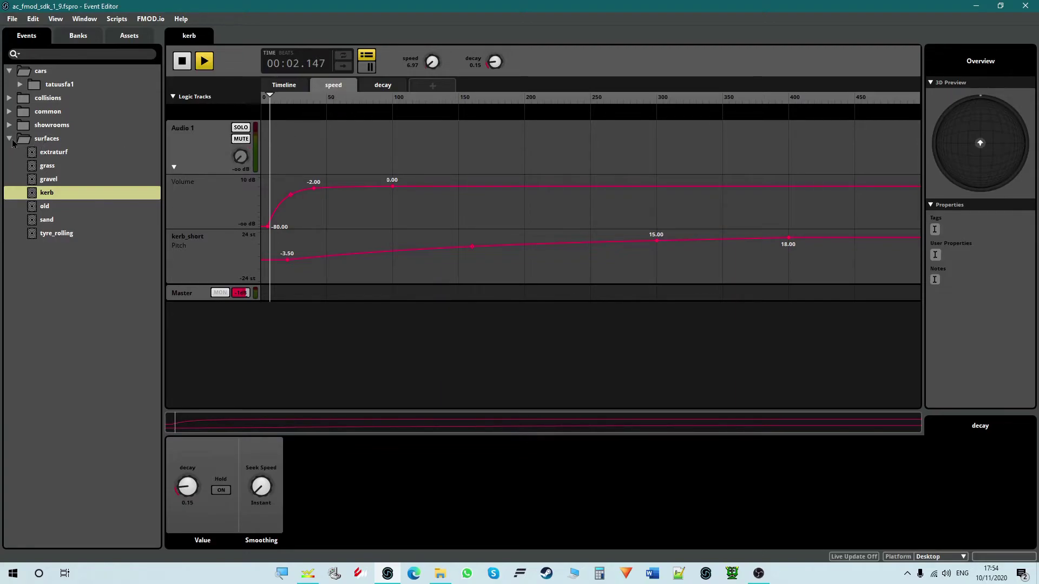
# Open the engine_ext event of tatuusfa1 and play it with rpms set to about 4460
pyautogui.click(10, 139)
pyautogui.click(20, 85)
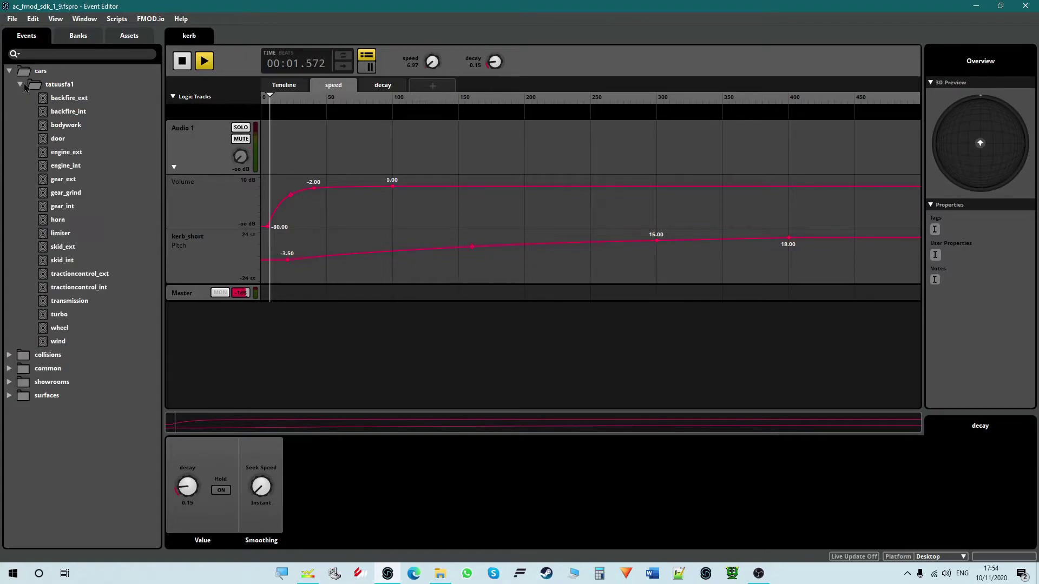
pyautogui.click(81, 152)
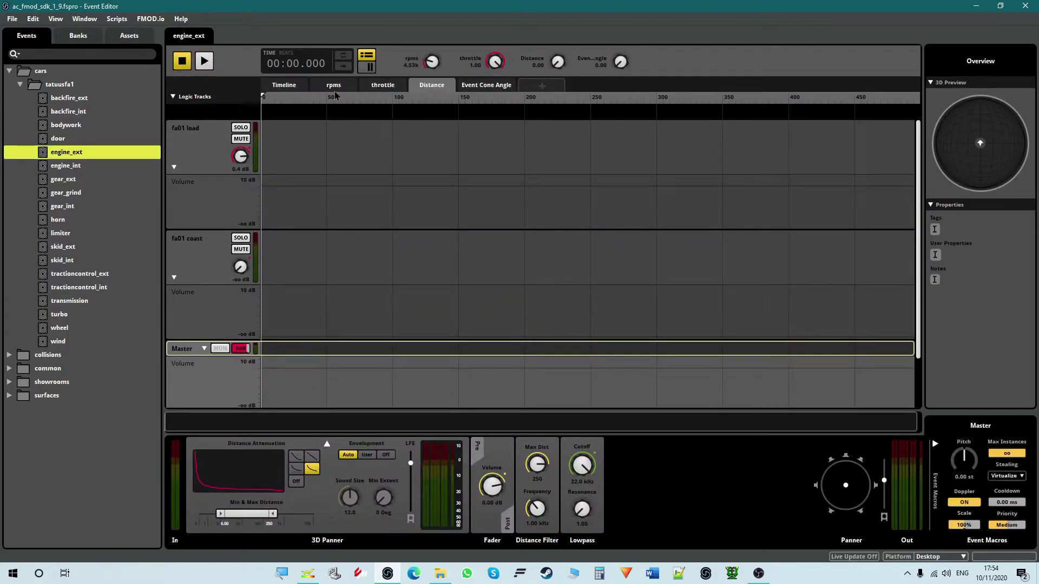
pyautogui.click(442, 86)
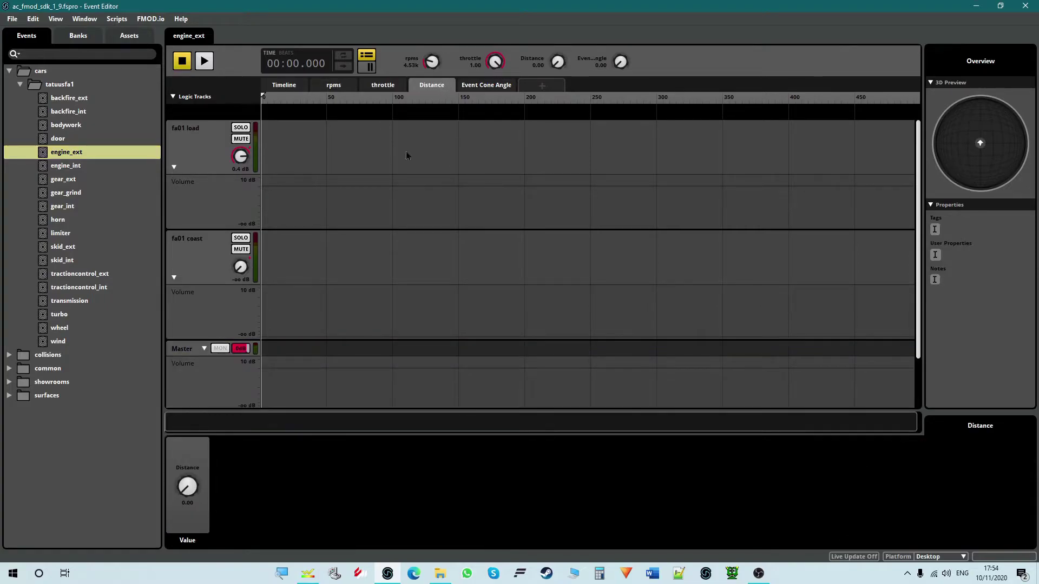
pyautogui.click(205, 62)
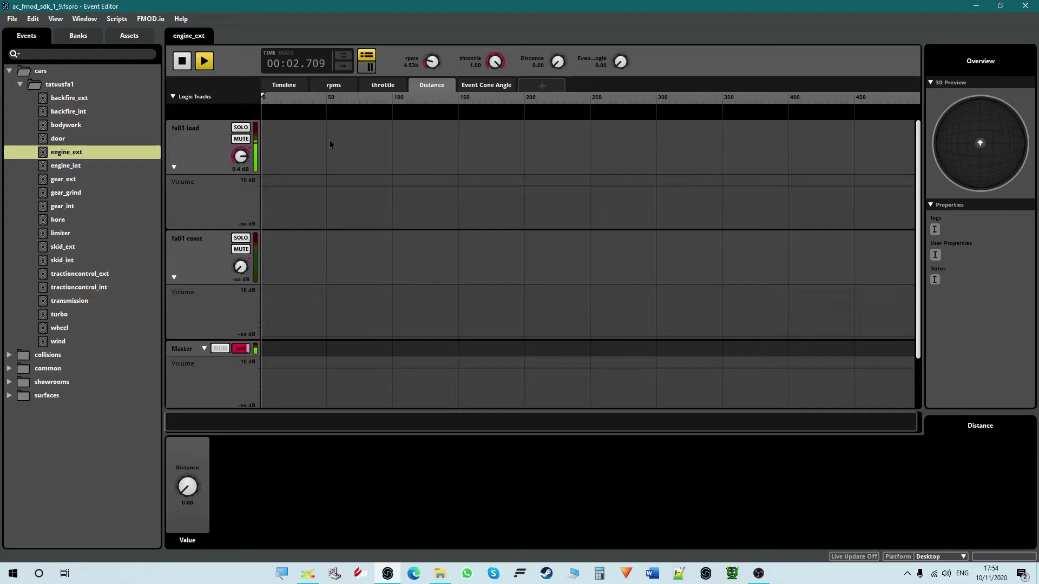
pyautogui.click(334, 86)
pyautogui.moveTo(431, 105); pyautogui.dragTo(440, 142)
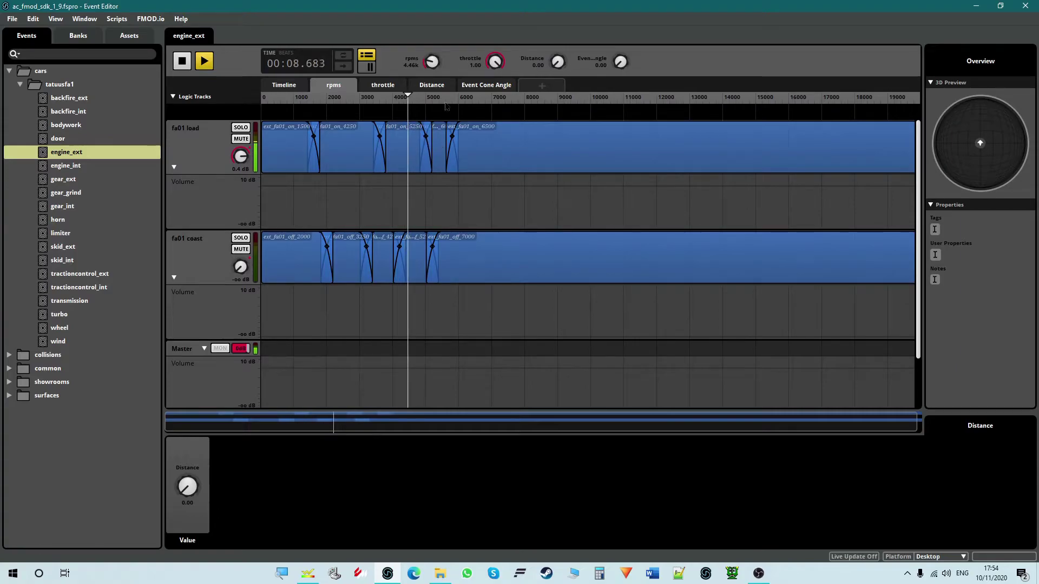
# Sweep the Distance parameter up and back to about 6.56 during playback, and stop the event on the rpms sheet
pyautogui.click(432, 87)
pyautogui.moveTo(265, 100); pyautogui.dragTo(402, 112)
pyautogui.moveTo(447, 114); pyautogui.dragTo(270, 101)
pyautogui.click(334, 85)
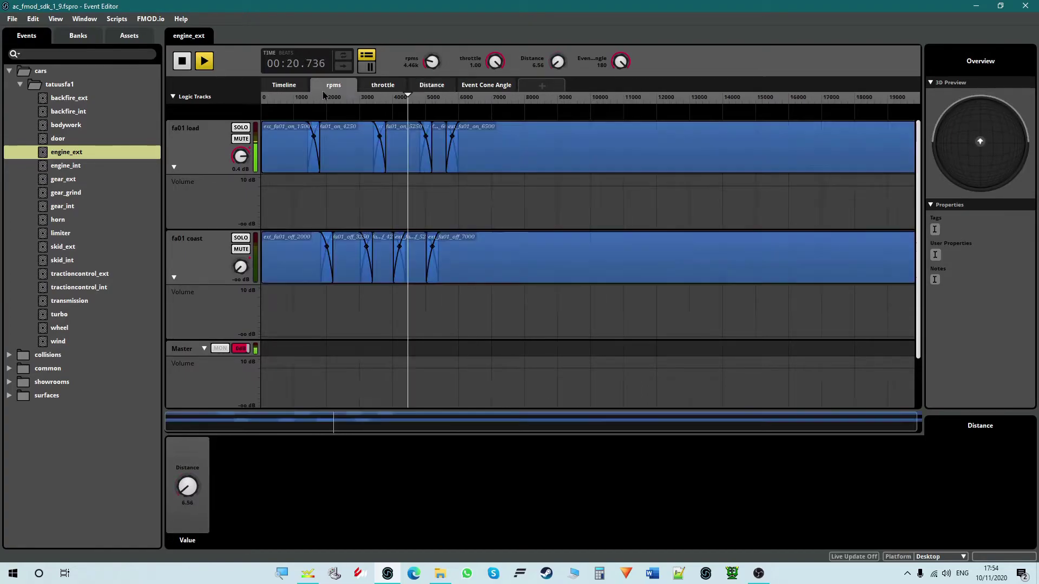
pyautogui.press('space')
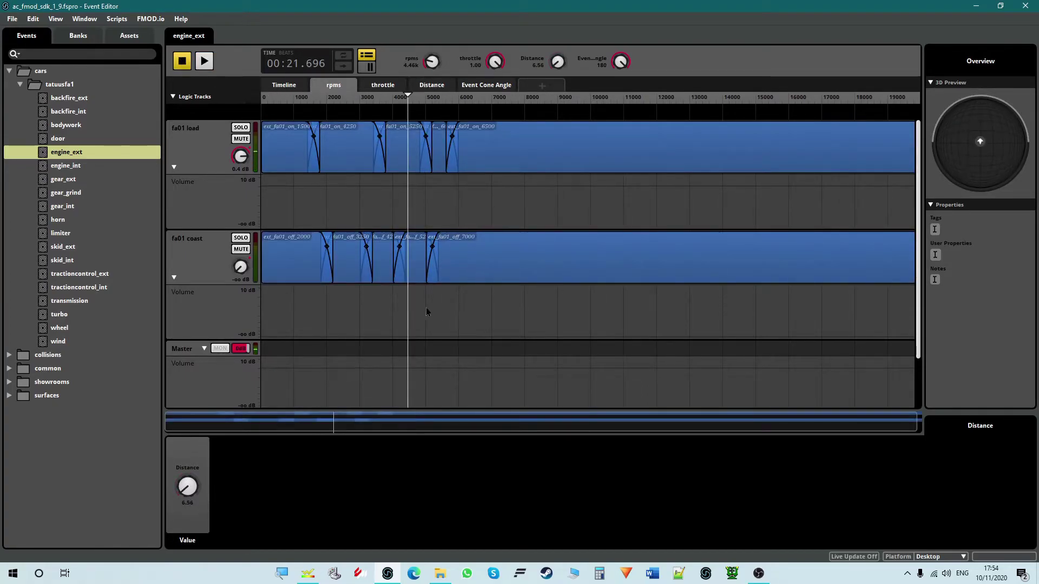
# Resume playing engine_ext and lower rpms to about 623
pyautogui.click(204, 60)
pyautogui.click(264, 102)
pyautogui.moveTo(264, 102); pyautogui.dragTo(282, 114)
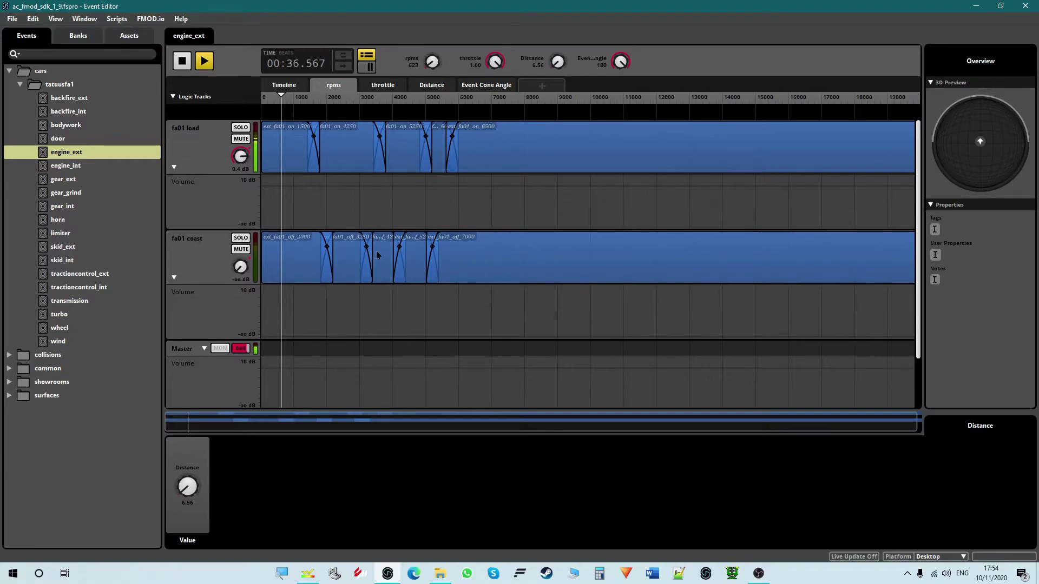
# Add a rising Master volume curve over rpms, from -36.03 dB near 900 to about 5.3 dB near 8150
pyautogui.scroll(-2, 199, 277)
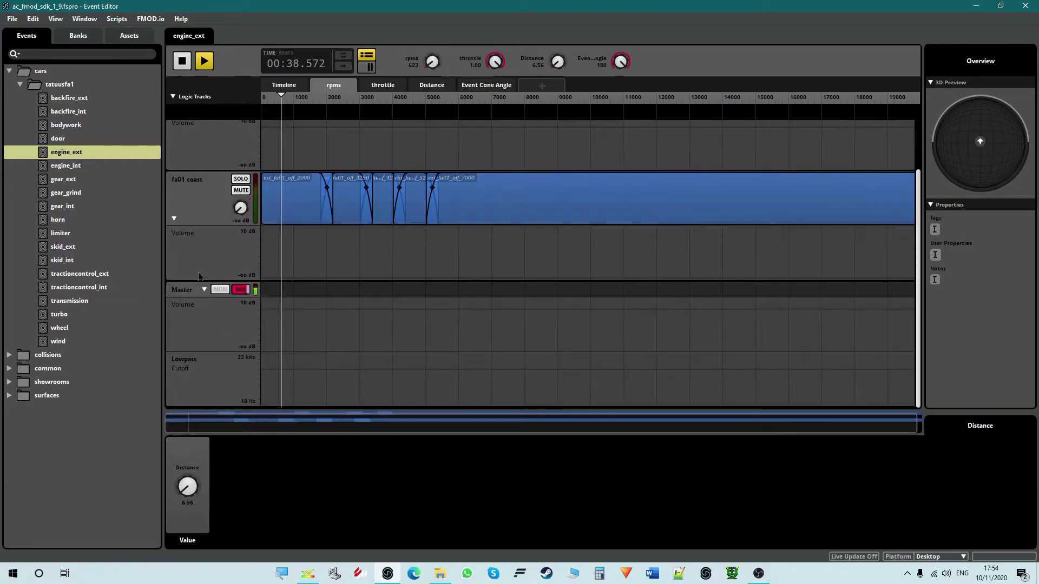
pyautogui.click(197, 366)
pyautogui.click(202, 339)
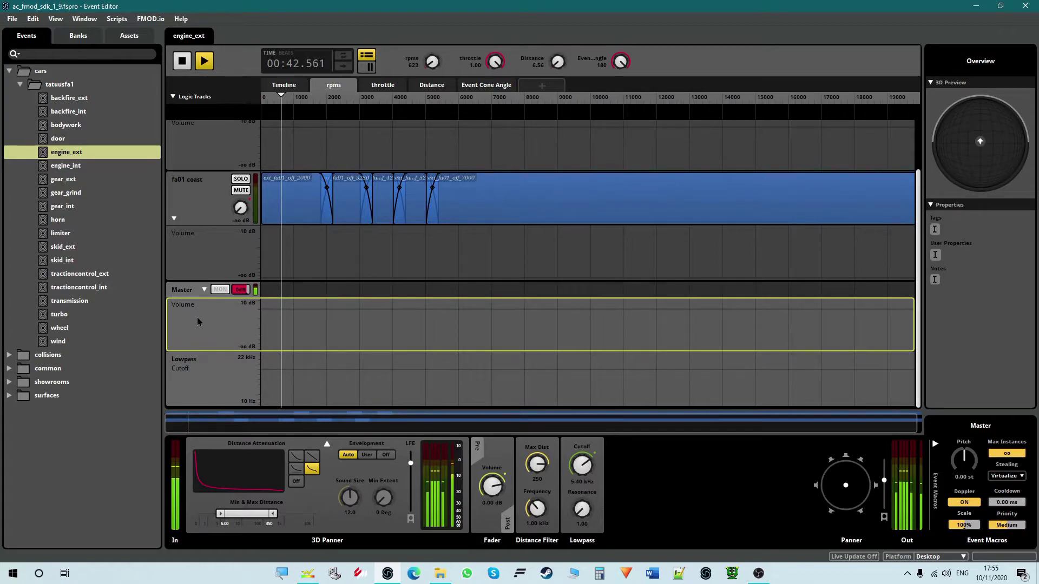
pyautogui.moveTo(300, 317); pyautogui.dragTo(290, 338)
pyautogui.moveTo(539, 337); pyautogui.dragTo(529, 304)
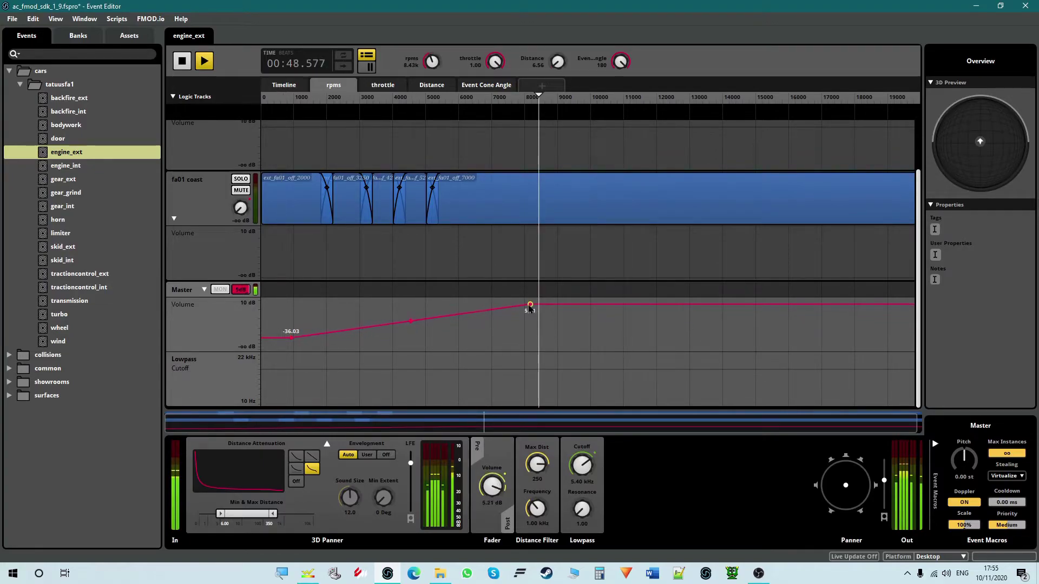
# Lower rpms to about 738 during playback and clear the Master volume curve over rpms
pyautogui.moveTo(538, 111); pyautogui.dragTo(308, 209)
pyautogui.rightClick(339, 328)
pyautogui.click(365, 341)
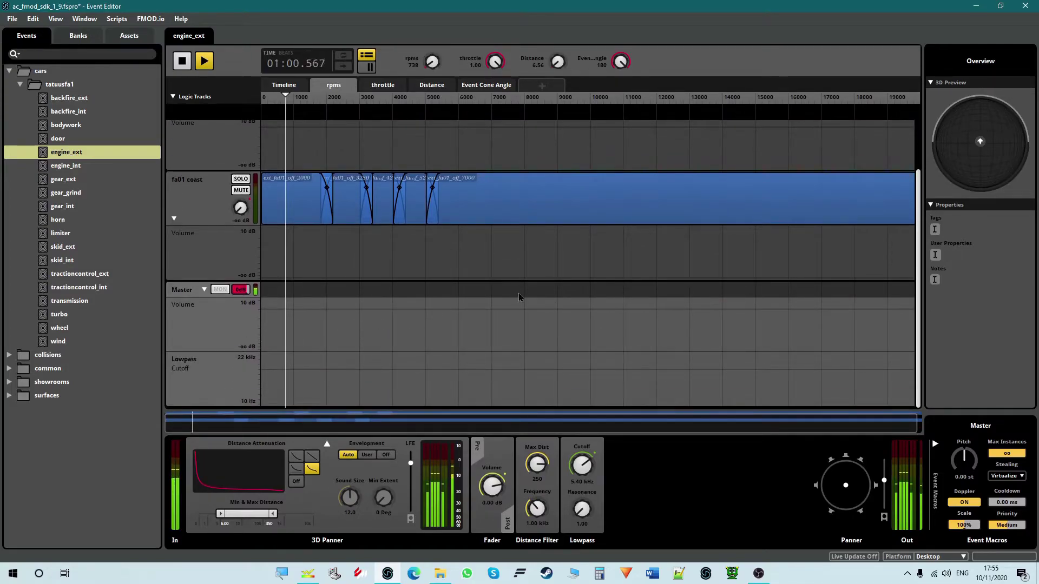
# Stop playback with rpms at 0, and show the Autopitch settings of the ext_fa01_on_5250 instrument on fa01 load
pyautogui.scroll(1, 456, 246)
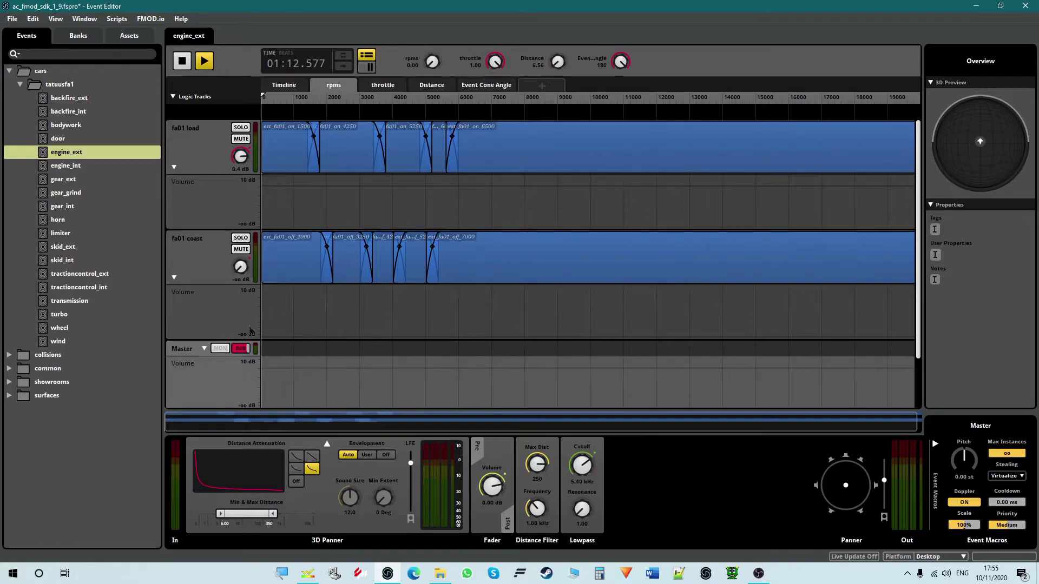
pyautogui.click(195, 317)
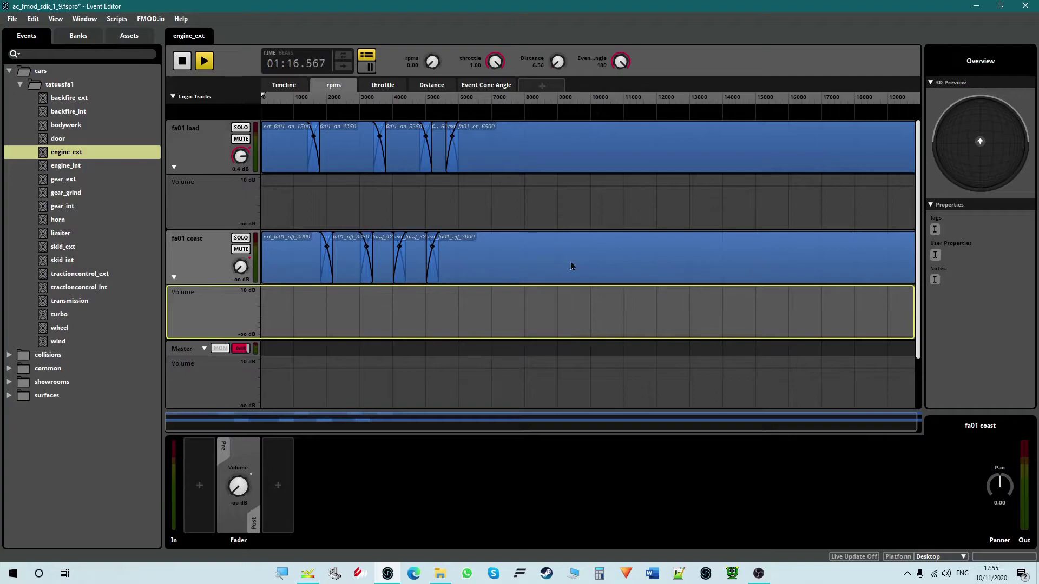
pyautogui.click(211, 62)
pyautogui.moveTo(270, 103); pyautogui.dragTo(263, 123)
pyautogui.press('space')
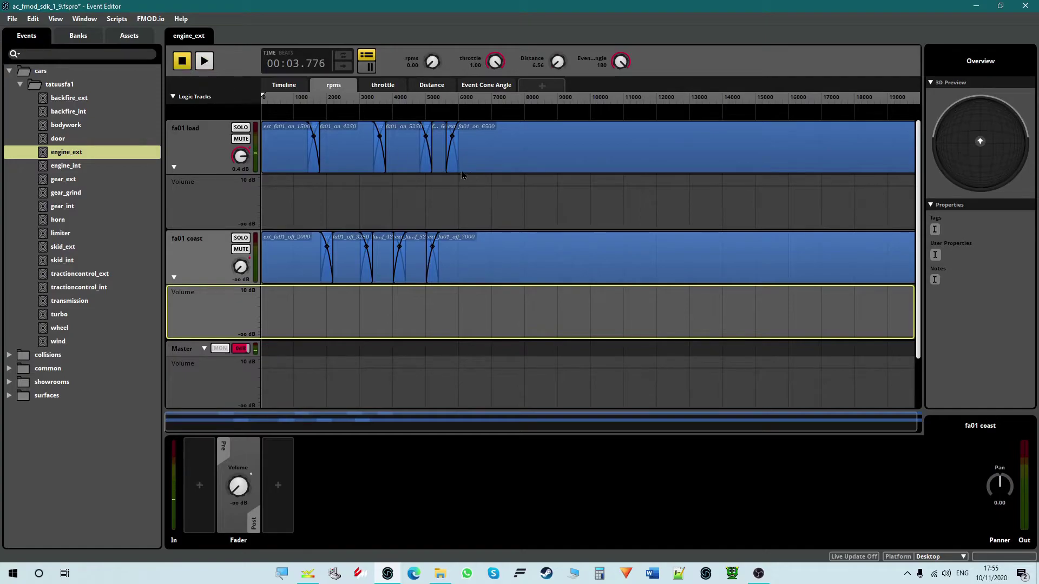
pyautogui.click(404, 147)
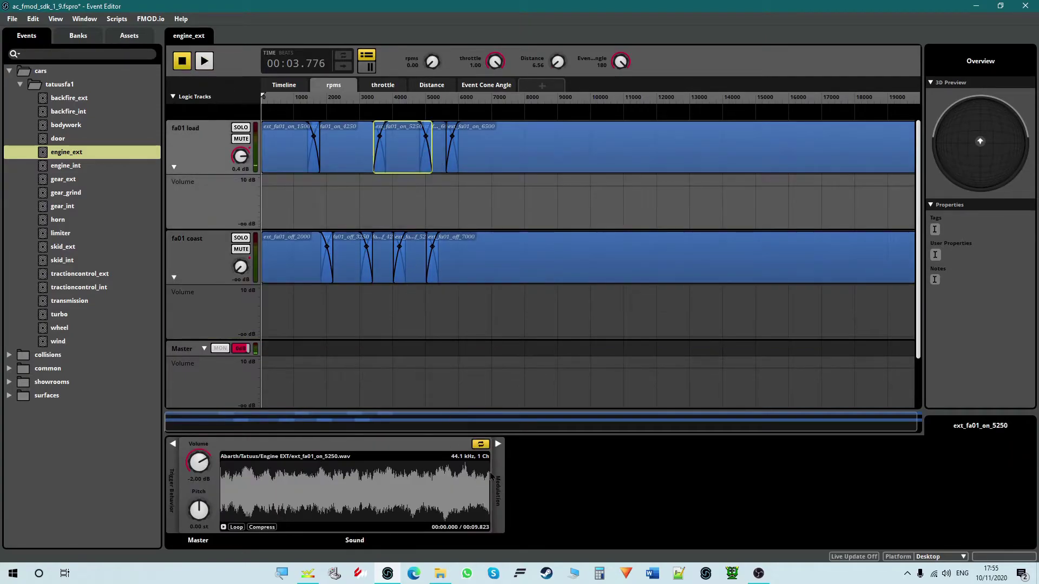
pyautogui.click(498, 445)
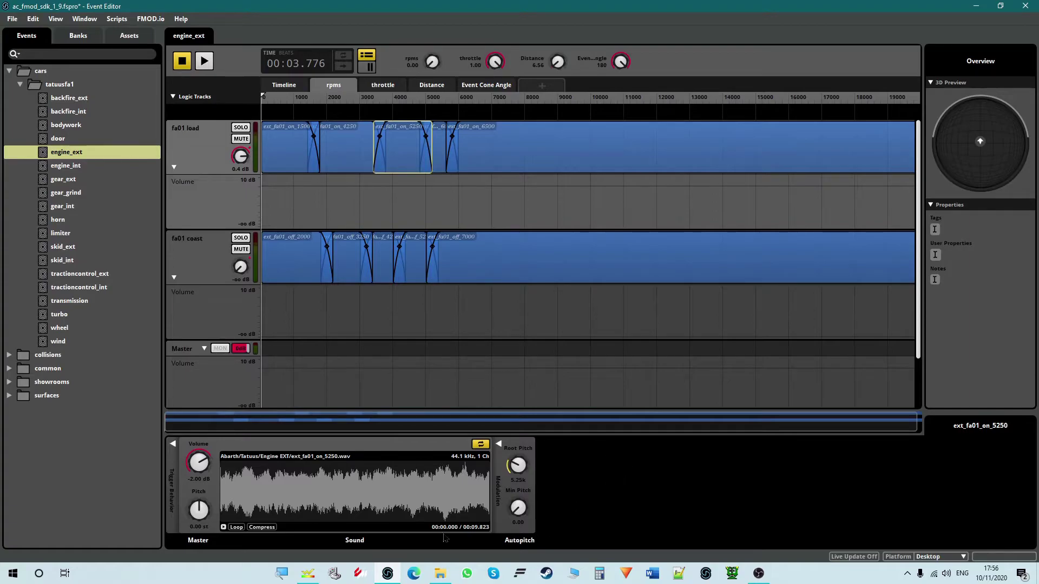
# Switch to File Explorer and open the Music folder in a new window
pyautogui.click(440, 575)
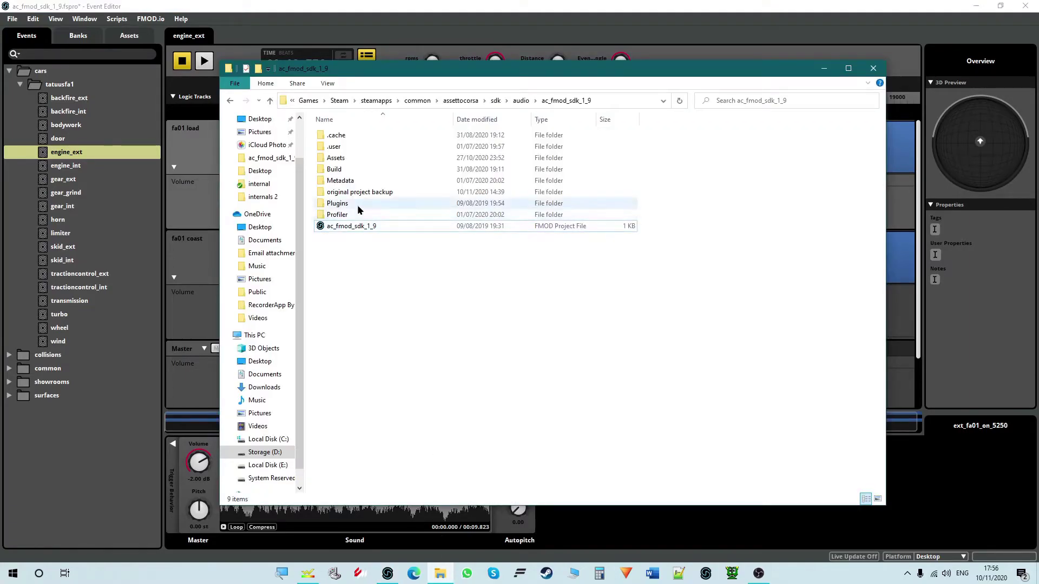
pyautogui.click(234, 83)
pyautogui.click(258, 102)
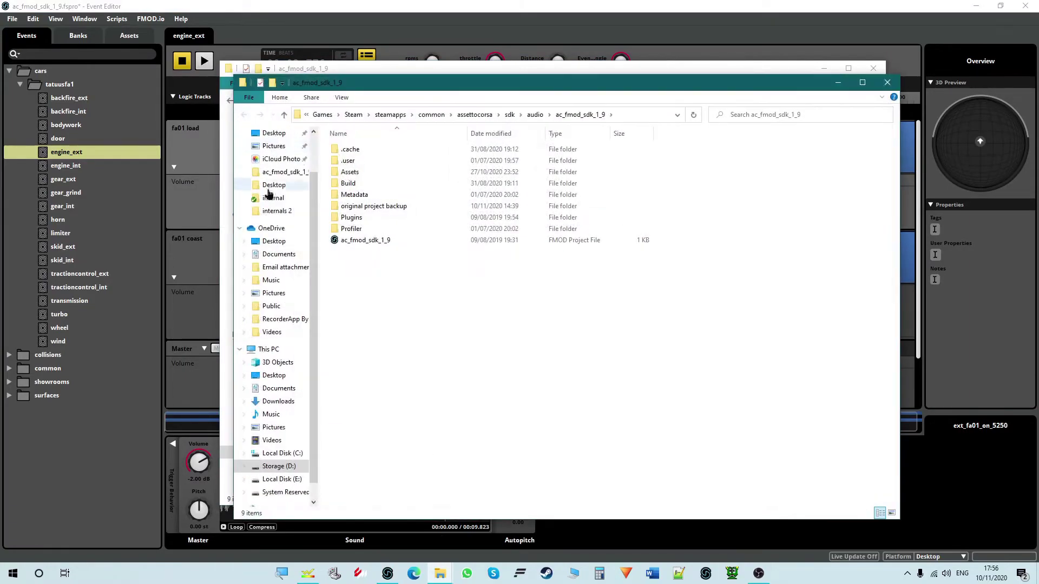
pyautogui.scroll(-1, 297, 386)
pyautogui.click(290, 389)
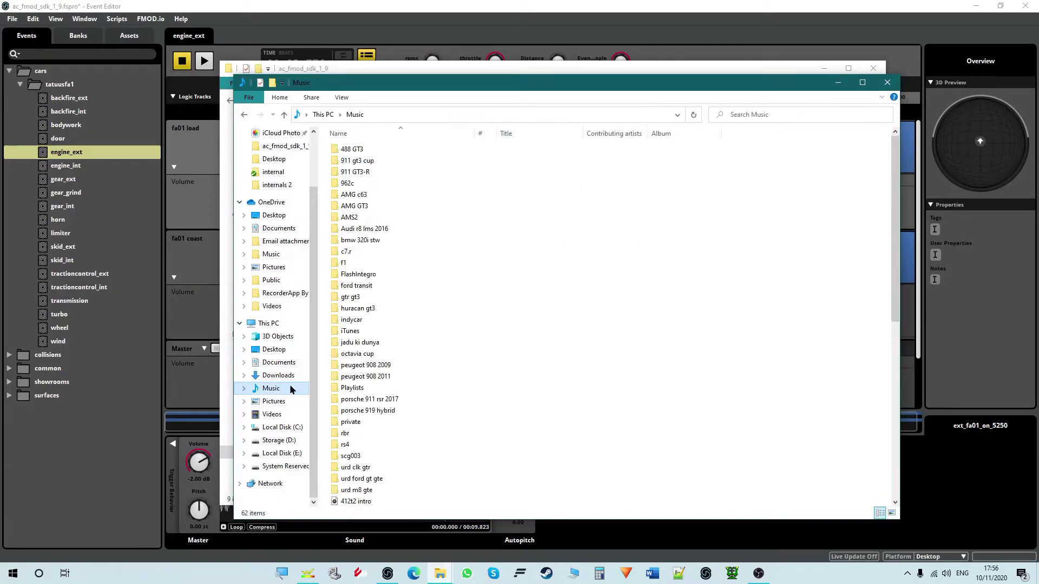
# Open the internal folder inside AMG c63 and widen the Name column to show the full file names
pyautogui.doubleClick(365, 253)
pyautogui.press('BackSpace')
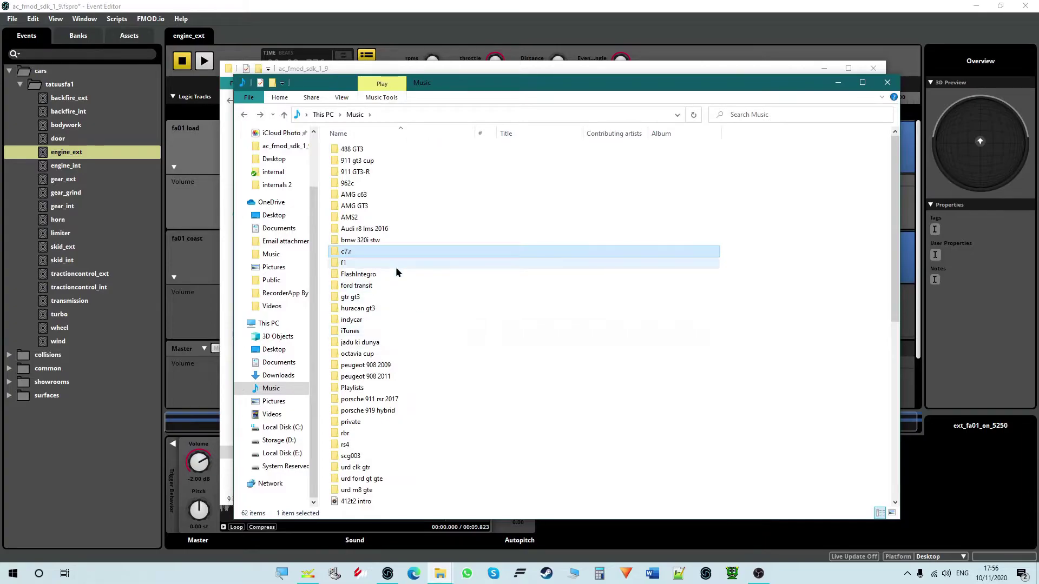
pyautogui.doubleClick(385, 194)
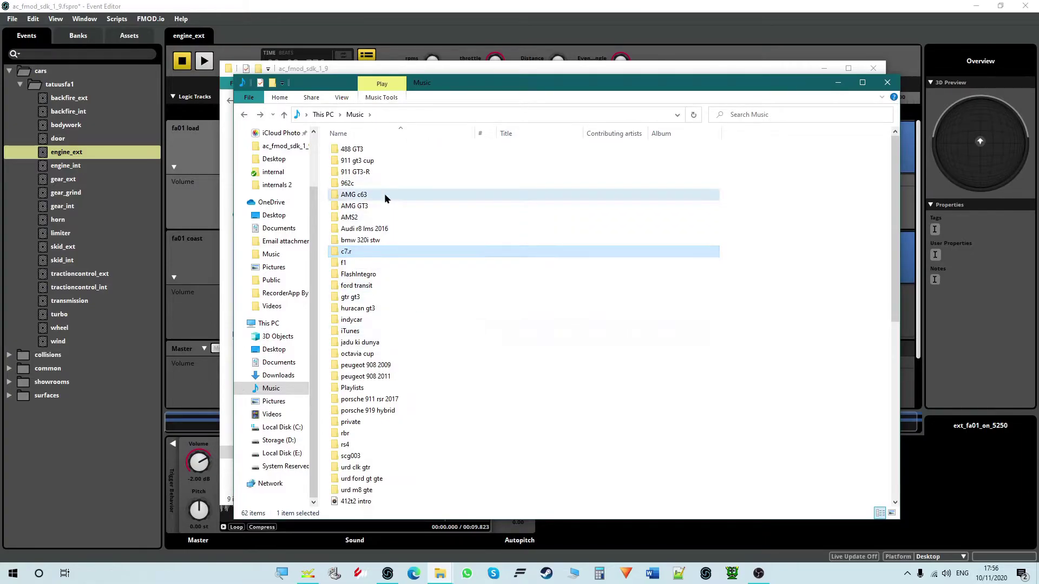
pyautogui.click(356, 162)
pyautogui.doubleClick(355, 162)
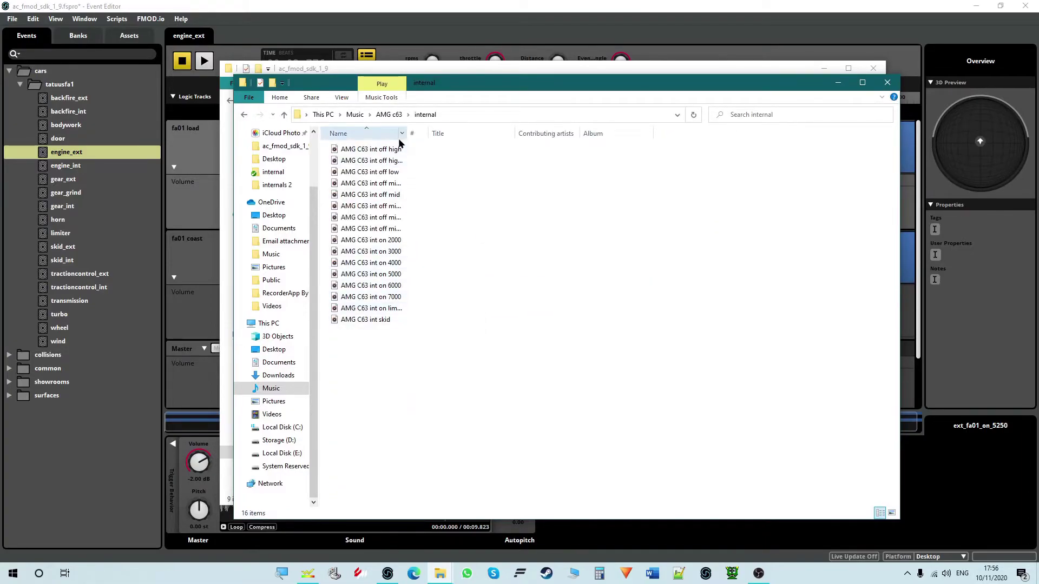
pyautogui.moveTo(407, 130); pyautogui.dragTo(472, 128)
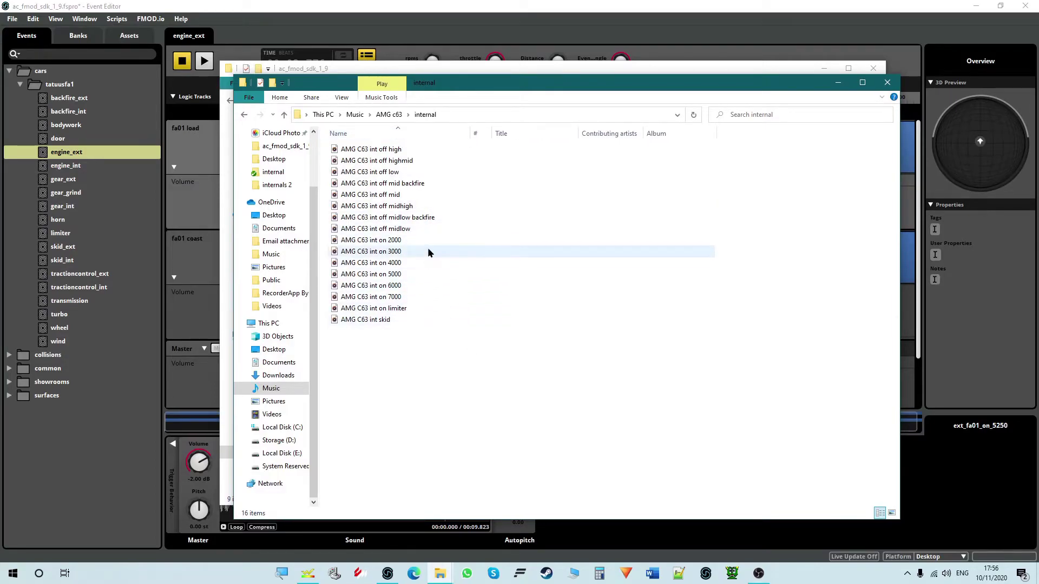
# Play the AMG C63 int on 6000 sample in Groove Music and close the player
pyautogui.doubleClick(397, 289)
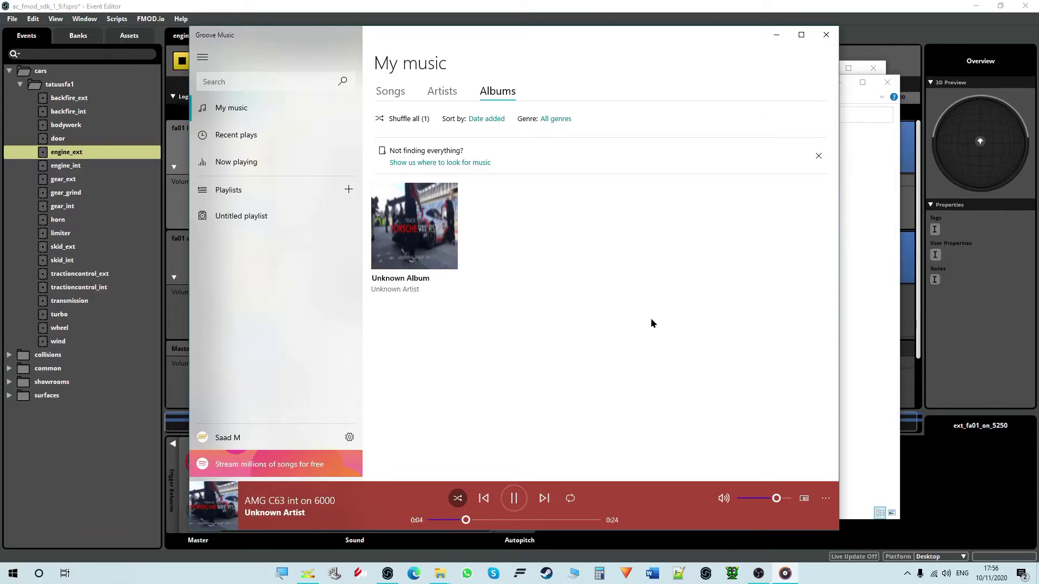
pyautogui.click(825, 32)
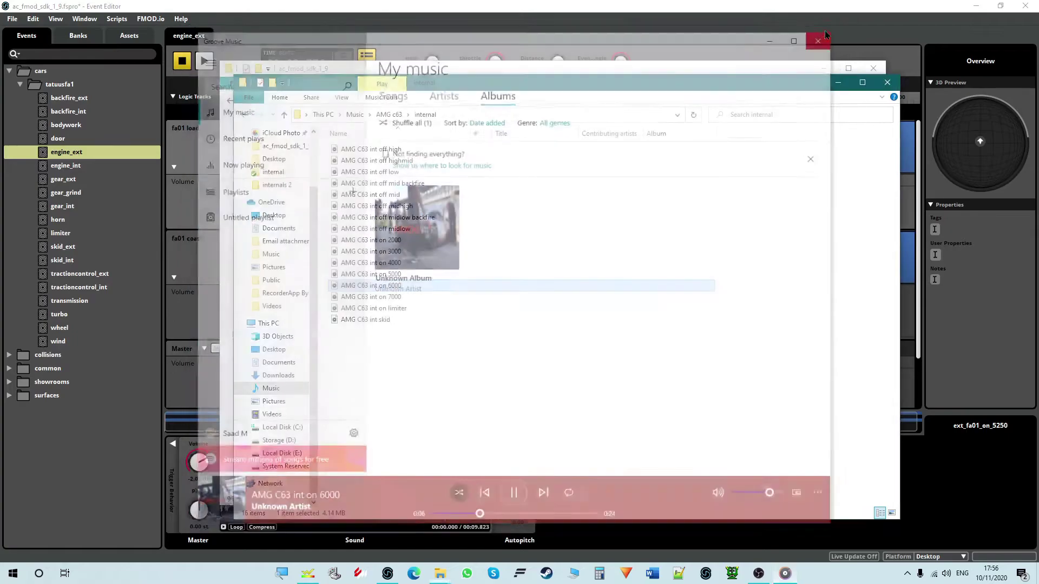
pyautogui.doubleClick(379, 285)
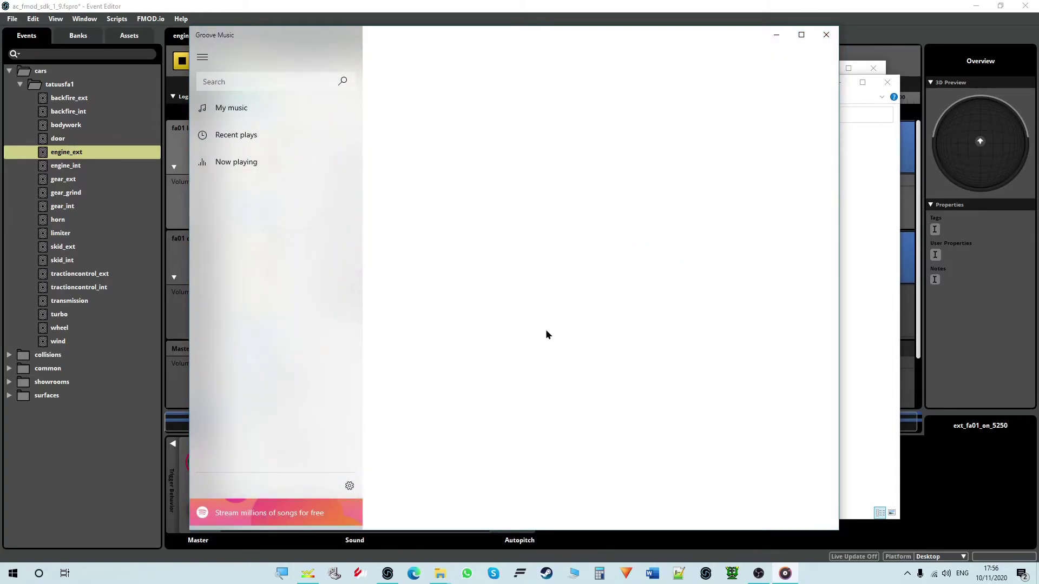
pyautogui.click(826, 35)
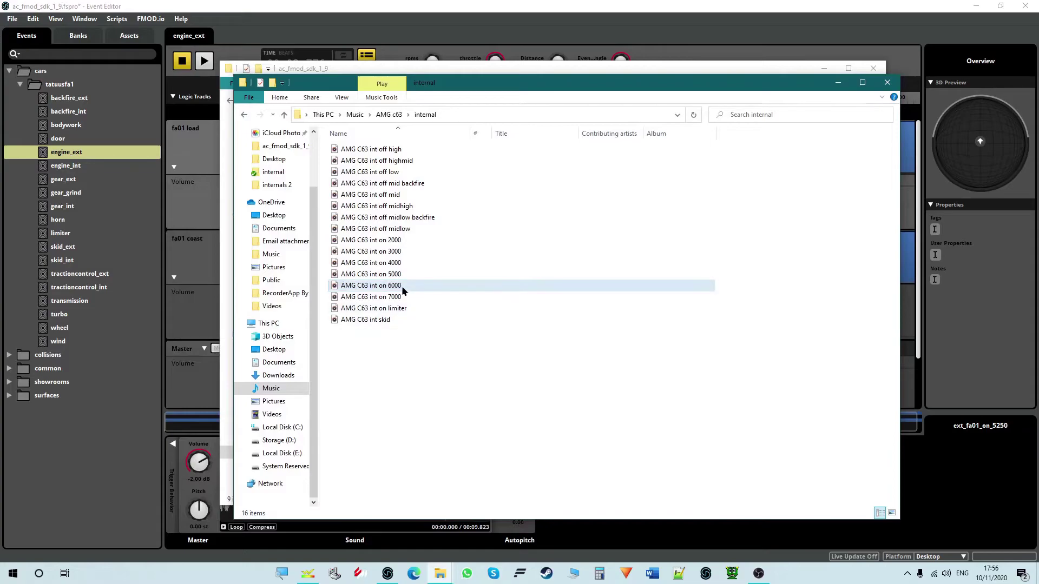
pyautogui.doubleClick(398, 285)
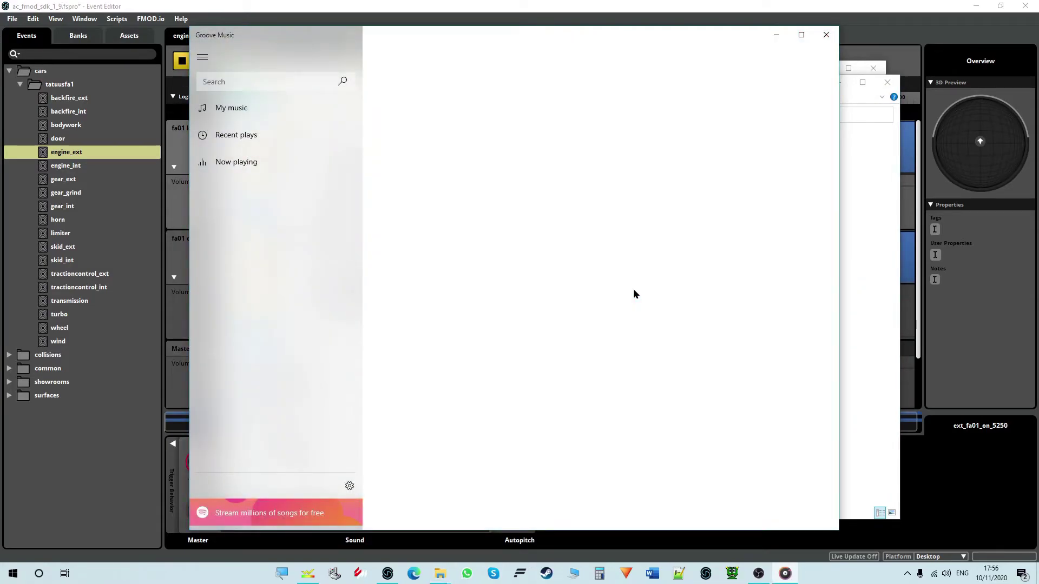
pyautogui.moveTo(565, 37); pyautogui.dragTo(353, 58)
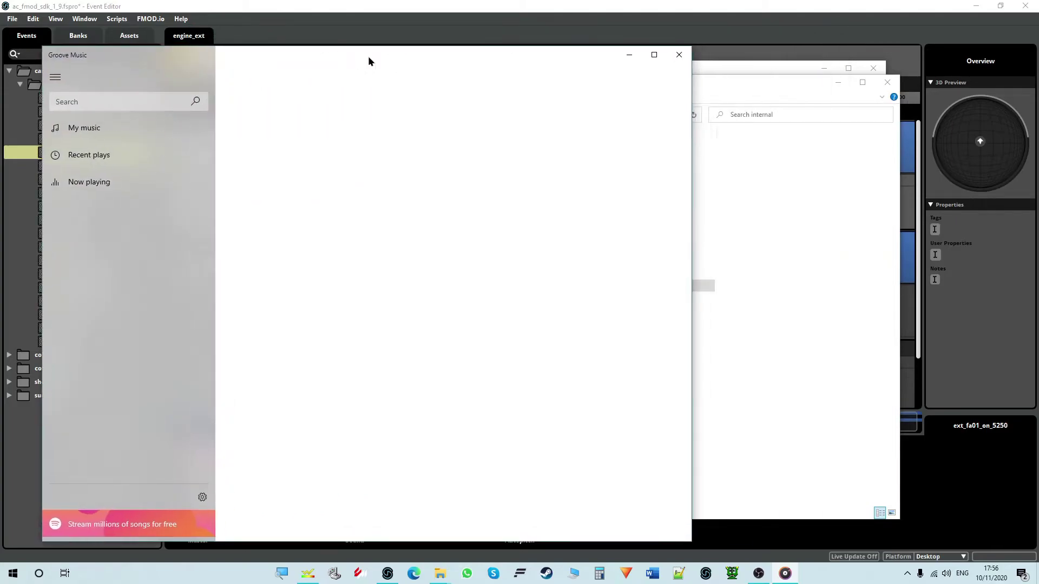
pyautogui.click(679, 57)
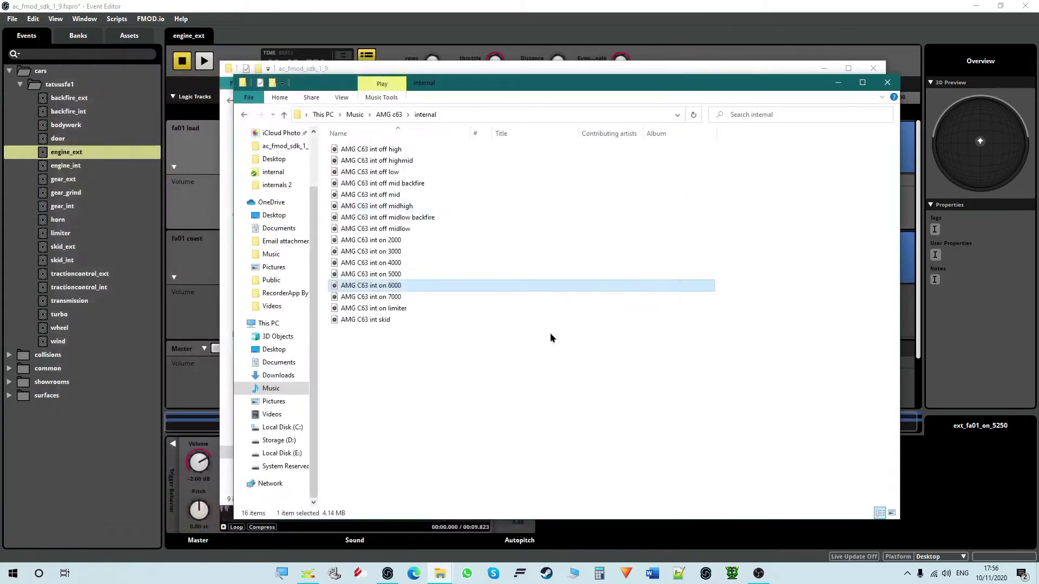
# Play the AMG C63 int on 6000 sample in VLC media player in a small window, and close the player
pyautogui.rightClick(398, 285)
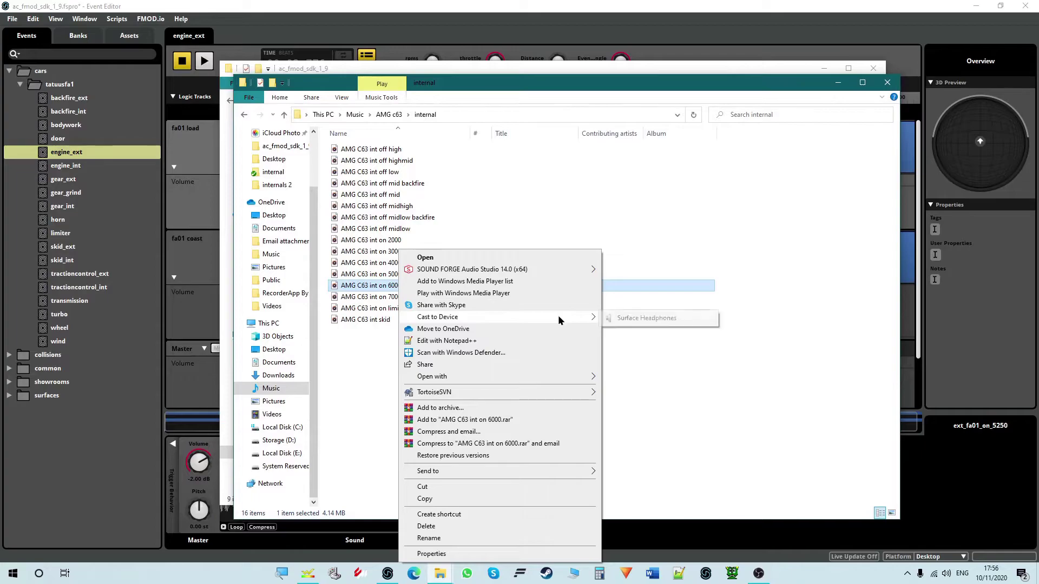
pyautogui.moveTo(589, 379)
pyautogui.click(645, 413)
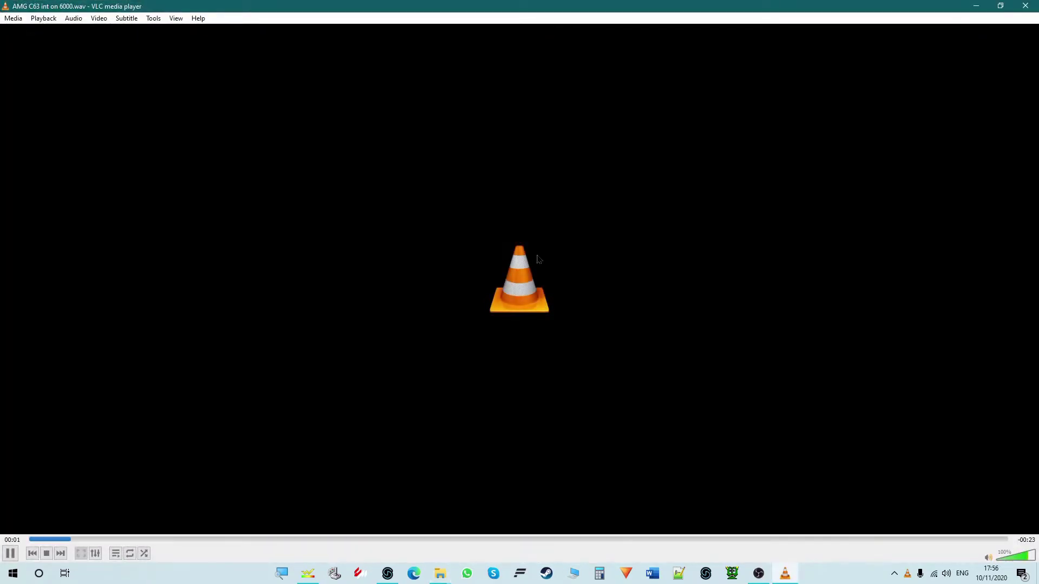
pyautogui.moveTo(526, 5); pyautogui.dragTo(540, 102)
pyautogui.moveTo(242, 96); pyautogui.dragTo(652, 449)
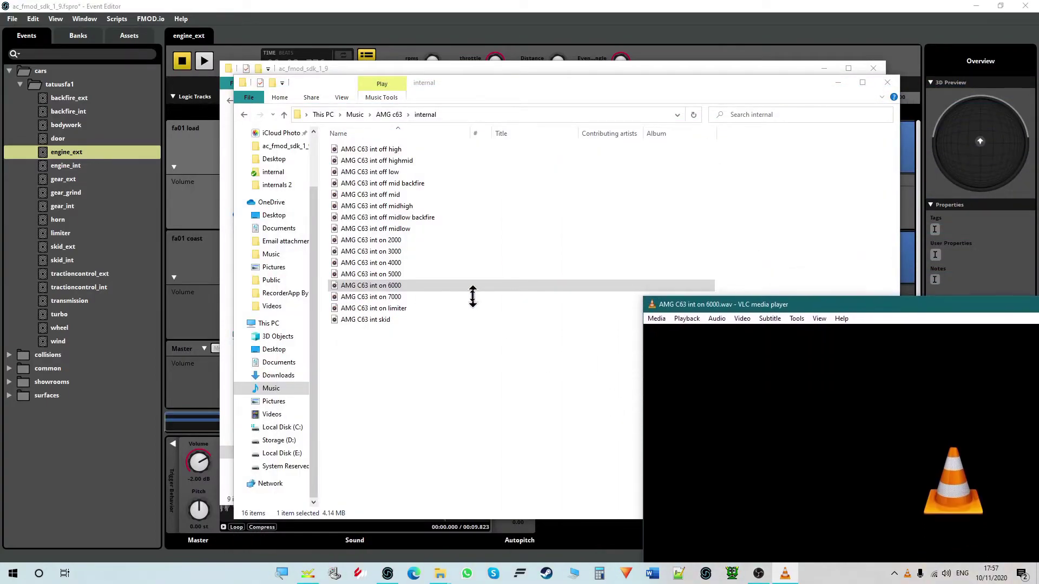
pyautogui.moveTo(800, 452); pyautogui.dragTo(377, 159)
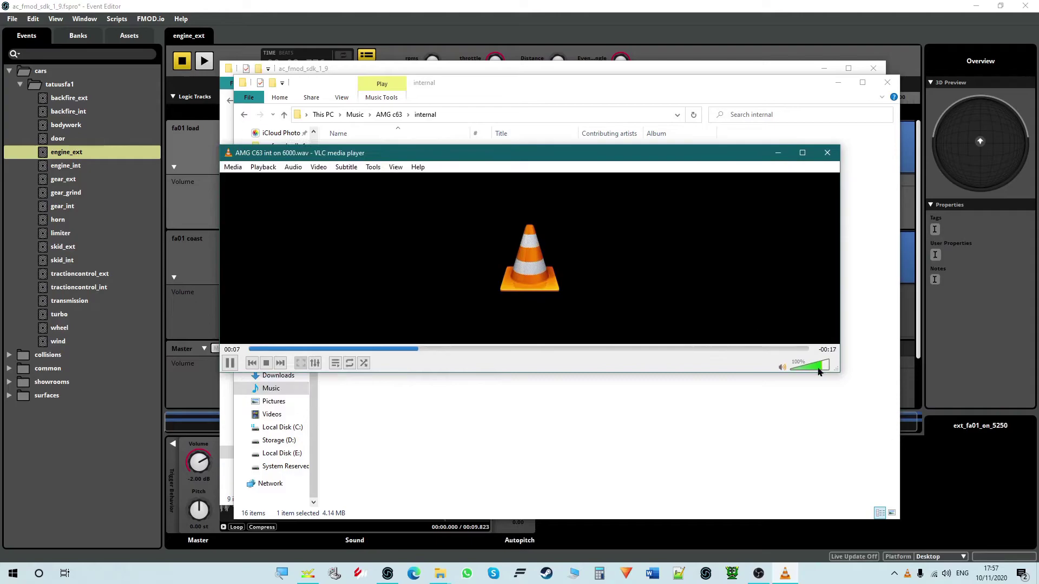
pyautogui.moveTo(841, 372); pyautogui.dragTo(619, 195)
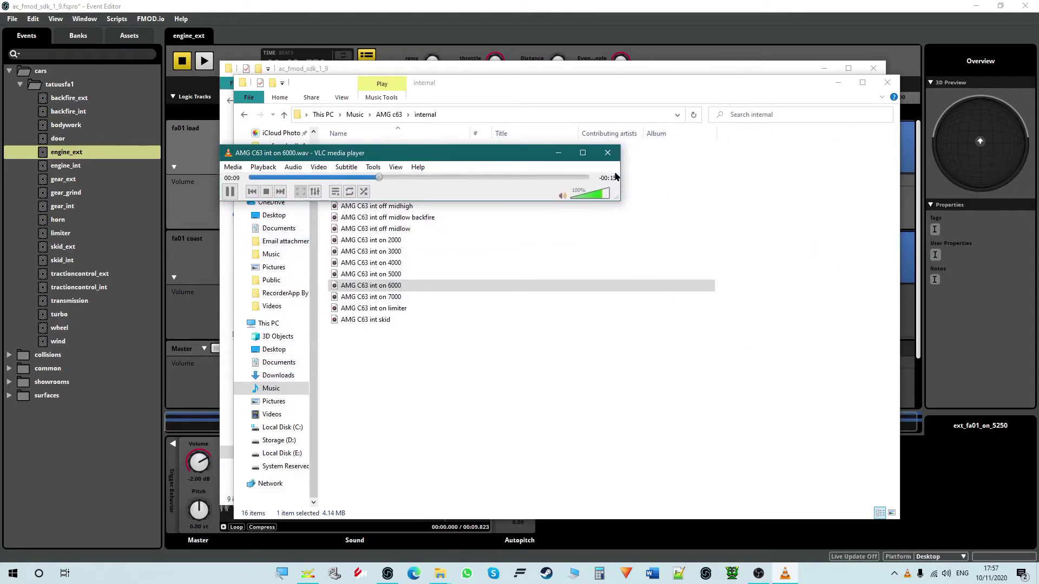
pyautogui.moveTo(430, 157); pyautogui.dragTo(636, 123)
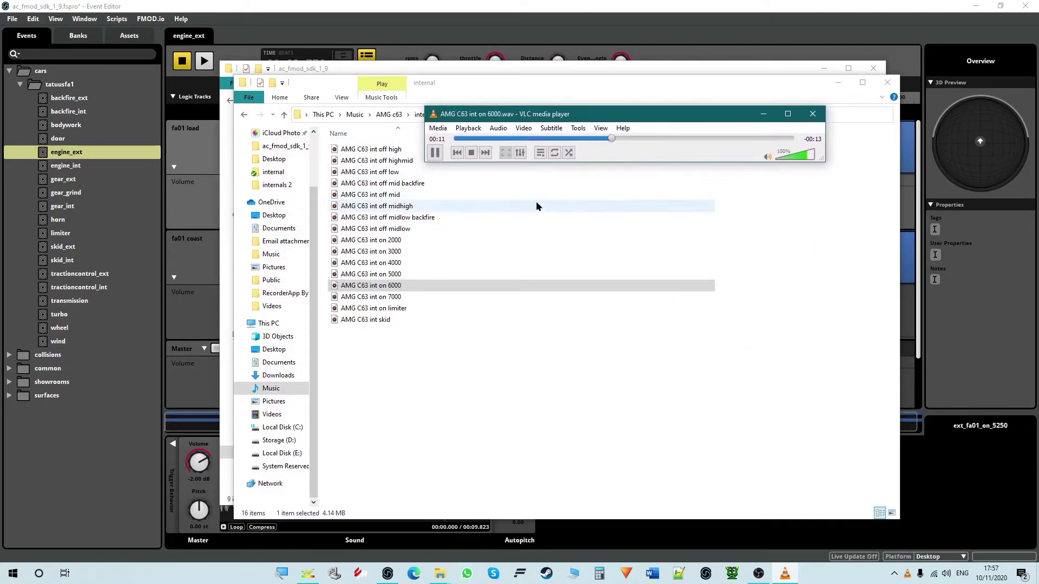
pyautogui.click(812, 115)
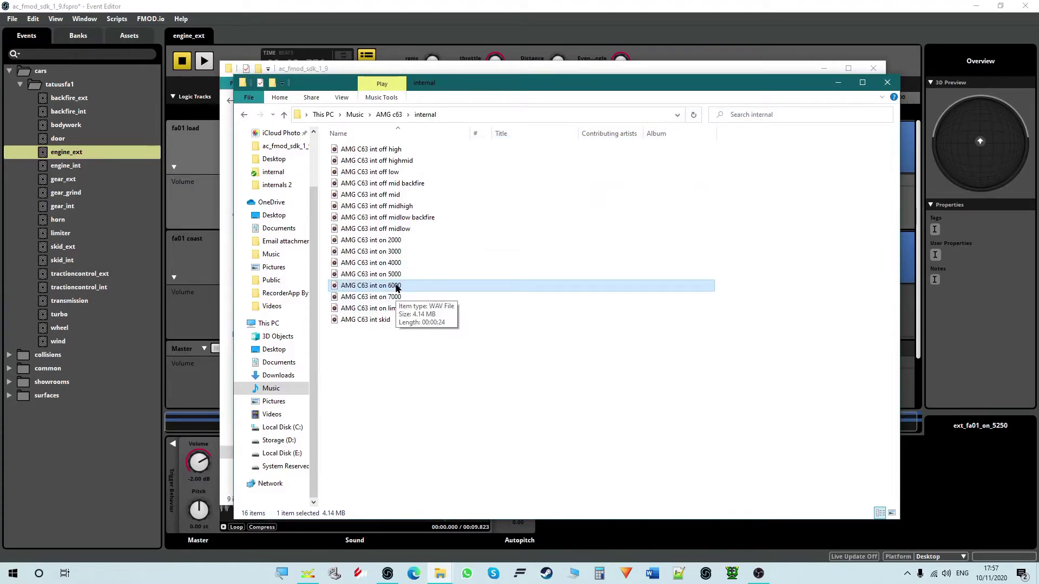
# Switch back to FMOD Studio, audition the ext_fa01_on_5250 sample, and set the event's rpms parameter to 5.25k
pyautogui.hotkey('alt', 'Tab')
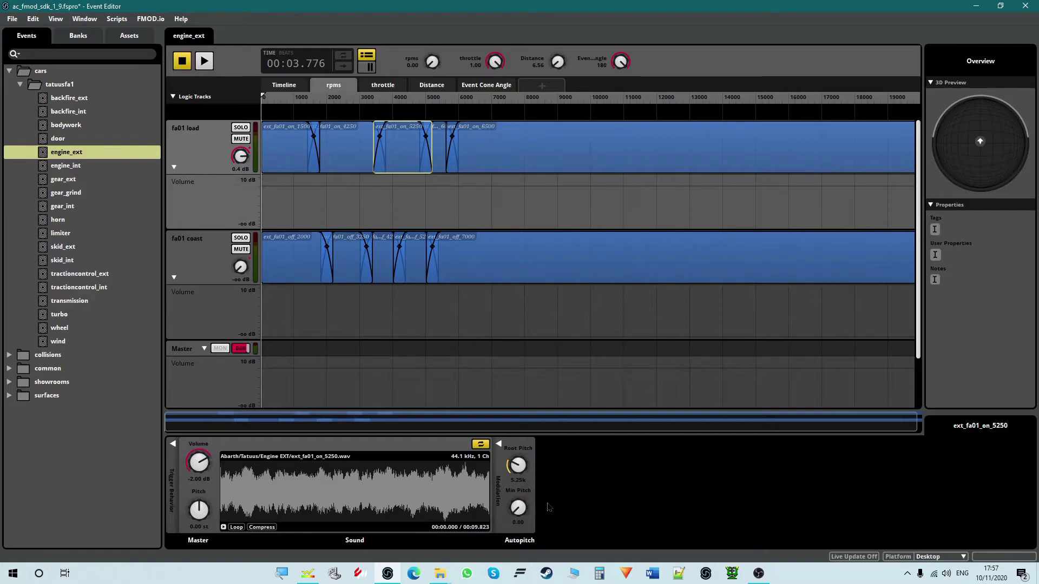
pyautogui.click(523, 483)
pyautogui.click(559, 492)
pyautogui.click(223, 532)
pyautogui.click(413, 67)
pyautogui.write('5.25k')
pyautogui.press('Return')
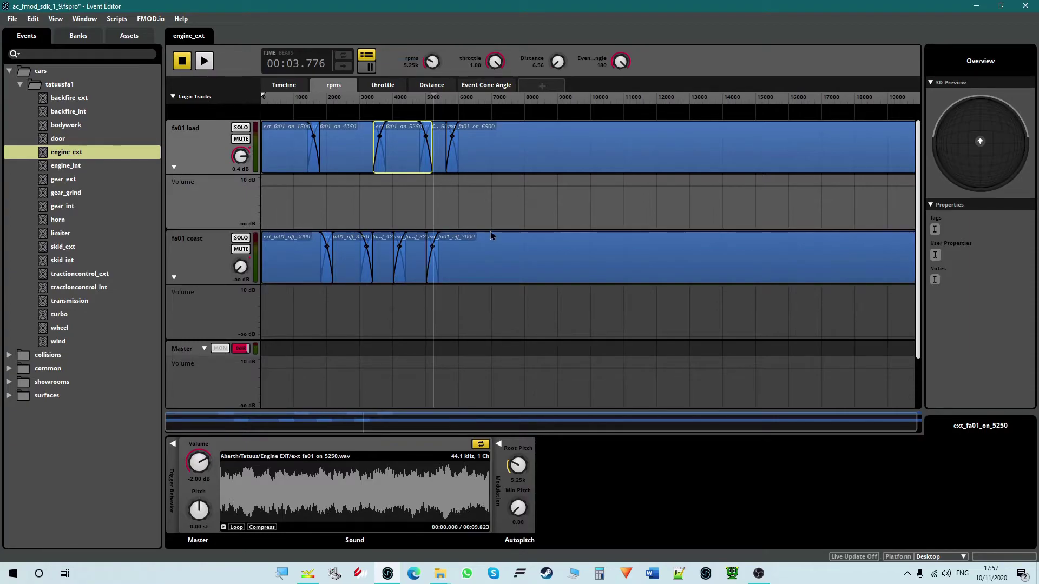
# Play and stop engine_ext at 5.25k rpms, and audition the ext_fa01_on_5250 sample by itself for comparison
pyautogui.click(204, 61)
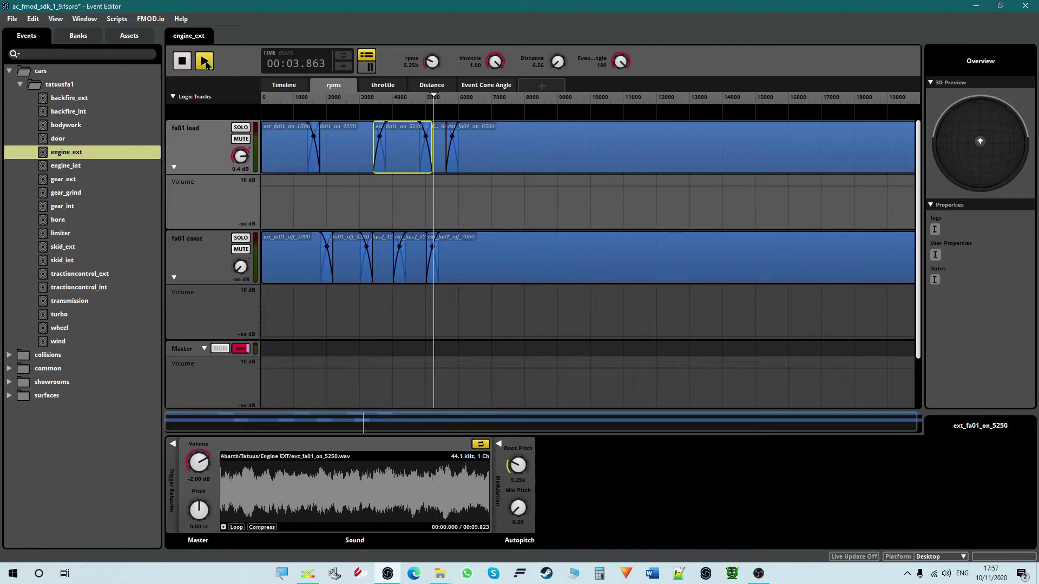
pyautogui.click(182, 61)
pyautogui.click(224, 528)
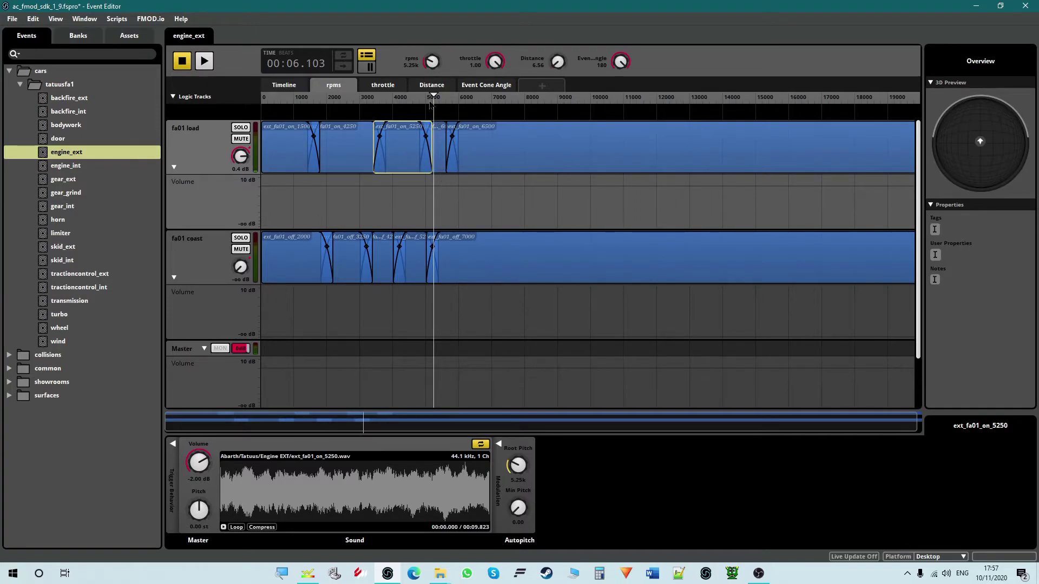
# Inspect the Autopitch settings of ext_fa01_on_6000 on fa01 load, and reselect ext_fa01_on_5250
pyautogui.click(436, 156)
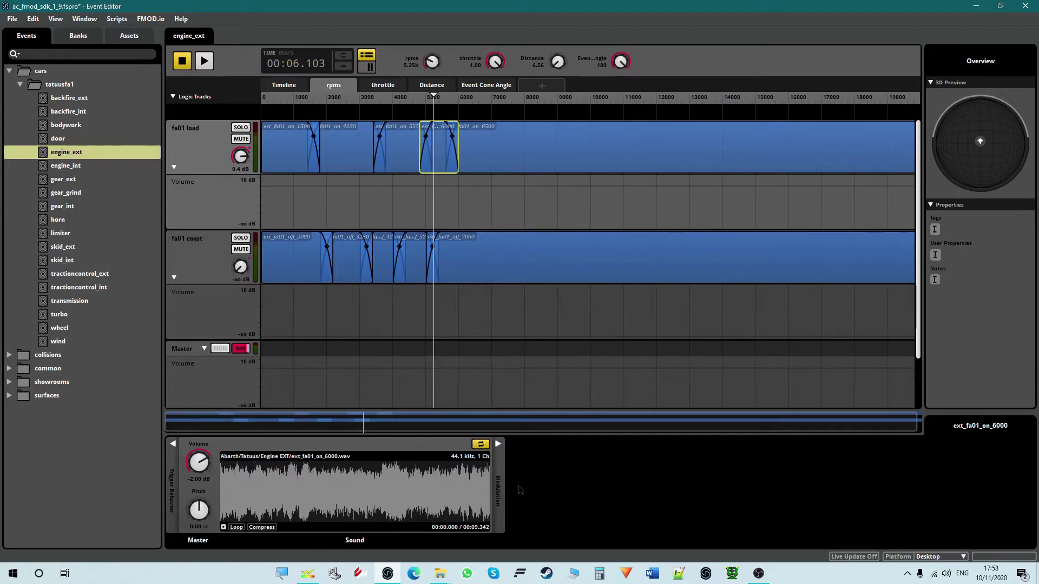
pyautogui.click(498, 444)
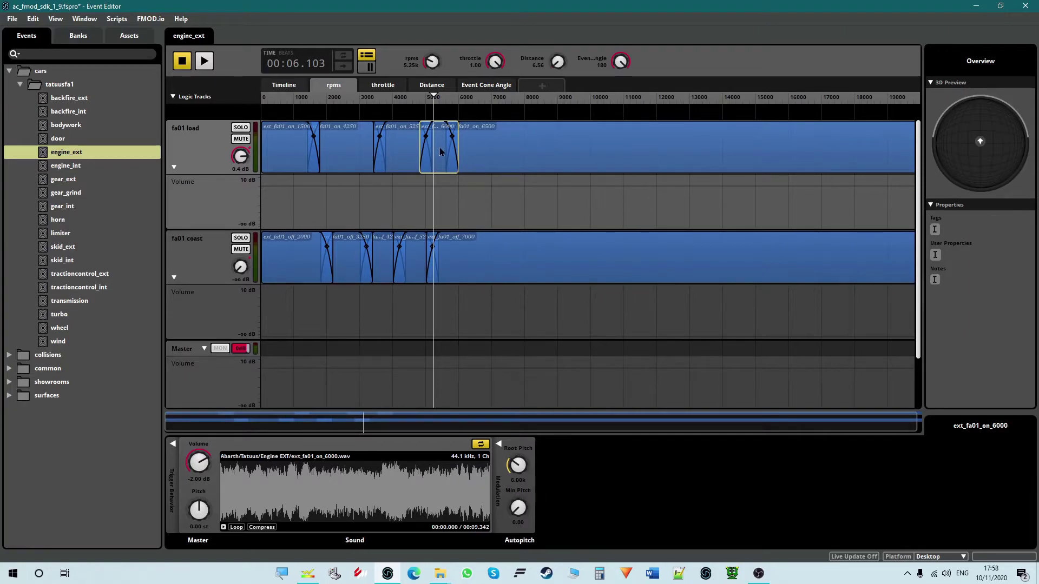
pyautogui.click(392, 158)
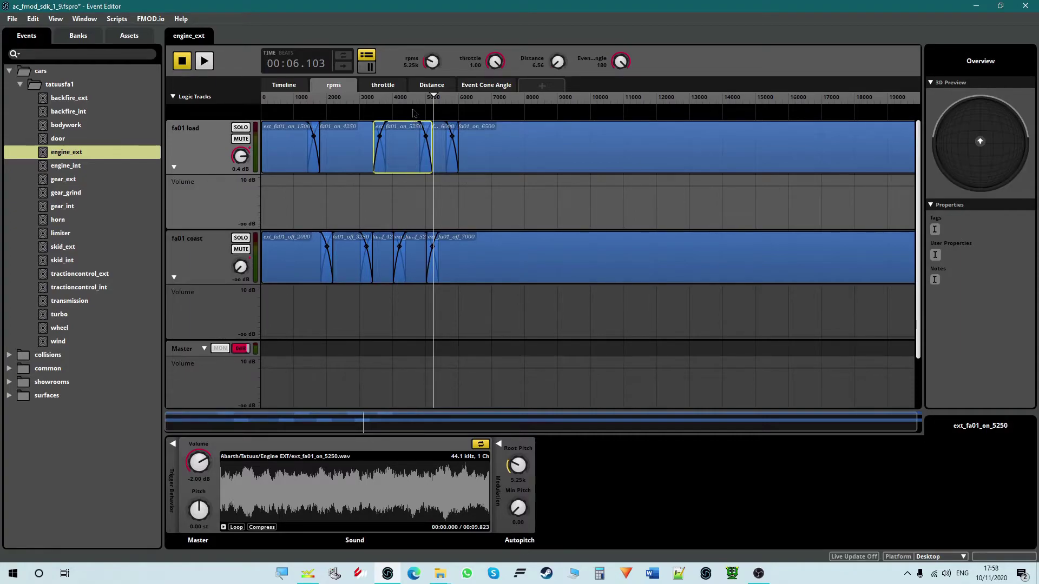
# Play engine_ext while lowering rpms to about 4.63k, and stop playback
pyautogui.press('space')
pyautogui.click(429, 104)
pyautogui.click(413, 104)
pyautogui.press('space')
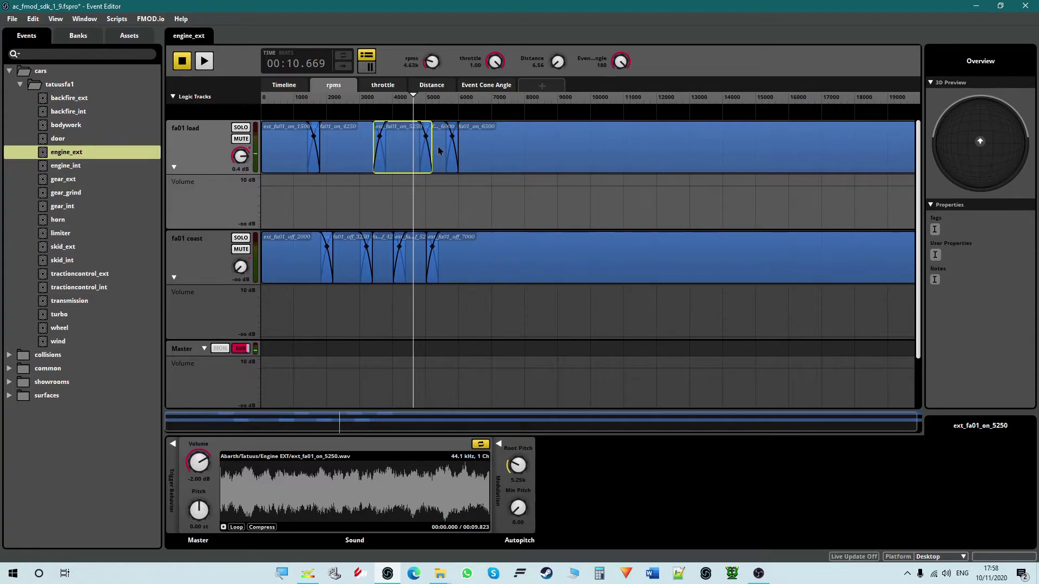
# Select ext_fa01_on_6000 on fa01 load, and play engine_ext while raising rpms from 0 to about 2.53k
pyautogui.click(438, 151)
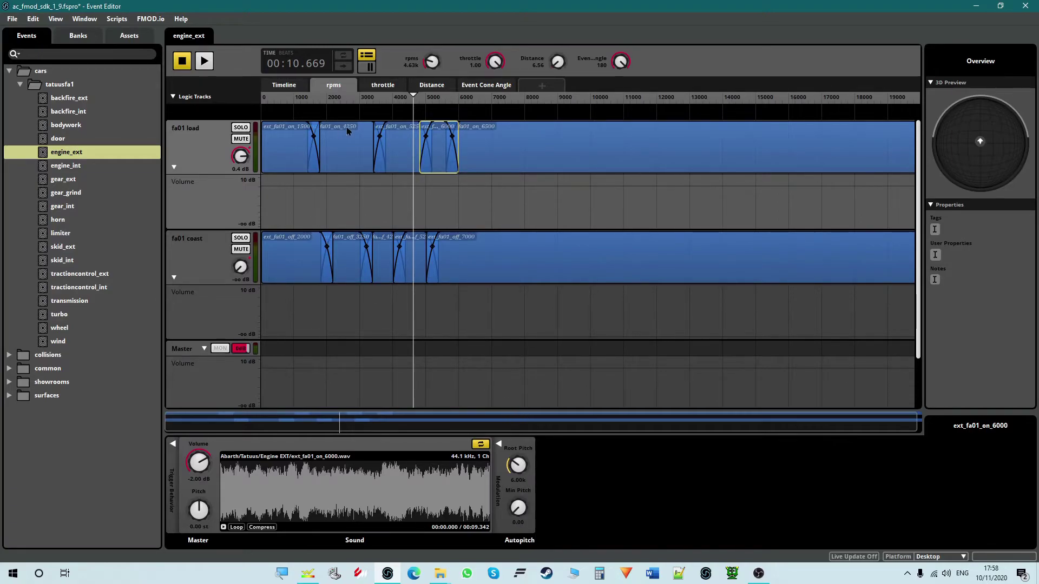
pyautogui.click(204, 61)
pyautogui.click(279, 118)
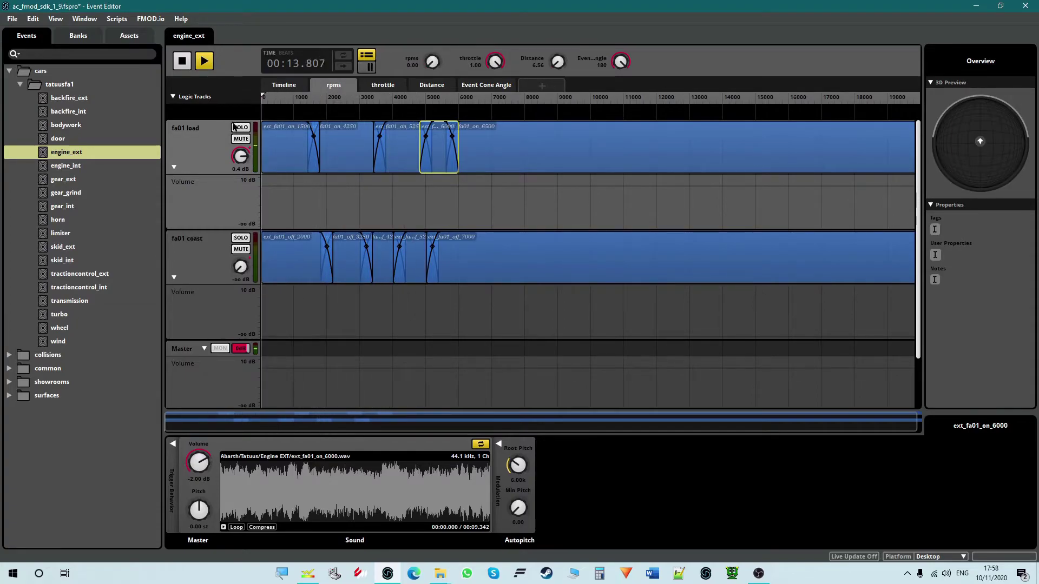
pyautogui.click(267, 125)
pyautogui.moveTo(267, 126); pyautogui.dragTo(344, 151)
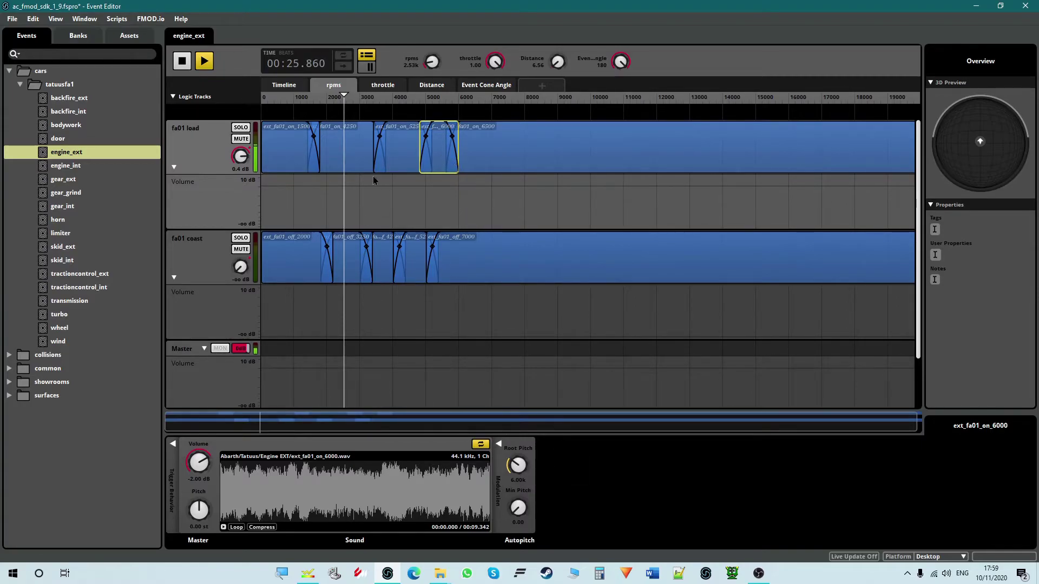
# Try moving ext_fa01_on_4250 to the start of fa01 load over ext_fa01_on_1500, and shortening its end during playback
pyautogui.click(370, 158)
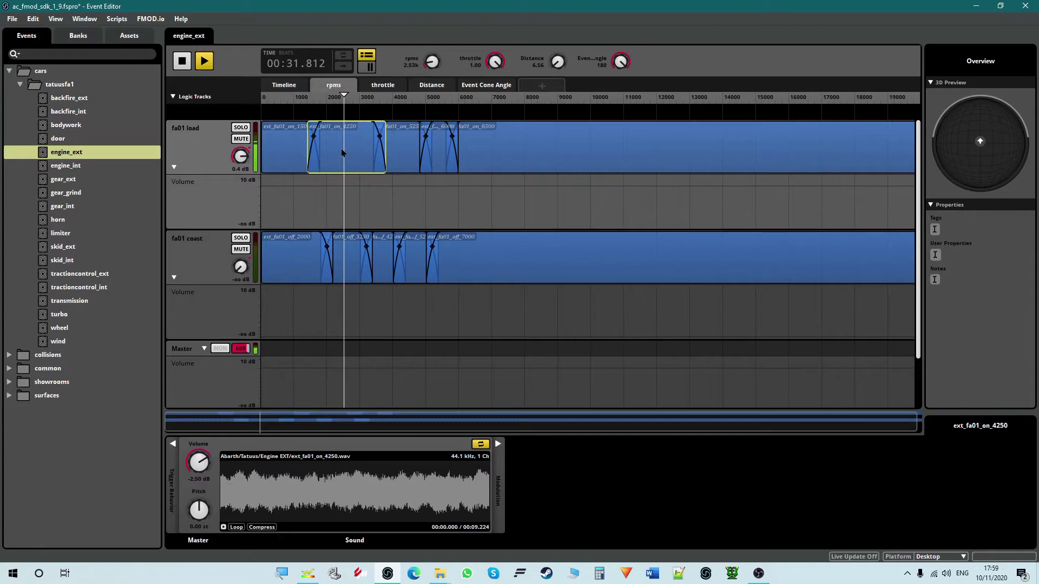
pyautogui.moveTo(343, 150); pyautogui.dragTo(416, 150)
pyautogui.moveTo(274, 169); pyautogui.dragTo(302, 155)
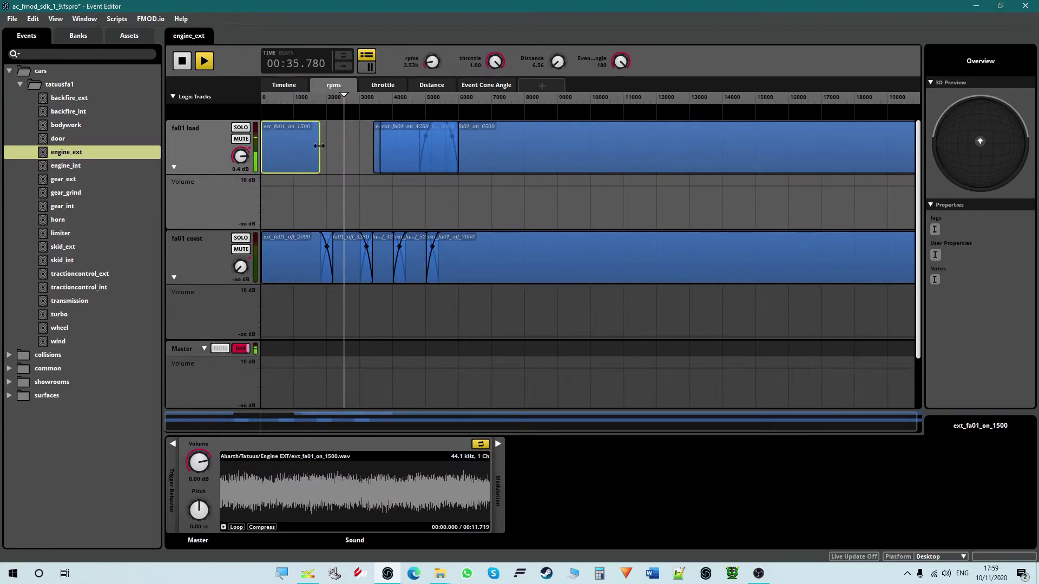
pyautogui.moveTo(382, 154); pyautogui.dragTo(270, 155)
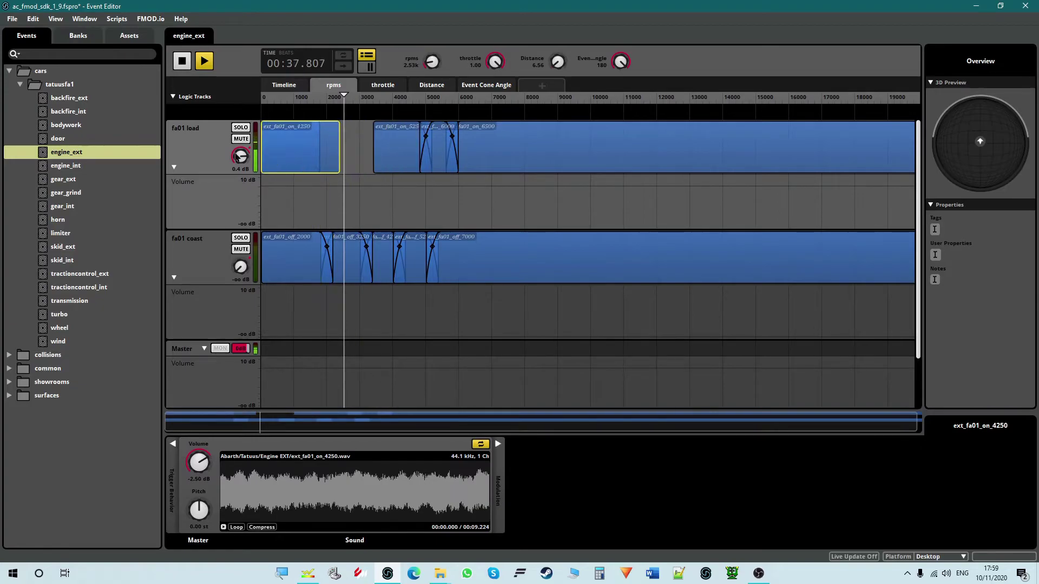
pyautogui.click(342, 154)
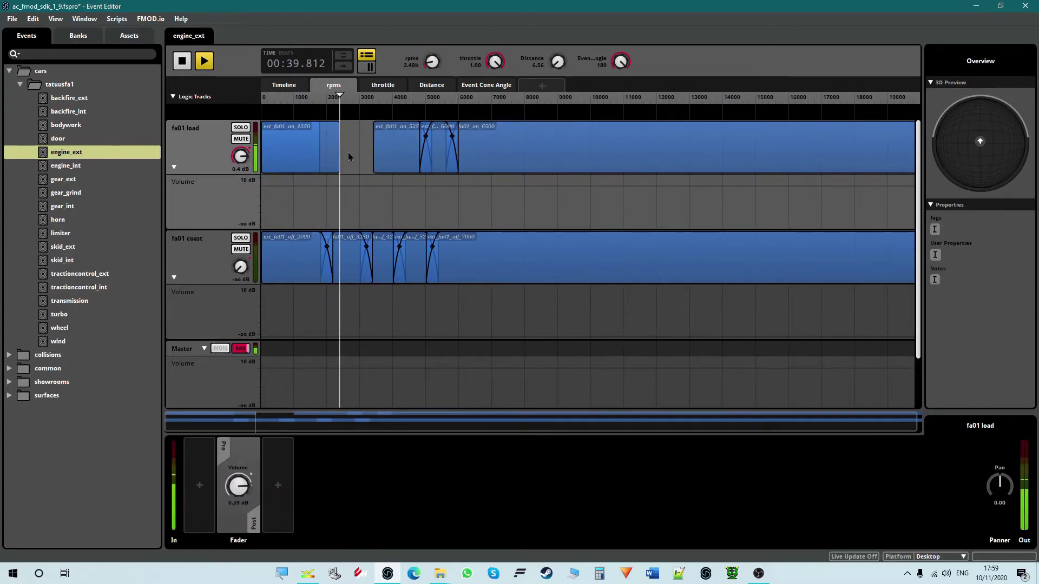
pyautogui.click(329, 158)
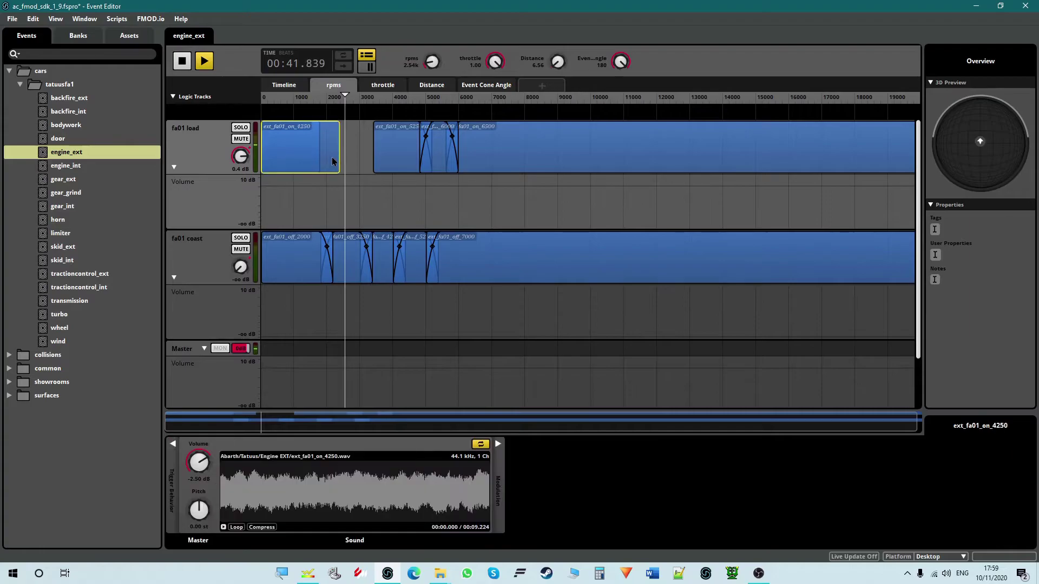
pyautogui.moveTo(338, 156); pyautogui.dragTo(321, 154)
# Try rearranging the higher-rpm samples on fa01 load, moving ext_fa01_on_6500 along the rpms axis
pyautogui.moveTo(385, 157); pyautogui.dragTo(408, 148)
pyautogui.click(422, 148)
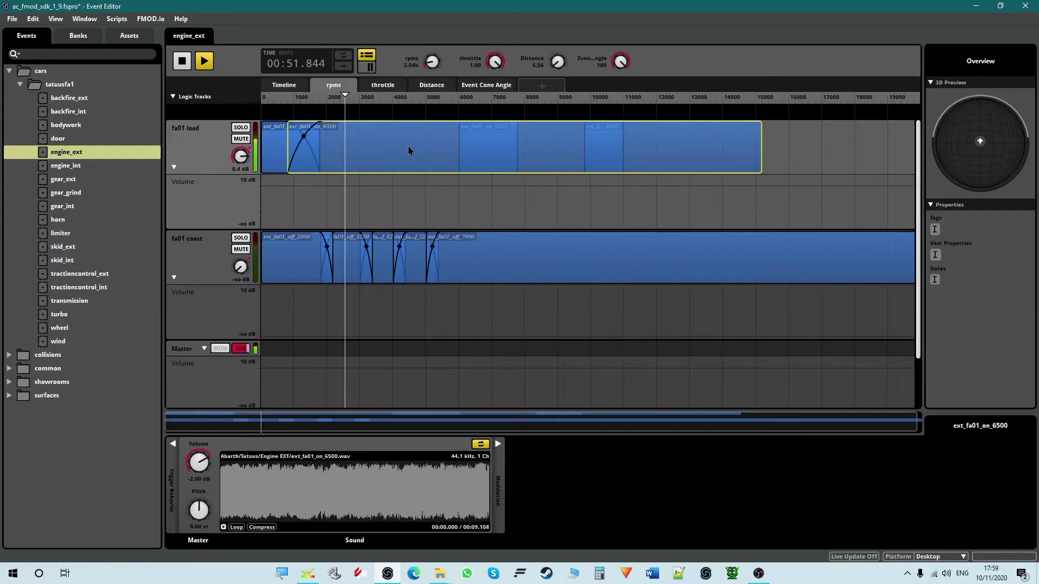
pyautogui.moveTo(408, 146); pyautogui.dragTo(685, 151)
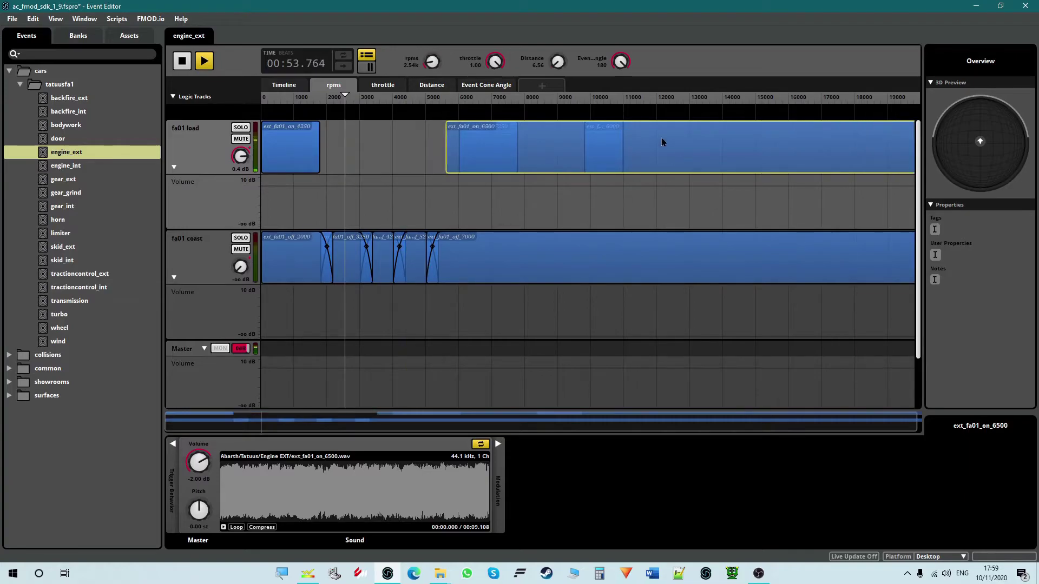
# Undo all the sample moves on the fa01 load track, and stop playback
pyautogui.hotkey('ctrl', 'z')
pyautogui.hotkey('ctrl', 'z')
pyautogui.hotkey('ctrl', 'z')
pyautogui.hotkey('ctrl', 'z')
pyautogui.hotkey('ctrl', 'z')
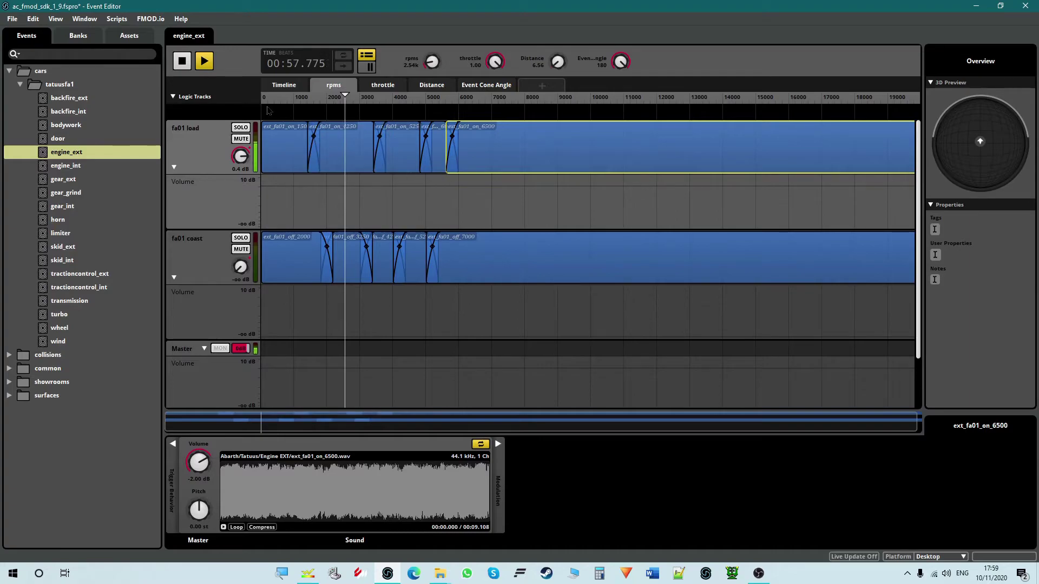
pyautogui.press('space')
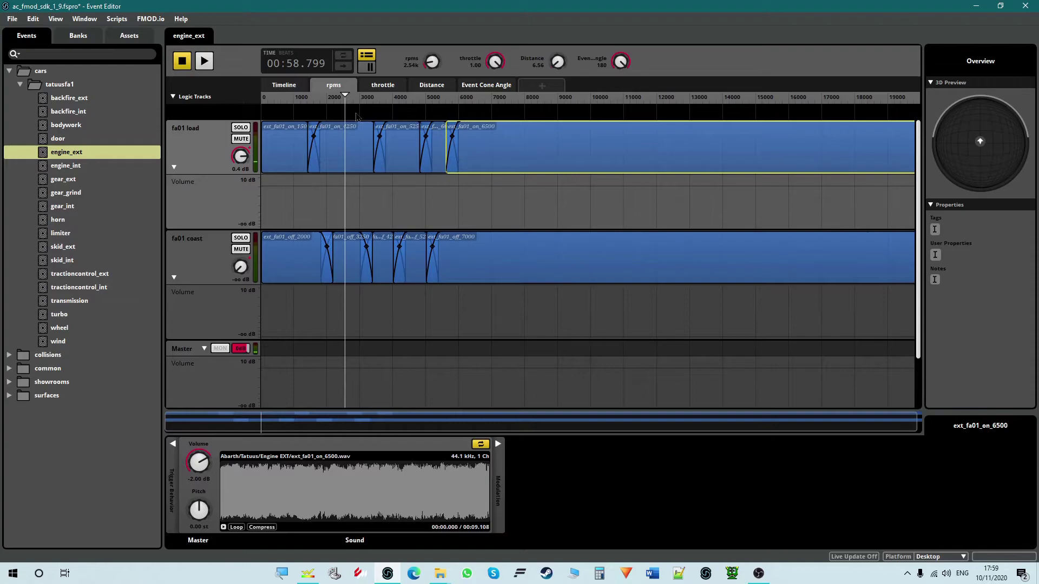
# Select ext_fa01_on_5250, play engine_ext while sweeping rpms from about 1k up to 7.89k, and stop playback
pyautogui.click(393, 148)
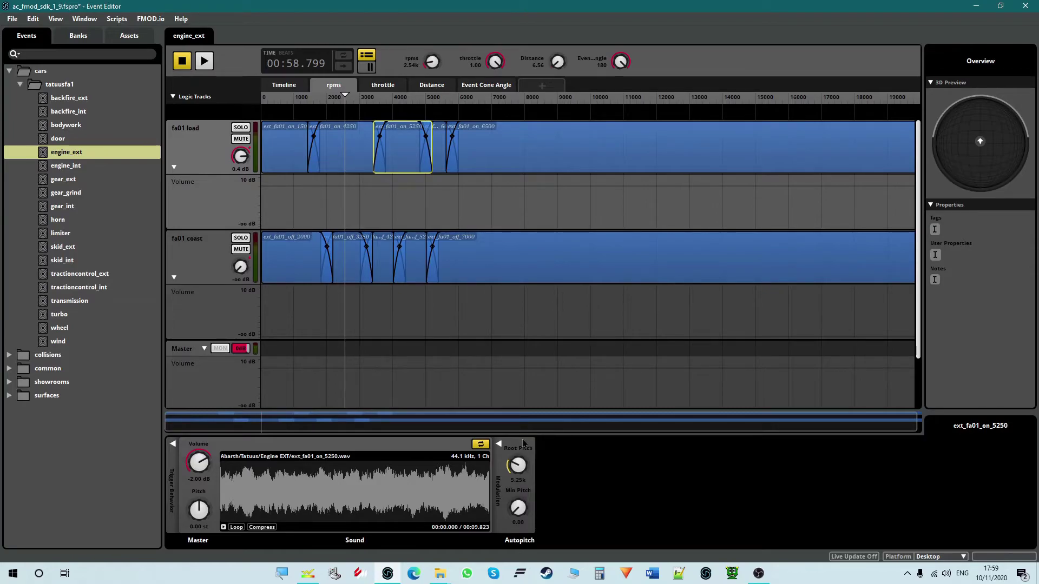
pyautogui.click(204, 61)
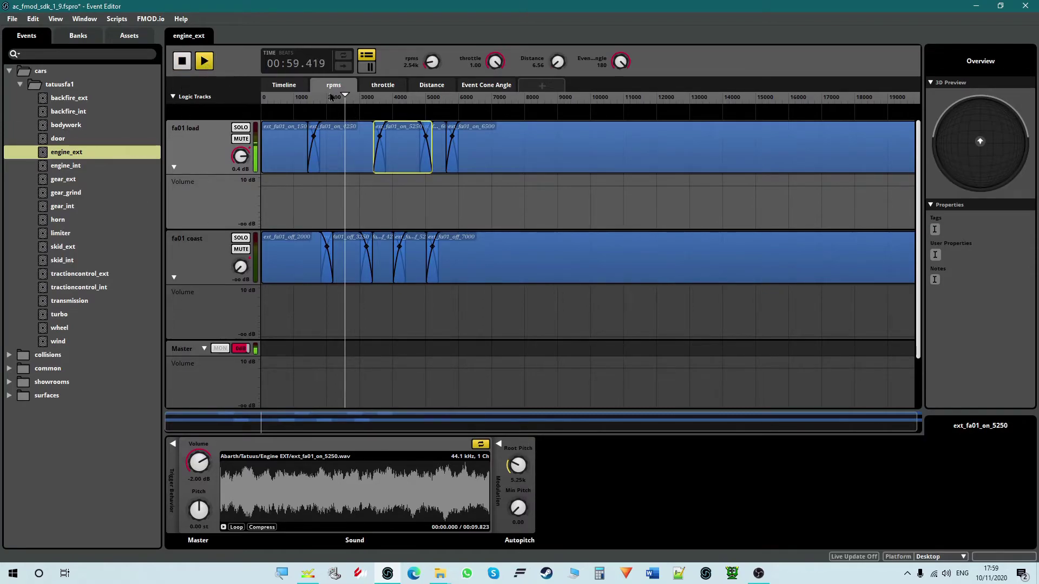
pyautogui.click(297, 100)
pyautogui.moveTo(296, 101); pyautogui.dragTo(522, 134)
pyautogui.press('space')
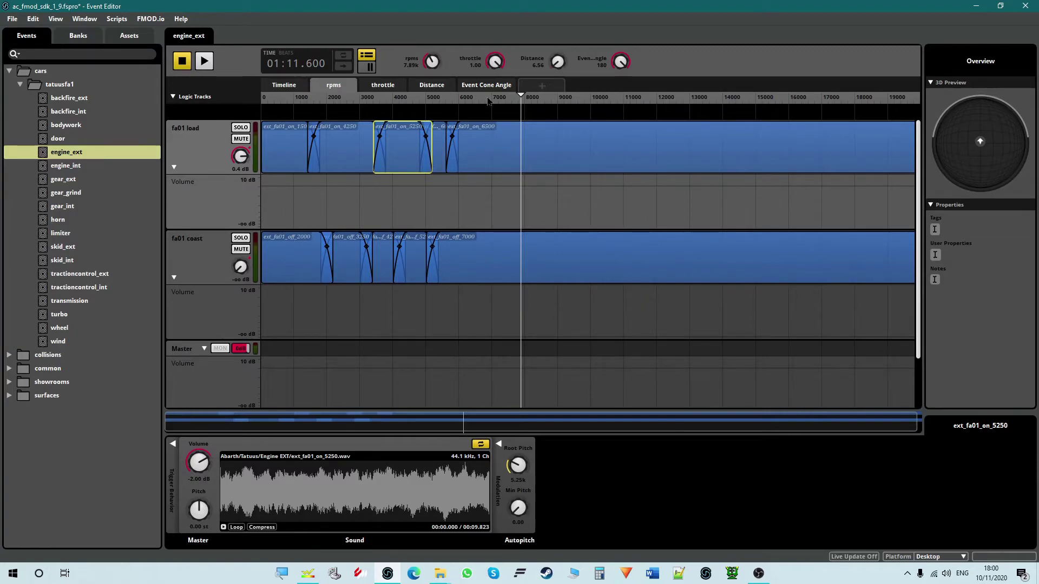
# Show the throttle automation curves, set throttle to 1.00, and briefly play engine_ext while returning to its rpms samples
pyautogui.click(392, 87)
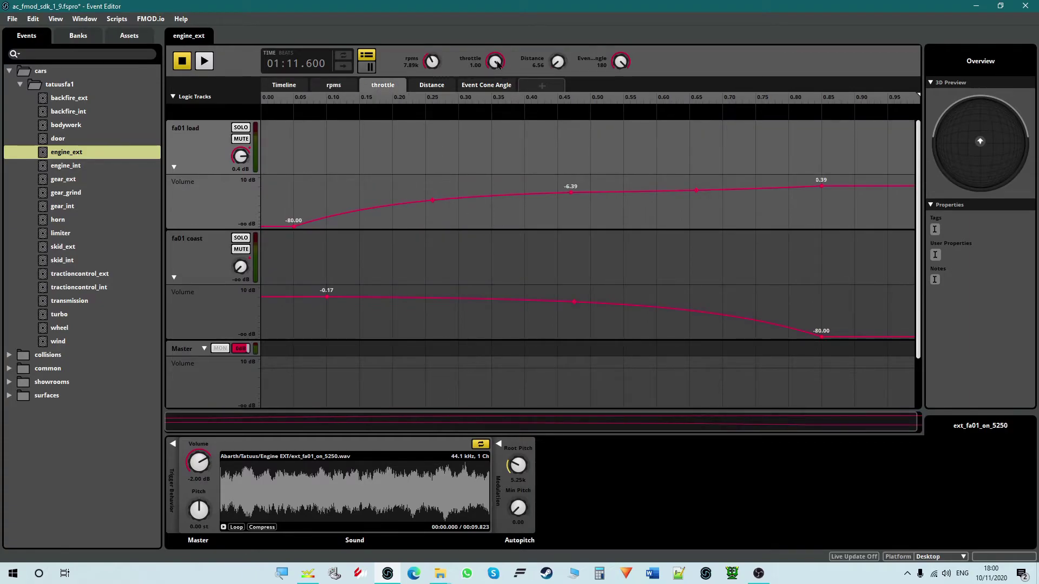
pyautogui.moveTo(495, 61); pyautogui.dragTo(495, 16)
pyautogui.click(204, 61)
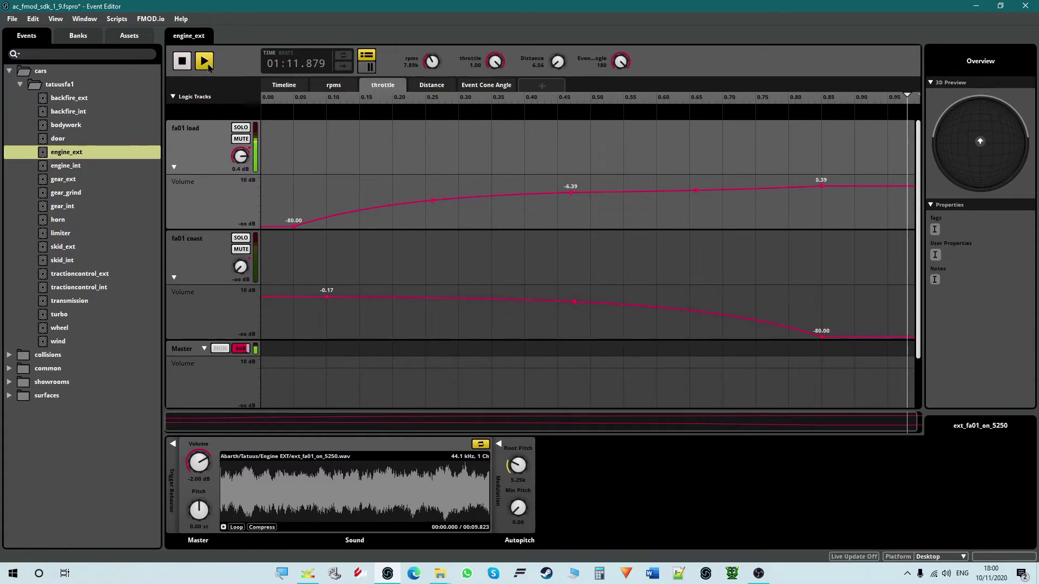
pyautogui.click(331, 87)
pyautogui.press('space')
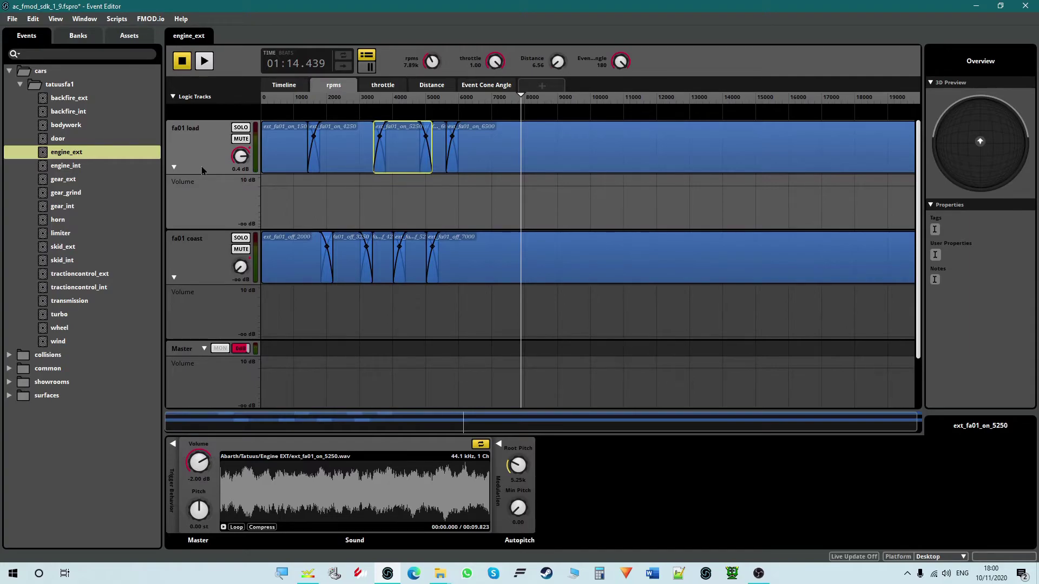
# Select the fa01 load track alongside its throttle volume curve, and lower the throttle parameter to 0.00
pyautogui.click(400, 88)
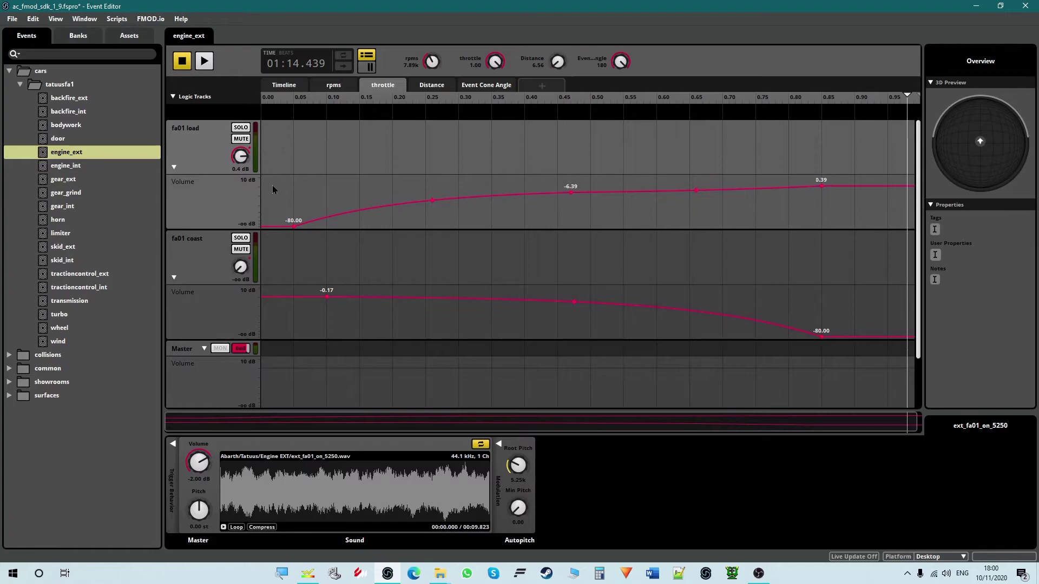
pyautogui.click(198, 151)
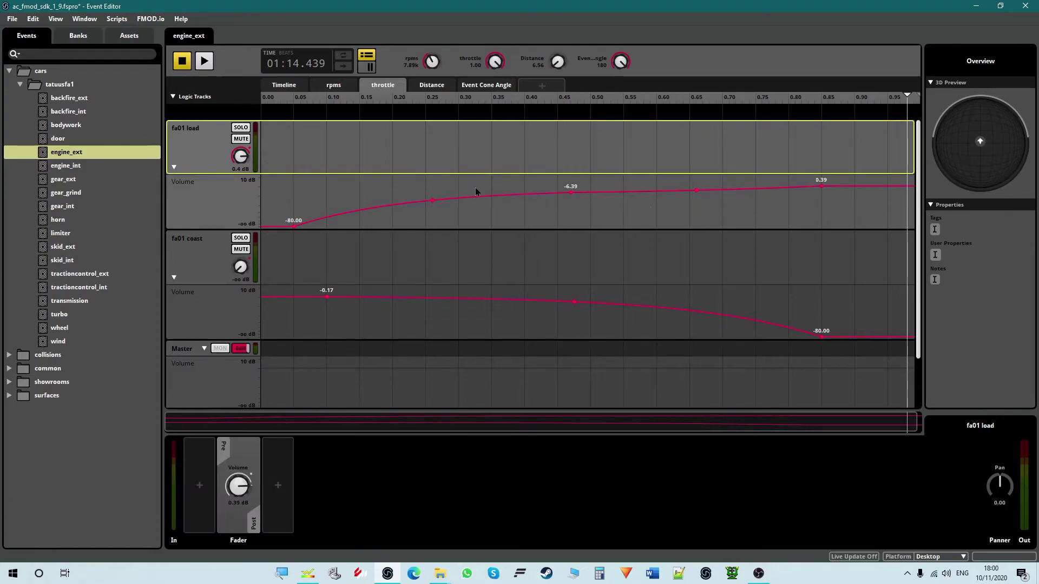
pyautogui.moveTo(433, 112); pyautogui.dragTo(271, 165)
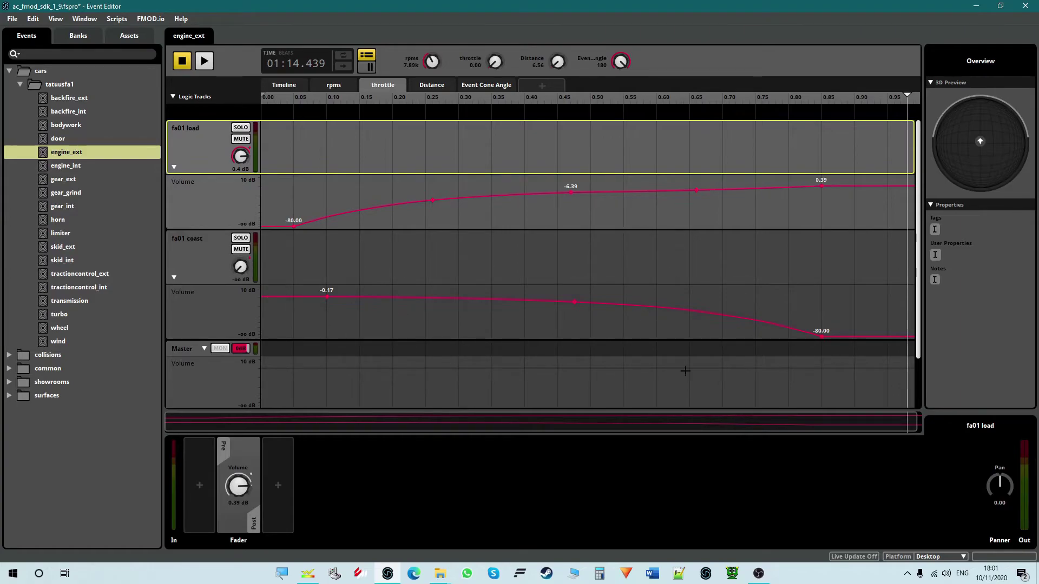
# Highlight the word coast in the fa01 coast track's name without changing it, and set the rpms parameter to 4.33k
pyautogui.click(183, 264)
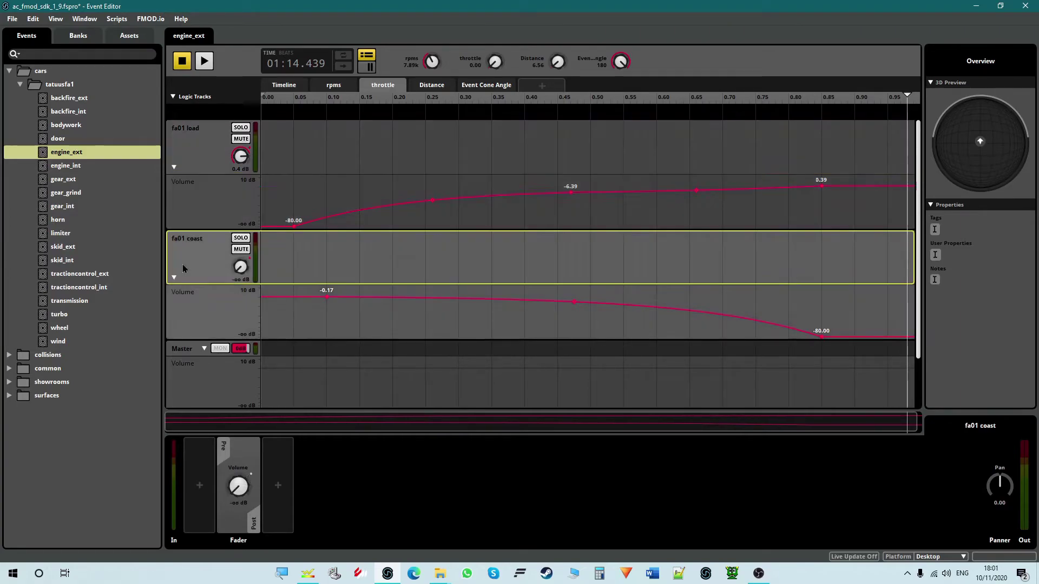
pyautogui.doubleClick(202, 239)
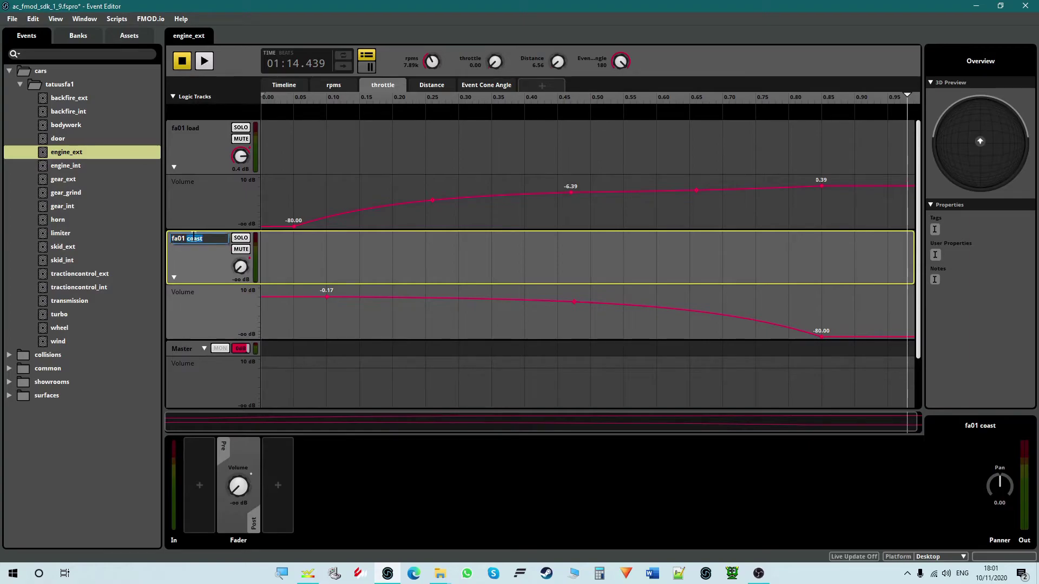
pyautogui.click(225, 290)
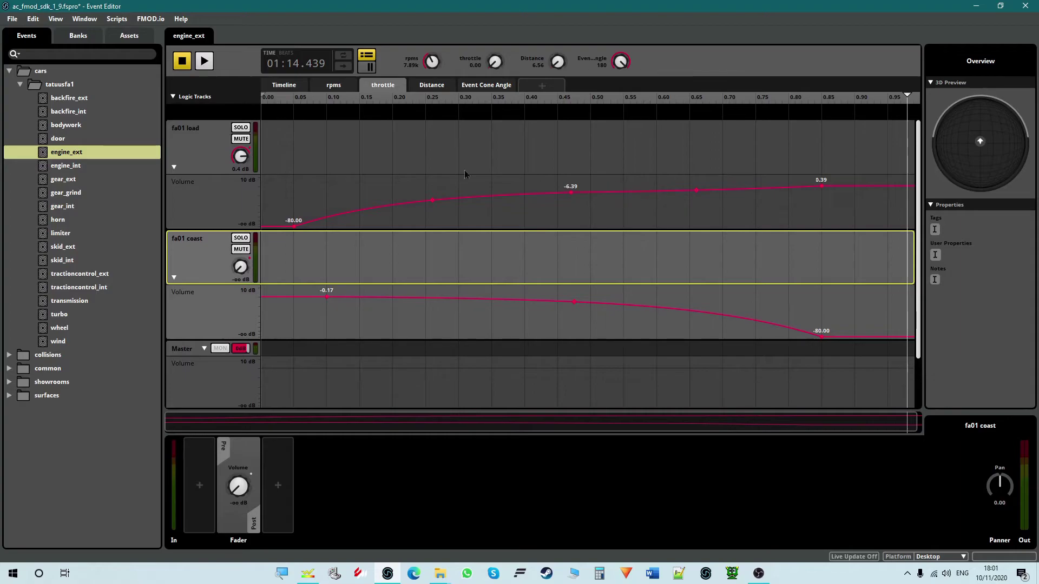
pyautogui.click(334, 87)
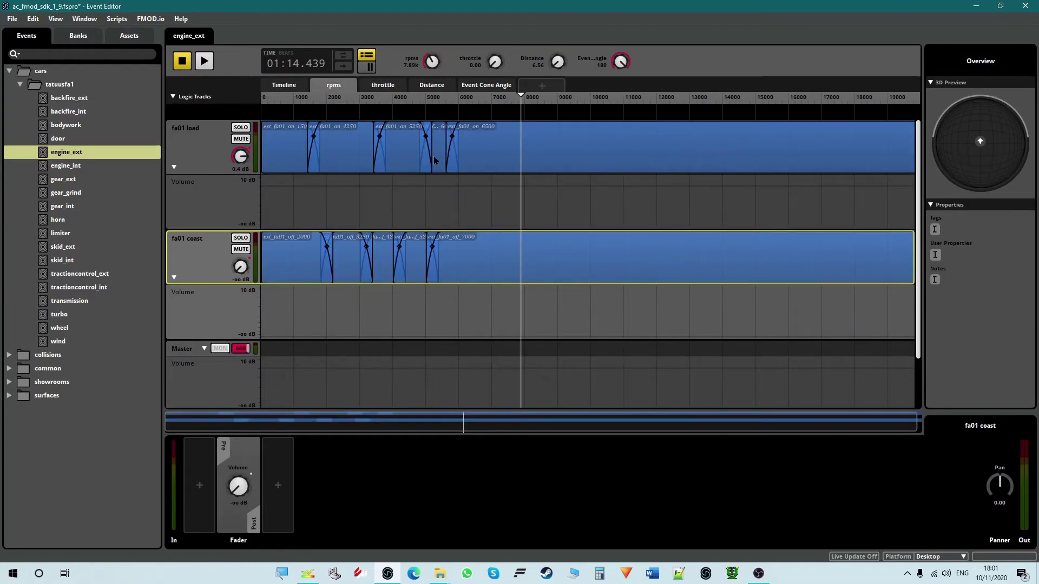
pyautogui.click(405, 105)
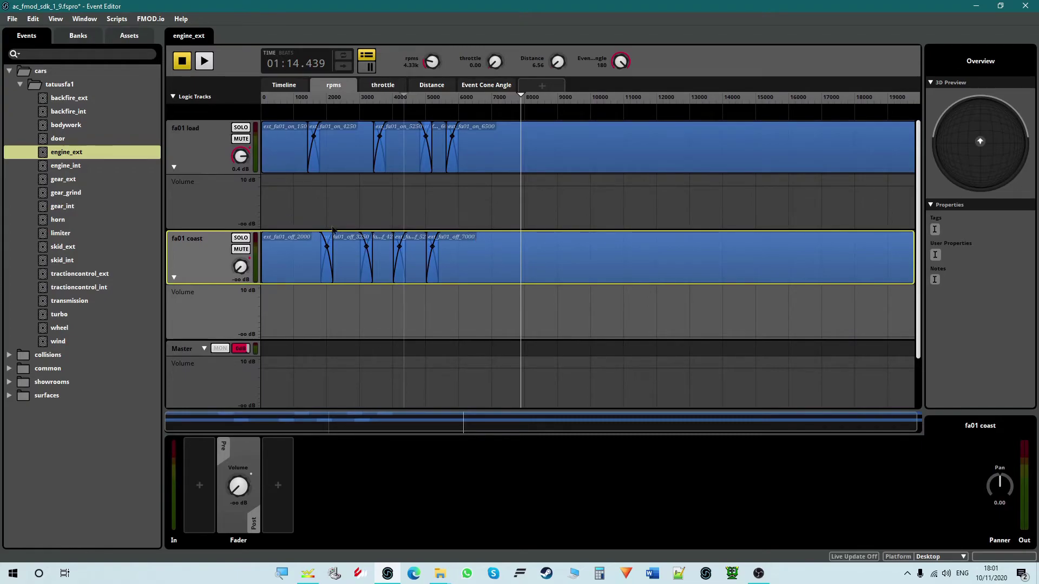
# Switch to the internal sample folder in File Explorer, play AMG C63 int on 7000, and close the music player
pyautogui.click(440, 573)
pyautogui.click(468, 527)
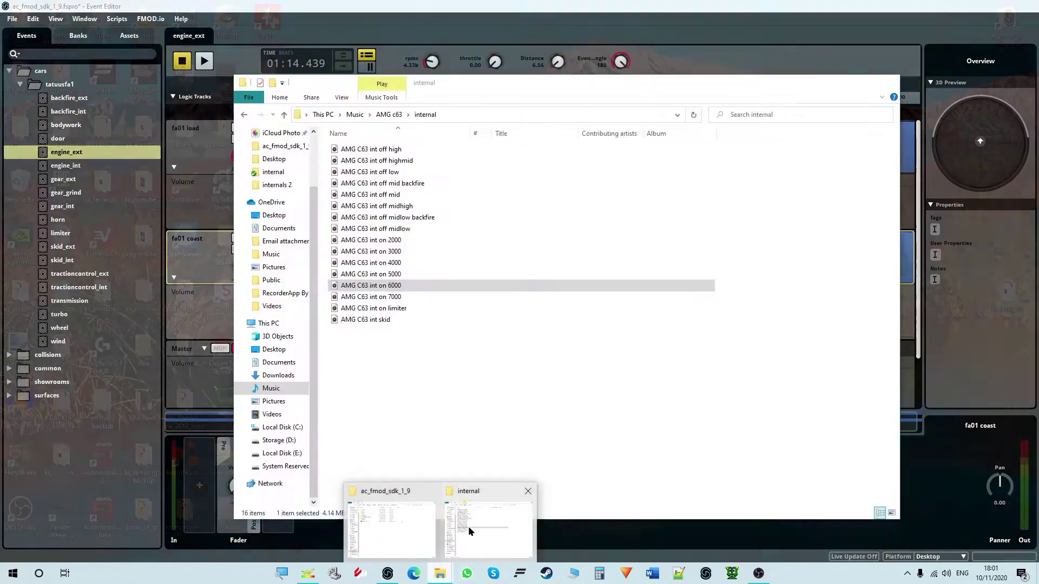
pyautogui.click(468, 527)
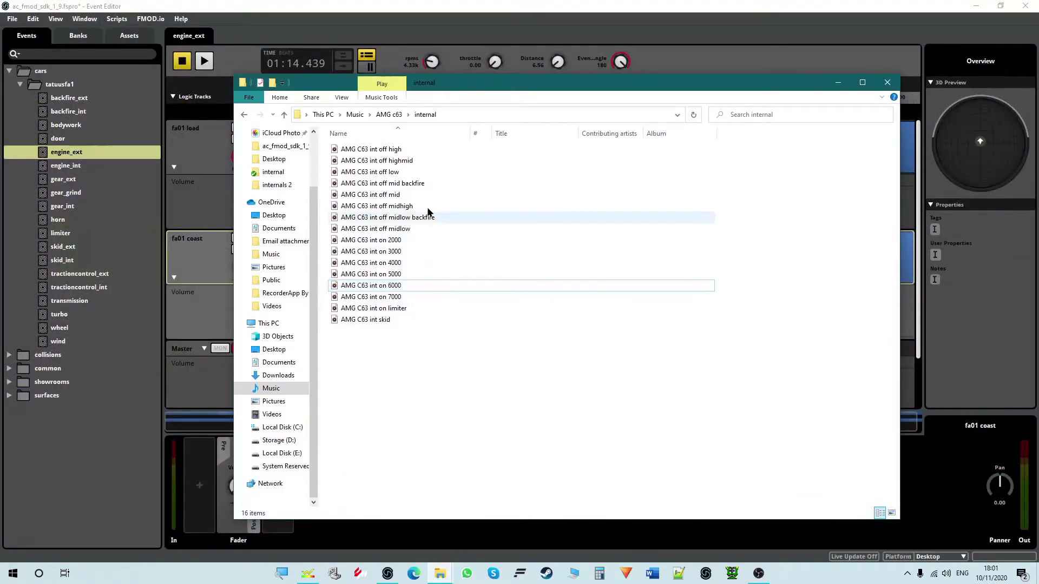
pyautogui.doubleClick(399, 299)
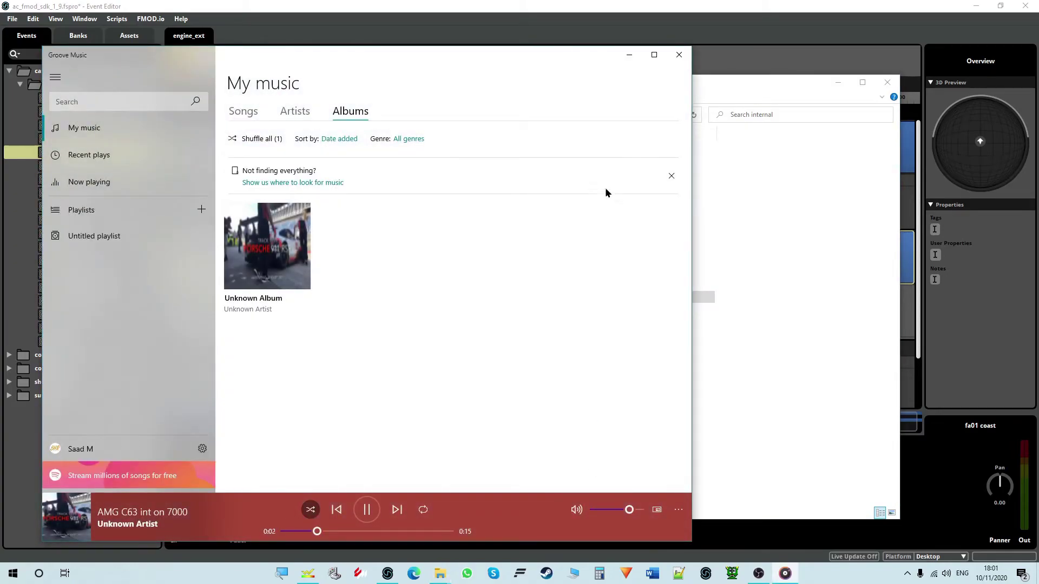
pyautogui.click(680, 55)
pyautogui.click(564, 389)
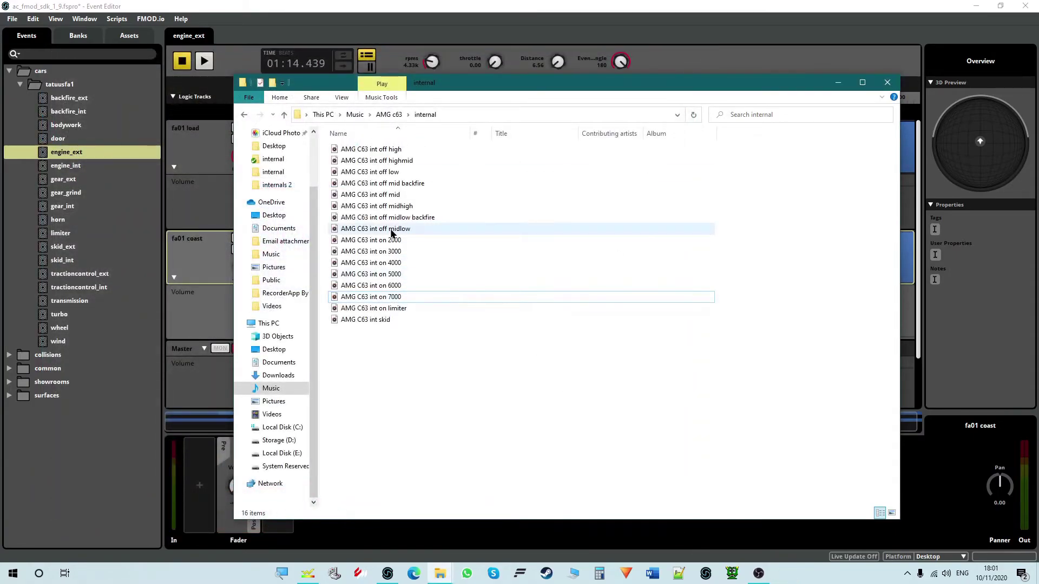
# Open AMG C63 int off high, close Groove Music, and play the sample in VLC media player instead
pyautogui.doubleClick(395, 150)
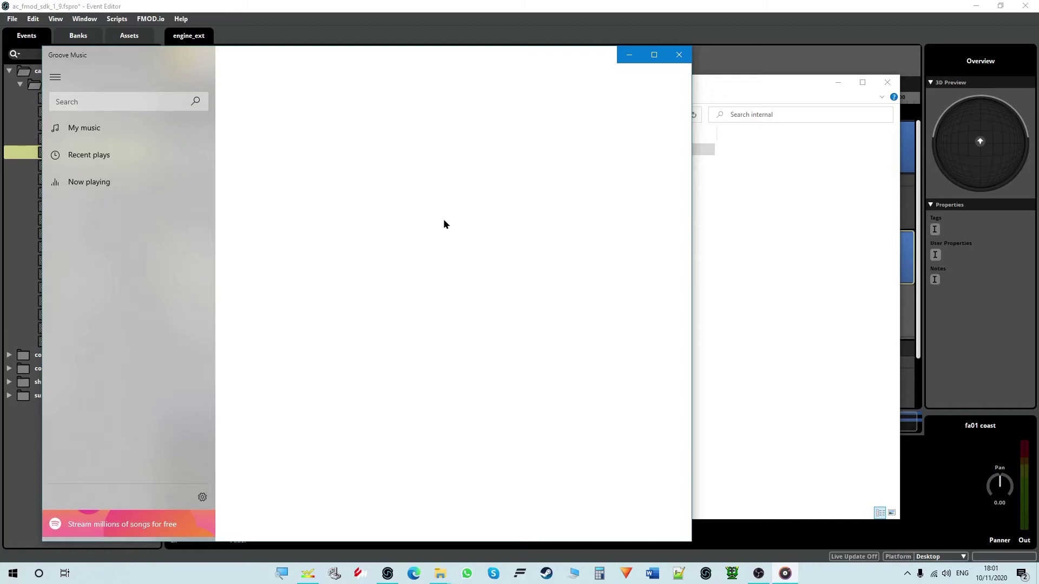
pyautogui.click(678, 55)
pyautogui.rightClick(383, 150)
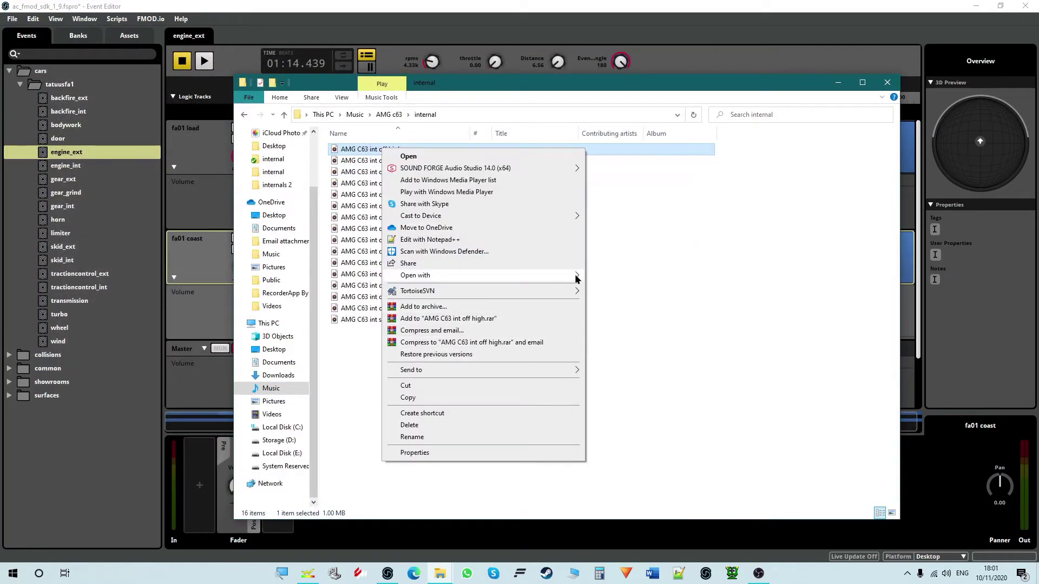
pyautogui.moveTo(577, 278)
pyautogui.click(618, 310)
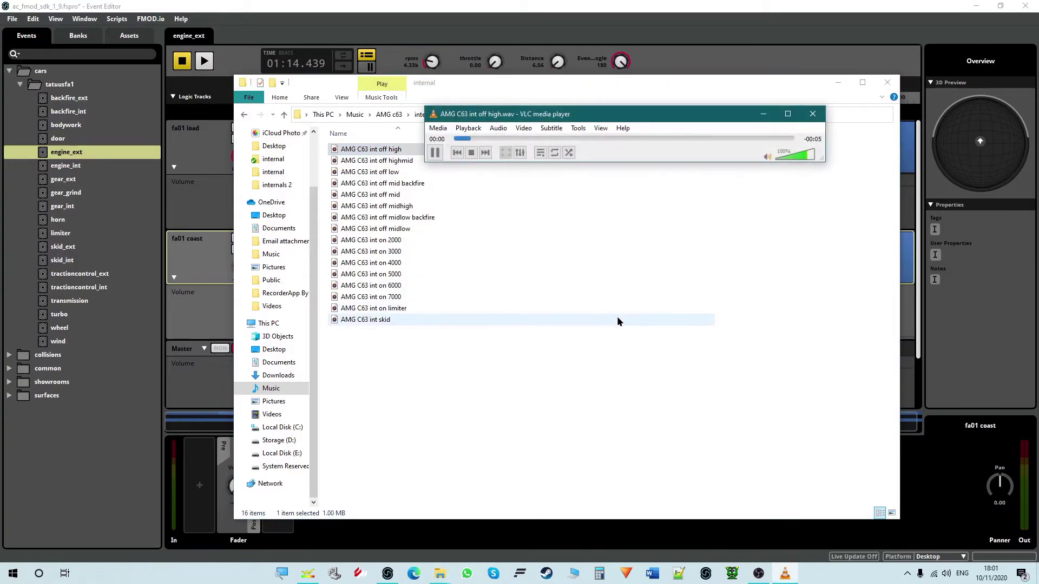
pyautogui.moveTo(639, 117); pyautogui.dragTo(651, 99)
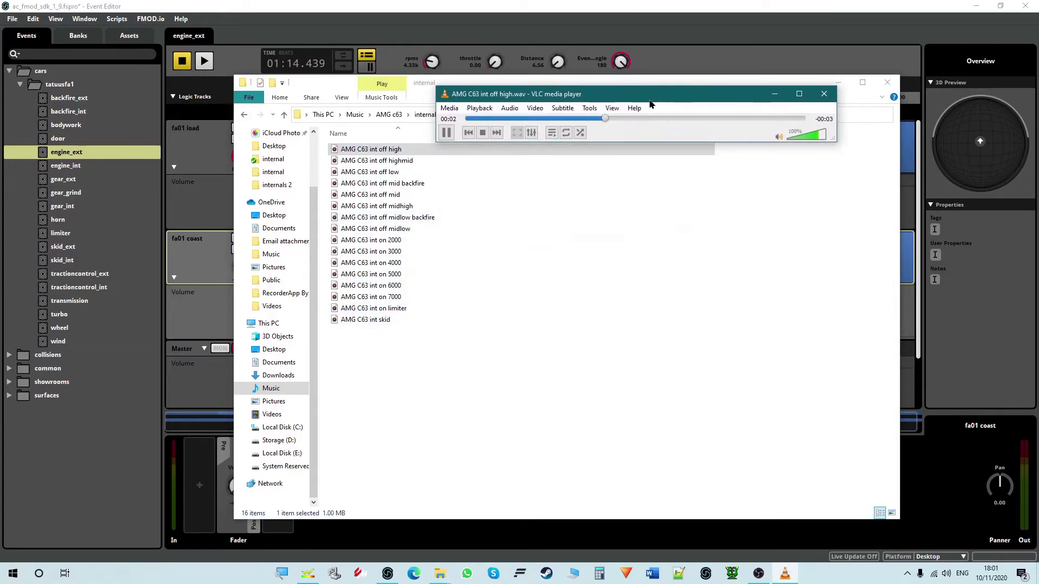
# Play the AMG C63 int on 6000 and AMG C63 int on 7000 samples, closing Groove Music after each one
pyautogui.doubleClick(394, 298)
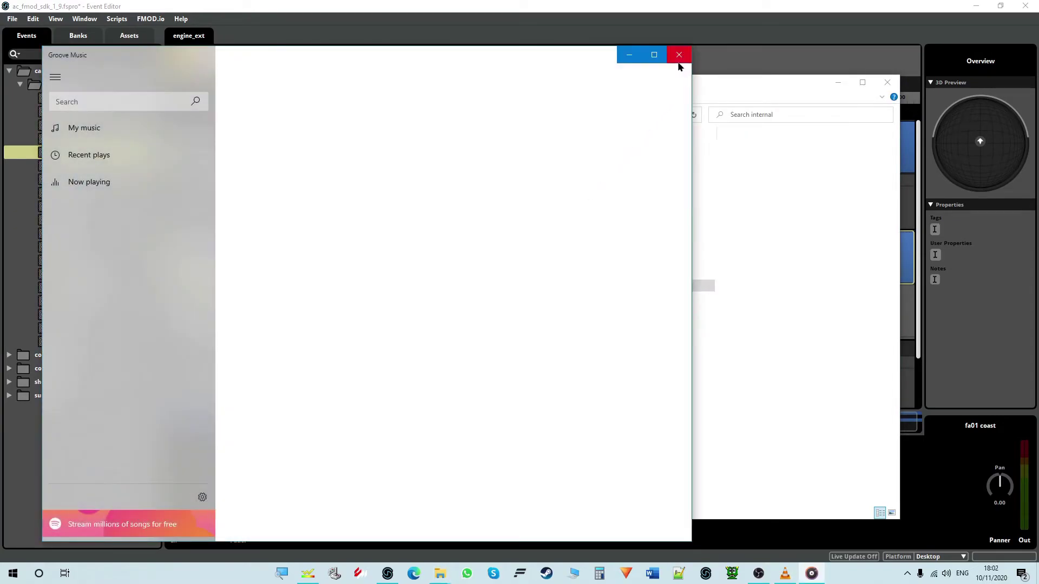
pyautogui.click(679, 55)
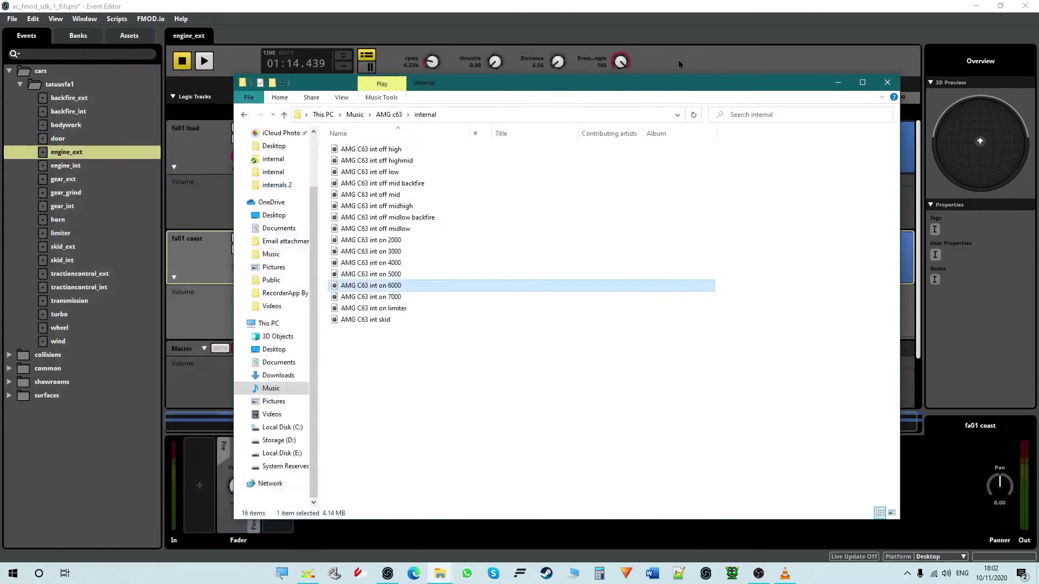
pyautogui.doubleClick(393, 287)
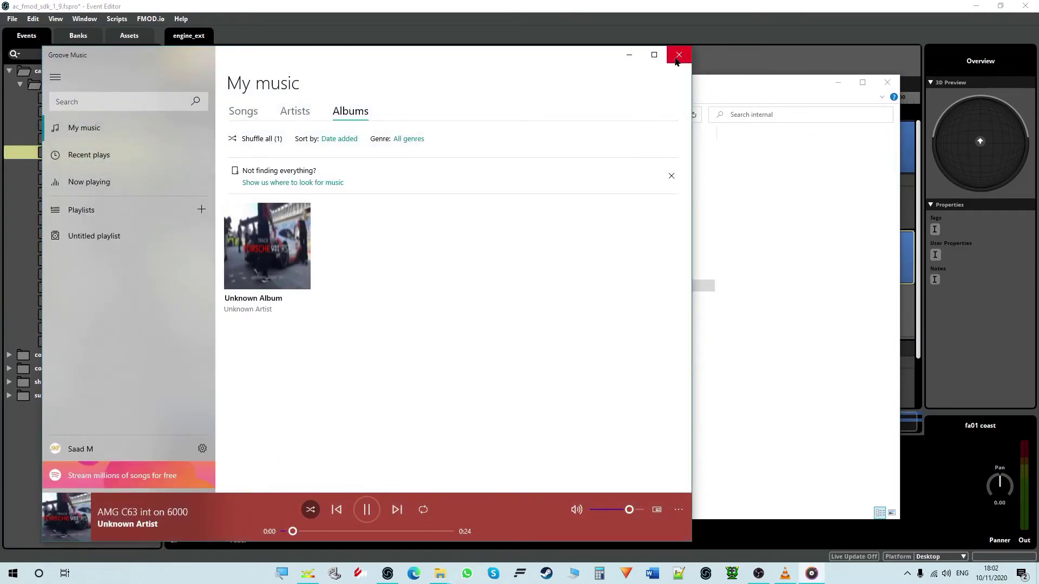
pyautogui.click(677, 60)
pyautogui.doubleClick(387, 299)
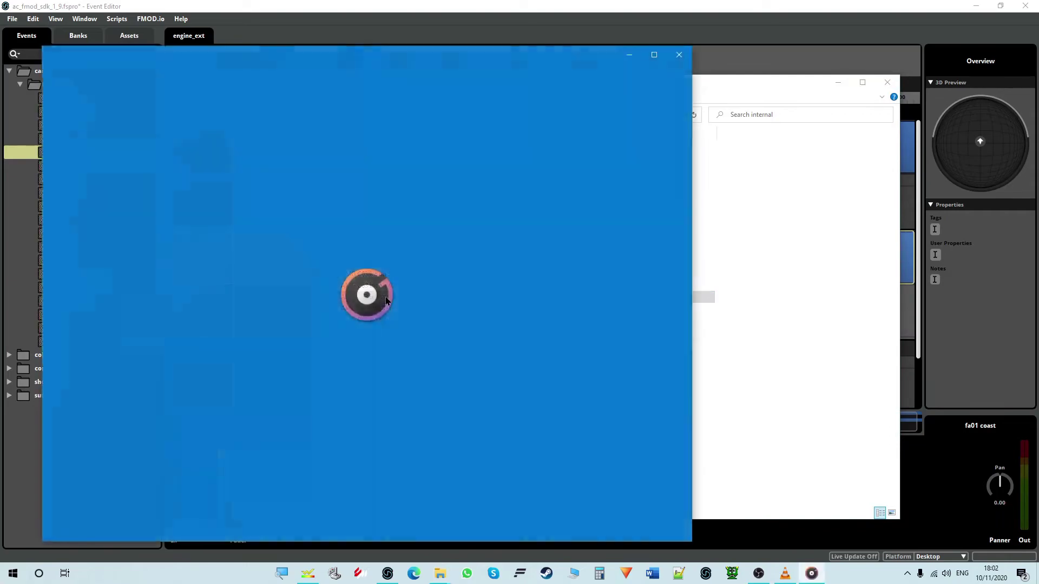
pyautogui.click(678, 58)
# Play the AMG C63 int off high sample with VLC media player, then close the player
pyautogui.rightClick(397, 150)
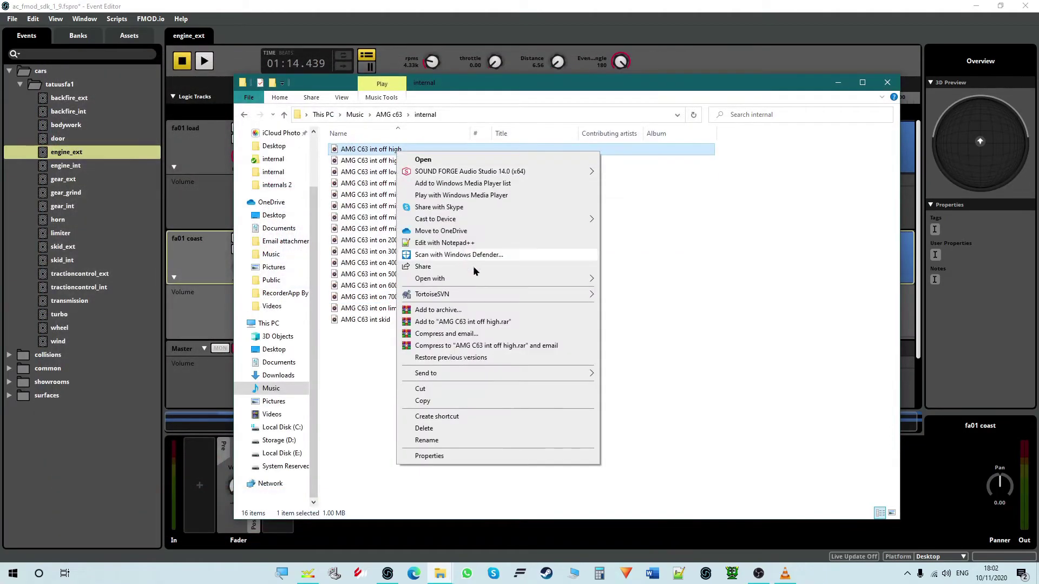
pyautogui.moveTo(574, 278)
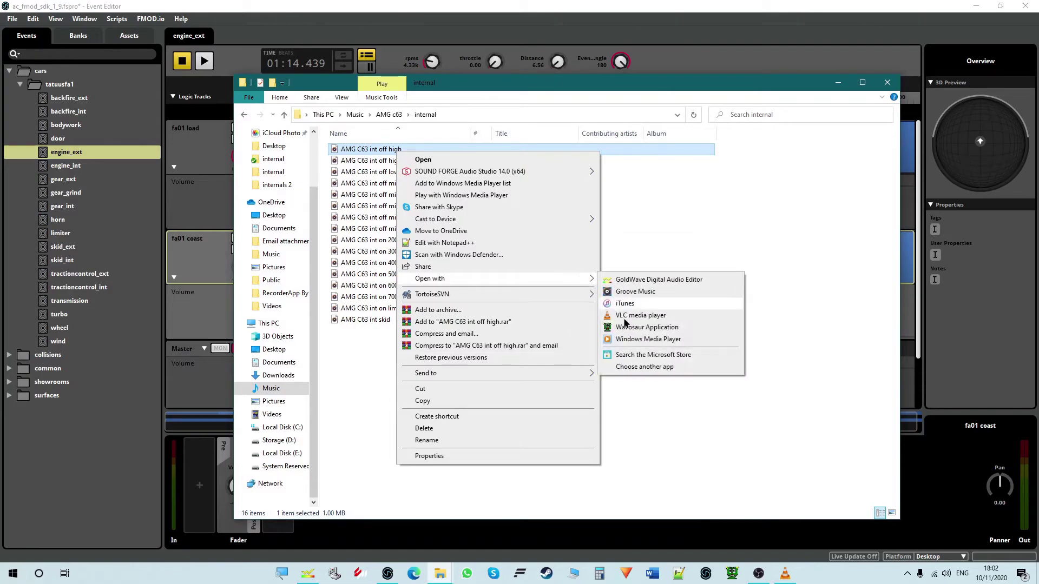
pyautogui.click(633, 316)
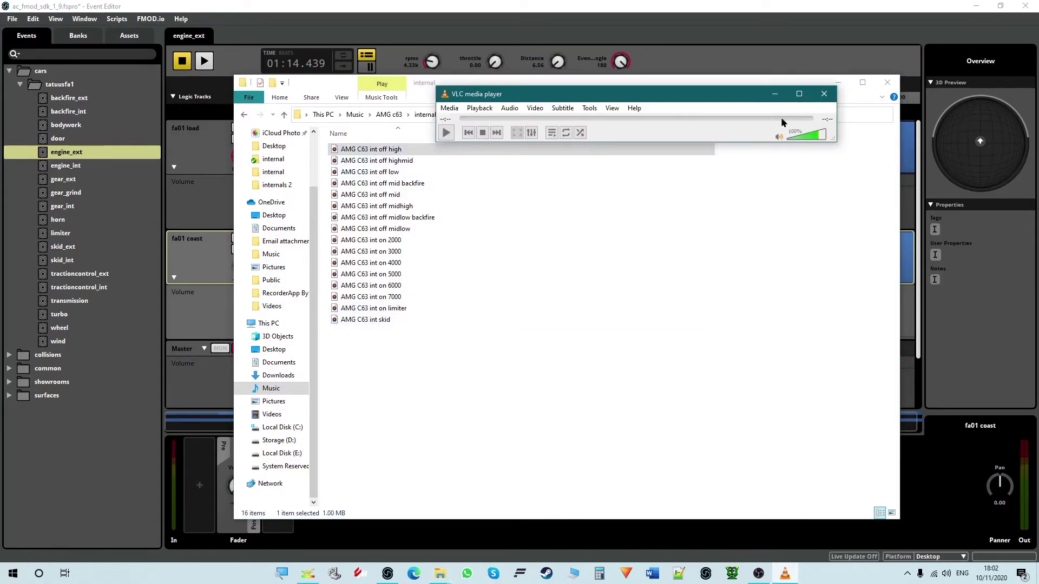
pyautogui.click(824, 94)
# Change the default app for .wav files to VLC media player through the properties of AMG C63 int off high
pyautogui.rightClick(387, 148)
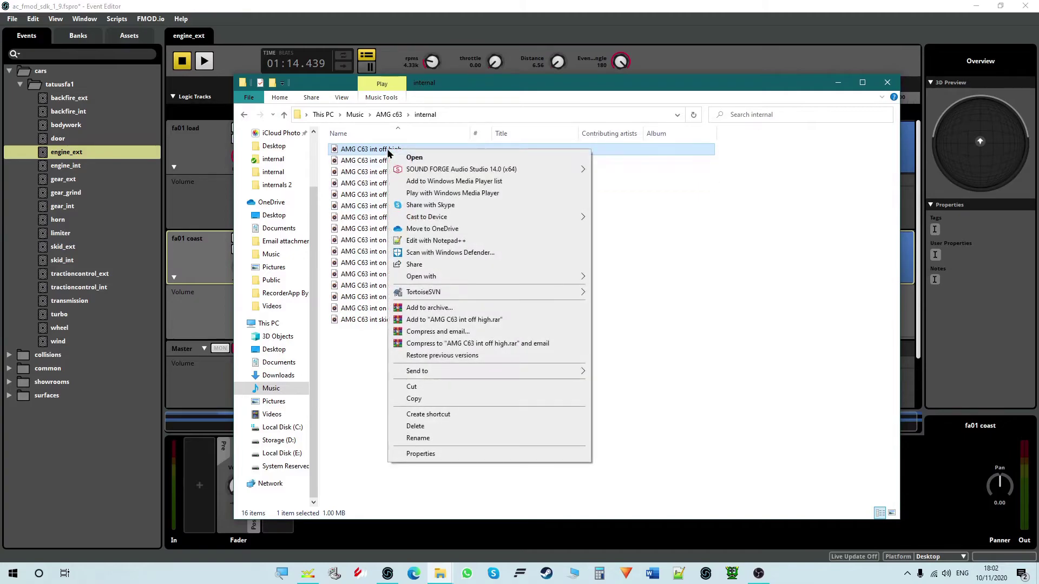
pyautogui.click(463, 453)
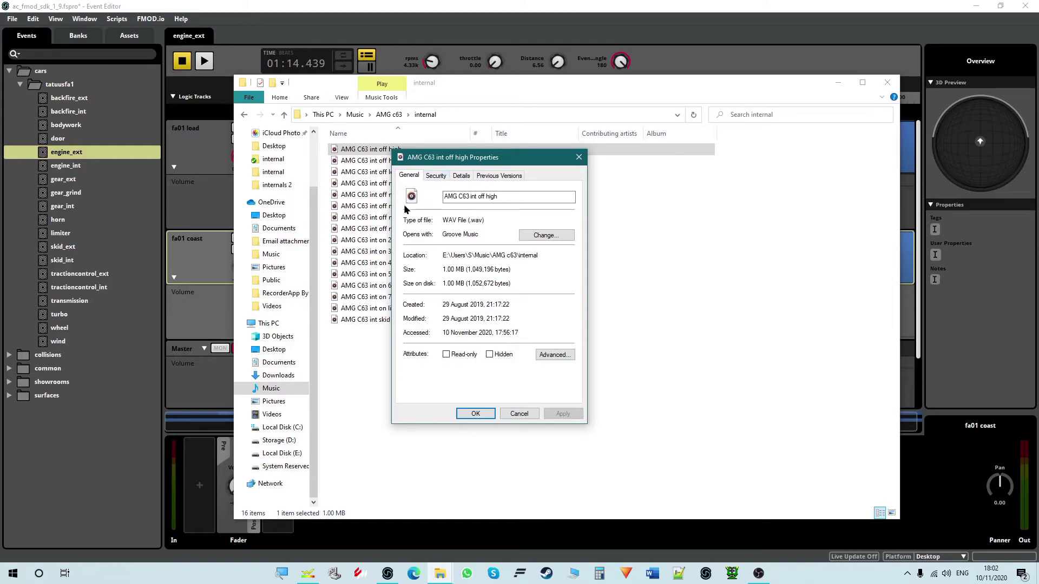
pyautogui.moveTo(456, 159); pyautogui.dragTo(411, 150)
pyautogui.click(509, 228)
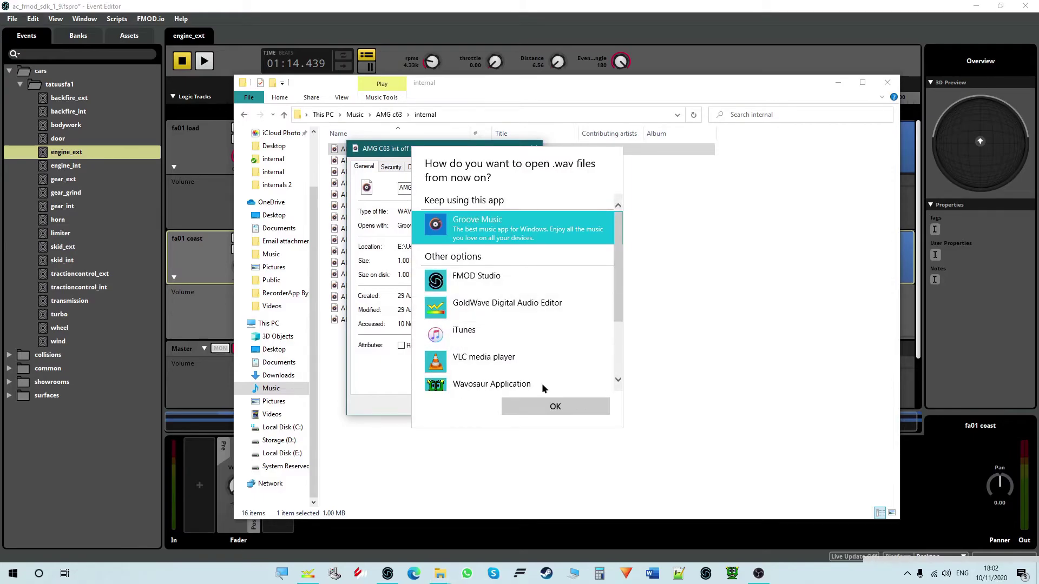
pyautogui.click(541, 359)
pyautogui.click(552, 406)
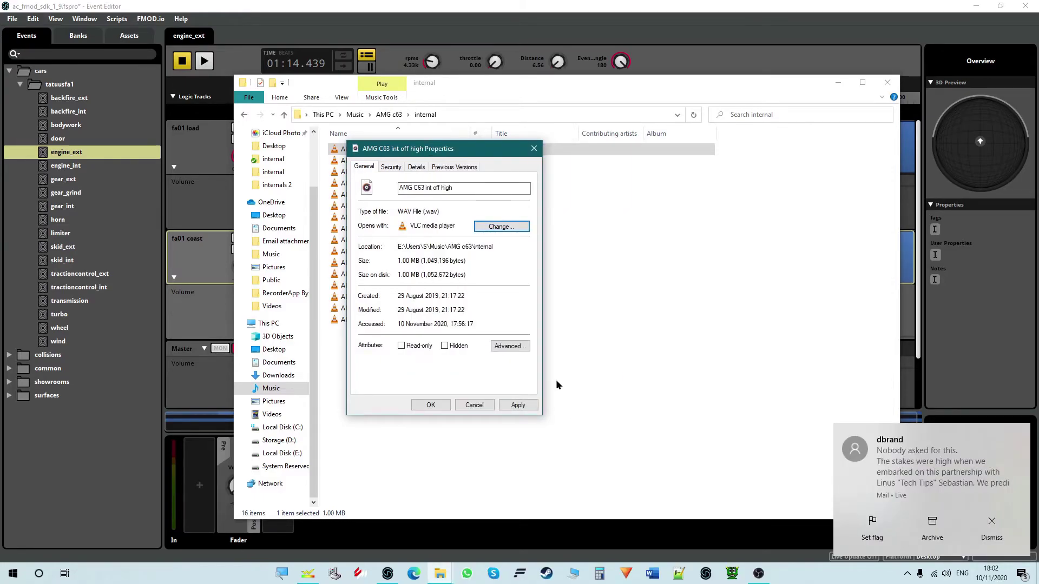
pyautogui.click(431, 406)
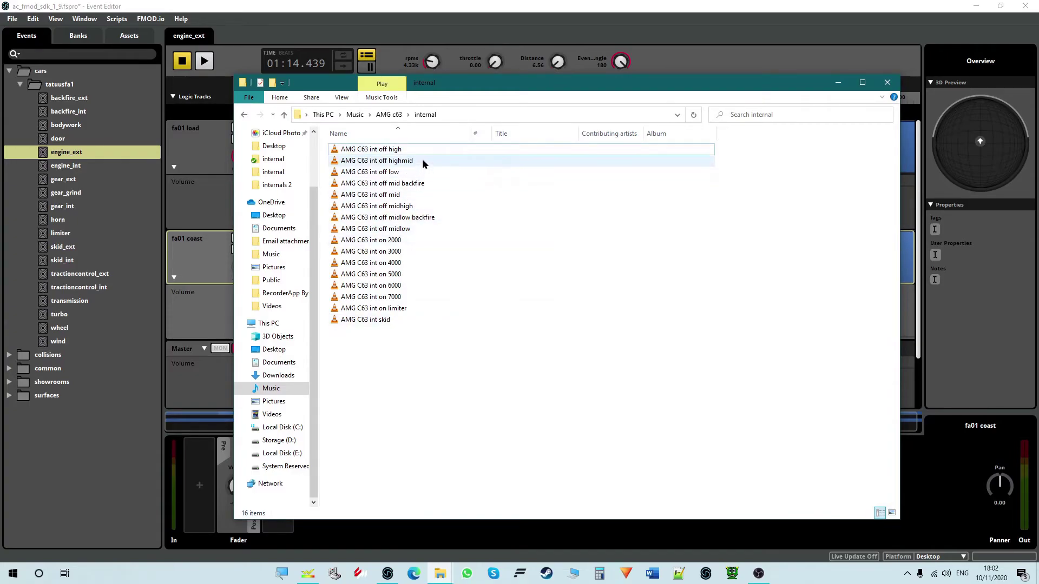
# Play AMG C63 int off high, int on 7000, int on 3000 and int off midlow in turn to compare them
pyautogui.doubleClick(409, 150)
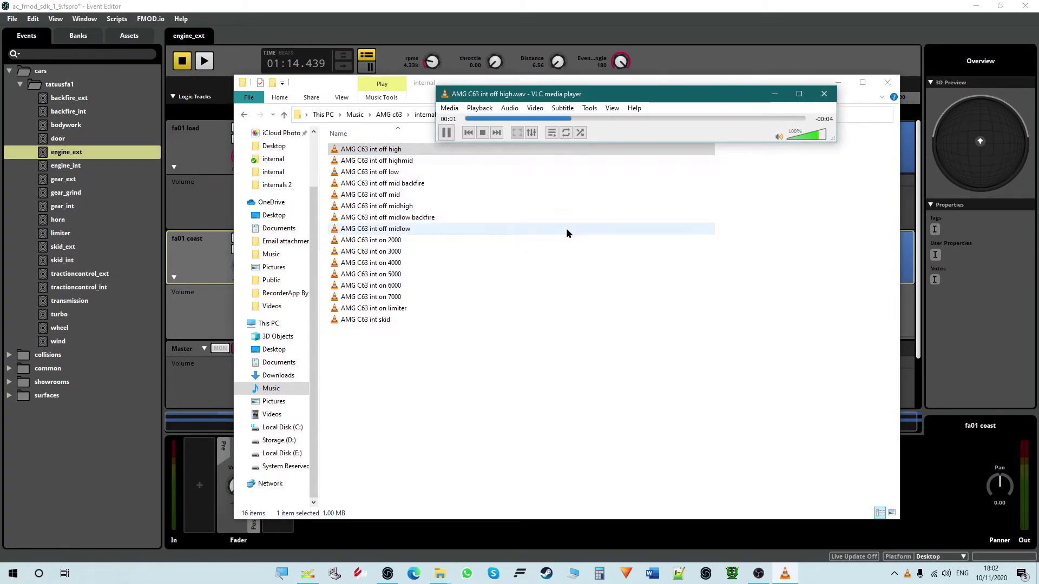
pyautogui.click(388, 299)
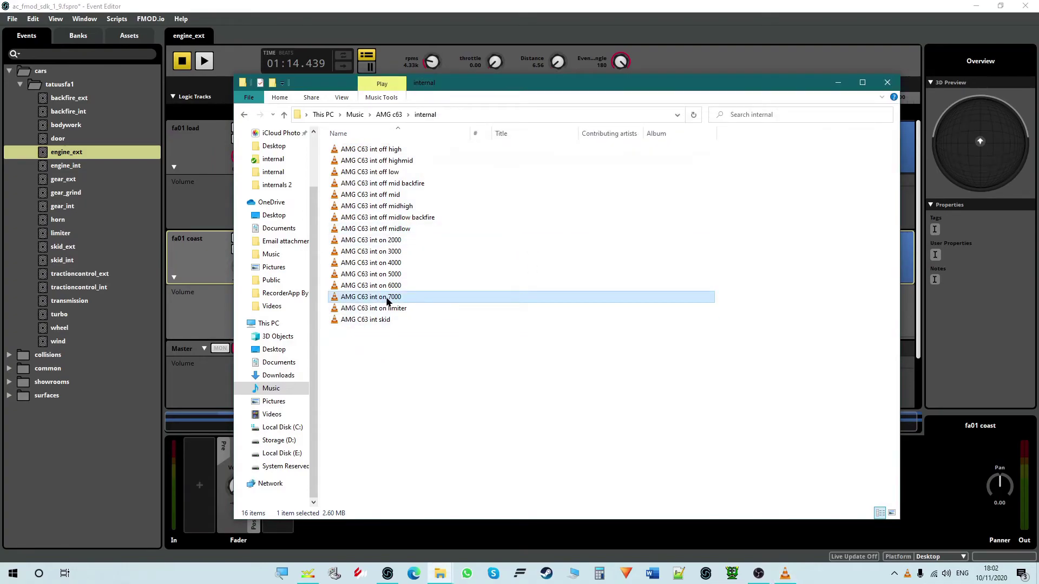
pyautogui.click(397, 252)
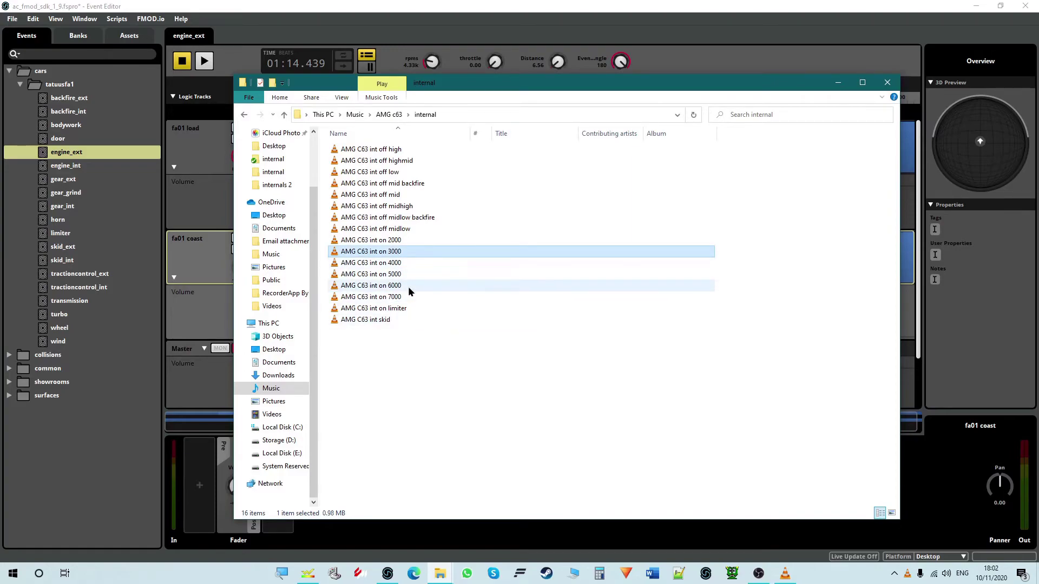
pyautogui.click(408, 229)
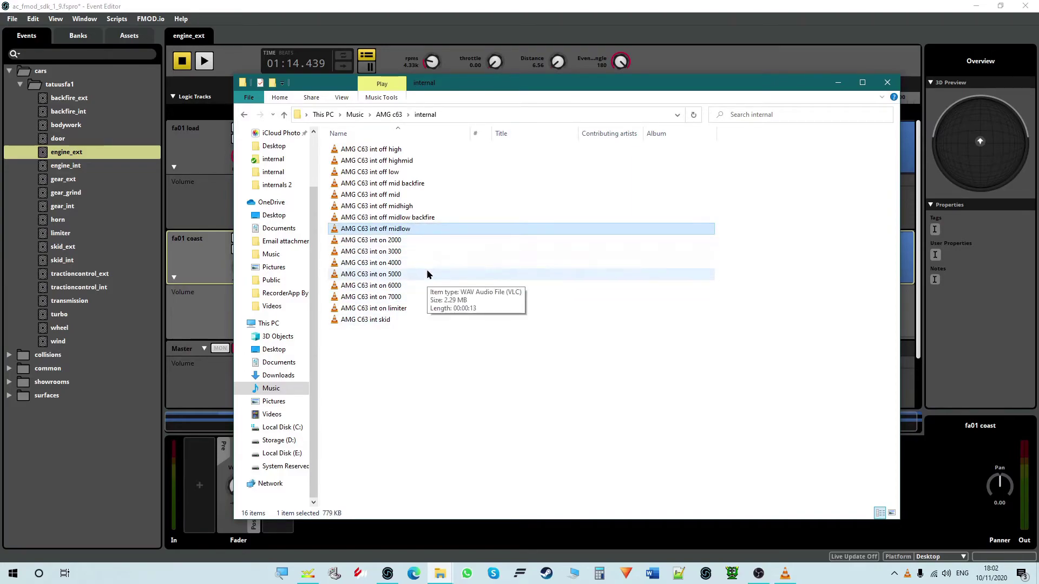
# Compare the AMG C63 int on 3000, 4000 and 5000 samples with off midlow and off midhigh, and close VLC media player
pyautogui.click(398, 253)
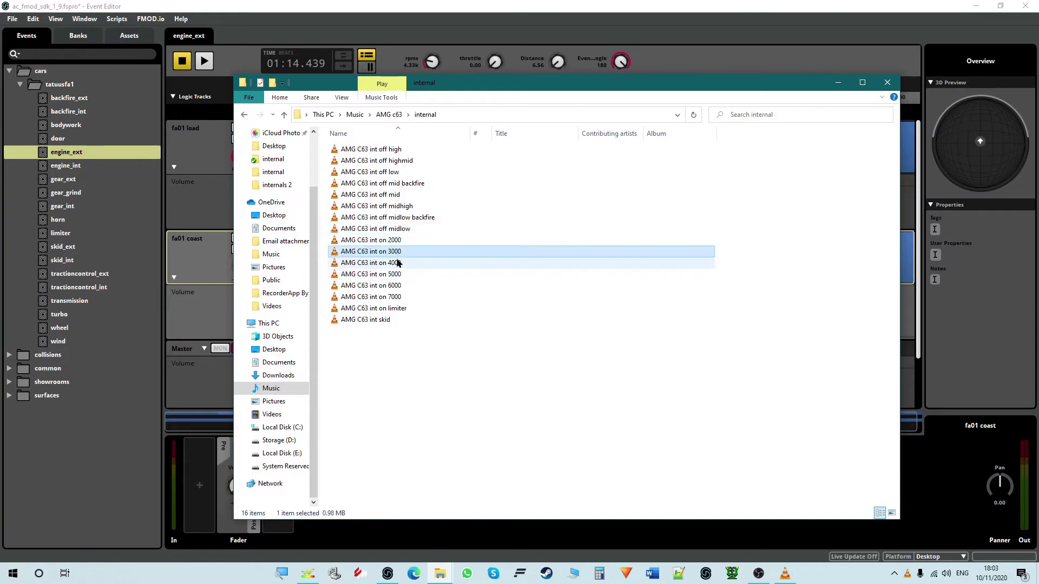
pyautogui.click(398, 264)
pyautogui.click(400, 275)
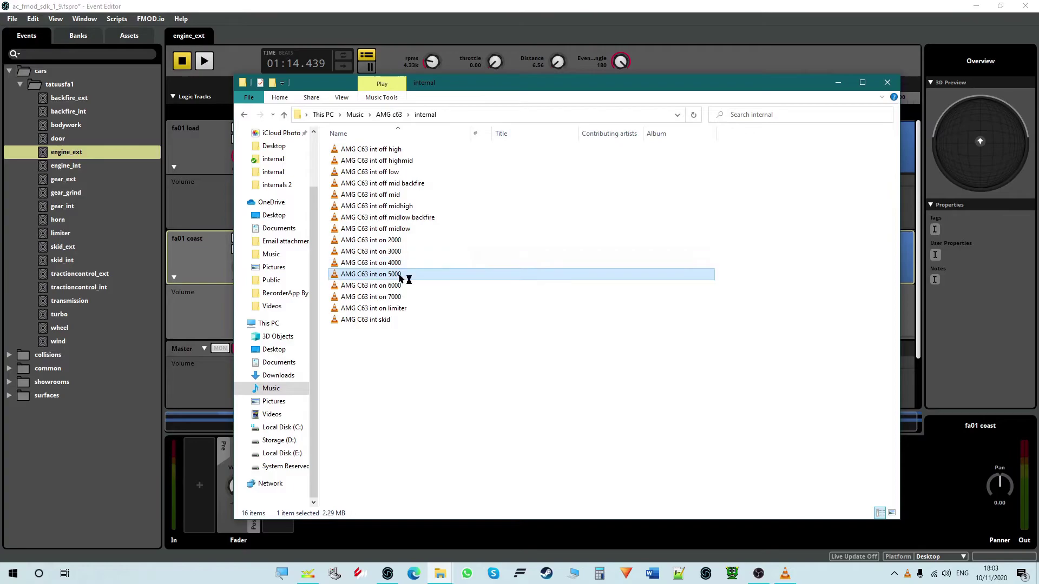
pyautogui.click(398, 264)
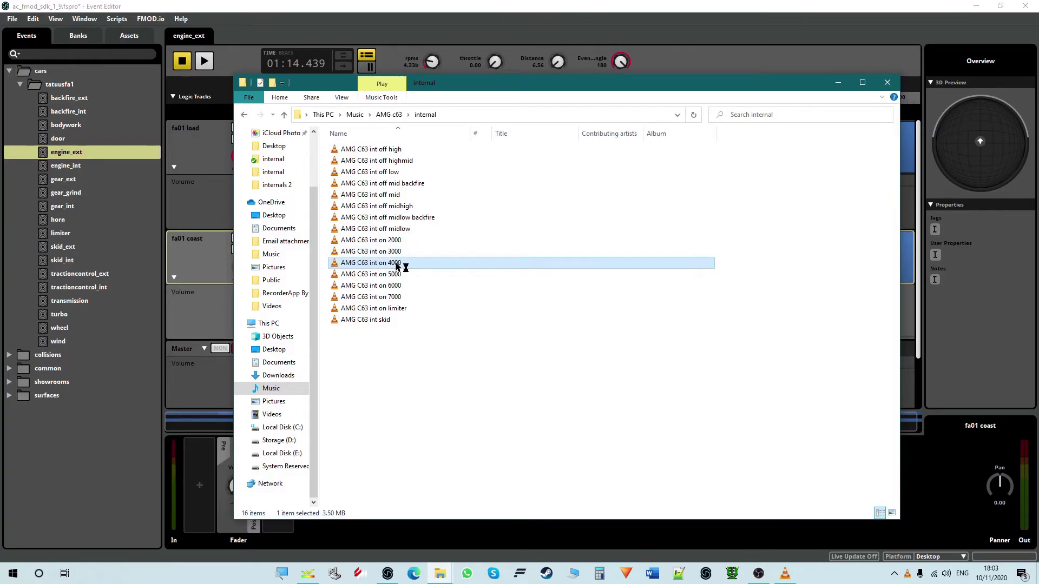
pyautogui.click(404, 230)
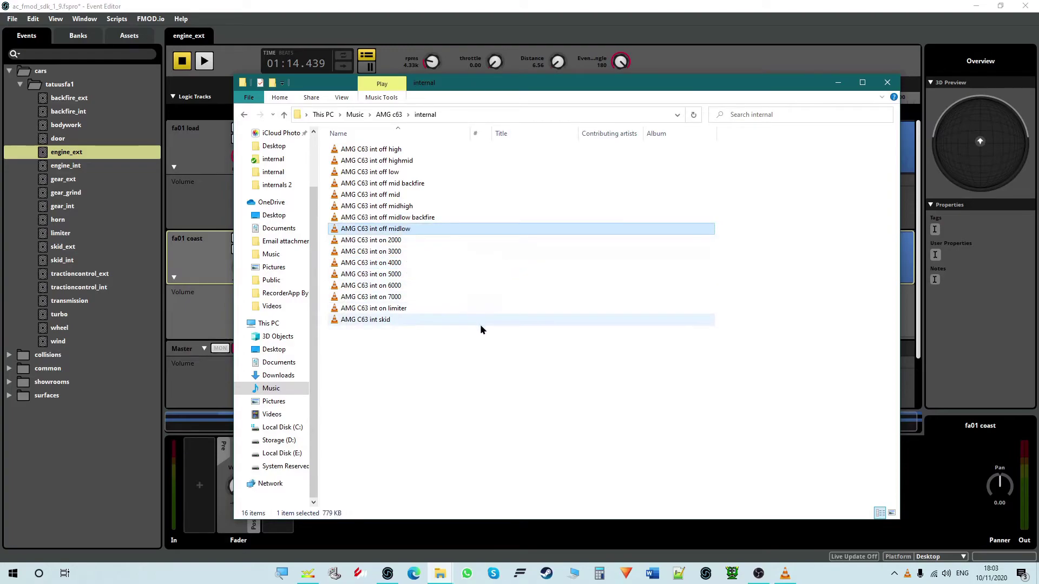
pyautogui.click(409, 207)
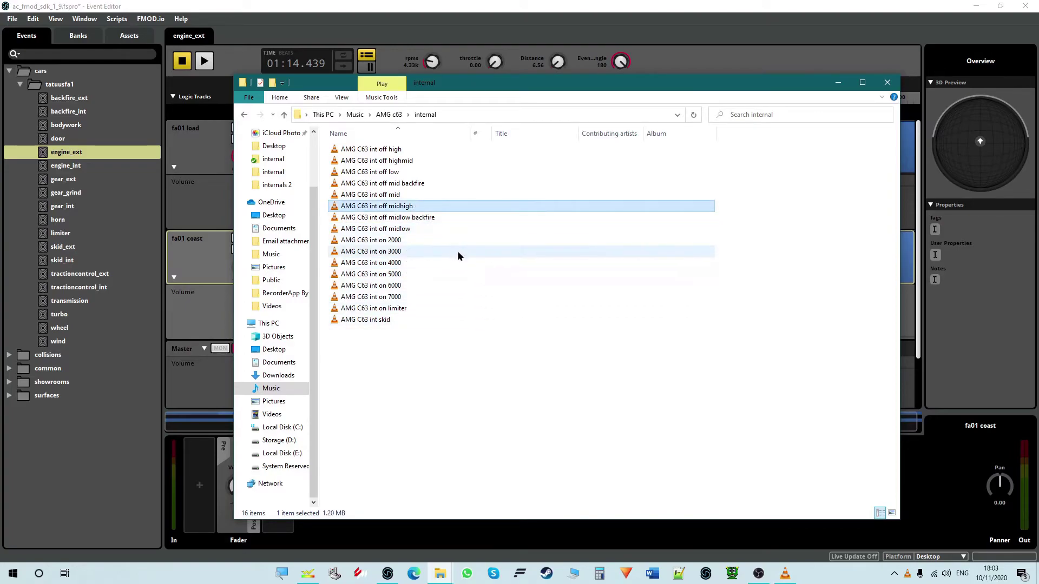
pyautogui.click(408, 274)
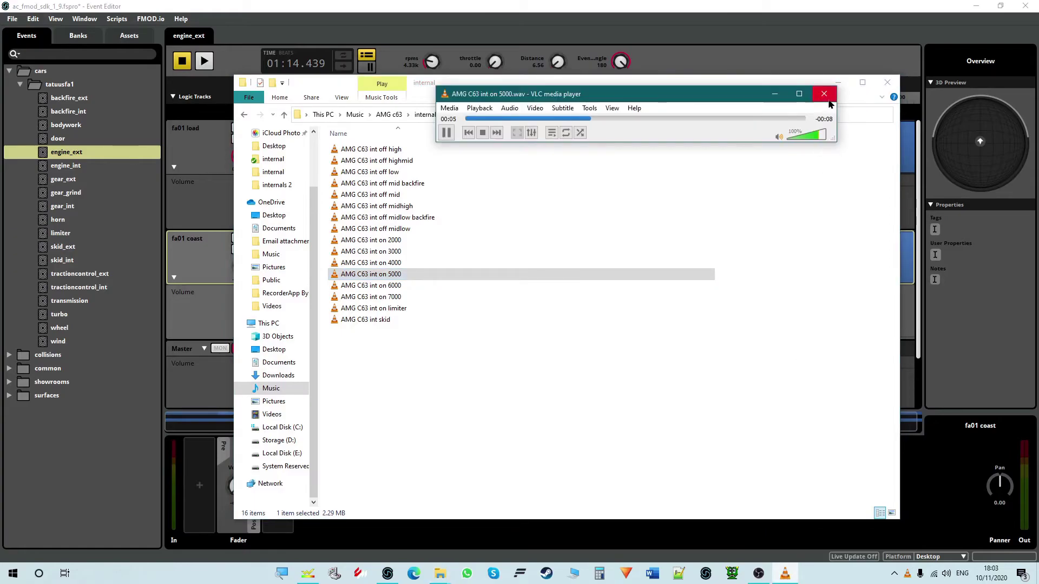
pyautogui.click(787, 360)
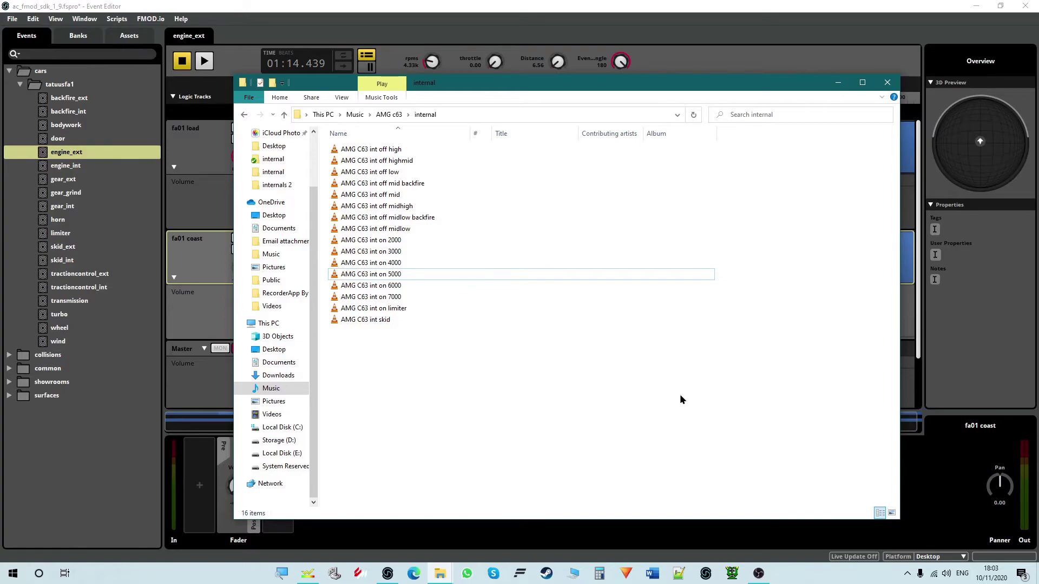
# Switch to FMOD Studio and examine the Master track's Lowpass Cutoff curve over the Event Cone Angle parameter
pyautogui.click(603, 21)
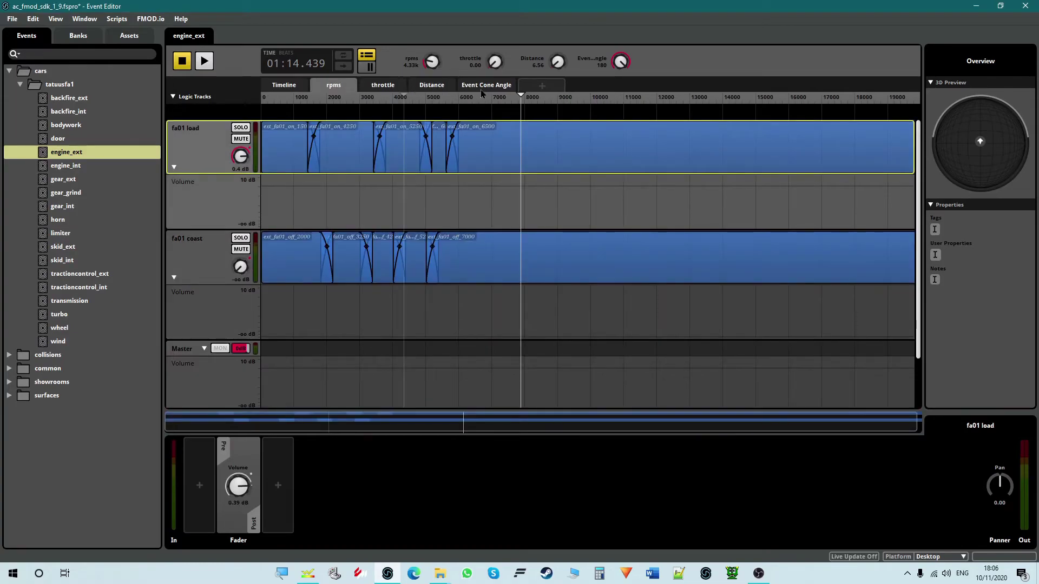
pyautogui.click(487, 86)
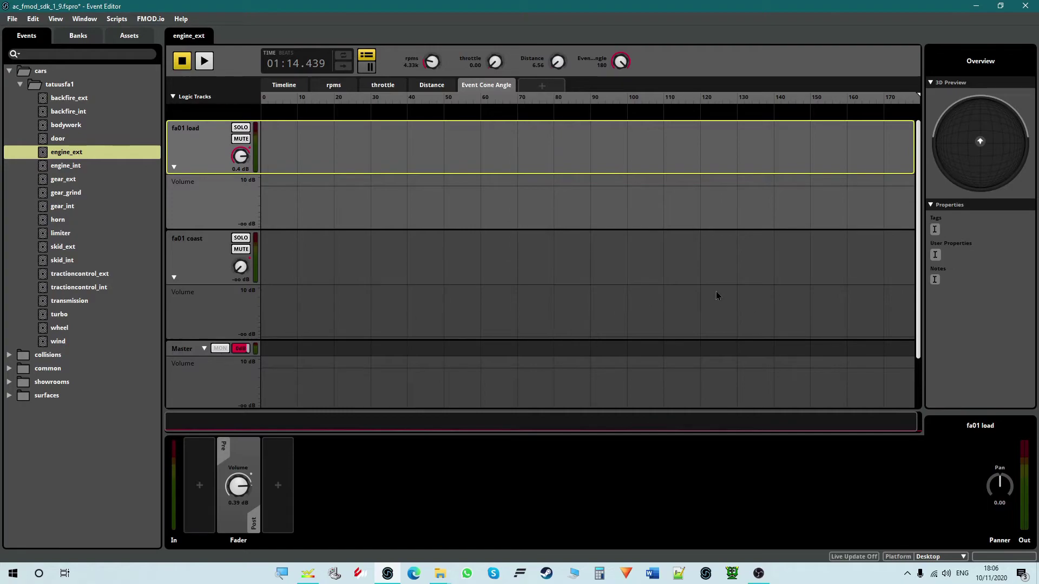
pyautogui.scroll(-1, 328, 338)
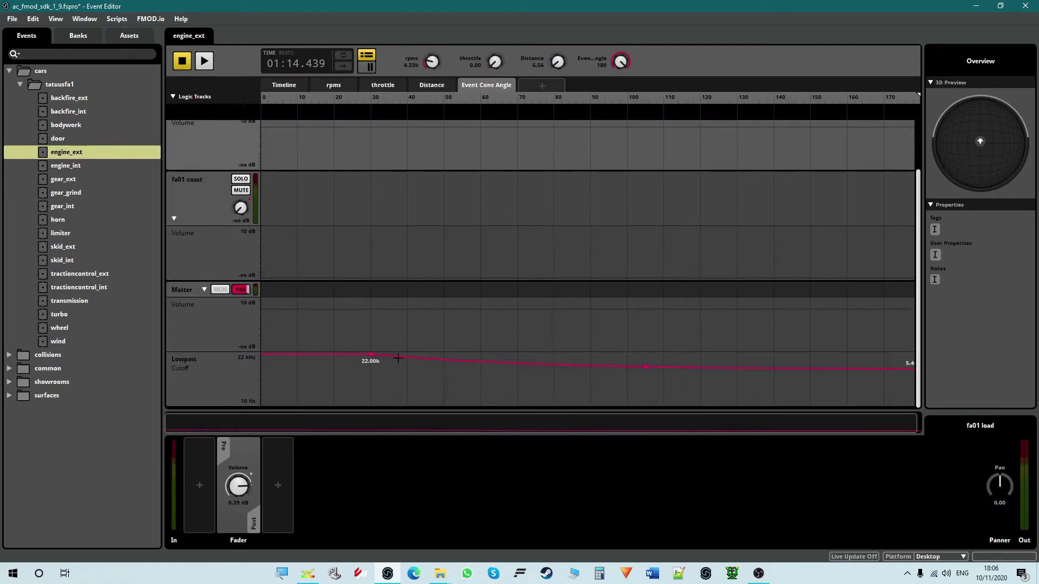
pyautogui.scroll(1, 417, 340)
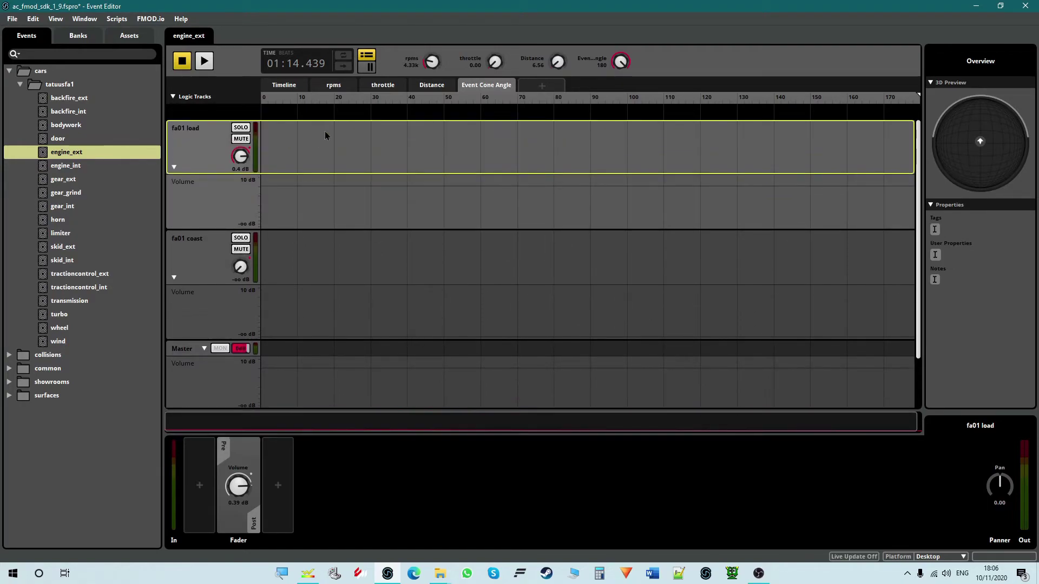
pyautogui.scroll(-1, 367, 282)
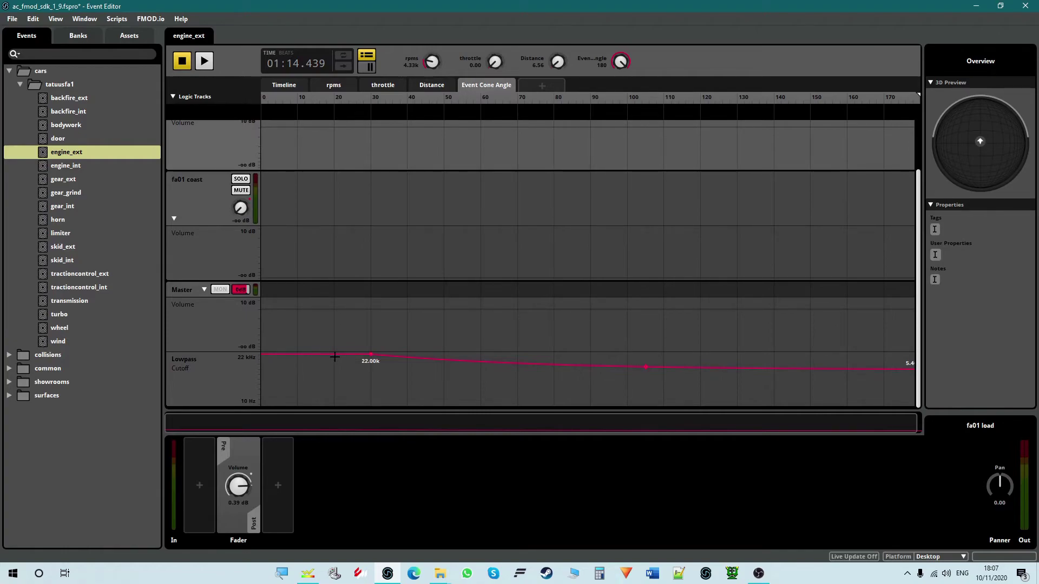
# Examine the volume curves of the fa01 load and fa01 coast tracks over the throttle parameter
pyautogui.click(384, 87)
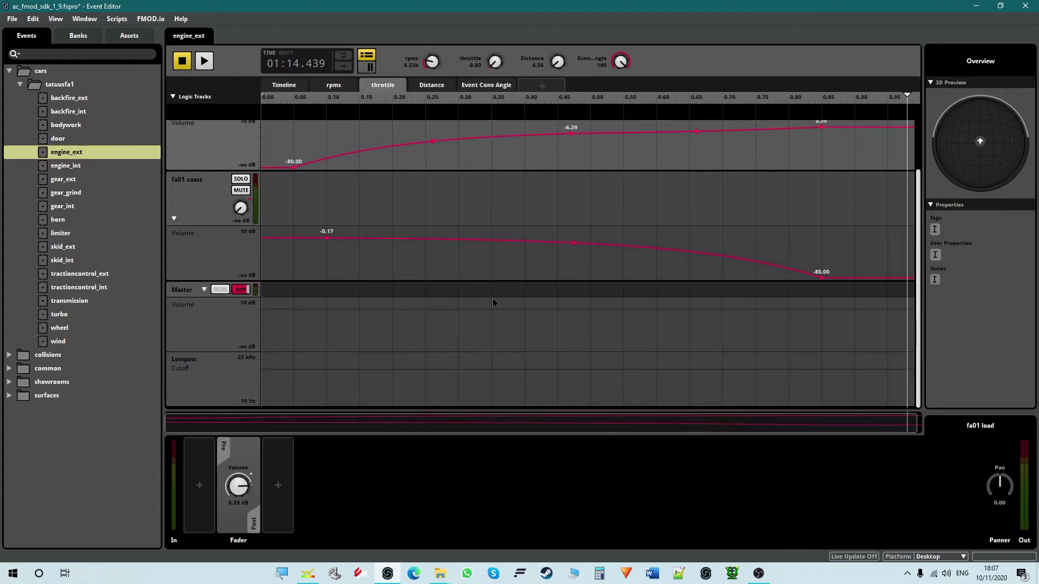
pyautogui.scroll(3, 621, 263)
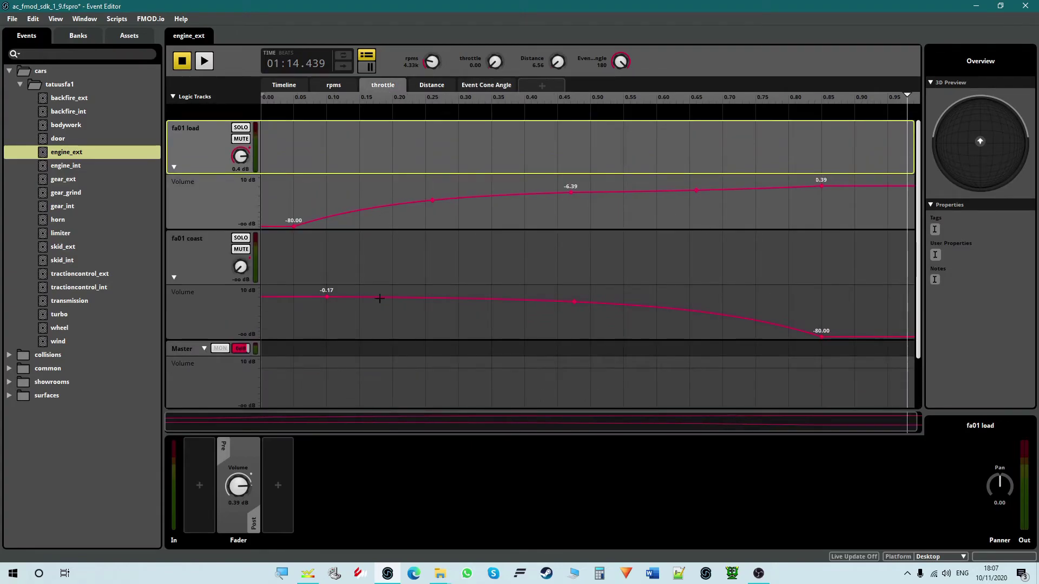
pyautogui.scroll(-3, 531, 319)
pyautogui.scroll(3, 531, 356)
# Select the fa01 coast and fa01 load tracks alternately to compare them, ending on fa01 load
pyautogui.click(204, 238)
pyautogui.click(195, 158)
pyautogui.click(204, 238)
pyautogui.click(201, 172)
pyautogui.click(202, 277)
pyautogui.click(210, 165)
pyautogui.click(213, 237)
pyautogui.click(216, 160)
# Look through the engine_ext tracks over the Distance parameter for any automation
pyautogui.click(422, 89)
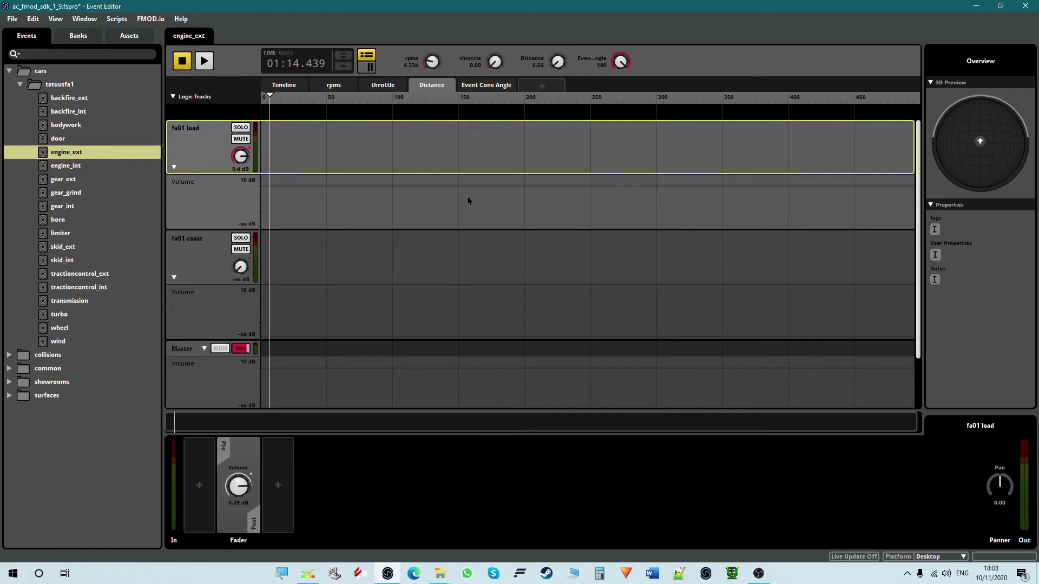
pyautogui.scroll(-1, 467, 196)
pyautogui.scroll(1, 466, 195)
# Open the engine_int event, review its load and coast tracks over rpms, and show their throttle volume curves
pyautogui.click(122, 165)
pyautogui.scroll(-2, 414, 250)
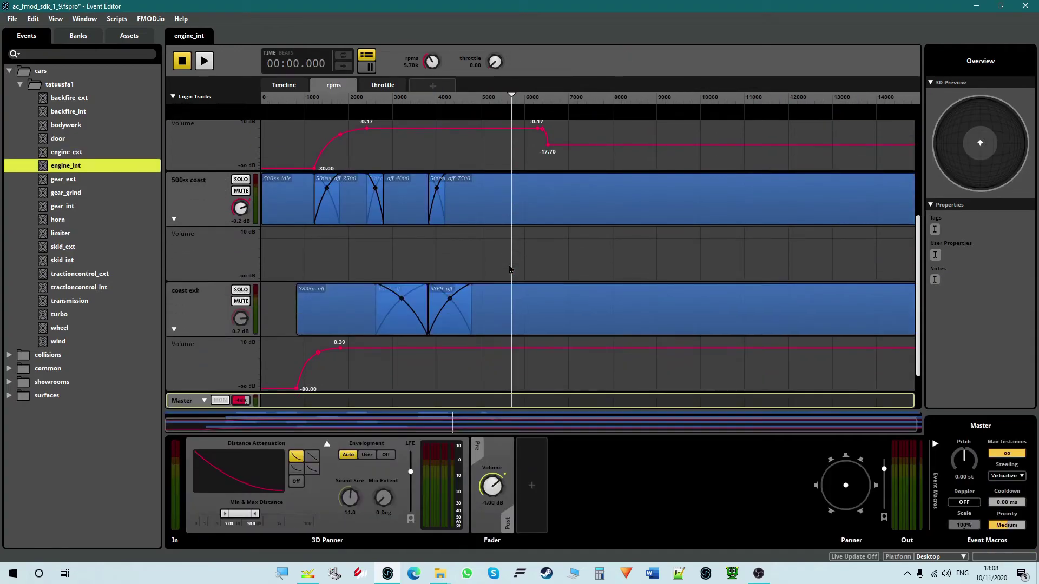
pyautogui.scroll(2, 510, 264)
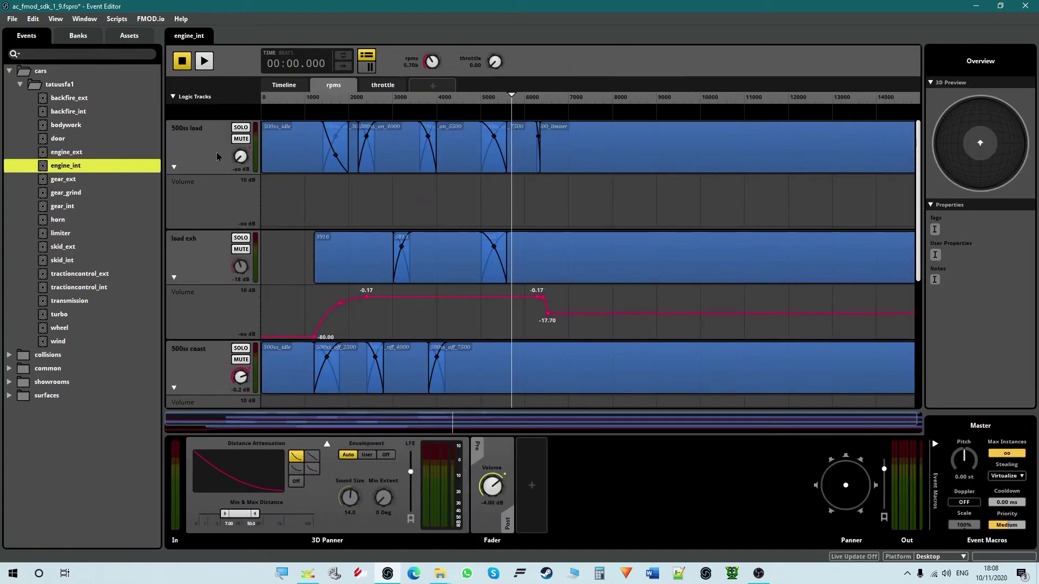
pyautogui.click(384, 85)
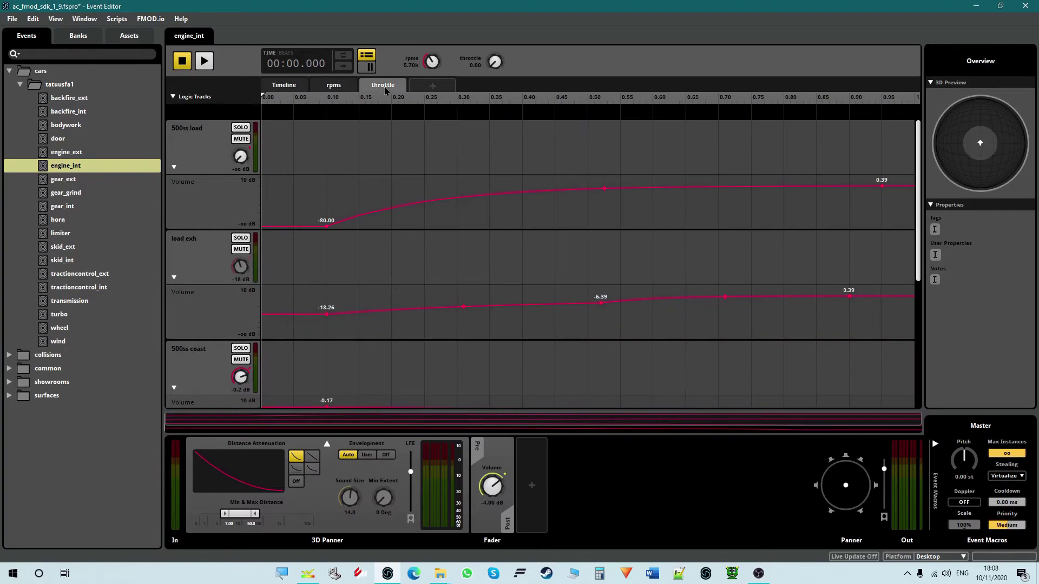
pyautogui.click(385, 89)
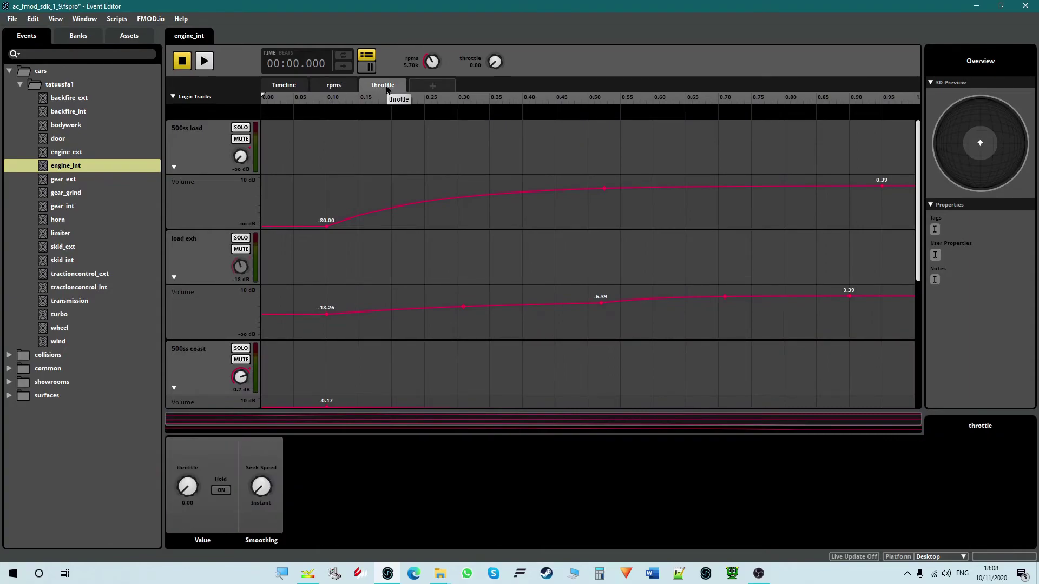
# Look over the throttle volume curves of the load and coast tracks and select the 500ss coast track
pyautogui.scroll(-3, 497, 340)
pyautogui.scroll(3, 497, 337)
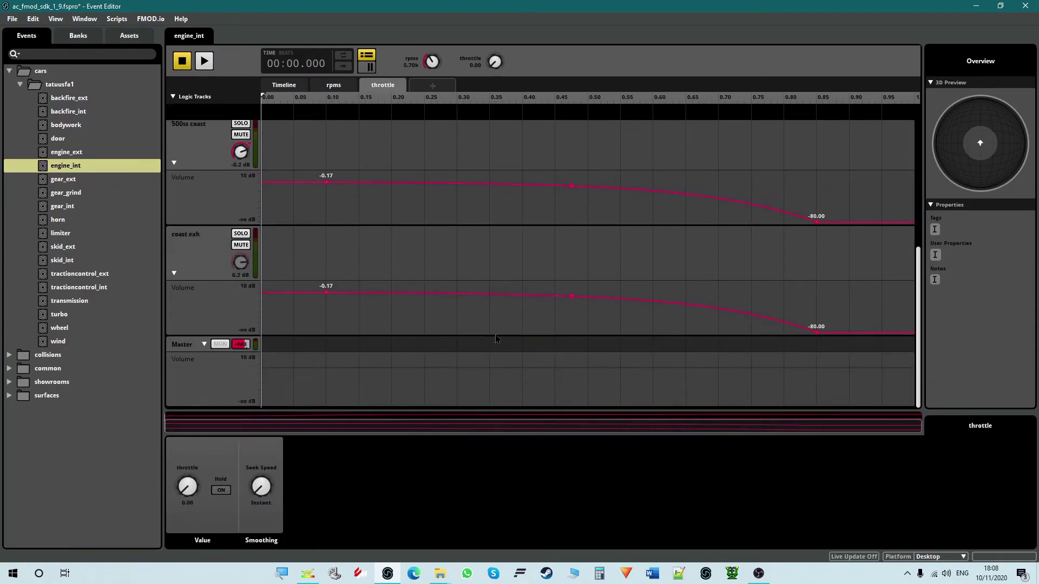
pyautogui.scroll(-3, 494, 336)
pyautogui.click(203, 146)
pyautogui.scroll(3, 216, 236)
pyautogui.scroll(1, 216, 234)
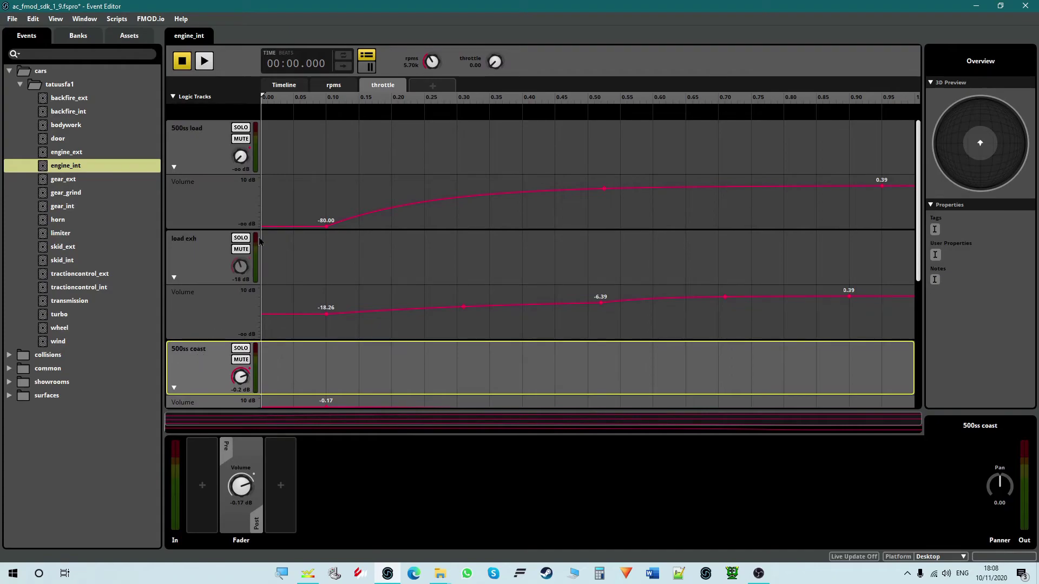
# Compare the 500ss load and load exh tracks over throttle and select the 3-EQ effect on load exh
pyautogui.click(209, 241)
pyautogui.click(213, 156)
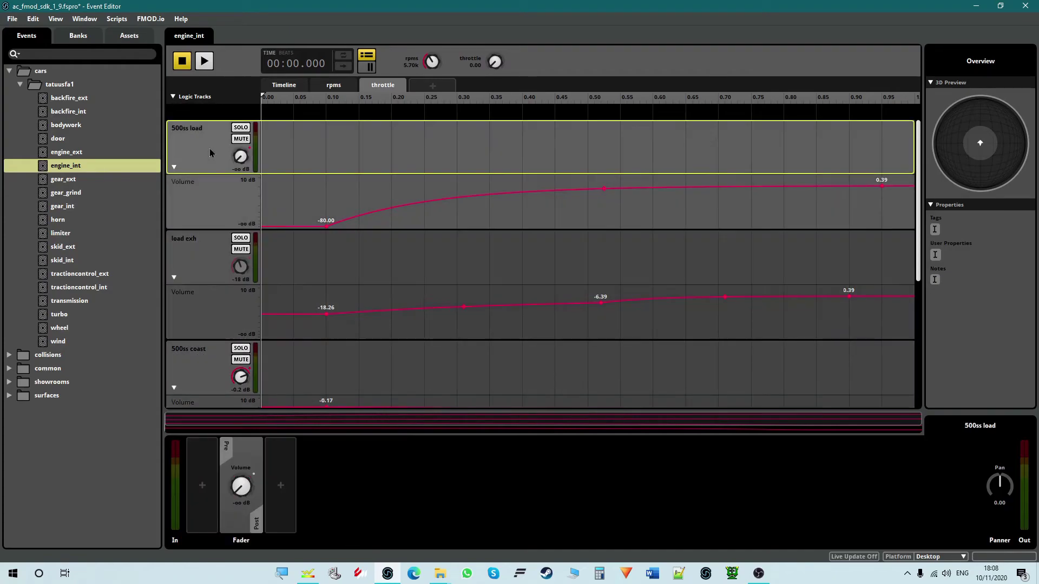
pyautogui.click(211, 263)
pyautogui.click(212, 156)
pyautogui.click(193, 245)
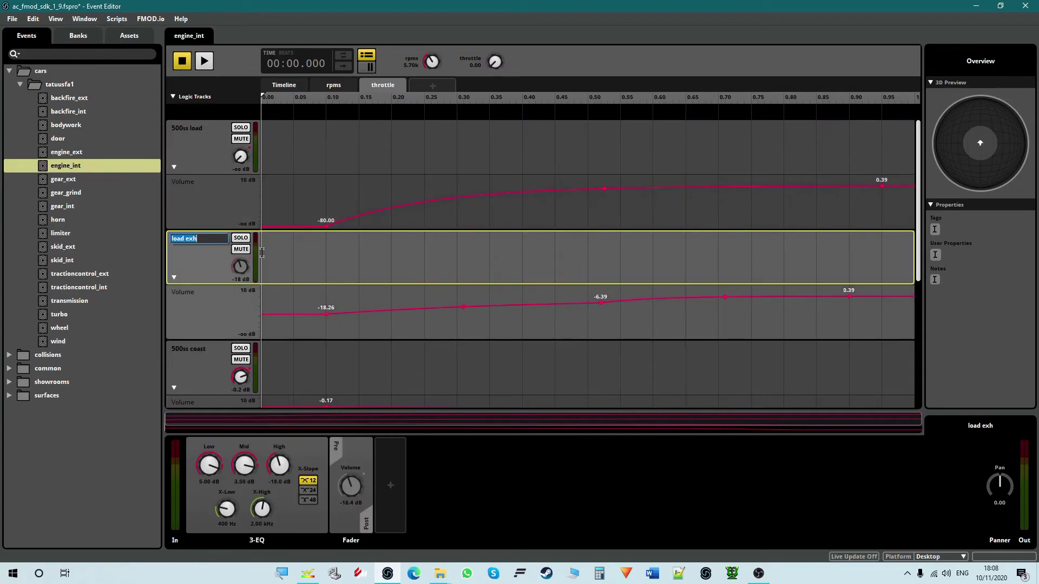
pyautogui.scroll(-3, 379, 319)
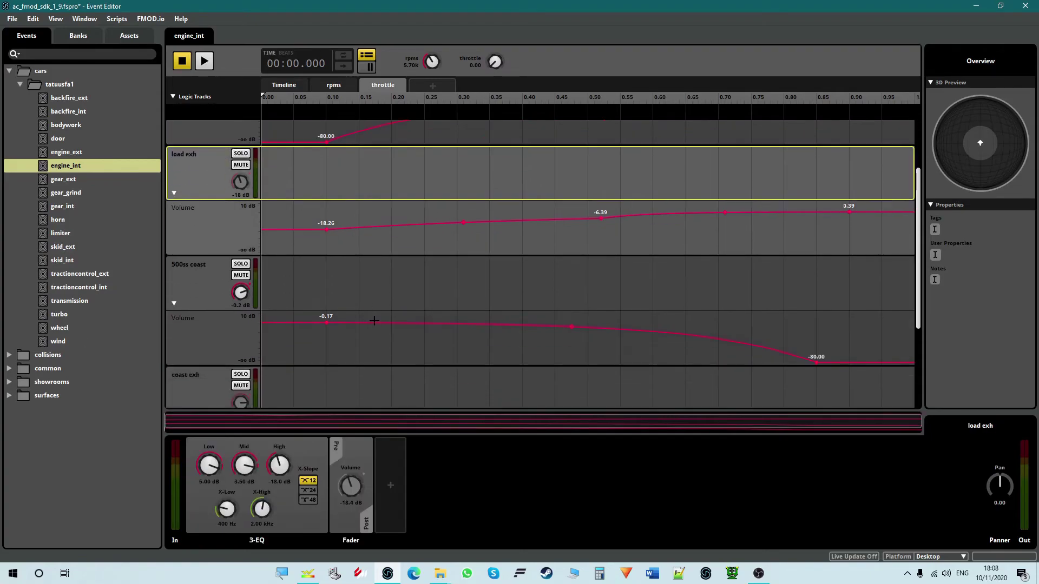
pyautogui.scroll(3, 394, 319)
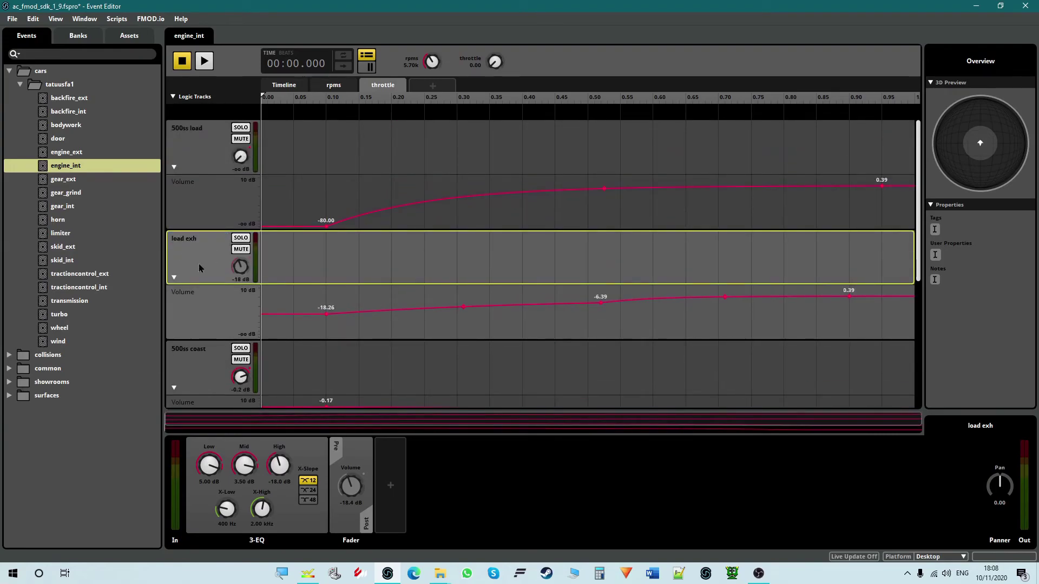
pyautogui.click(306, 446)
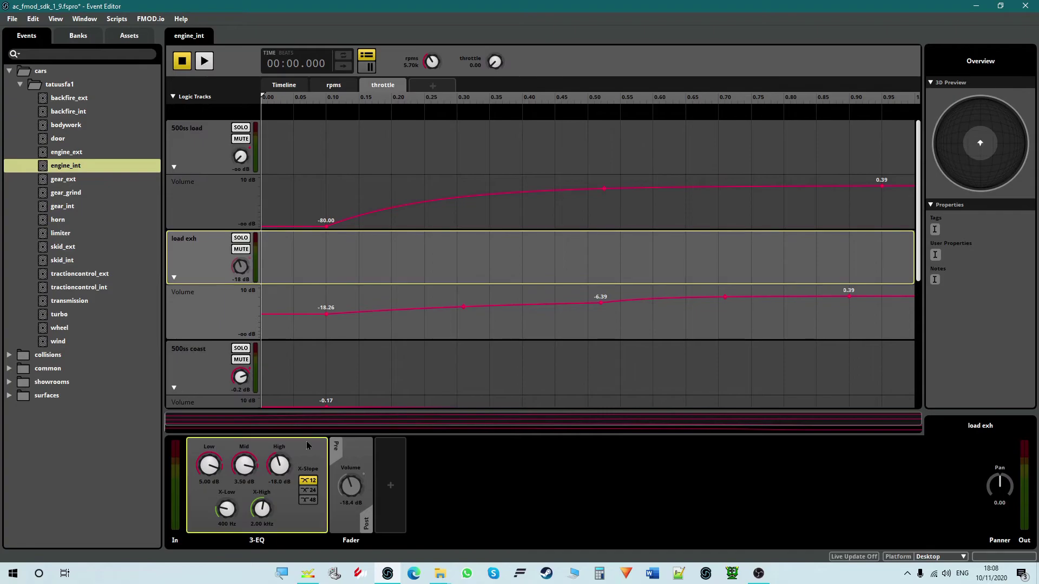
# Inspect the effects on the 500ss load, 500ss coast, coast exh and Master tracks, ending on coast exh
pyautogui.click(209, 132)
pyautogui.scroll(-2, 225, 284)
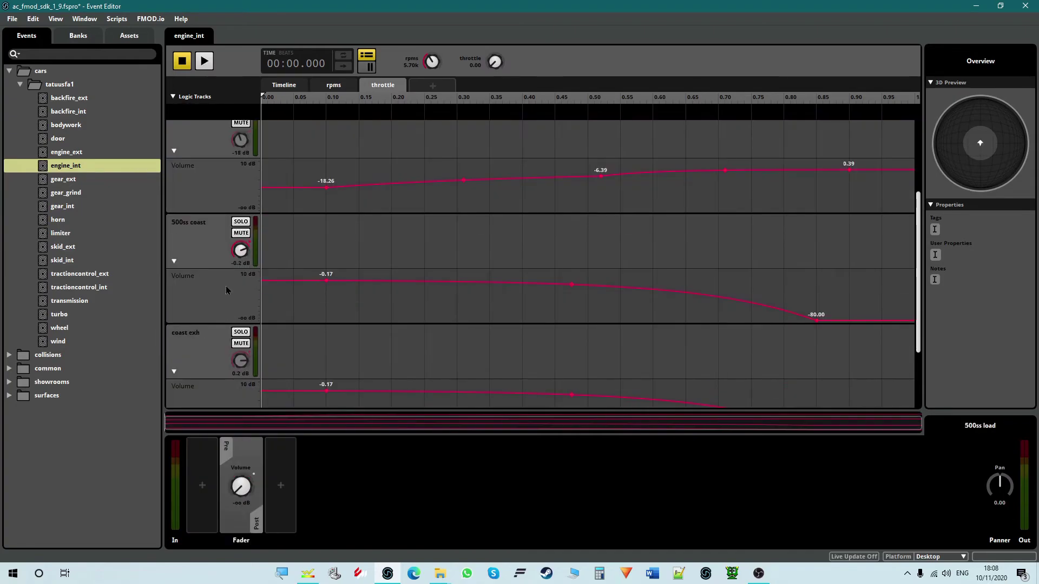
pyautogui.click(206, 241)
pyautogui.click(208, 333)
pyautogui.scroll(-2, 211, 336)
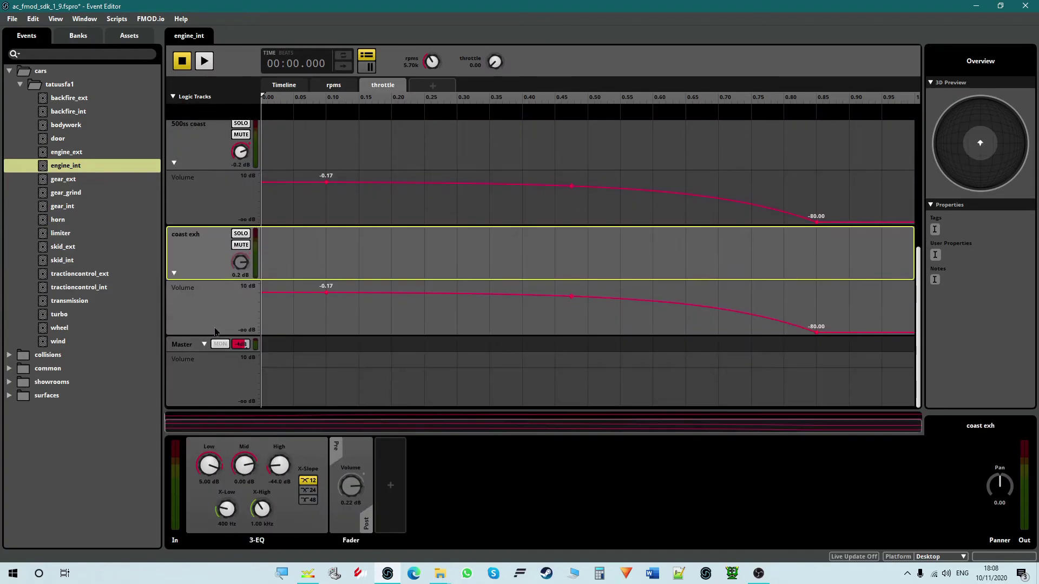
pyautogui.click(183, 344)
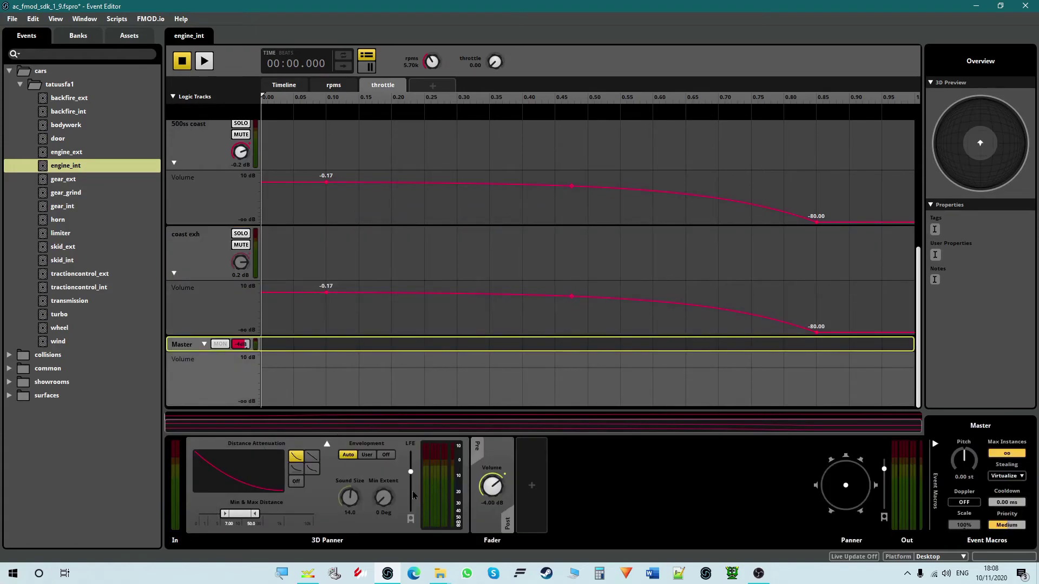
pyautogui.click(208, 248)
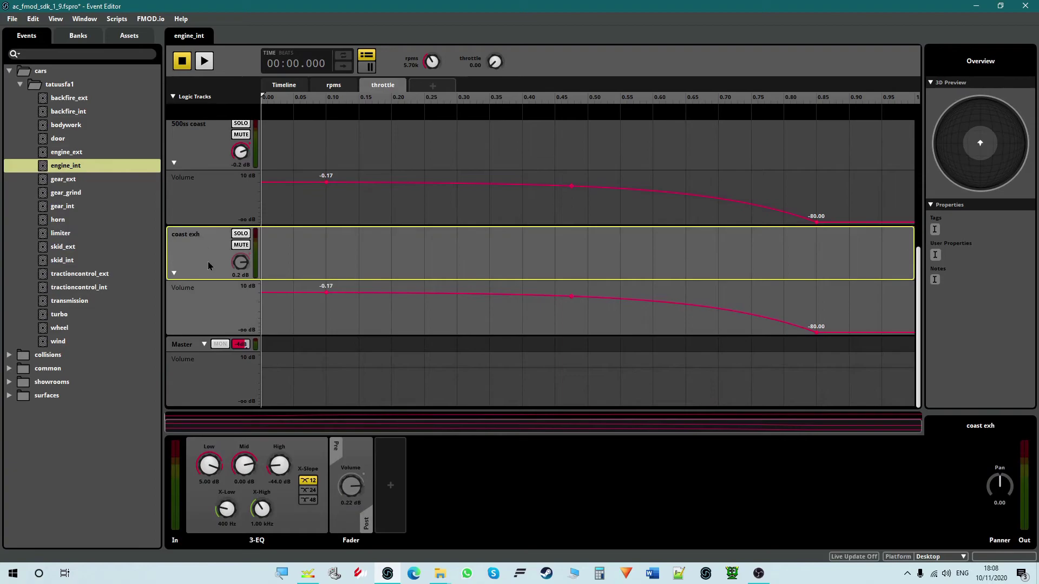
# Compare the 500ss coast and coast exh tracks, and review all four load and coast tracks once more
pyautogui.scroll(2, 510, 297)
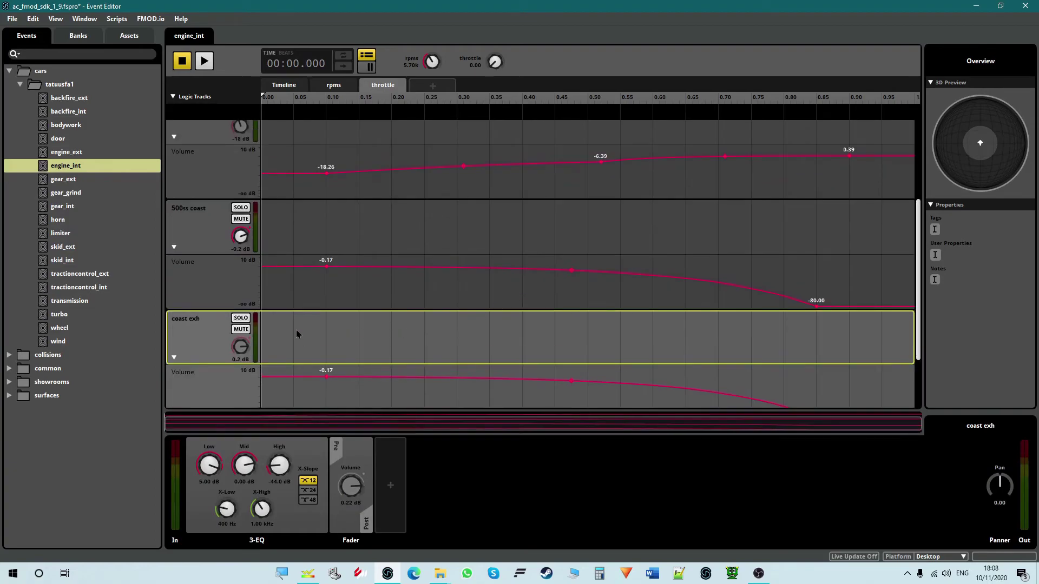
pyautogui.click(184, 241)
pyautogui.click(207, 348)
pyautogui.click(208, 245)
pyautogui.scroll(3, 215, 245)
pyautogui.click(216, 147)
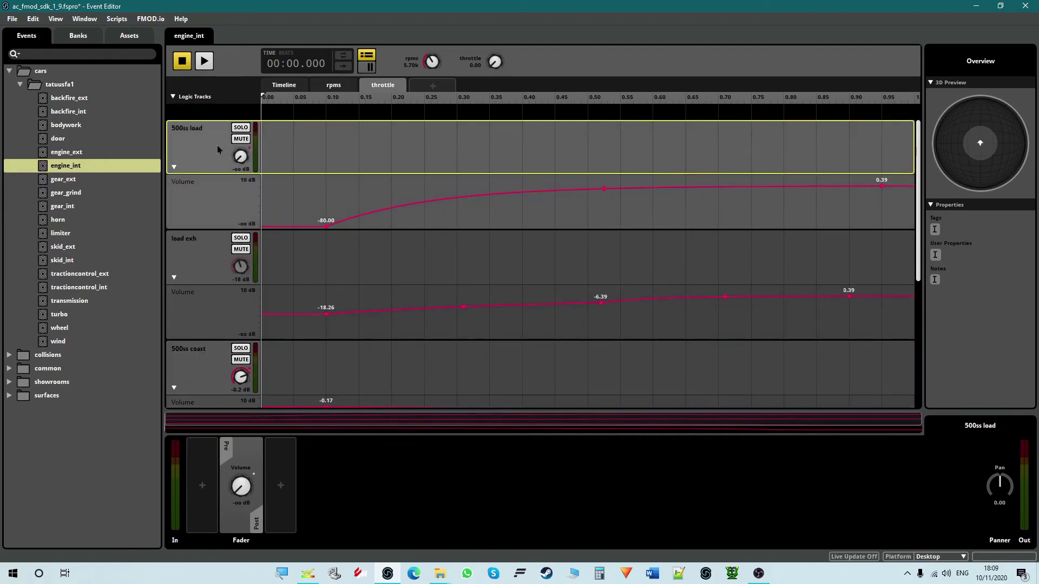
pyautogui.click(207, 267)
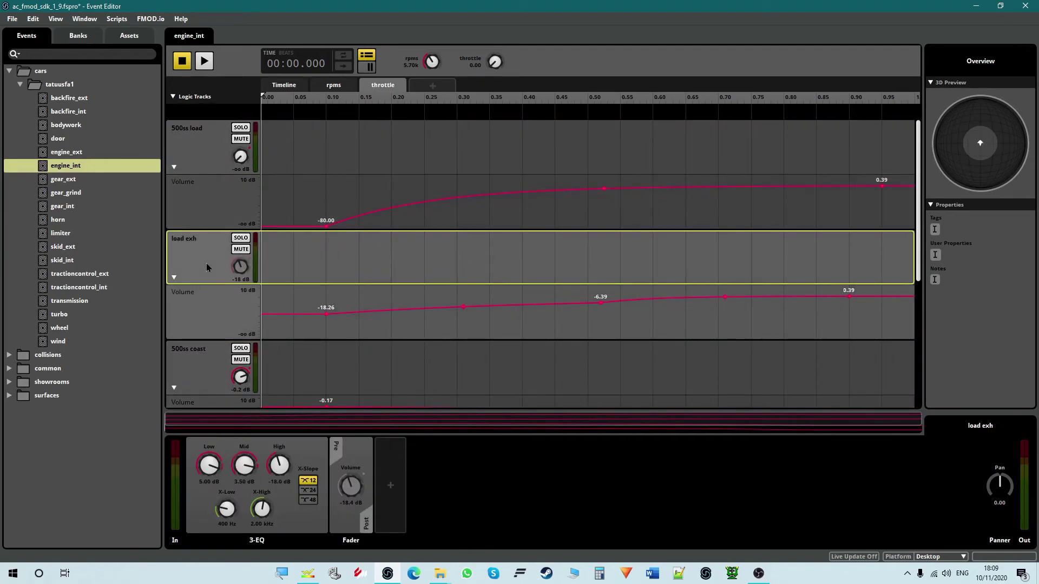
pyautogui.scroll(-3, 207, 267)
pyautogui.click(209, 176)
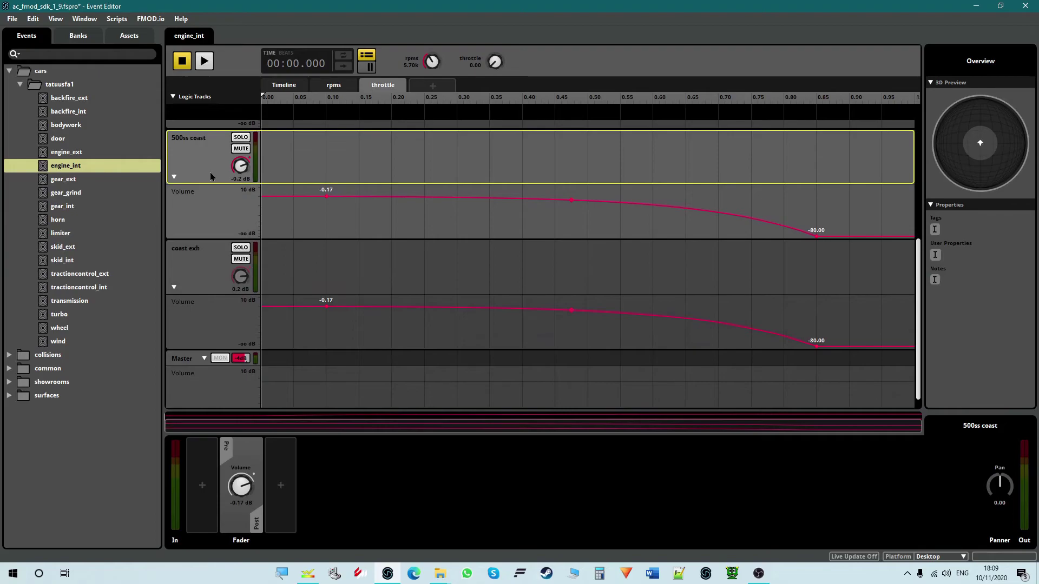
pyautogui.click(213, 277)
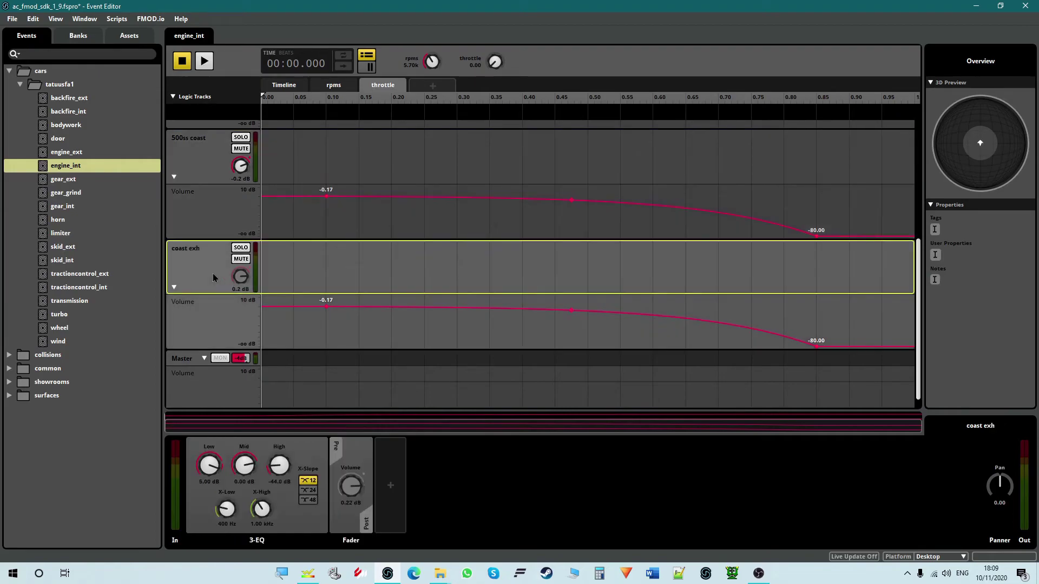
pyautogui.scroll(3, 213, 278)
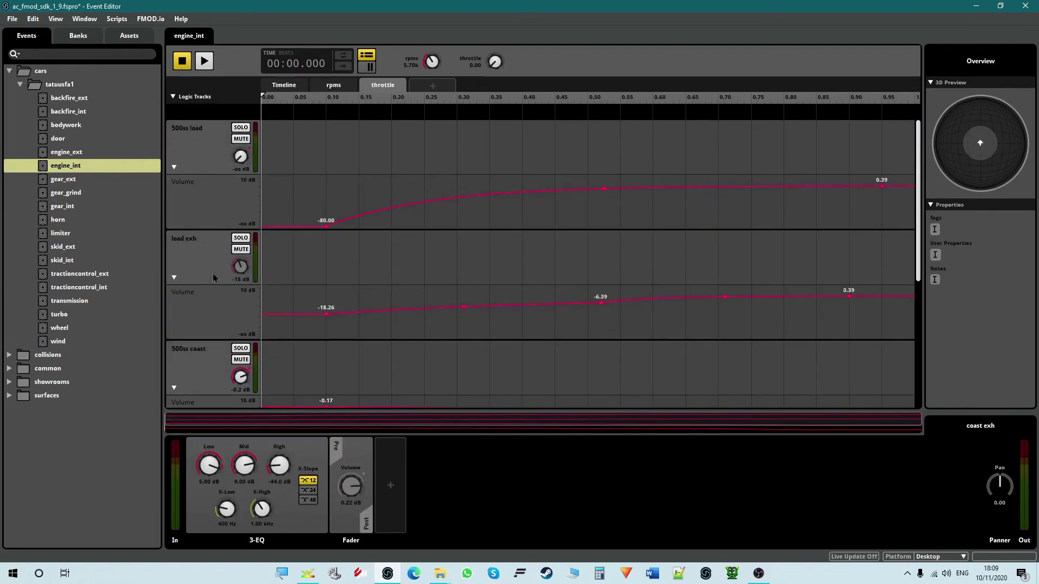
# Show the rpms parameter and preview the 500ss_on_4000 and 500ss_on_5500 samples of the 500ss load track
pyautogui.click(344, 88)
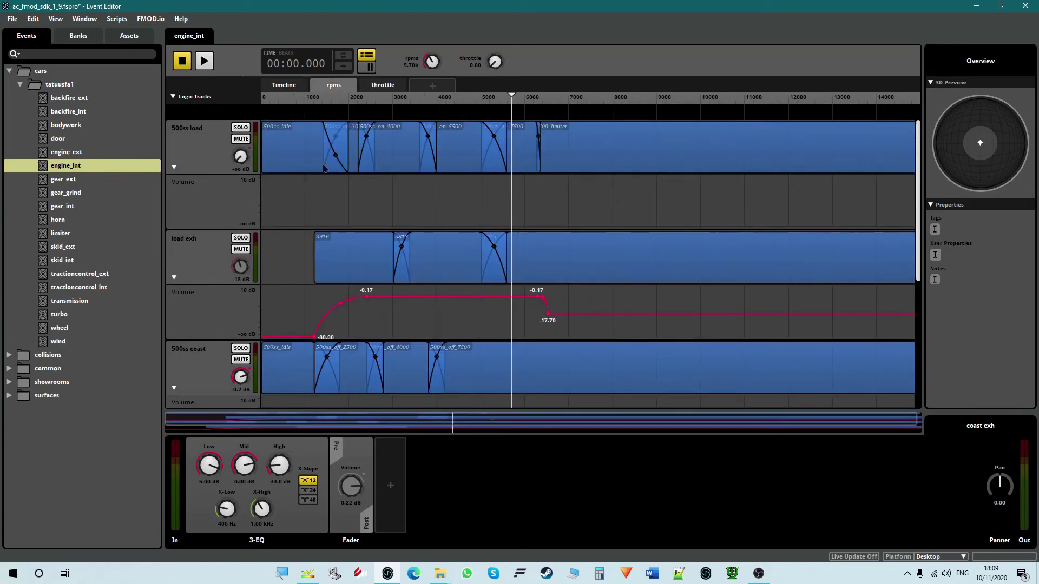
pyautogui.click(300, 142)
pyautogui.click(420, 154)
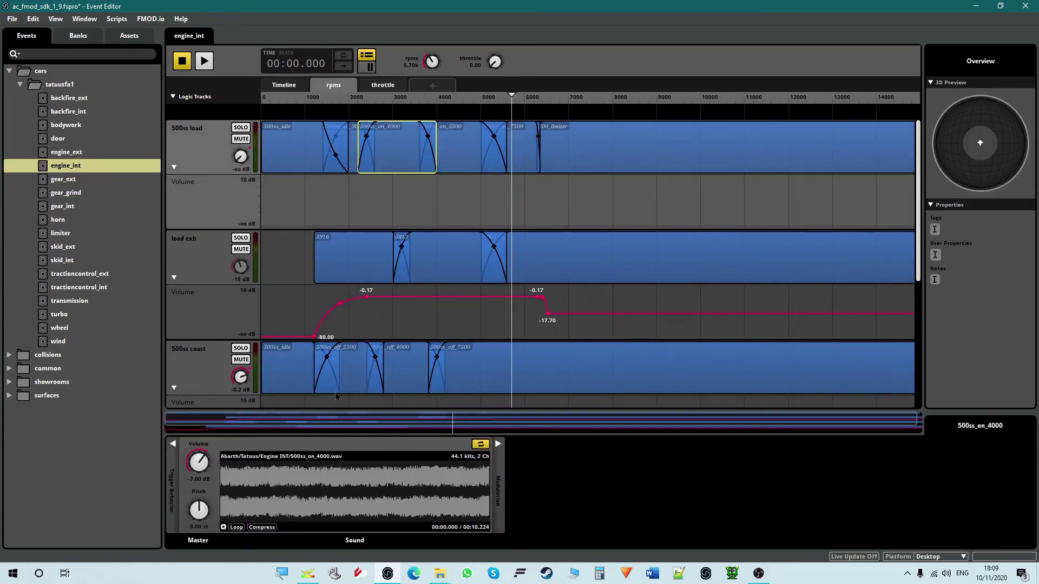
pyautogui.click(223, 528)
pyautogui.click(224, 528)
pyautogui.click(485, 155)
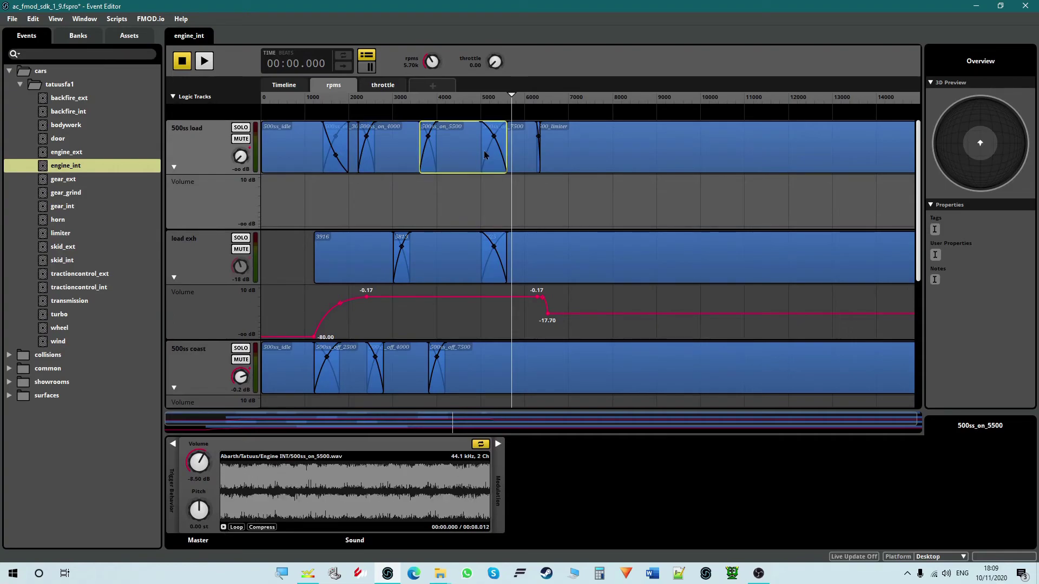
pyautogui.click(225, 528)
pyautogui.click(224, 528)
# Play the event at throttle 1.00 with load exh muted and sweep the rpms to hear 500ss load
pyautogui.click(241, 249)
pyautogui.moveTo(495, 61); pyautogui.dragTo(495, 54)
pyautogui.click(205, 62)
pyautogui.moveTo(282, 103); pyautogui.dragTo(258, 196)
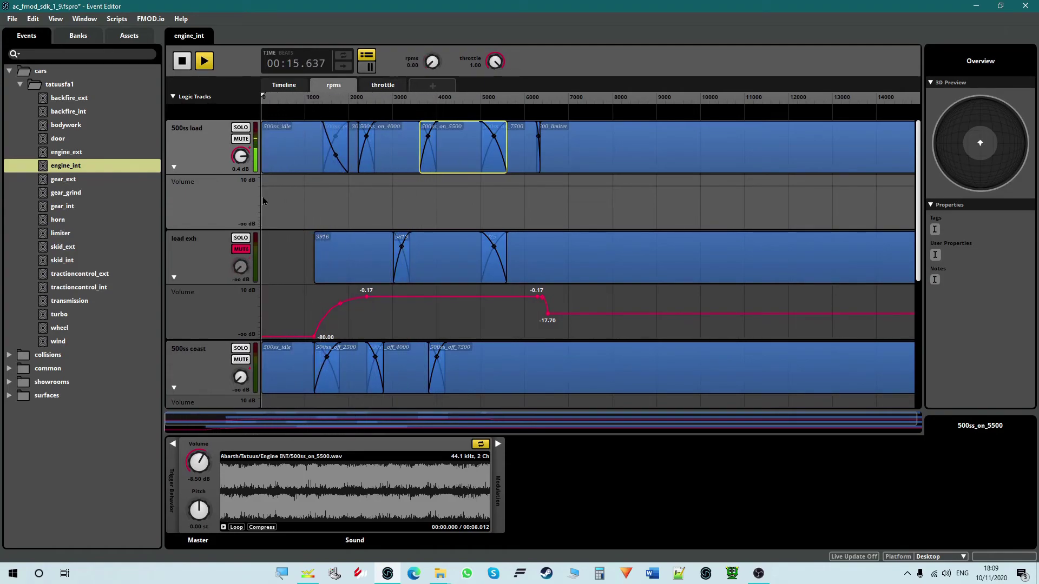
# Unmute load exh and sweep the rpms first with 500ss load muted and again with both load tracks audible
pyautogui.click(243, 251)
pyautogui.click(242, 139)
pyautogui.moveTo(276, 116); pyautogui.dragTo(307, 175)
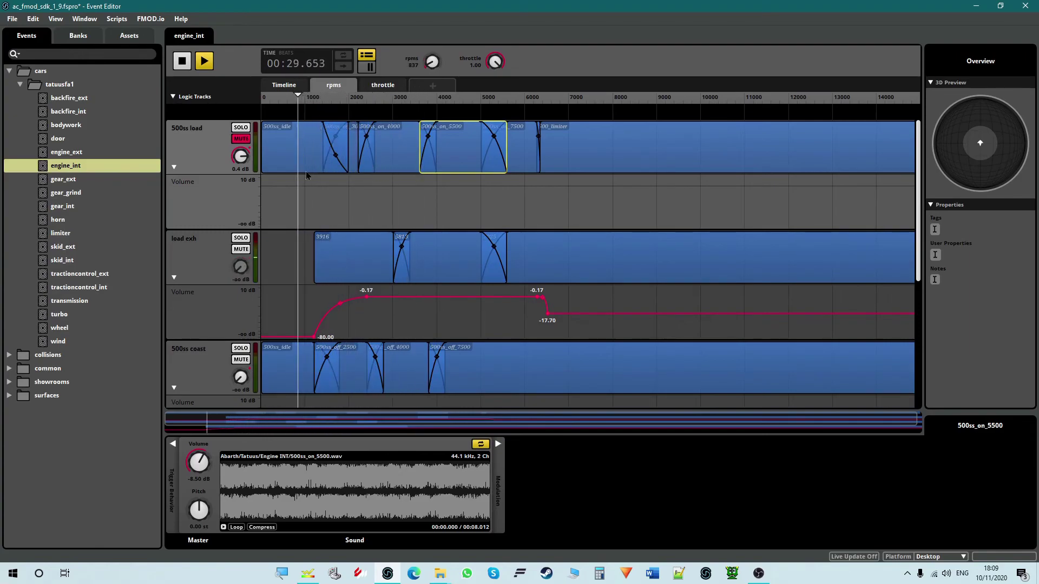
pyautogui.click(243, 140)
pyautogui.moveTo(310, 96); pyautogui.dragTo(263, 155)
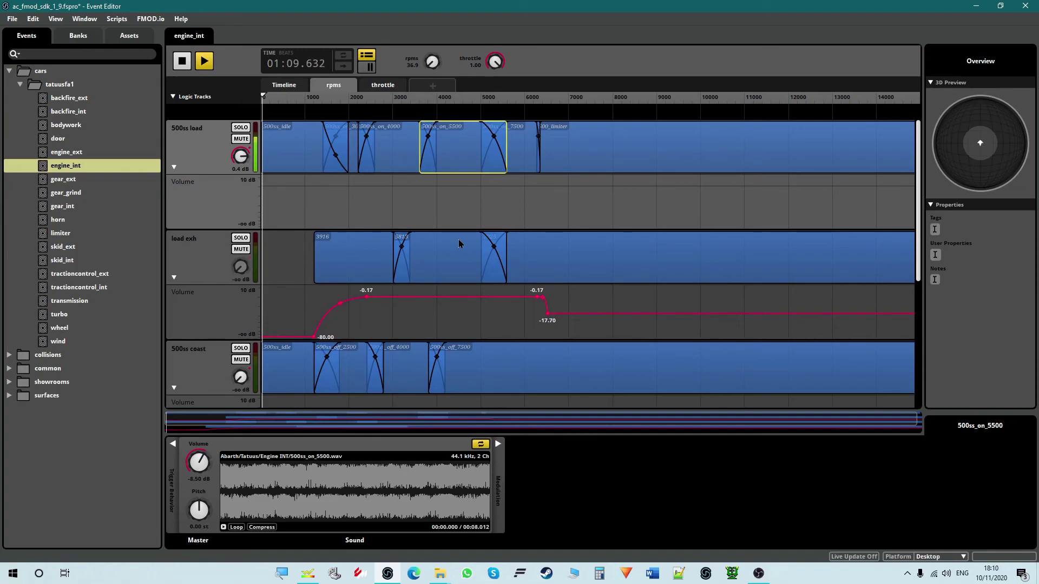
# Mute the coast exh track and set the throttle to 0.00 to hear only the 500ss coast samples
pyautogui.scroll(-5, 459, 239)
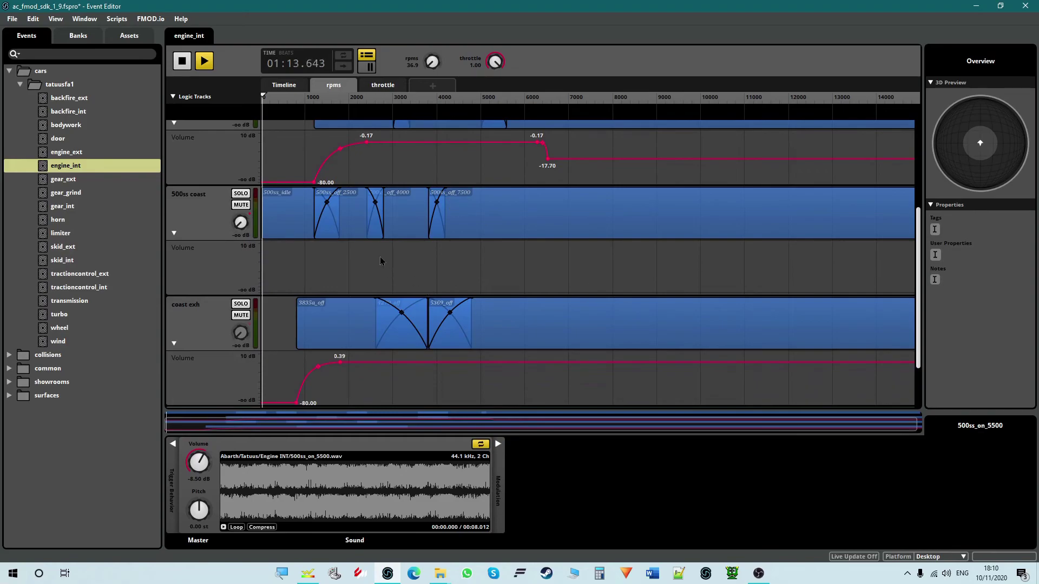
pyautogui.click(241, 315)
pyautogui.moveTo(495, 69); pyautogui.dragTo(495, 92)
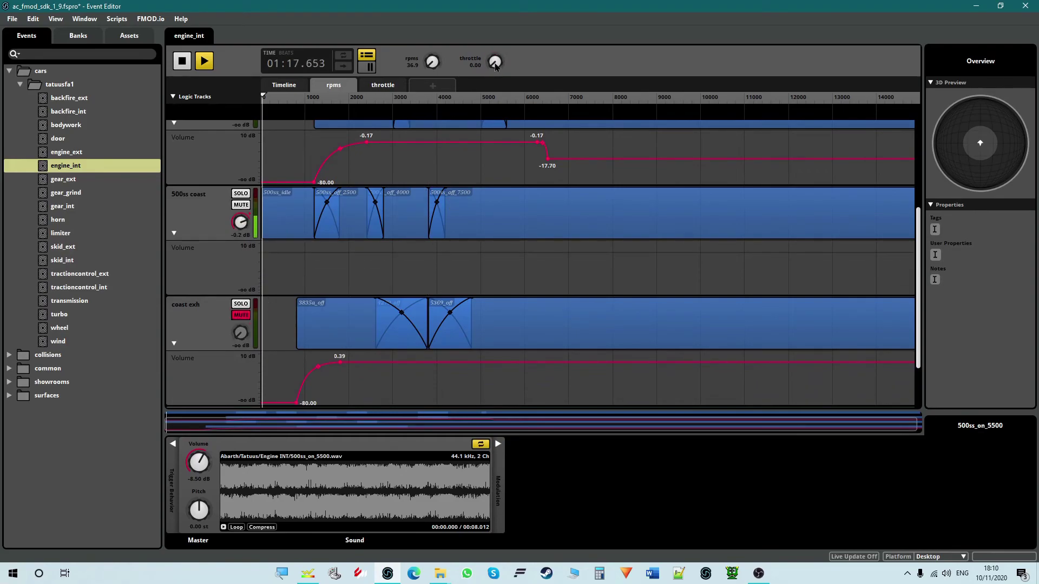
# Vary the throttle and compare the coast tracks over the throttle and rpms parameters, ending on rpms
pyautogui.click(392, 87)
pyautogui.moveTo(501, 76); pyautogui.dragTo(495, 56)
pyautogui.click(400, 86)
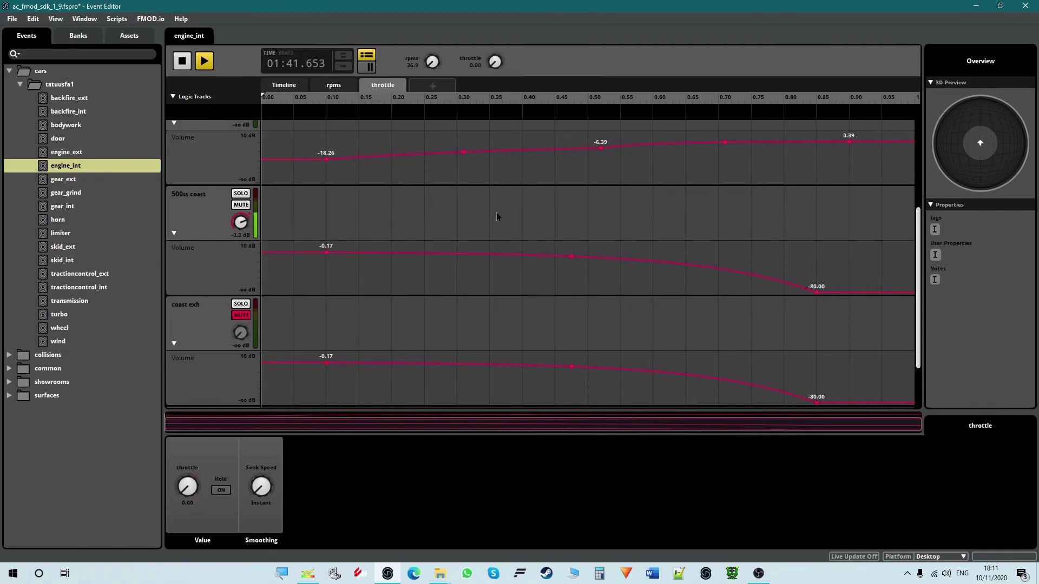
pyautogui.click(336, 88)
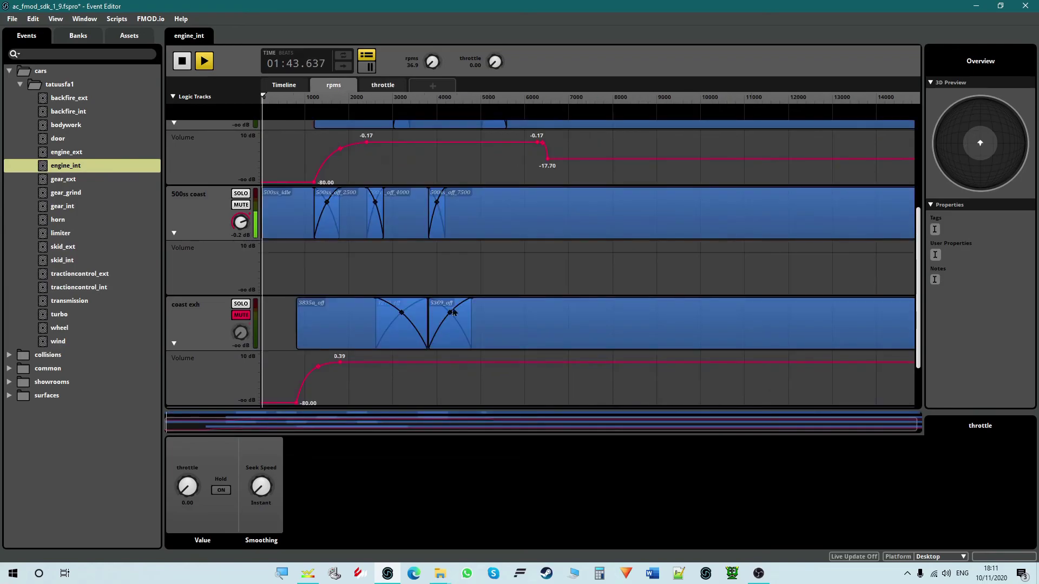
pyautogui.click(383, 87)
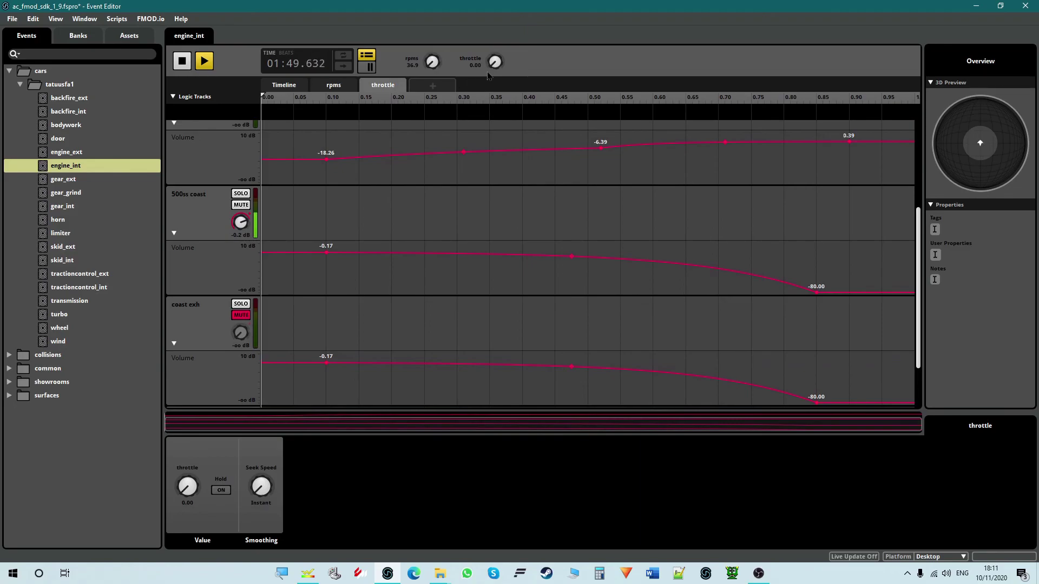
pyautogui.click(332, 86)
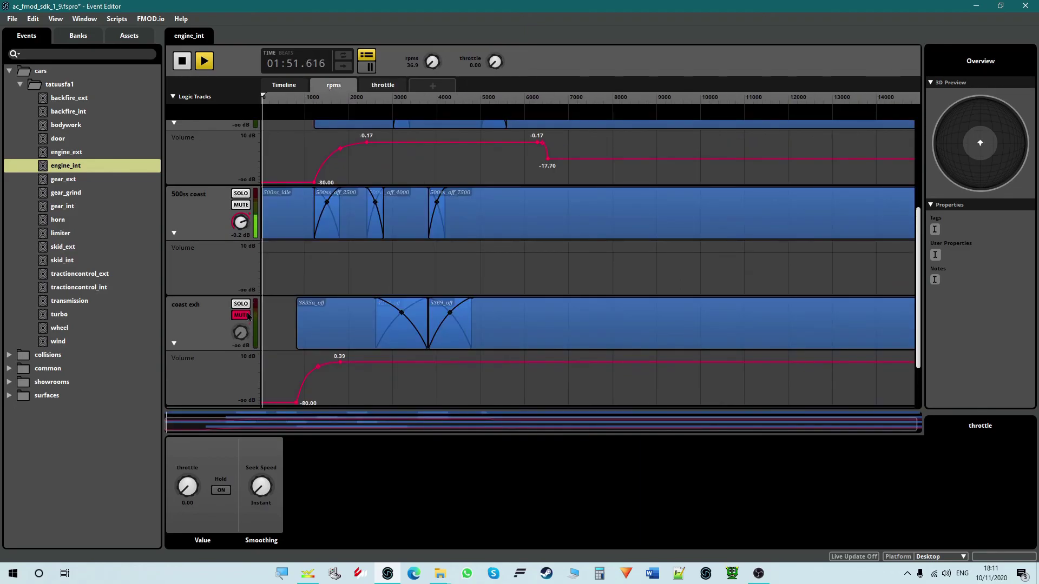
# Sweep the rpms and inspect the 500ss coast samples one by one from the highest-rpm sample down to 500ss_idle
pyautogui.moveTo(266, 102)
pyautogui.mouseDown()
pyautogui.moveTo(506, 109)
pyautogui.moveTo(263, 111)
pyautogui.mouseUp()
pyautogui.click(463, 226)
pyautogui.click(422, 220)
pyautogui.click(340, 222)
pyautogui.click(304, 216)
pyautogui.scroll(3, 325, 206)
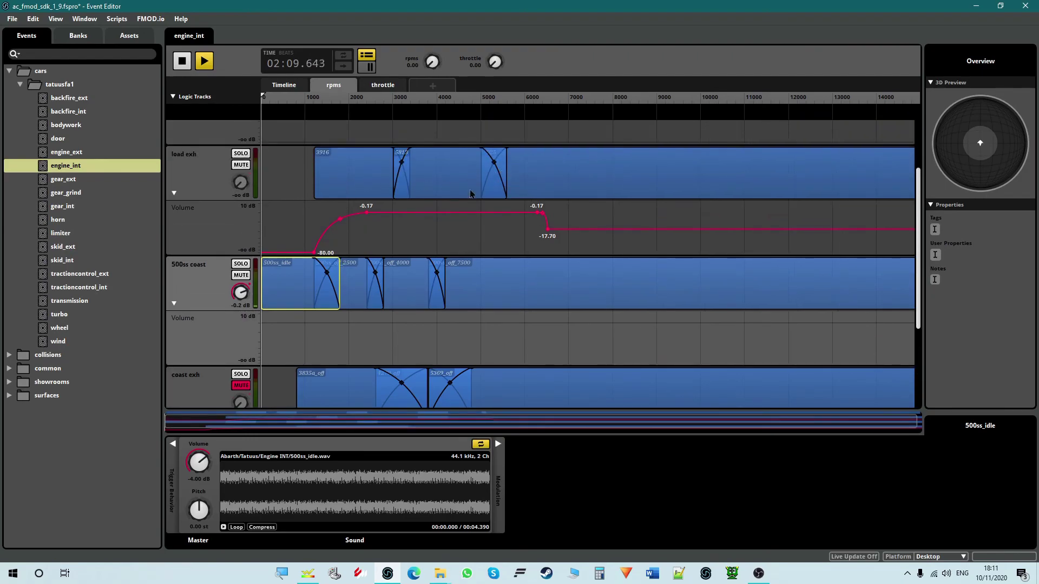
pyautogui.scroll(-2, 453, 207)
pyautogui.click(503, 215)
pyautogui.click(419, 222)
pyautogui.click(357, 225)
pyautogui.click(288, 224)
# Unmute coast exh, sweep the rpms to about 2.13k at throttle 0.00, and mute 500ss coast
pyautogui.click(241, 317)
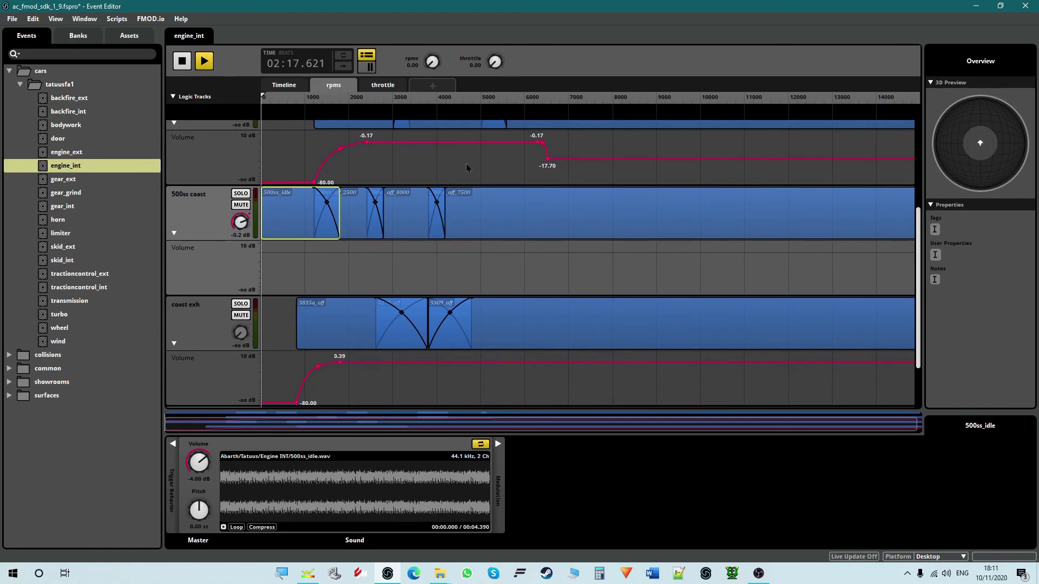
pyautogui.moveTo(497, 70)
pyautogui.mouseDown()
pyautogui.moveTo(492, 58)
pyautogui.moveTo(494, 81)
pyautogui.mouseUp()
pyautogui.moveTo(274, 96); pyautogui.dragTo(356, 111)
pyautogui.click(241, 205)
# Lower the load exh throttle volume curve's point at 0.10 to -80.00 dB
pyautogui.scroll(3, 297, 221)
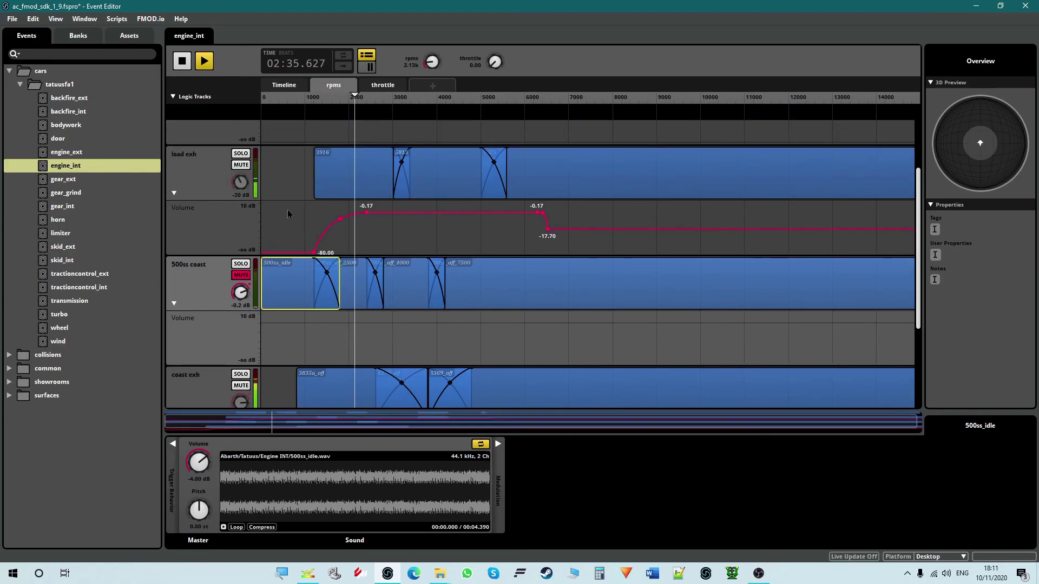
pyautogui.click(285, 162)
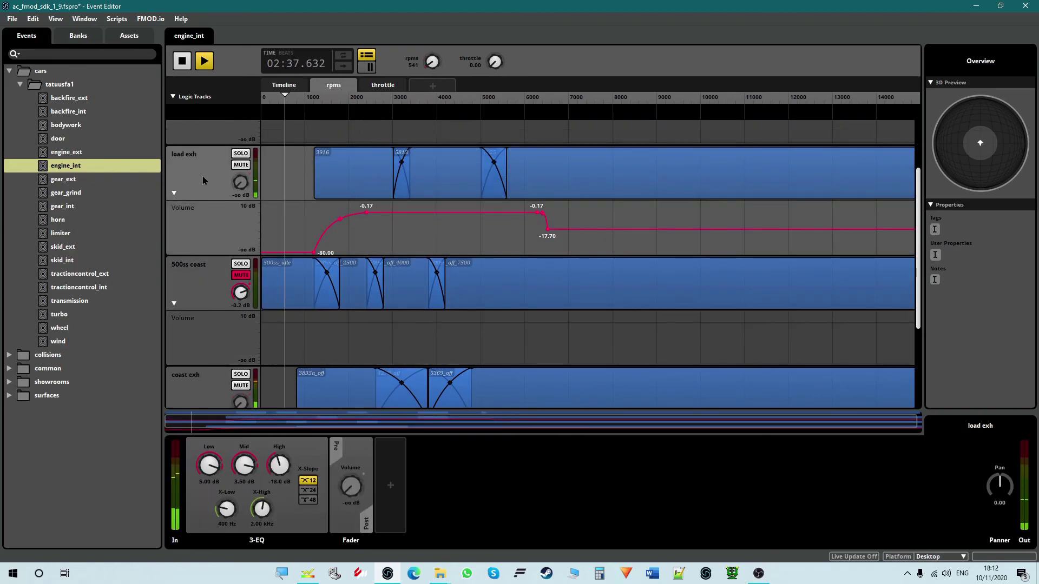
pyautogui.click(368, 103)
pyautogui.click(386, 88)
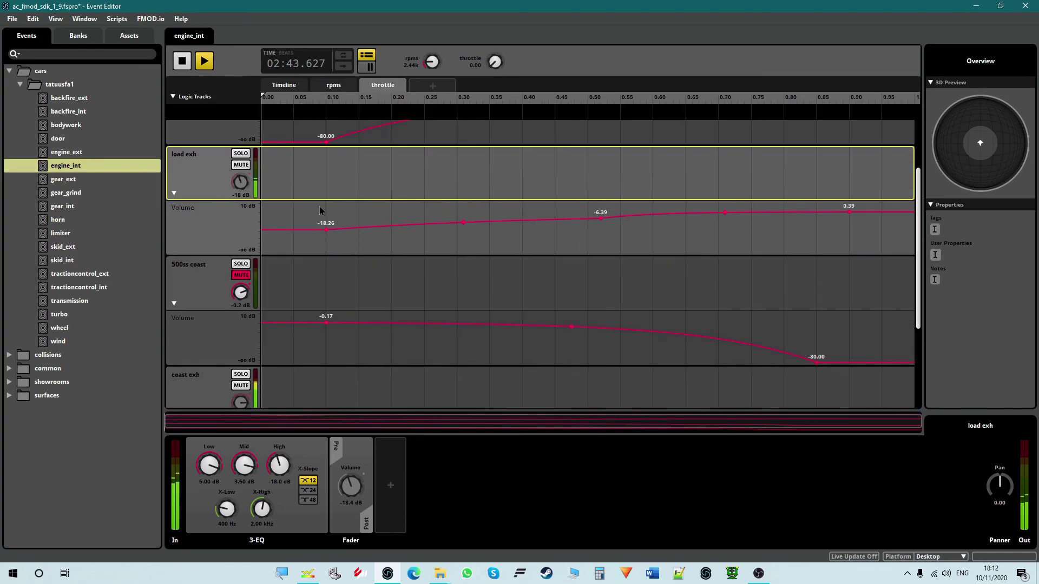
pyautogui.moveTo(326, 230); pyautogui.dragTo(326, 249)
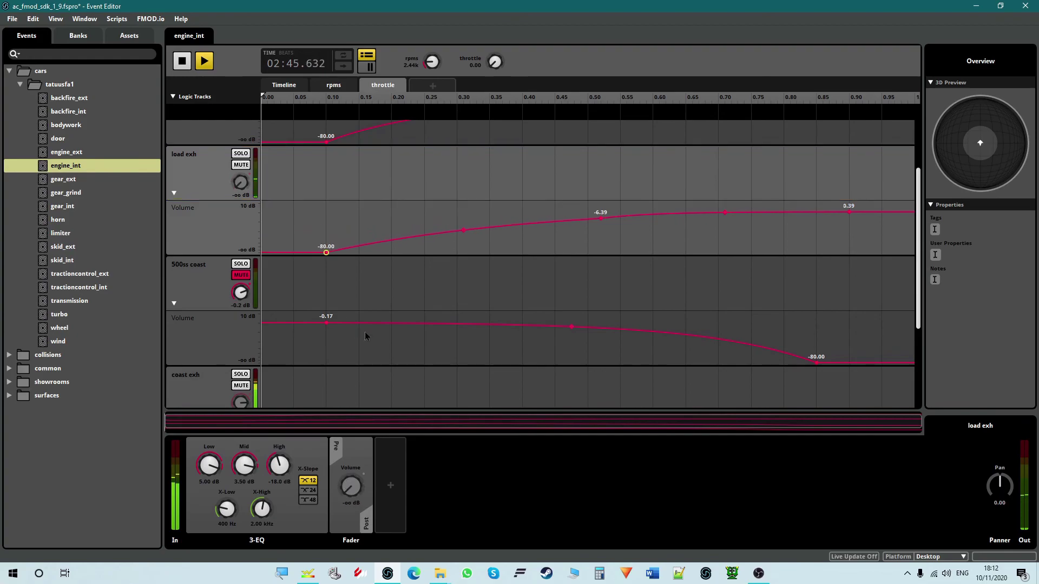
# Unmute 500ss coast and sweep the rpms to about 3.74k with the throttle at 0.00
pyautogui.scroll(-2, 422, 325)
pyautogui.click(333, 87)
pyautogui.moveTo(319, 107); pyautogui.dragTo(473, 114)
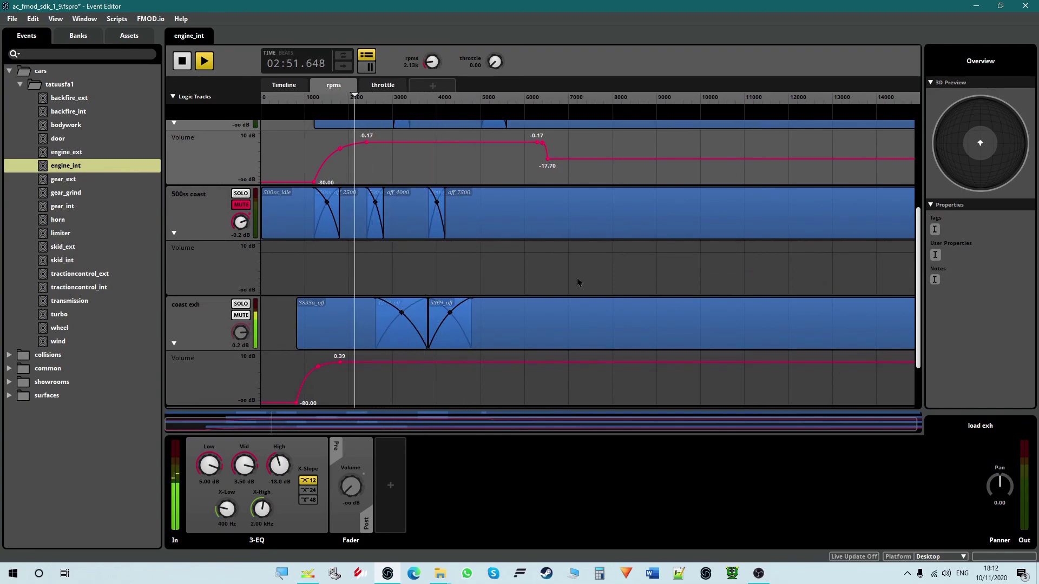
pyautogui.scroll(1, 577, 278)
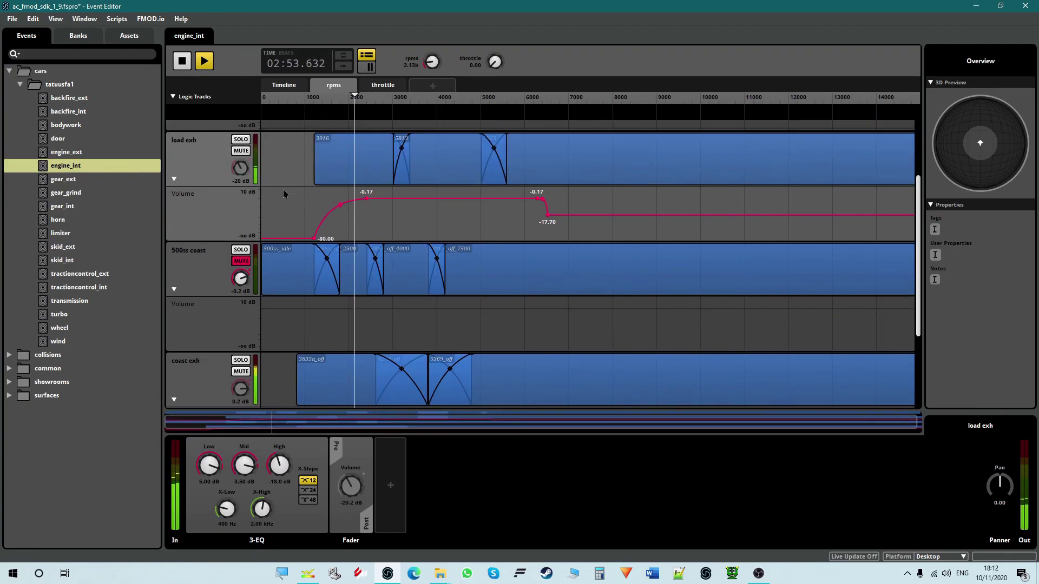
pyautogui.click(241, 261)
pyautogui.moveTo(457, 104); pyautogui.dragTo(426, 99)
pyautogui.moveTo(501, 60)
pyautogui.mouseDown()
pyautogui.moveTo(500, 33)
pyautogui.moveTo(500, 61)
pyautogui.mouseUp()
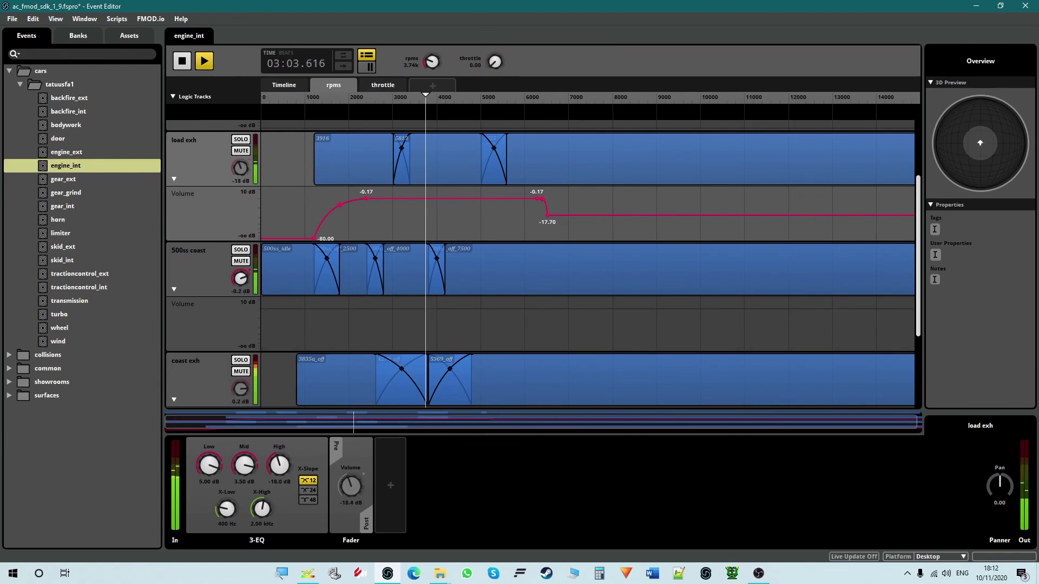
# Raise the throttle to 1.00, inspect the 3916 sample on load exh, and stop playback
pyautogui.moveTo(501, 60); pyautogui.dragTo(500, 32)
pyautogui.click(374, 158)
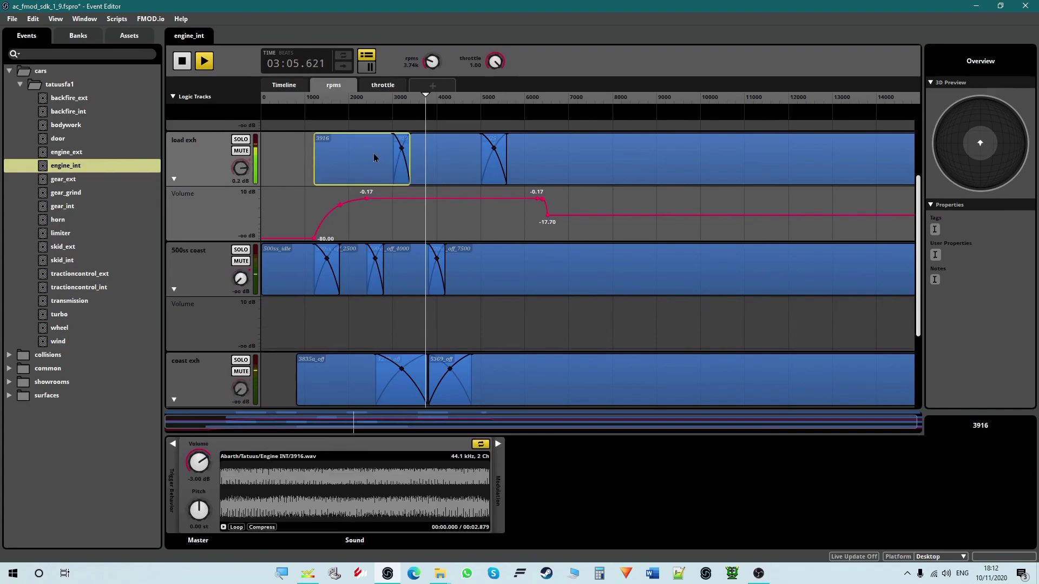
pyautogui.click(274, 161)
pyautogui.press('space')
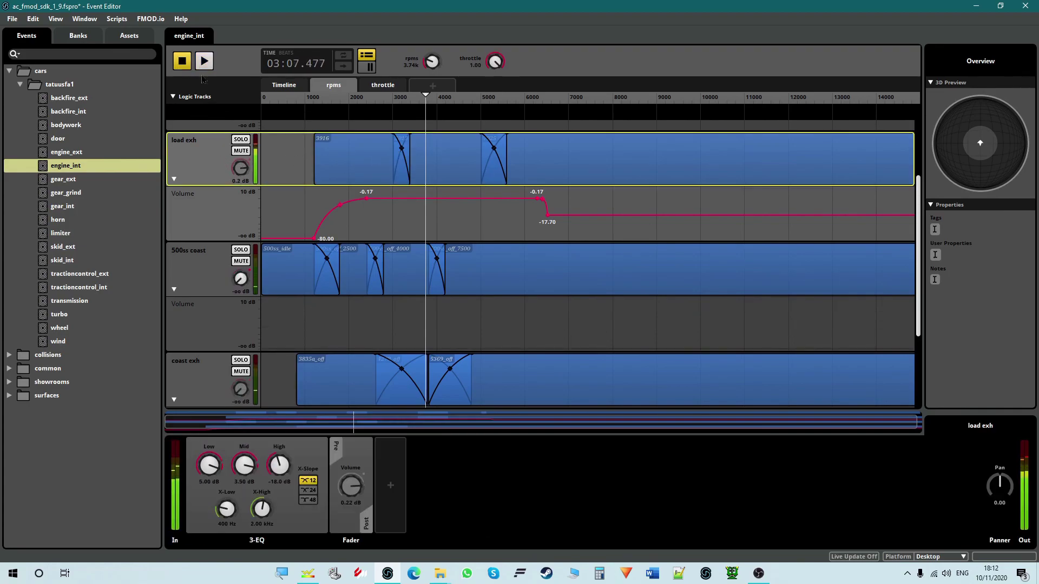
# Examine the 3-EQ effect on the coast exh track
pyautogui.scroll(3, 626, 376)
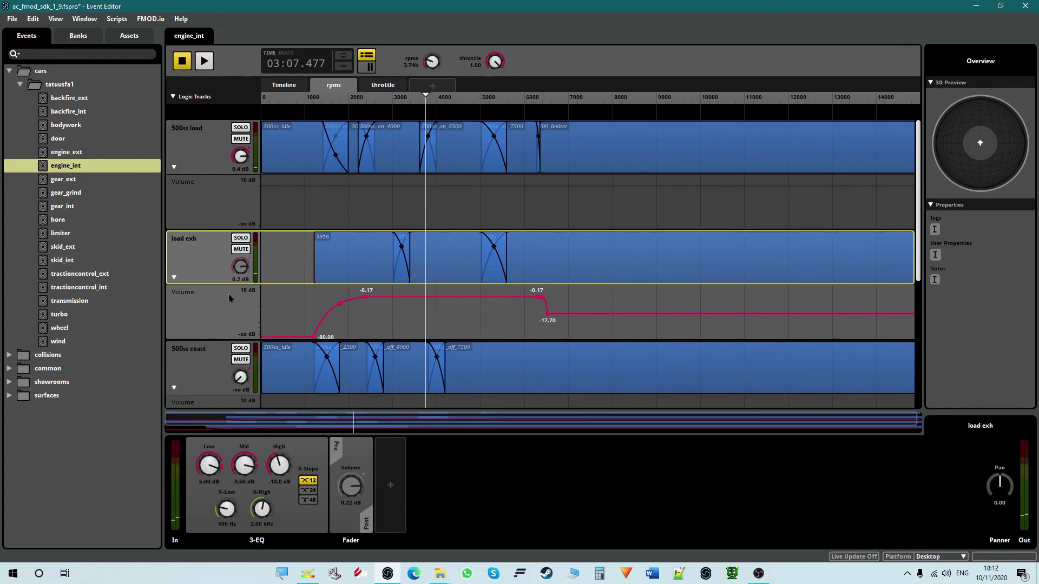
pyautogui.click(225, 312)
pyautogui.scroll(-1, 225, 313)
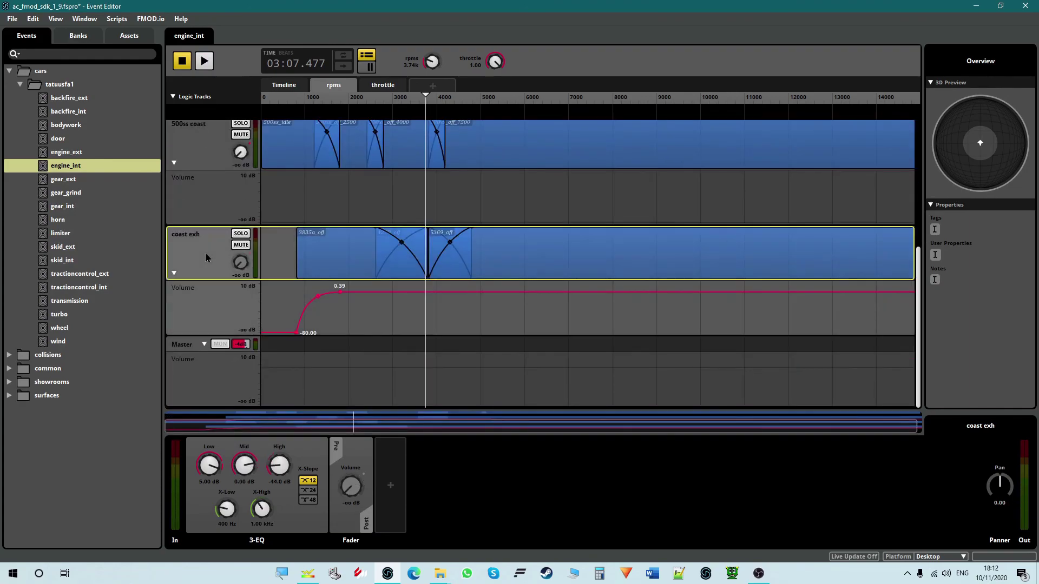
pyautogui.scroll(1, 206, 258)
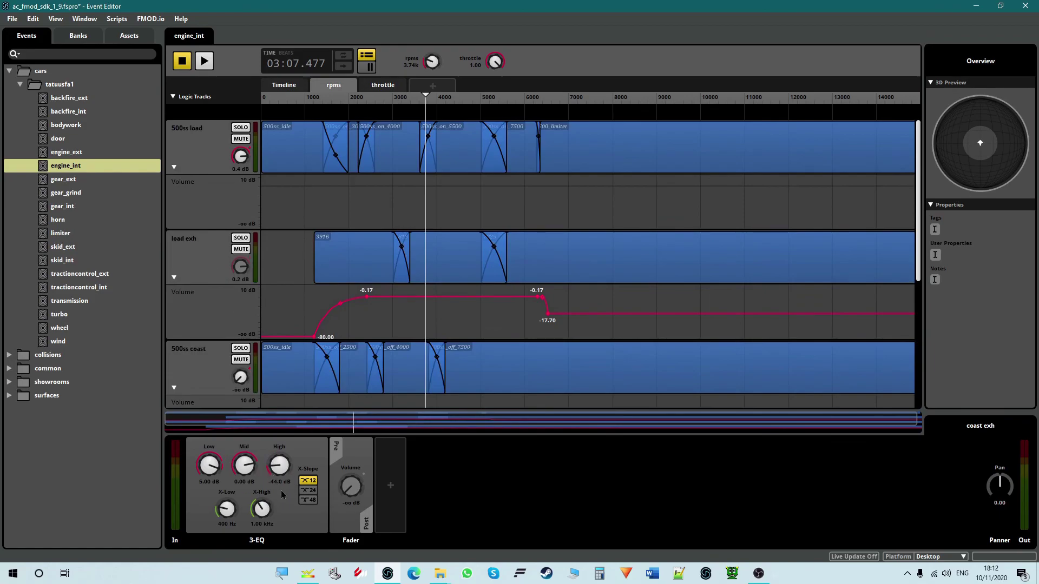
pyautogui.click(301, 509)
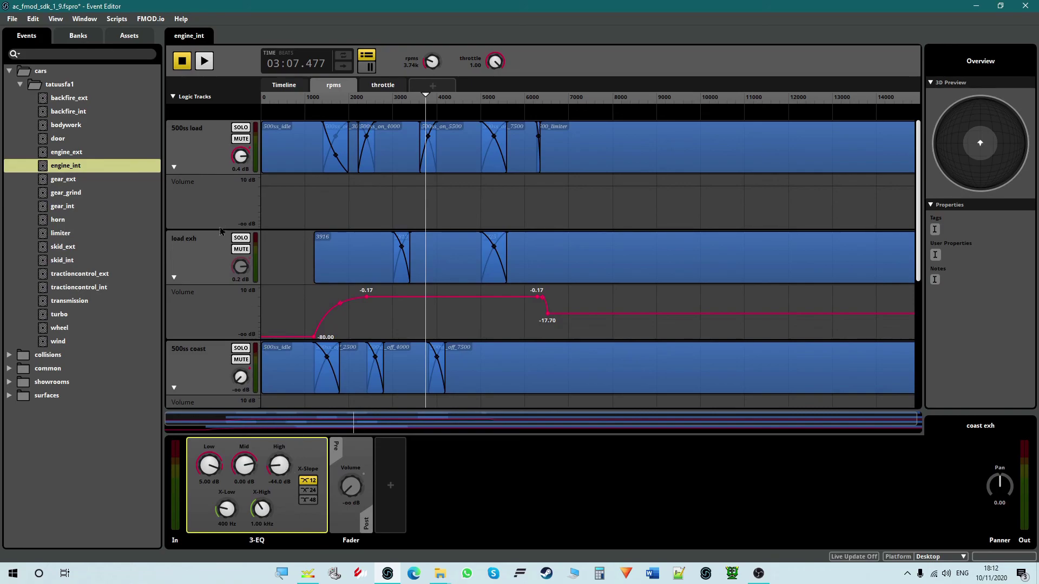
# Compare the 3-EQ settings of the load and coast tracks, selecting each from 500ss load down to coast exh
pyautogui.click(210, 258)
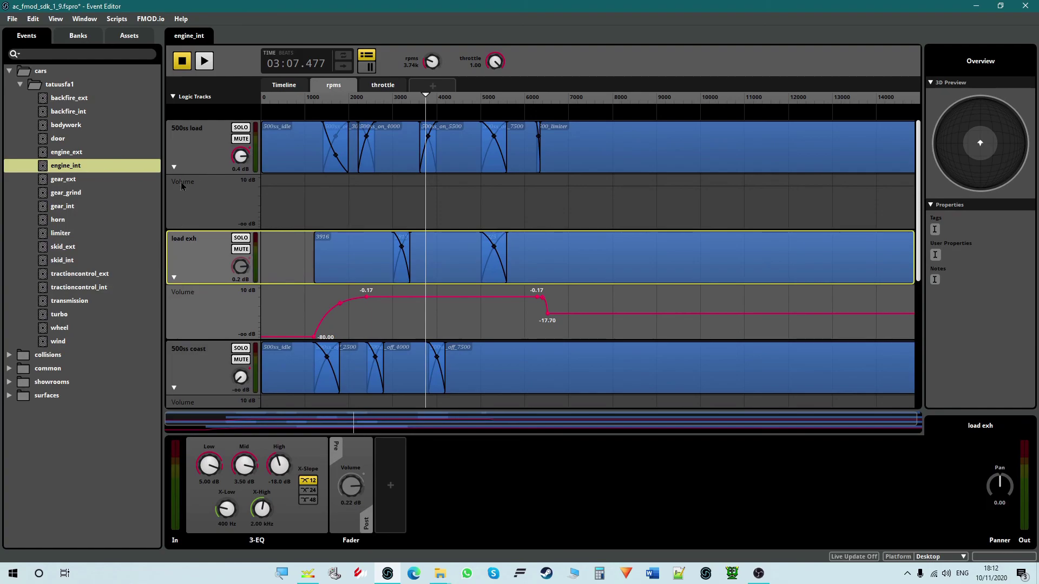
pyautogui.click(204, 150)
pyautogui.click(220, 261)
pyautogui.scroll(-3, 220, 261)
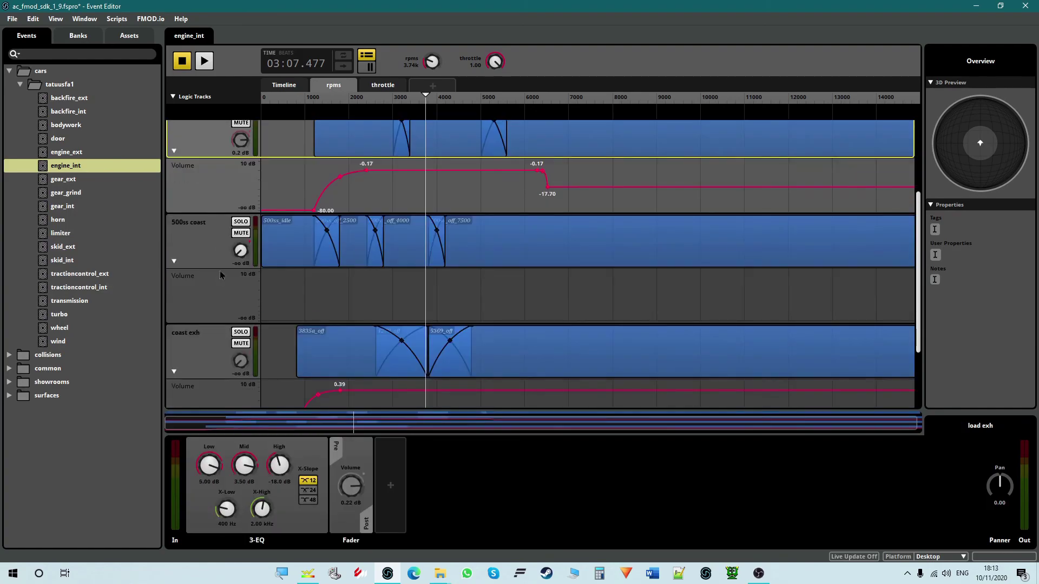
pyautogui.click(206, 254)
pyautogui.scroll(-2, 206, 255)
pyautogui.click(210, 264)
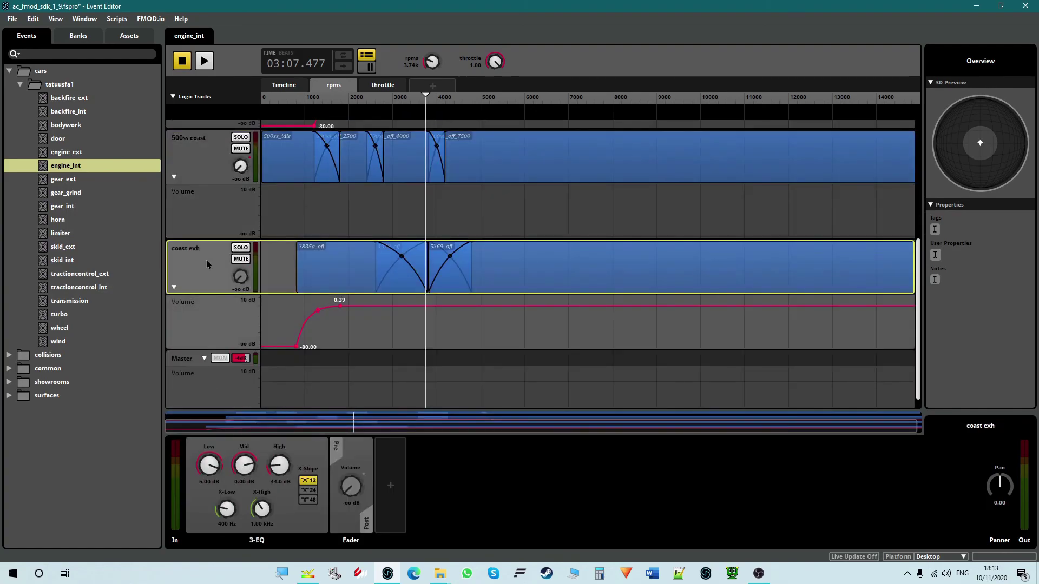
pyautogui.scroll(5, 206, 259)
# Open the gear_ext event's state parameter and audition the geardnEXT and gearupEXT samples
pyautogui.click(105, 183)
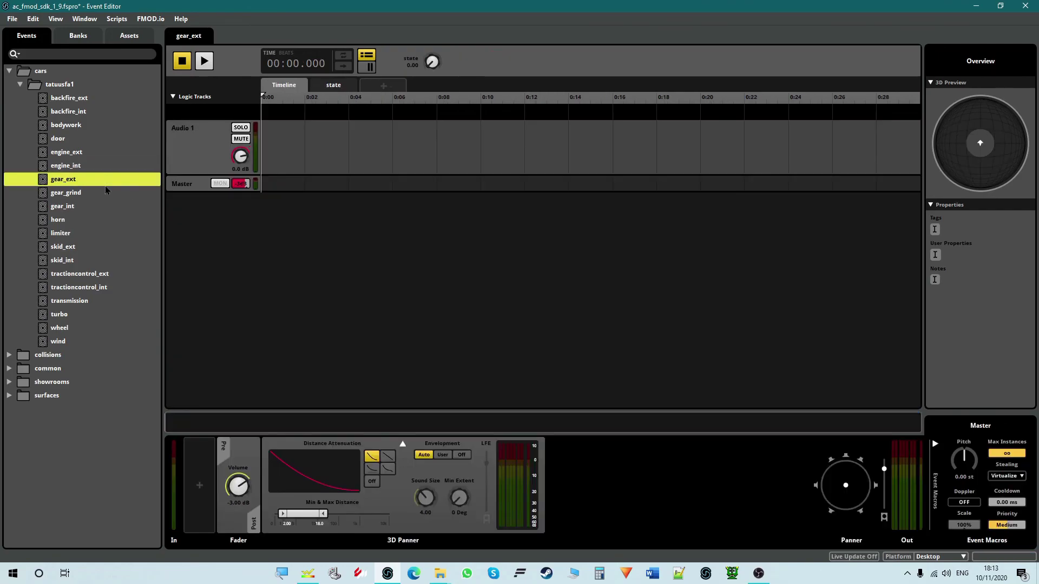
pyautogui.click(349, 142)
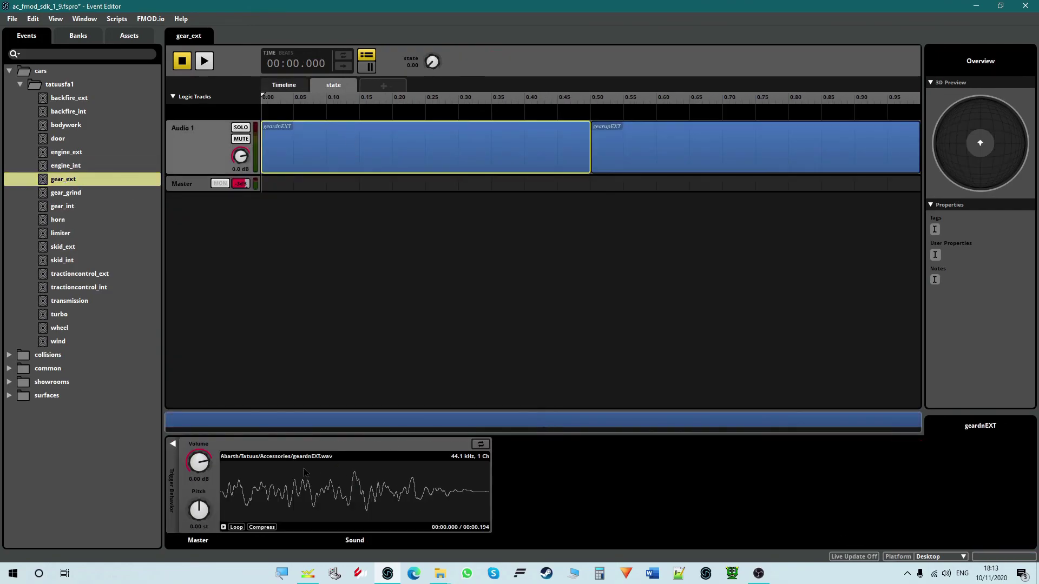
pyautogui.click(223, 527)
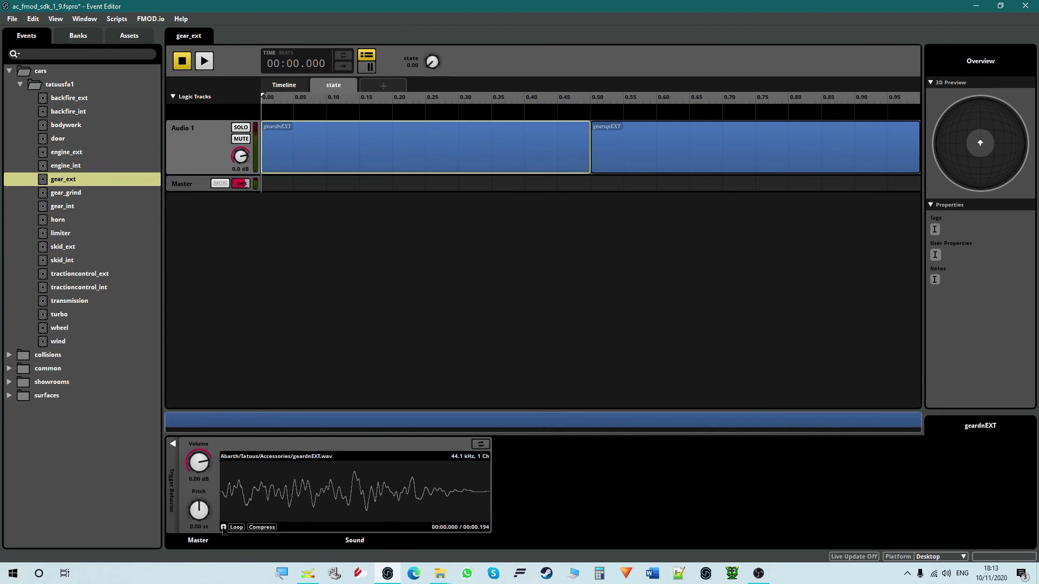
pyautogui.click(628, 158)
pyautogui.click(512, 142)
pyautogui.click(669, 158)
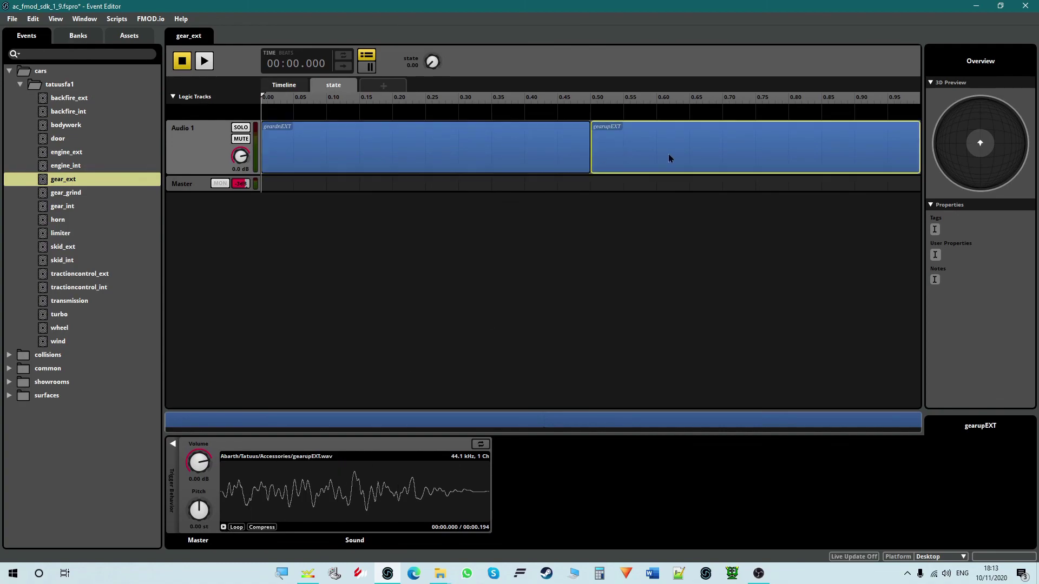
pyautogui.click(226, 538)
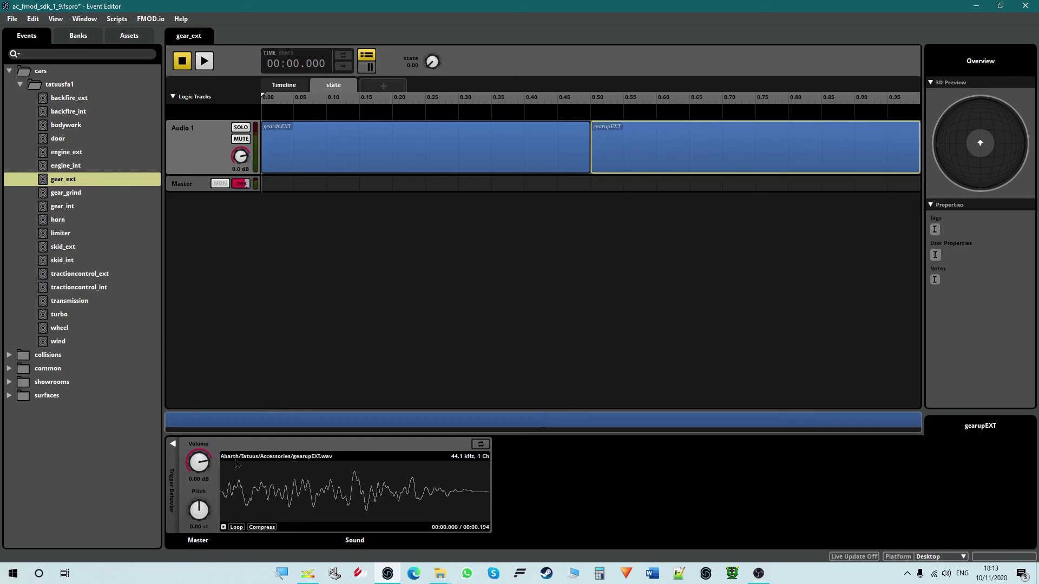
# Open the gear_grind event and play its looped timeline from the start
pyautogui.click(112, 197)
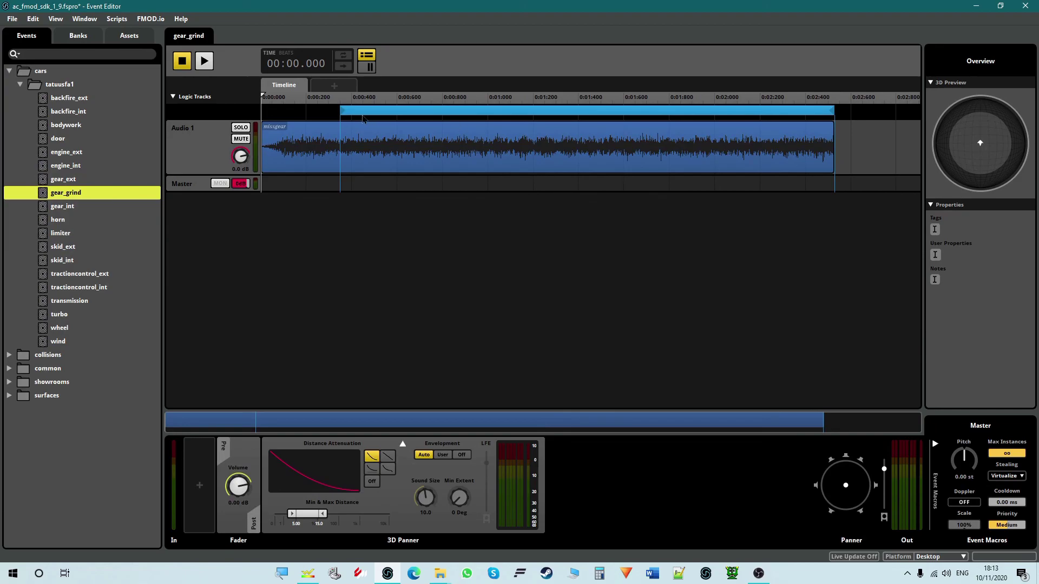
pyautogui.click(459, 110)
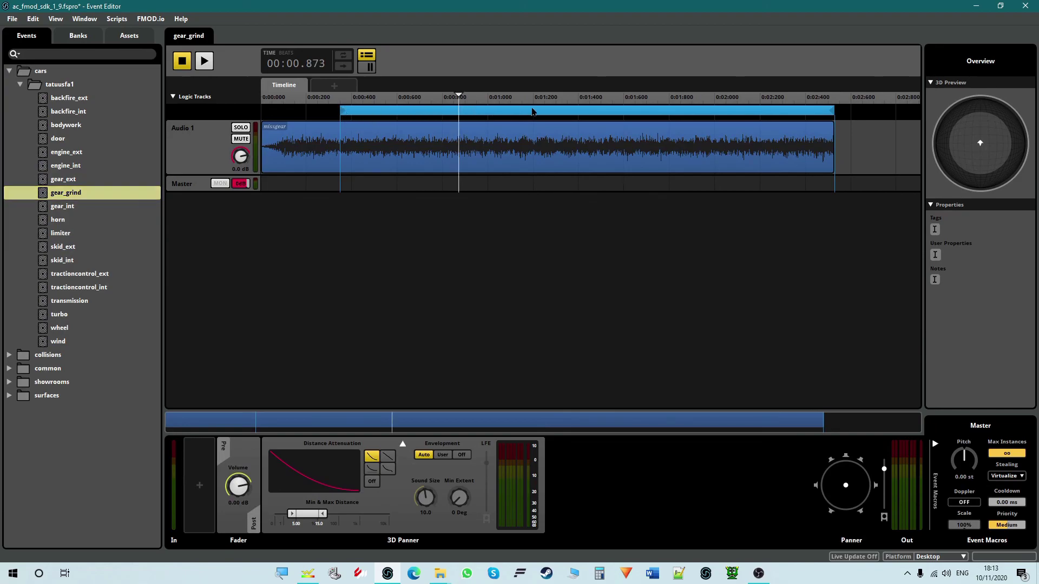
pyautogui.click(265, 102)
pyautogui.click(204, 61)
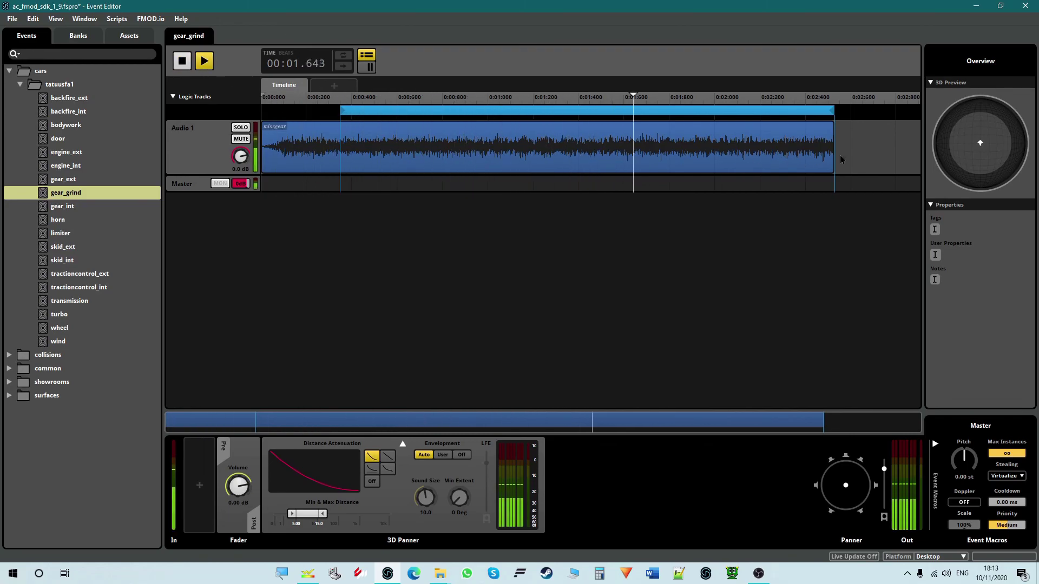